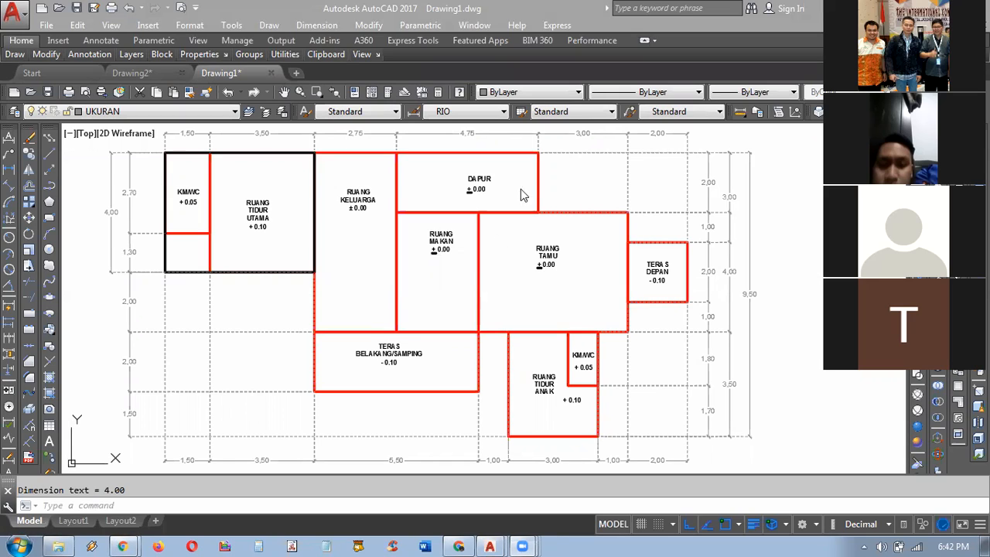
click(577, 172)
key(alt+Tab)
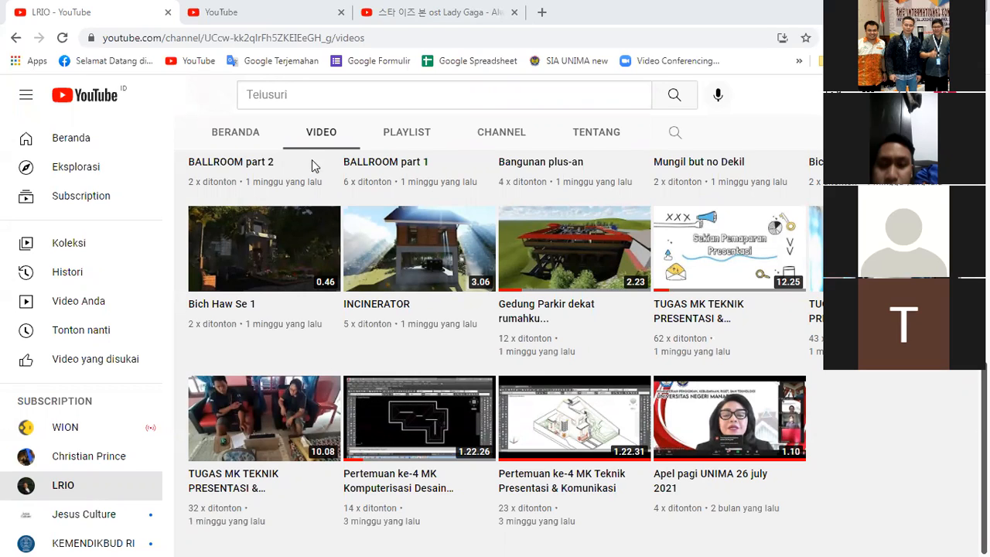
key(alt+Tab)
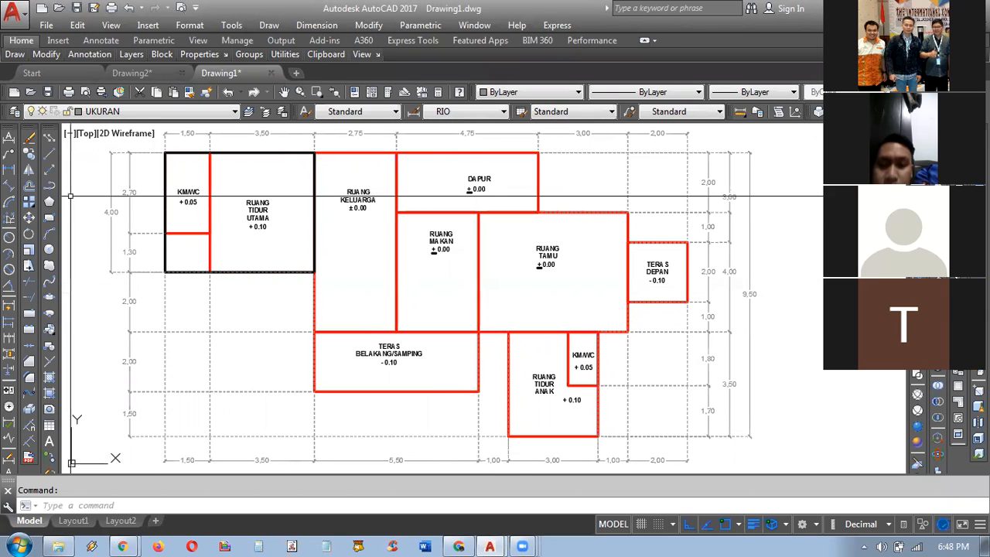
Step: Draw a trial polyline 1500 units upward from the upper corner of RUANG TIDUR ANAK with a horizontal second segment, and erase it
click(51, 186)
click(509, 435)
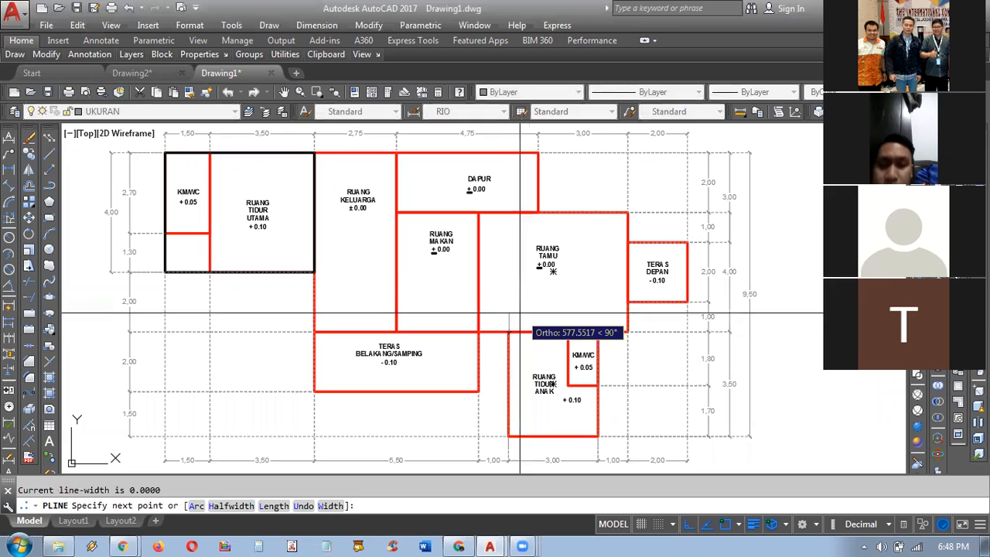
text(1500)
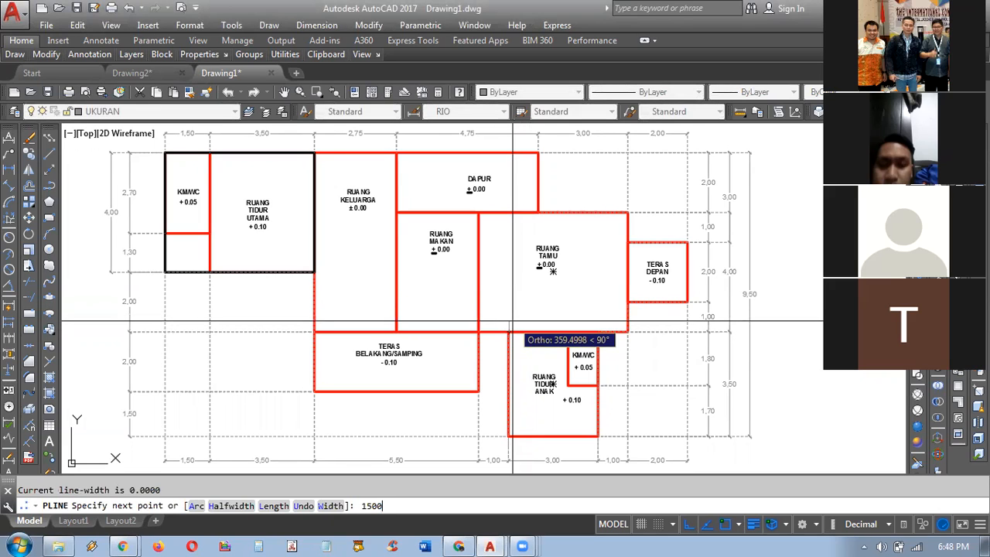
key(Return)
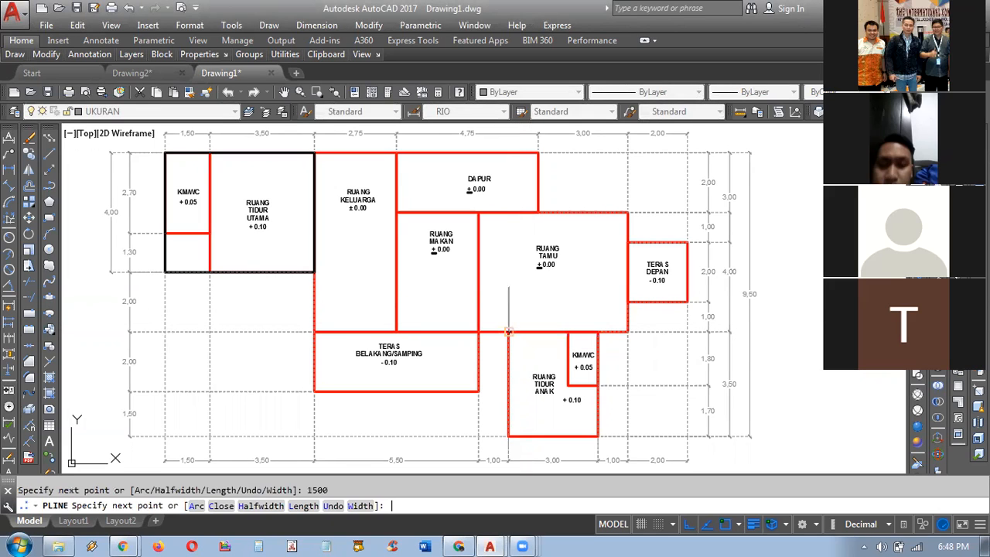
click(454, 292)
key(Escape)
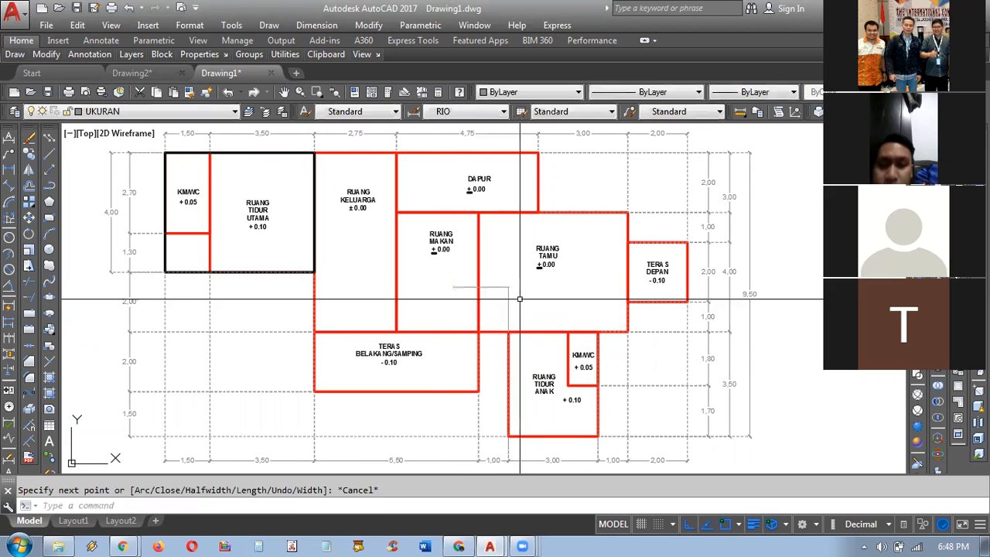
click(508, 306)
key(Delete)
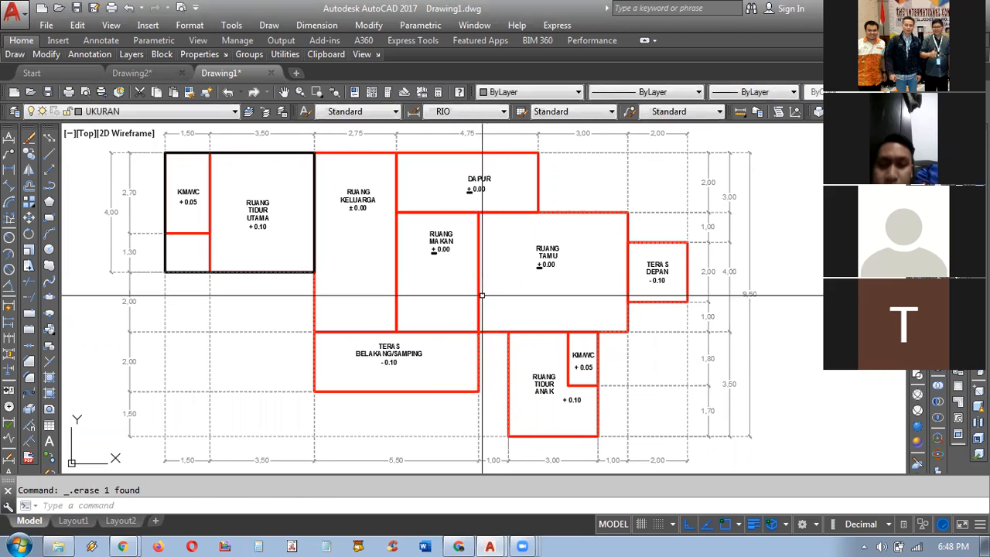
Step: Inspect the separate outlines of RUANG MAKAN, RUANG KELUARGA and DAPUR by selecting them, and clear the selection
click(396, 301)
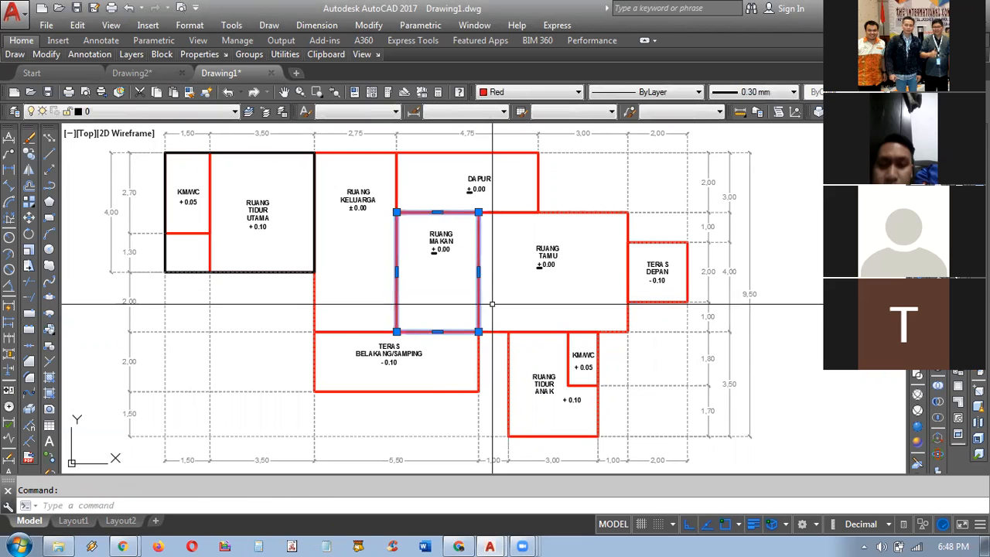
key(Escape)
click(404, 170)
click(394, 184)
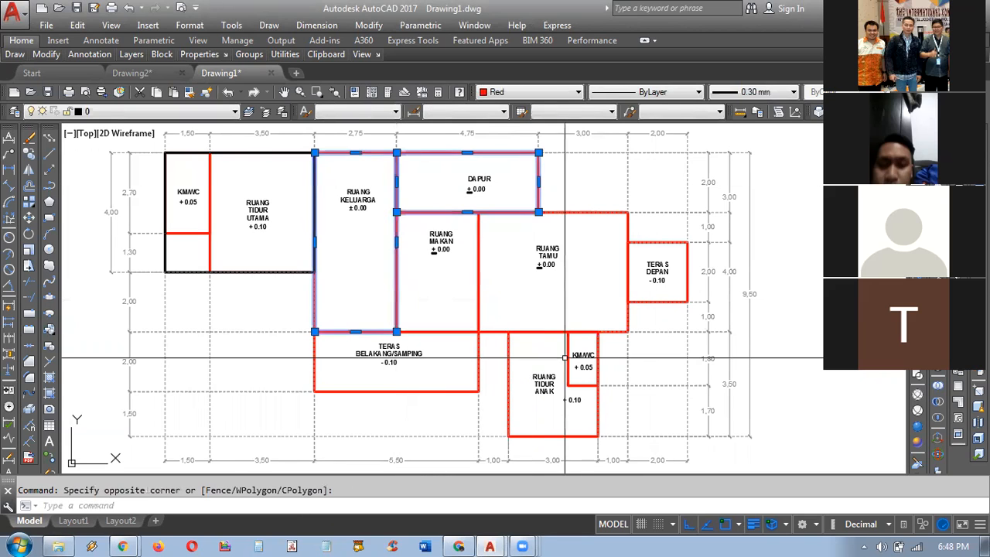
key(Escape)
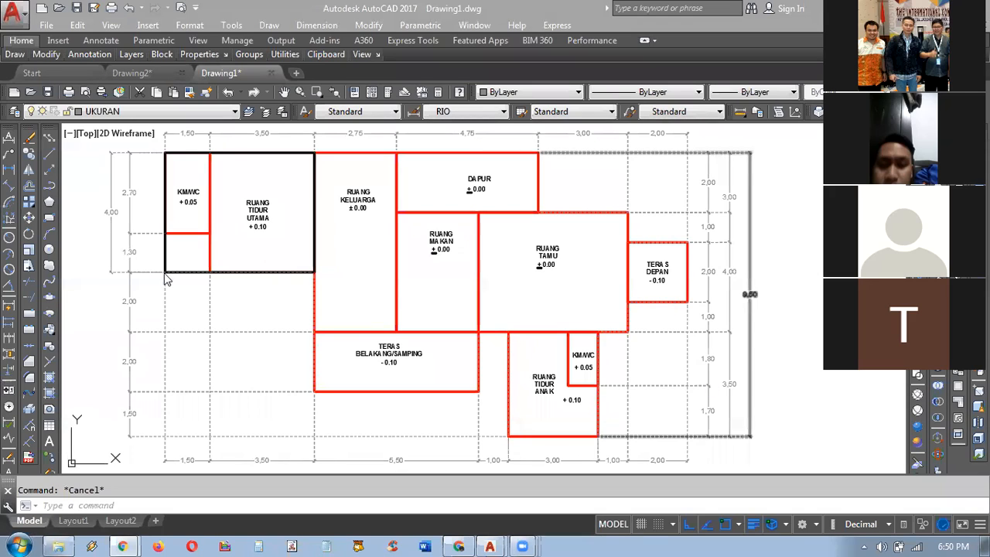
Step: Examine the room layout and the surrounding dimension lines across the whole floor plan
mouse_move(335, 314)
middle_down()
mouse_move(391, 317)
mouse_move(394, 353)
mouse_move(402, 310)
mouse_move(371, 278)
mouse_move(409, 260)
mouse_move(400, 299)
mouse_move(488, 264)
mouse_move(451, 255)
mouse_move(420, 294)
mouse_move(483, 59)
middle_up()
scroll(429, 297, down, 4)
scroll(502, 300, up, 4)
mouse_move(496, 307)
middle_down()
mouse_move(443, 315)
mouse_move(402, 289)
middle_up()
scroll(400, 279, down, 4)
middle_drag(434, 200, 447, 437)
scroll(412, 274, up, 4)
mouse_move(387, 312)
middle_down()
mouse_move(373, 307)
mouse_move(423, 313)
middle_up()
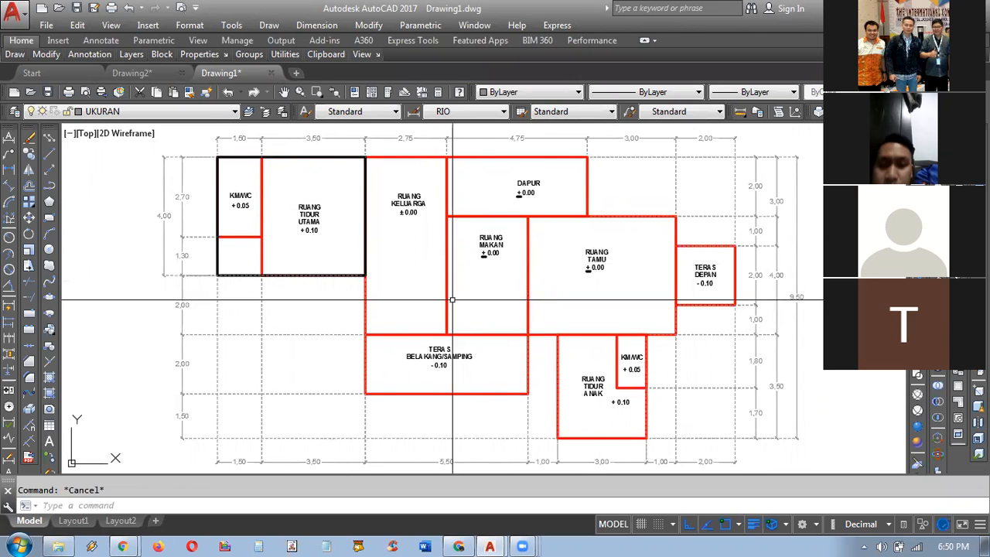
middle_drag(449, 298, 468, 295)
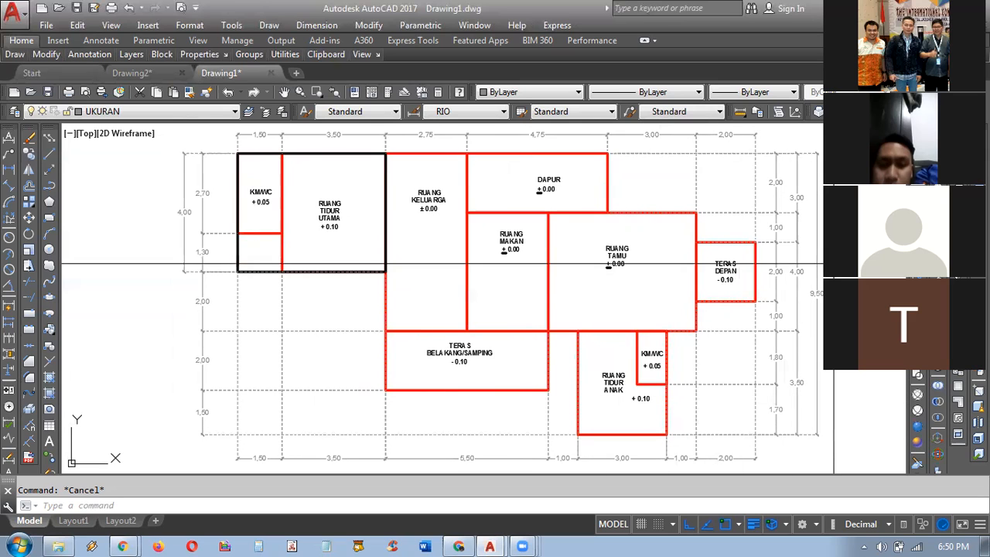
middle_drag(660, 207, 664, 211)
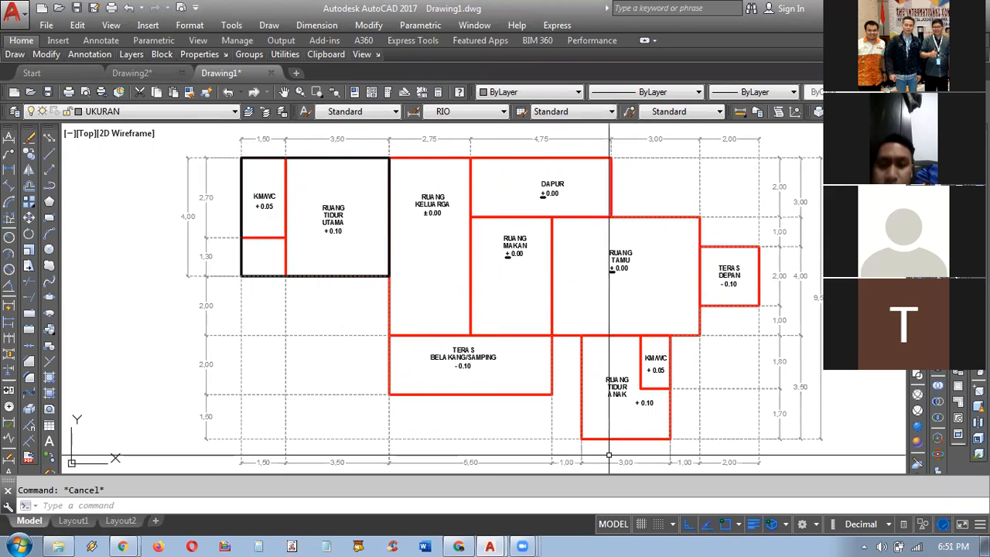
Step: Examine the upper row of dimensions above KM/WC, RUANG TIDUR UTAMA and RUANG KELUARGA up close
mouse_move(317, 186)
middle_down()
mouse_move(397, 303)
mouse_move(519, 302)
middle_up()
scroll(331, 232, up, 2)
click(350, 217)
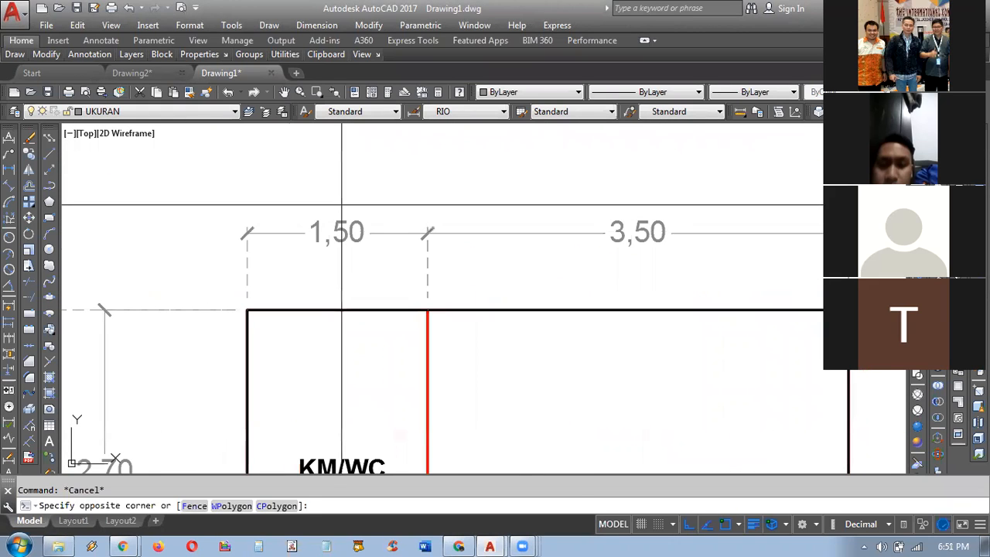
scroll(369, 256, down, 1)
key(Escape)
scroll(446, 266, down, 1)
scroll(473, 271, up, 1)
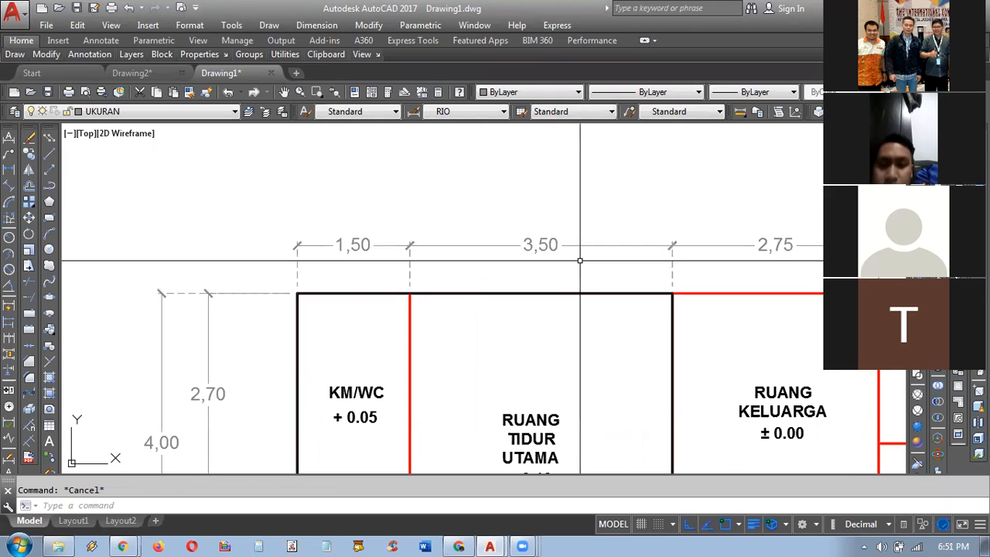
middle_drag(582, 256, 415, 266)
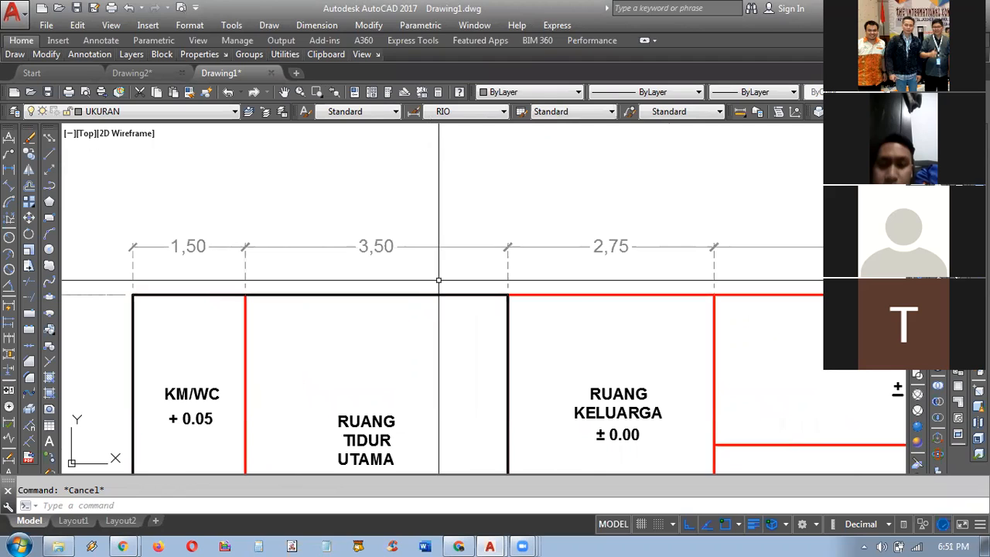
click(884, 545)
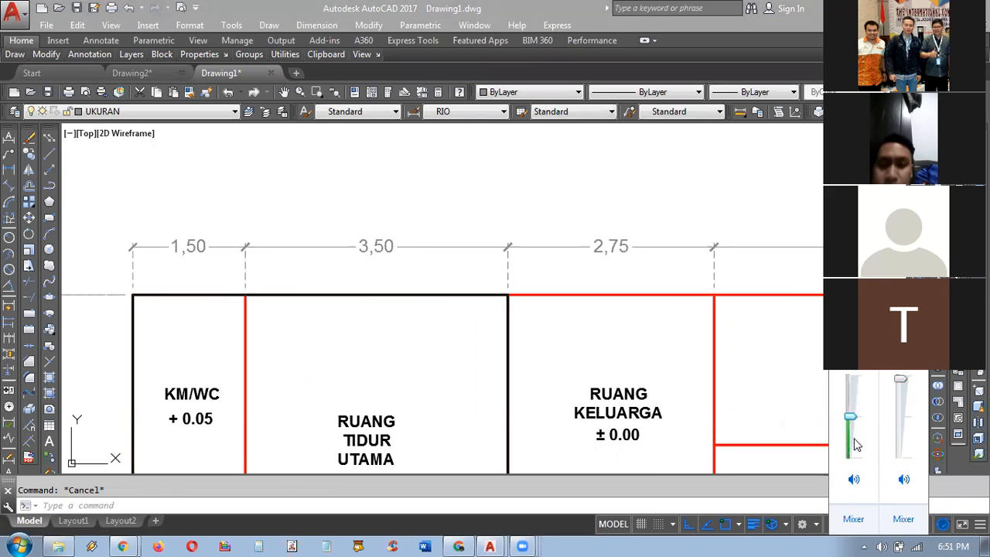
click(618, 357)
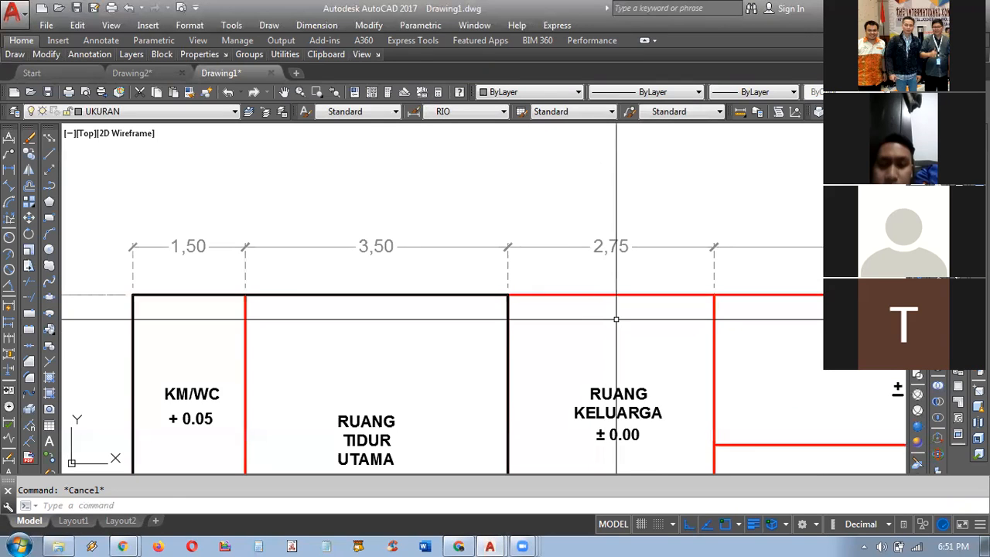
scroll(654, 280, down, 2)
scroll(654, 280, down, 2)
mouse_move(515, 276)
middle_down()
mouse_move(426, 194)
mouse_move(433, 150)
mouse_move(438, 166)
mouse_move(428, 162)
middle_up()
middle_drag(449, 225, 446, 255)
middle_drag(421, 220, 436, 250)
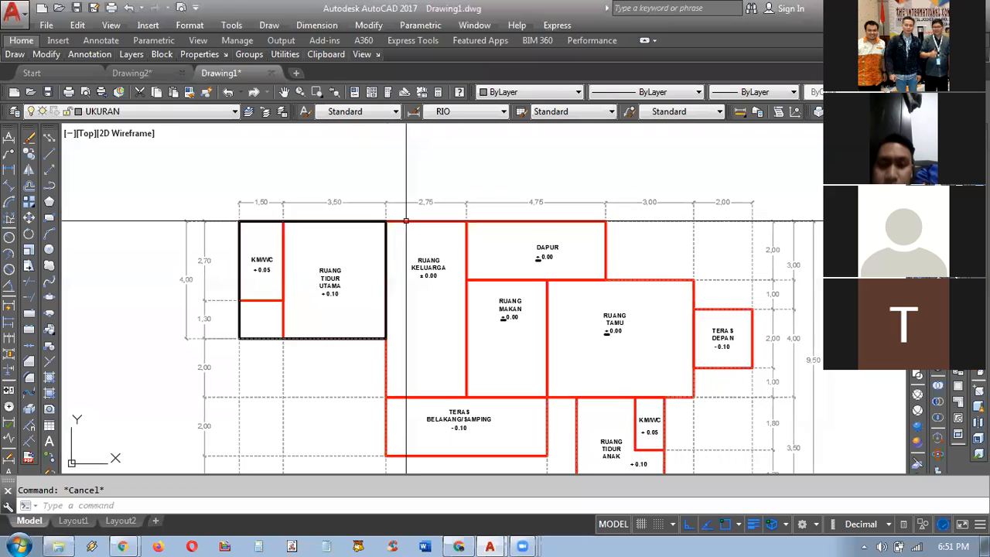
middle_drag(361, 236, 371, 241)
middle_drag(333, 184, 344, 201)
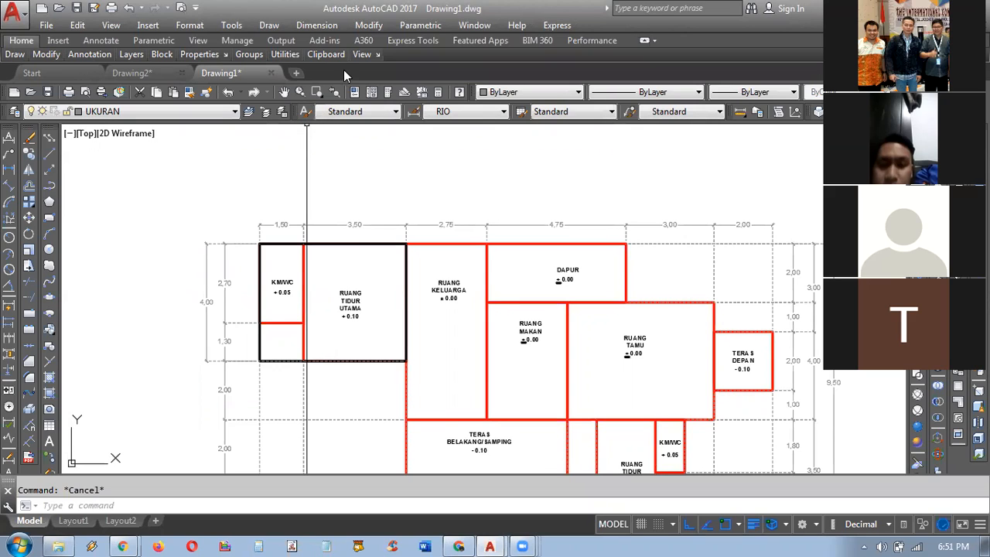
middle_drag(493, 293, 484, 251)
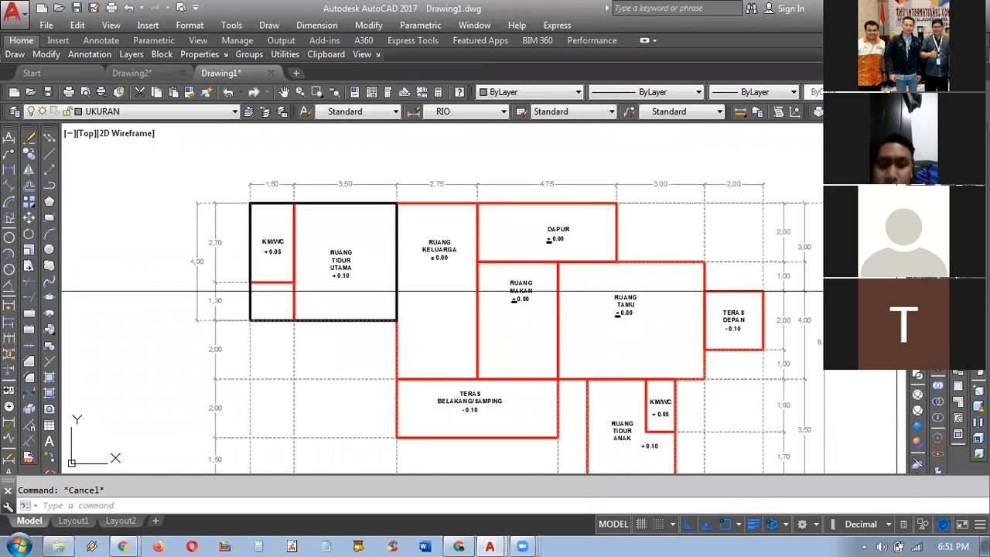
mouse_move(286, 221)
middle_down()
mouse_move(262, 174)
mouse_move(328, 220)
middle_up()
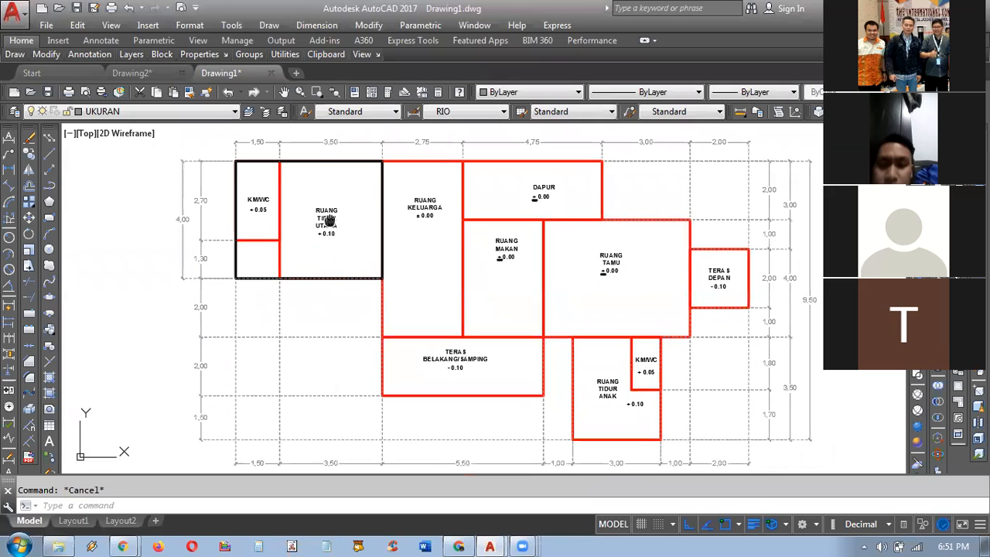
Step: Switch the workspace to 3D Modeling
click(804, 525)
click(332, 317)
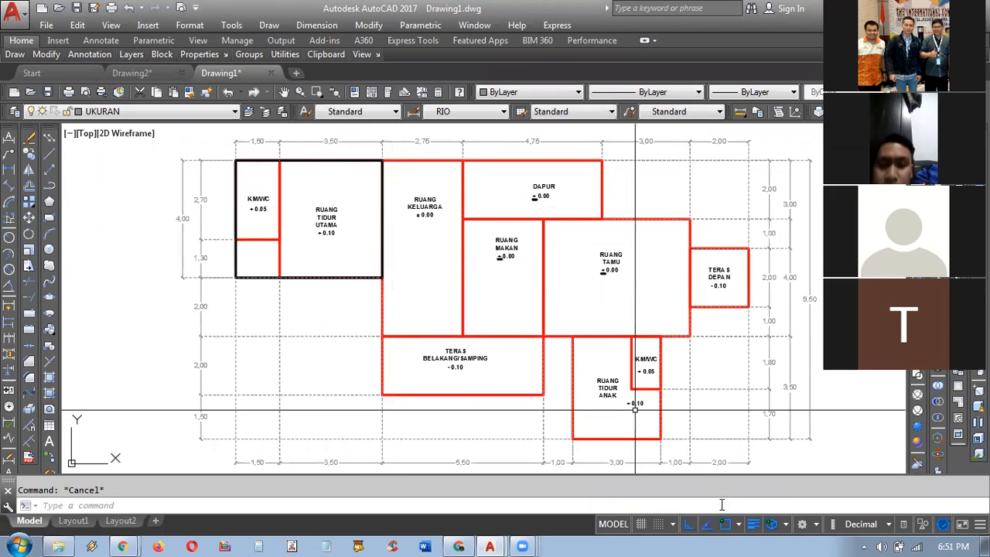
click(804, 525)
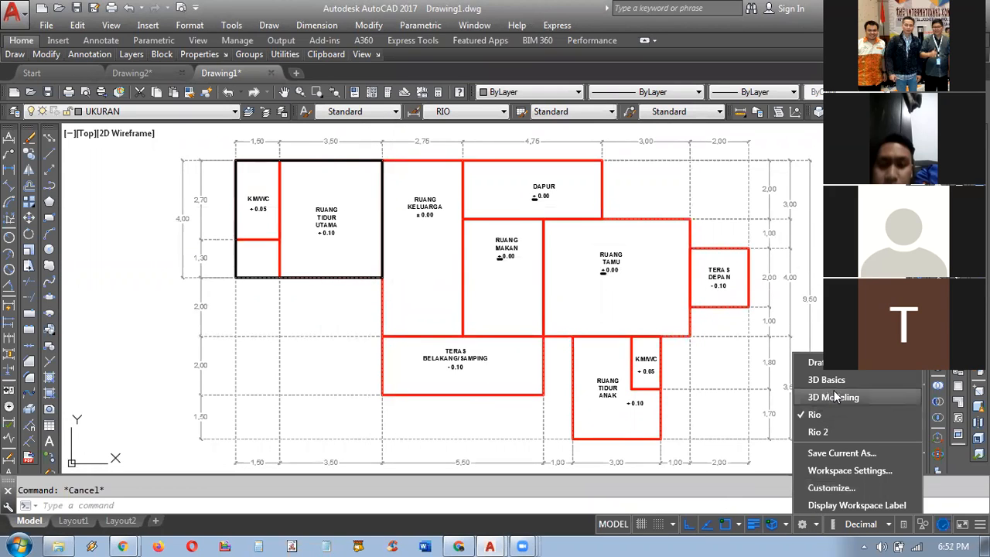
click(833, 397)
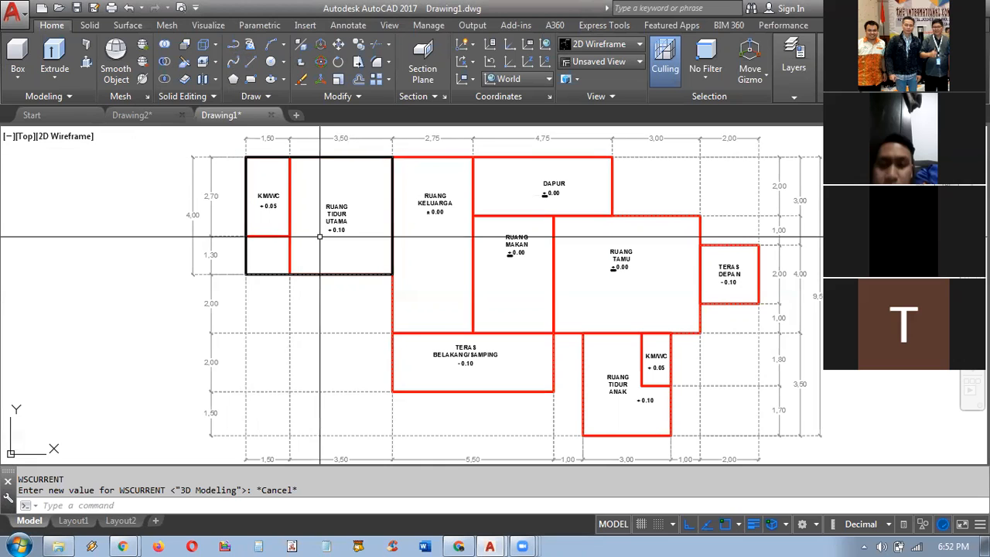
middle_drag(469, 248, 482, 245)
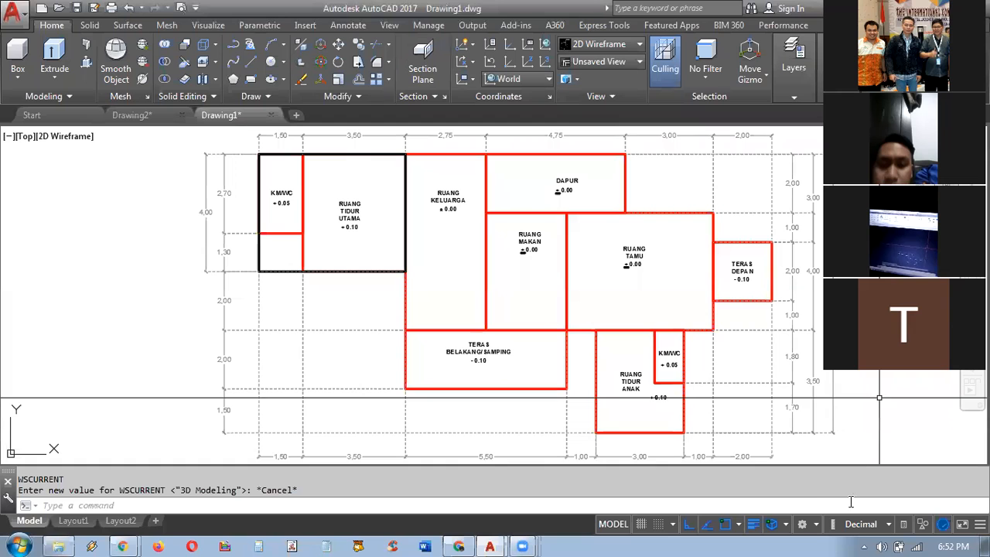
Step: Switch the workspace back to Rio
click(812, 524)
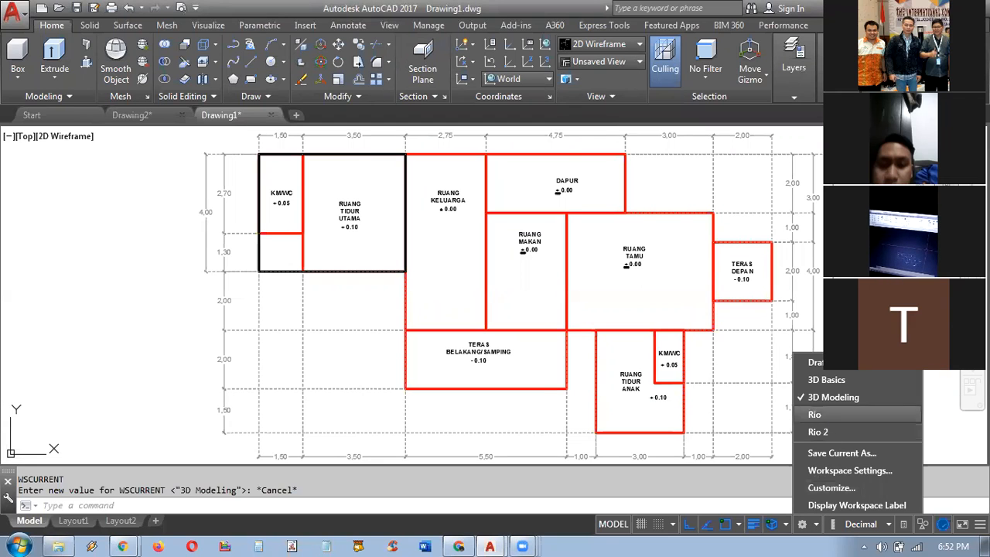
click(832, 431)
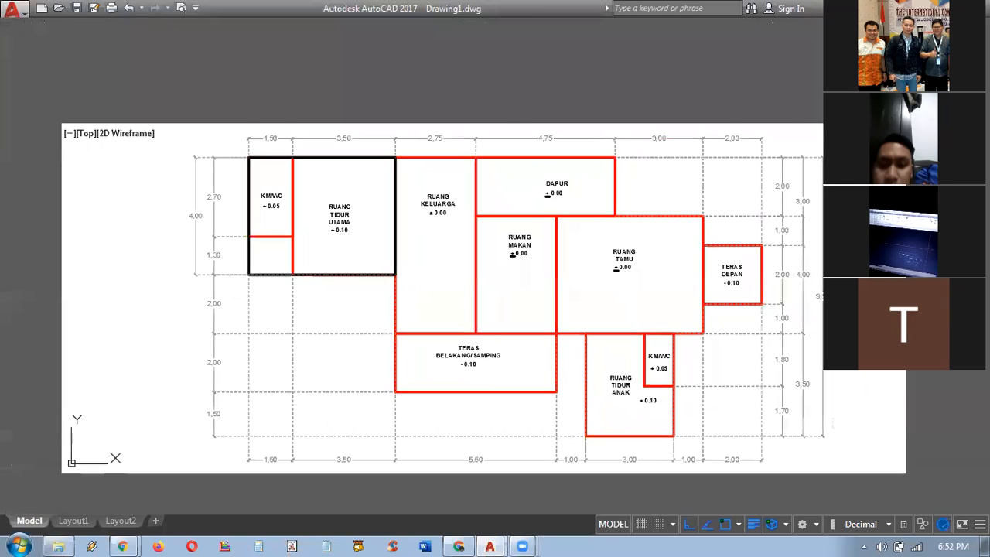
middle_drag(447, 219, 458, 220)
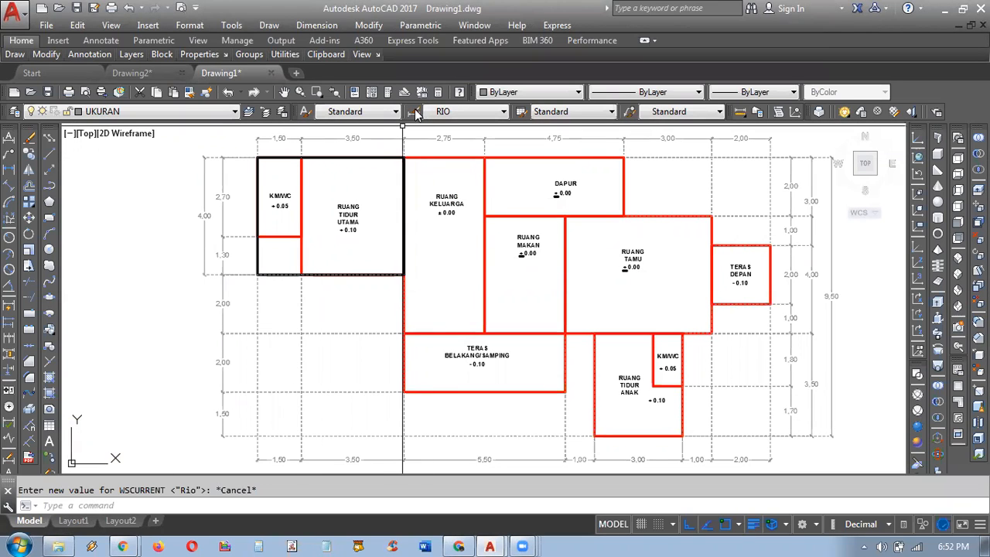
Step: Open the Dimension Style Manager to view the RIO dimension style, and close it
click(414, 111)
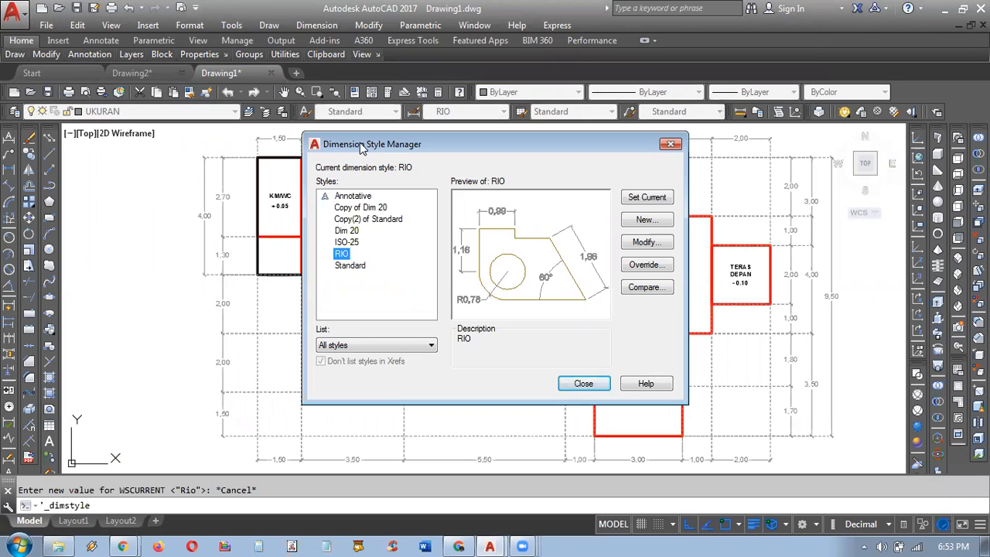
click(605, 382)
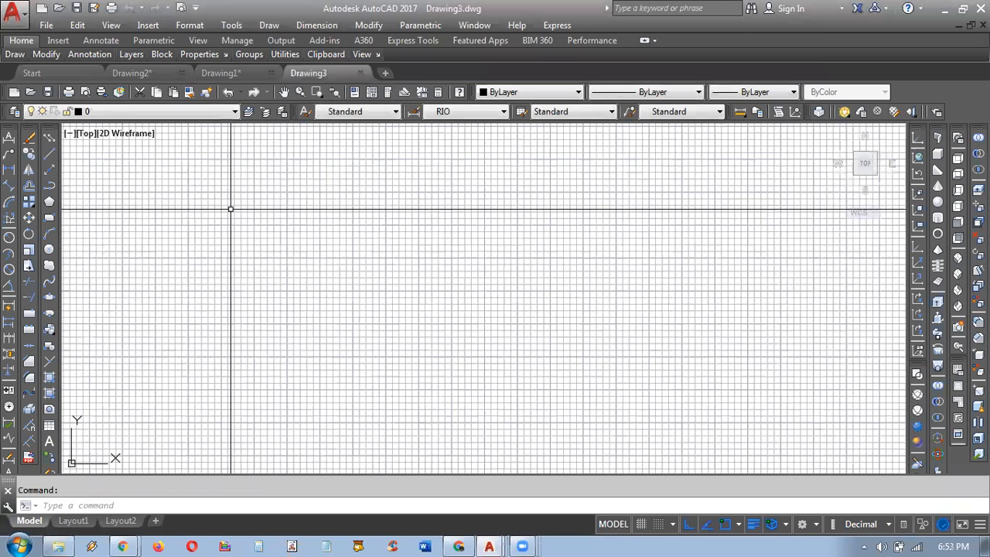
Step: Turn off the grid and turn on lineweight display in the empty Drawing3, and return to the Drawing1 floor plan
click(643, 525)
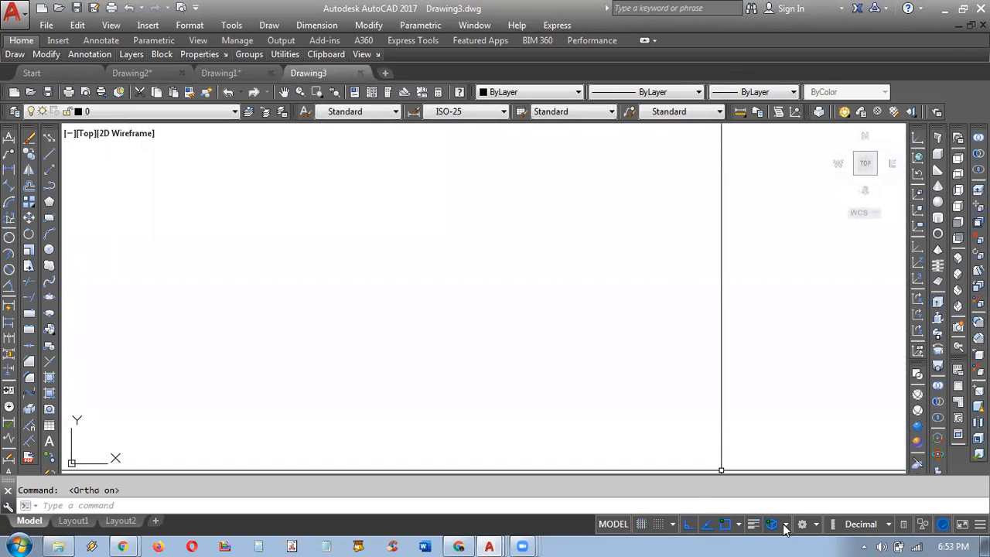
click(754, 525)
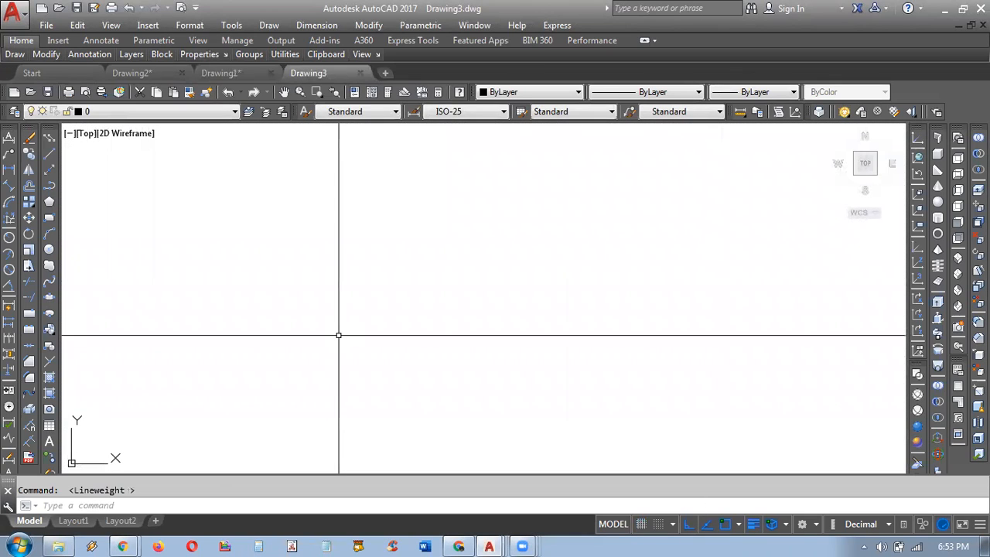
click(246, 70)
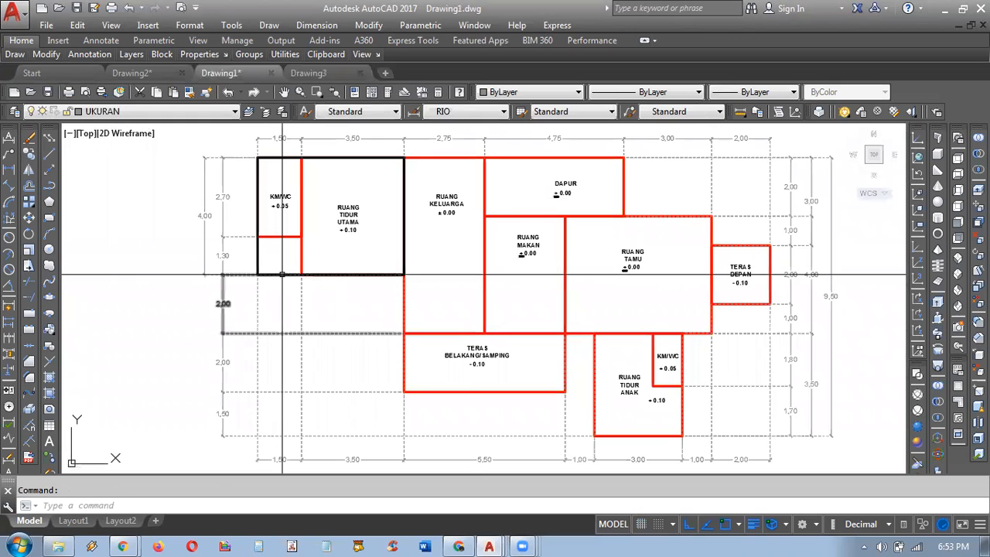
click(487, 254)
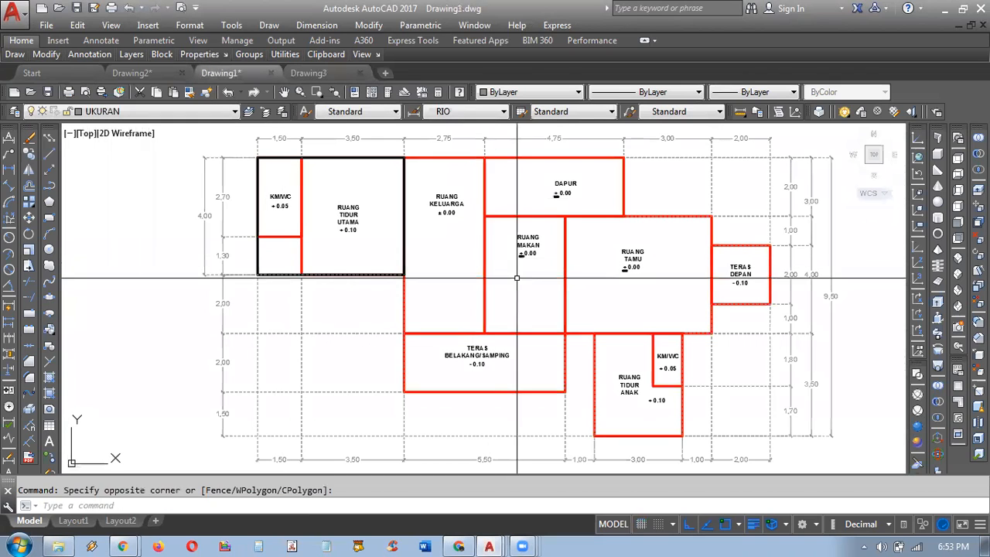
Step: Copy the red Ruang Keluarga room outline from the Drawing1 floor plan and paste it into Drawing3
click(484, 253)
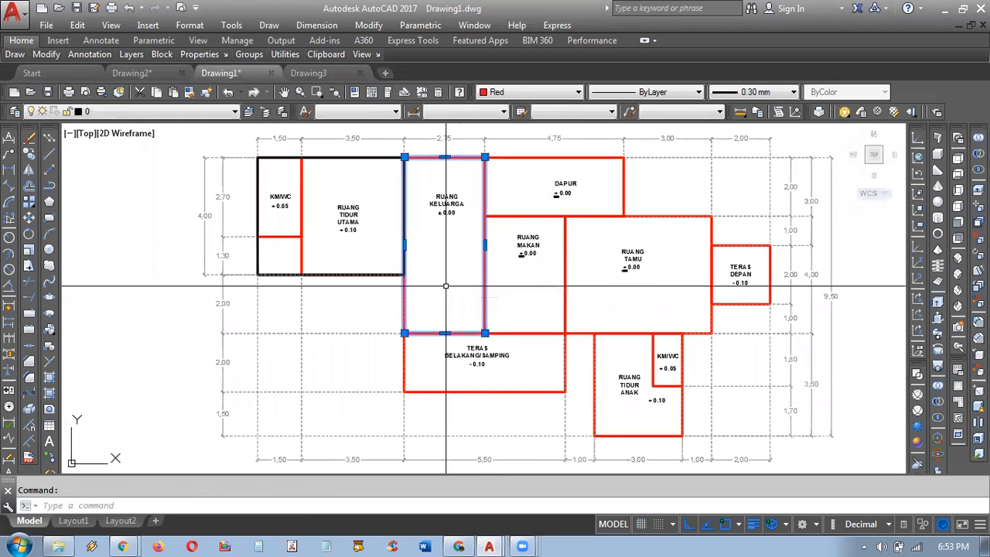
key(ctrl+shift+c)
click(443, 297)
key(Escape)
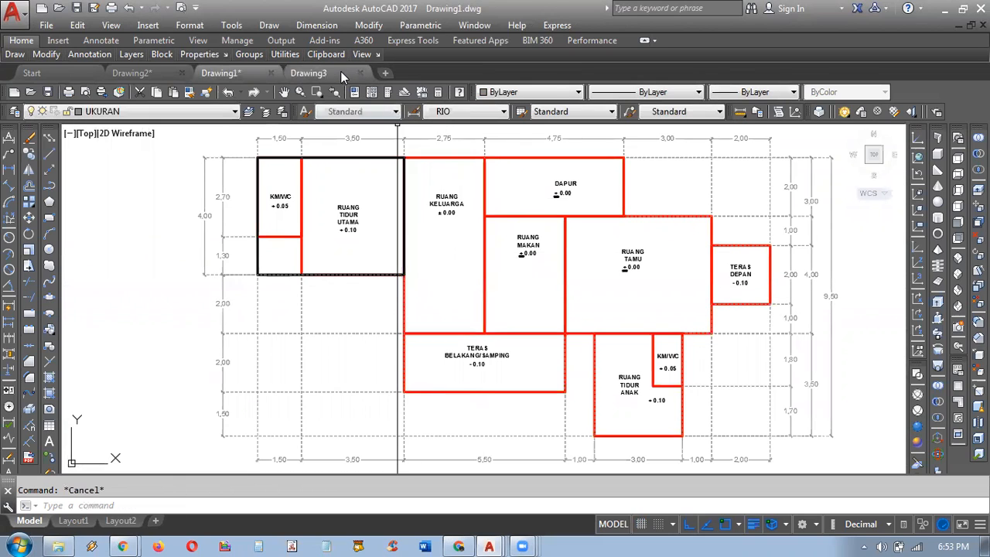
click(343, 75)
key(ctrl+v)
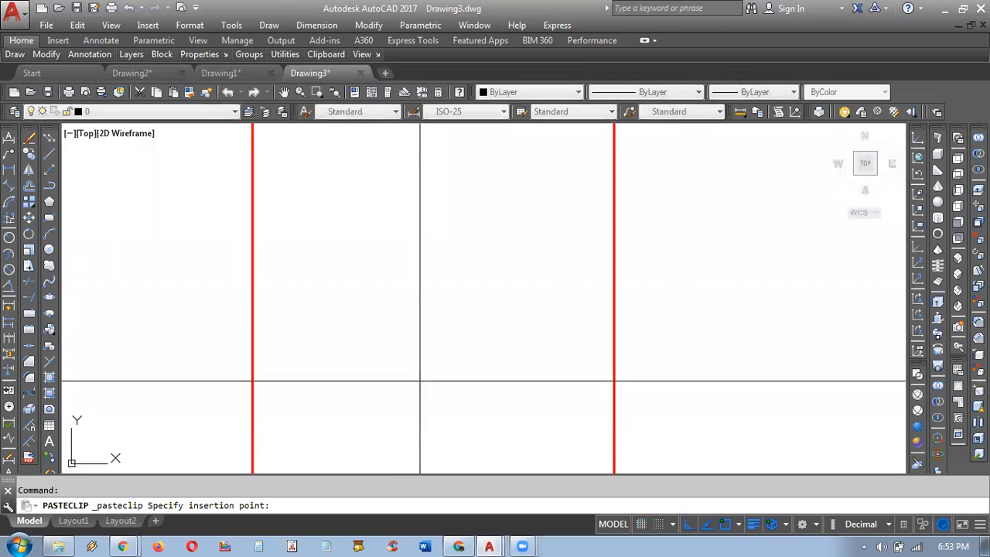
click(501, 193)
middle_click(505, 208)
middle_click(504, 207)
middle_drag(505, 210, 511, 291)
scroll(517, 249, down, 2)
scroll(502, 232, up, 5)
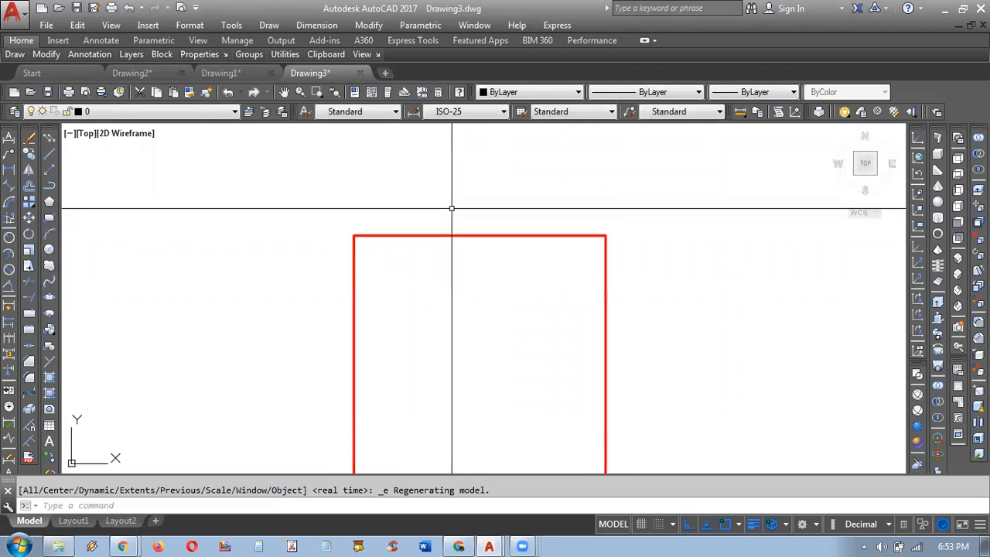
middle_drag(502, 257, 447, 202)
Step: Compare the lists of available dimension styles in Drawing3 and Drawing1
click(453, 110)
click(354, 195)
click(450, 113)
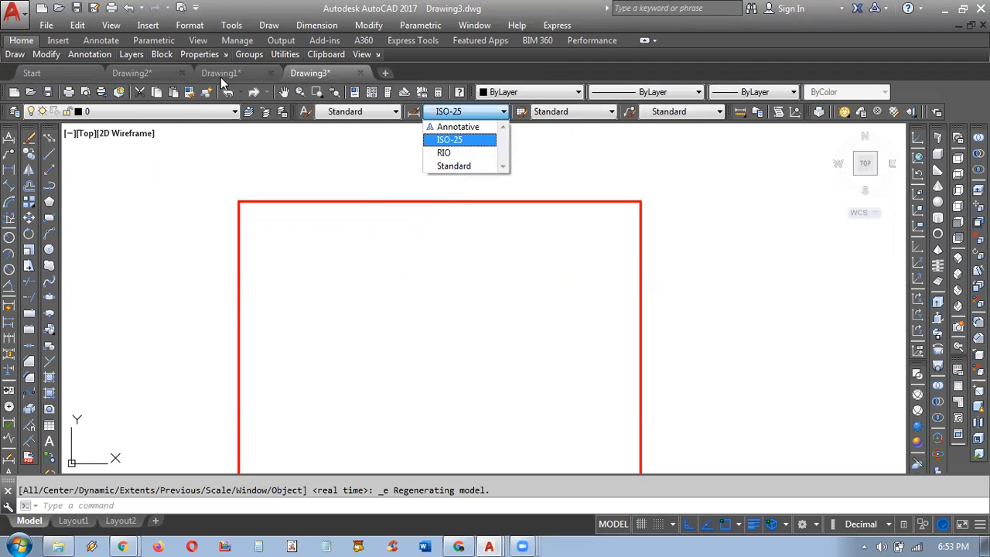
click(456, 140)
click(220, 73)
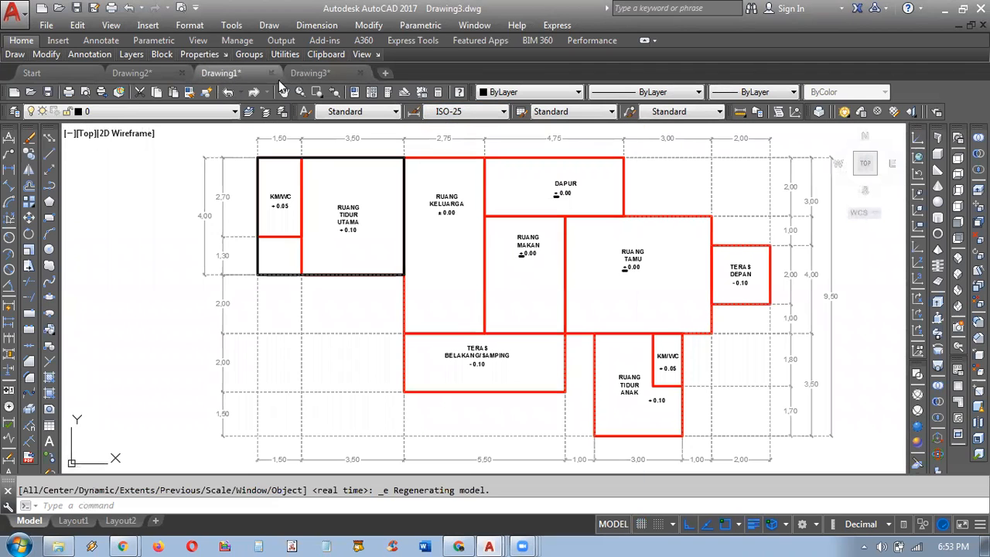
click(481, 113)
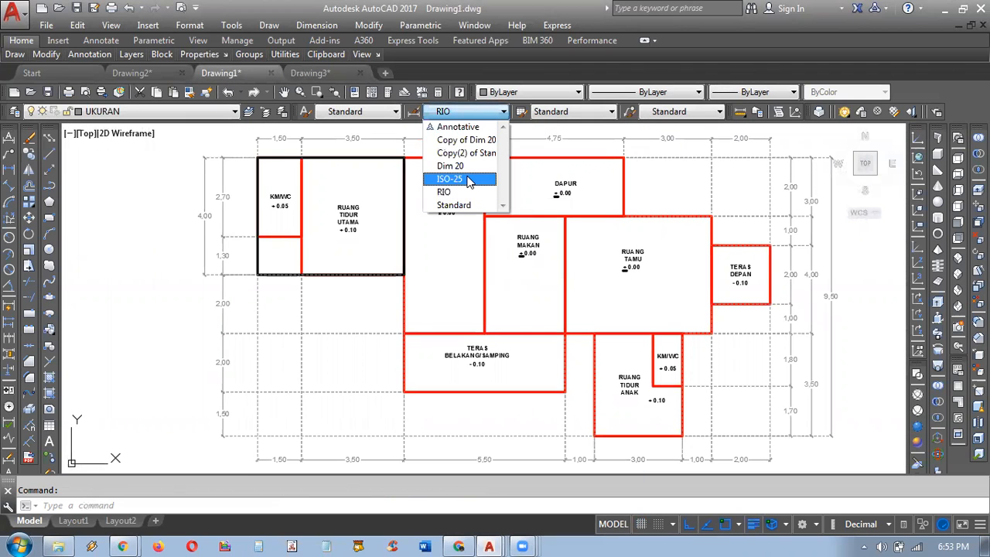
click(353, 180)
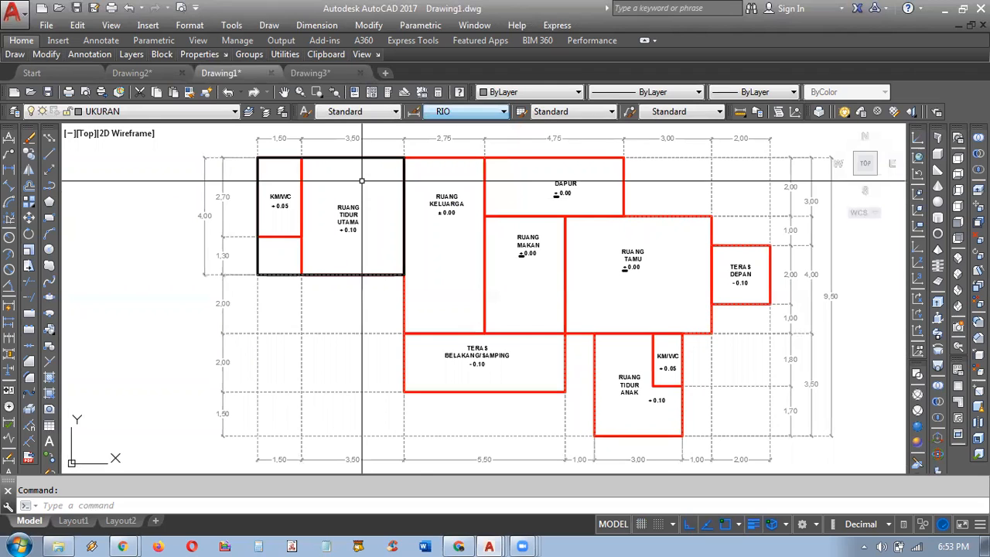
mouse_move(455, 170)
middle_down()
mouse_move(457, 199)
mouse_move(462, 187)
middle_up()
Step: Compare the pasted outline in Drawing3 with the dimensioned rooms in Drawing1, ending back in Drawing3
click(310, 73)
mouse_move(442, 150)
middle_down()
mouse_move(515, 181)
mouse_move(484, 196)
mouse_move(462, 144)
mouse_move(489, 145)
middle_up()
scroll(489, 144, down, 4)
mouse_move(497, 203)
middle_down()
mouse_move(497, 155)
mouse_move(500, 241)
mouse_move(499, 223)
middle_up()
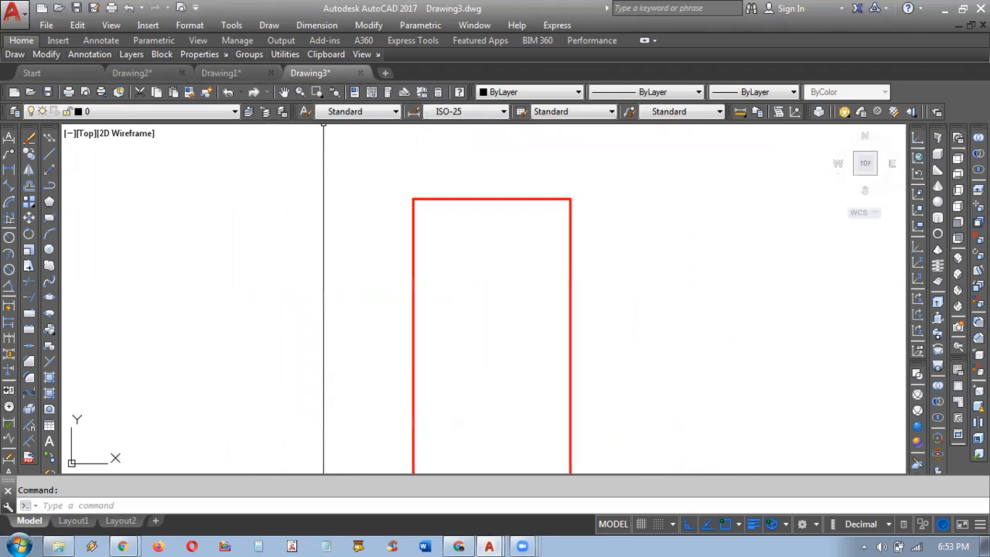
click(229, 76)
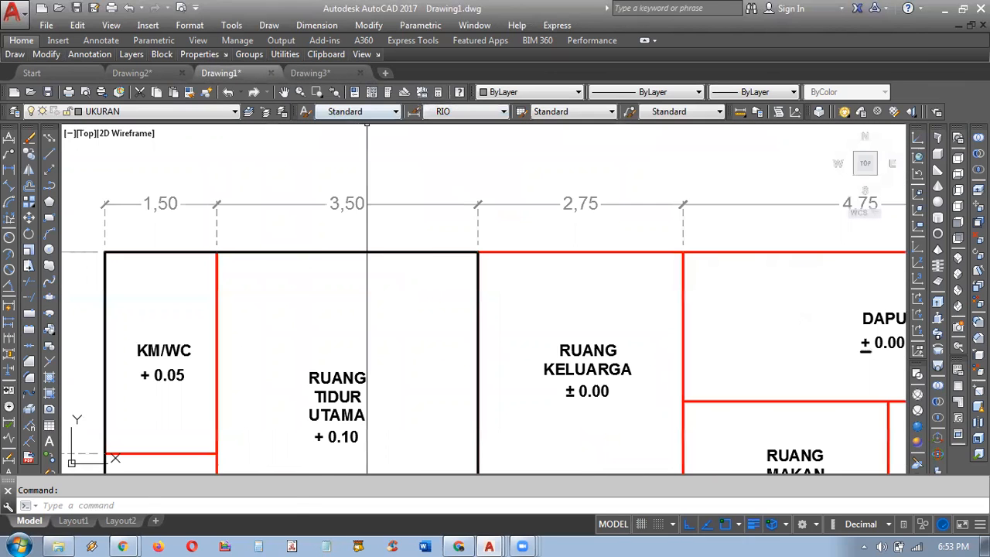
click(328, 203)
key(Escape)
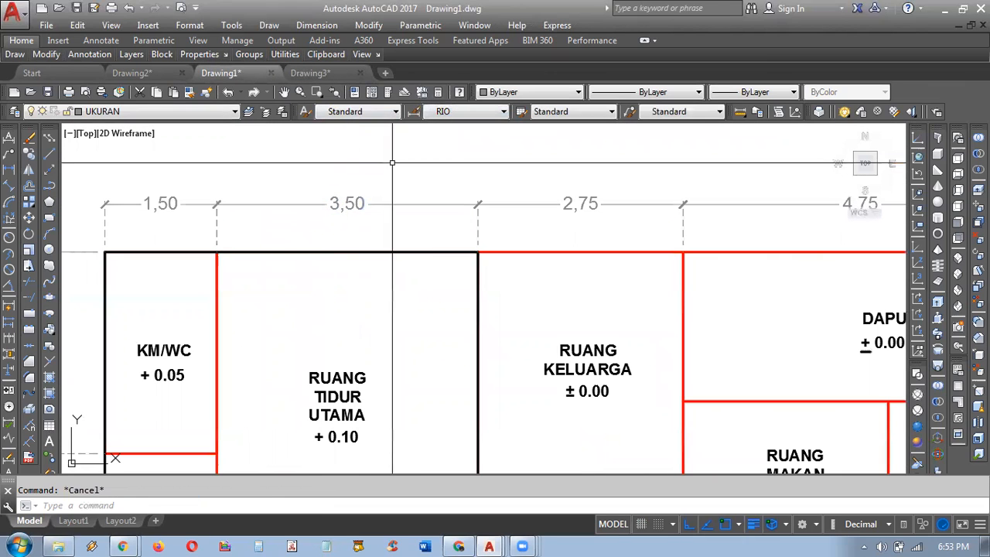
click(323, 75)
scroll(457, 235, up, 2)
middle_drag(541, 242, 471, 220)
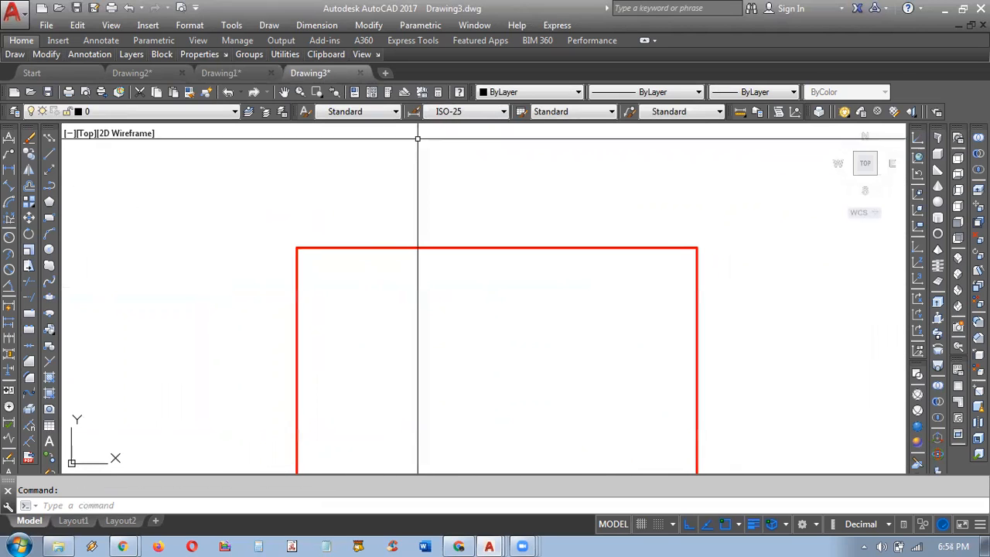
Step: Open the Dimension Style Manager in Drawing3 and compare the previews of the RIO and ISO-25 styles
click(414, 112)
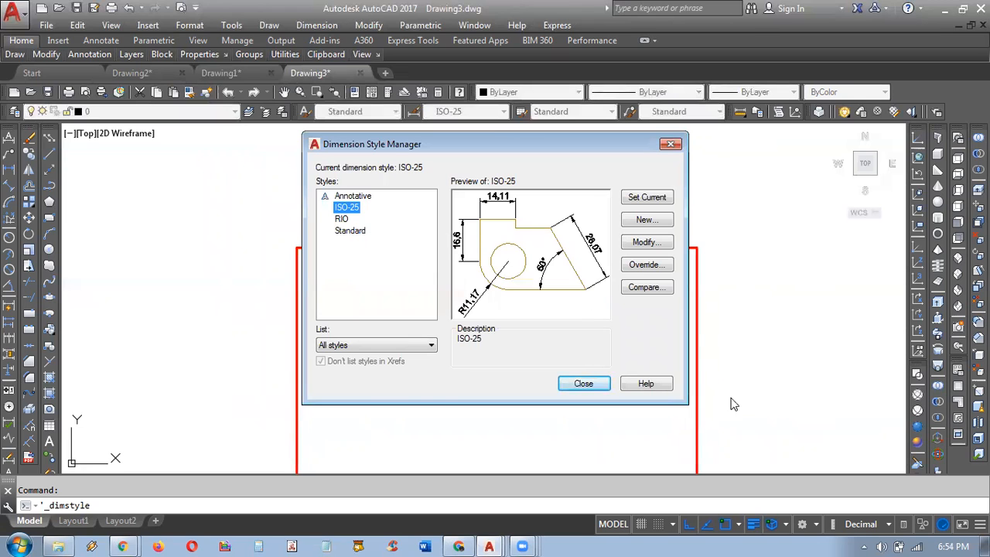
click(328, 217)
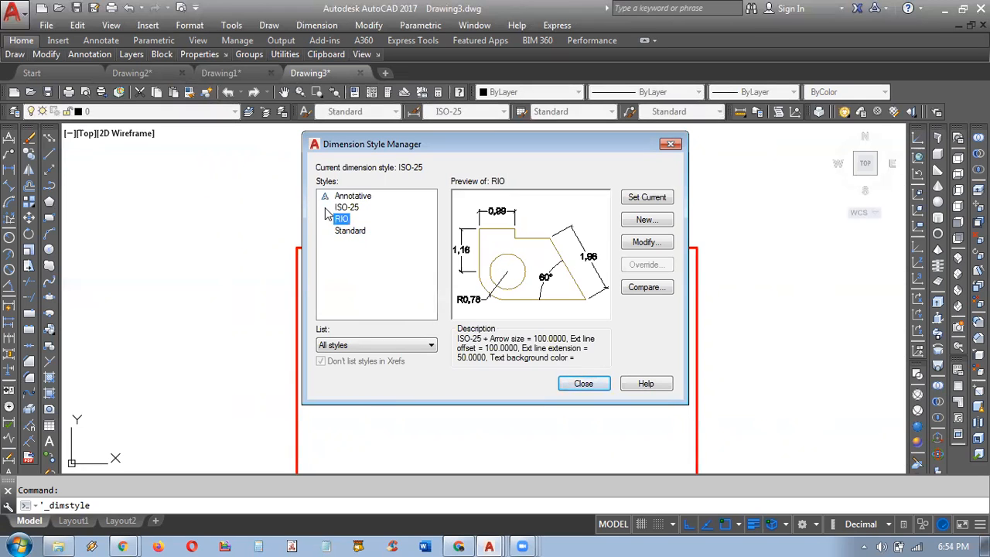
click(372, 207)
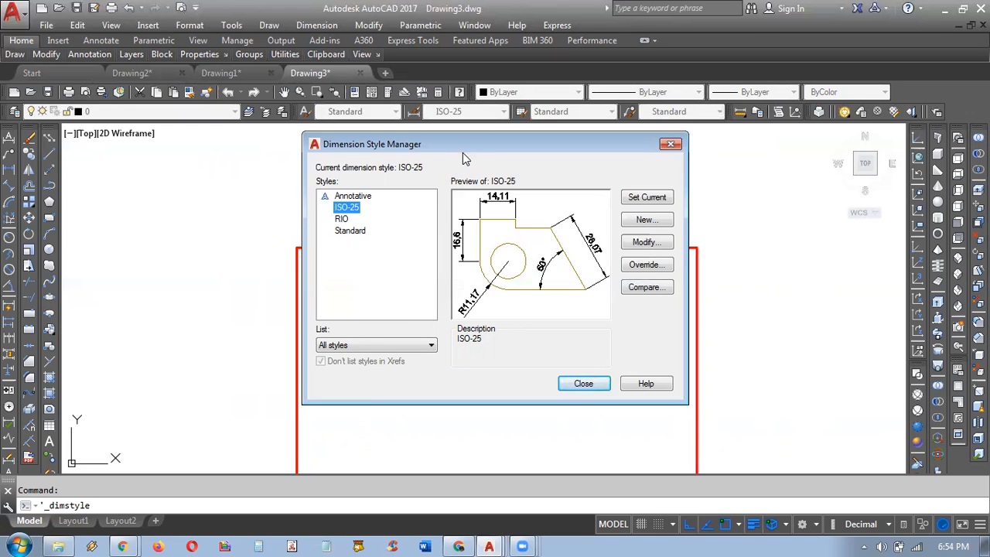
mouse_move(464, 144)
mouse_down()
mouse_move(485, 154)
mouse_move(474, 136)
mouse_up()
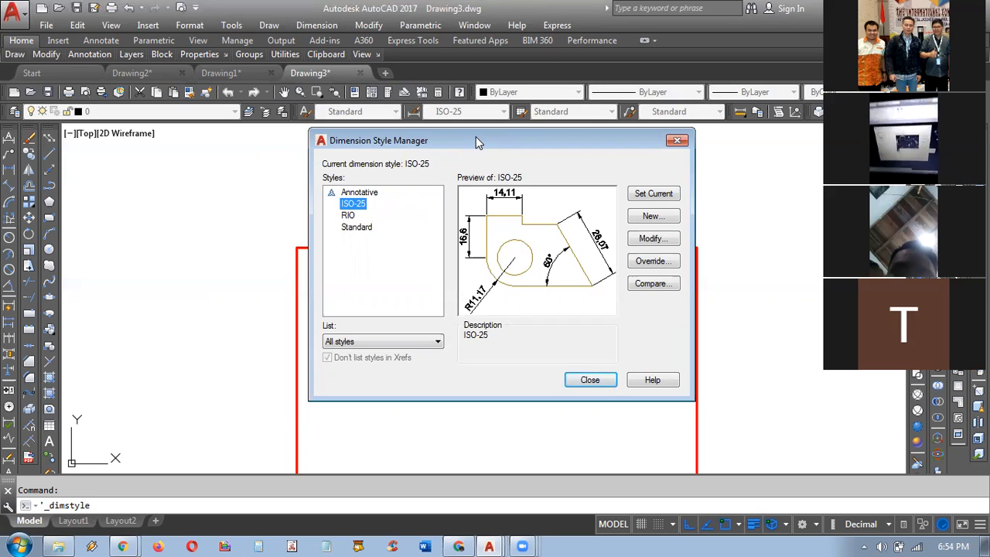
drag(475, 136, 490, 147)
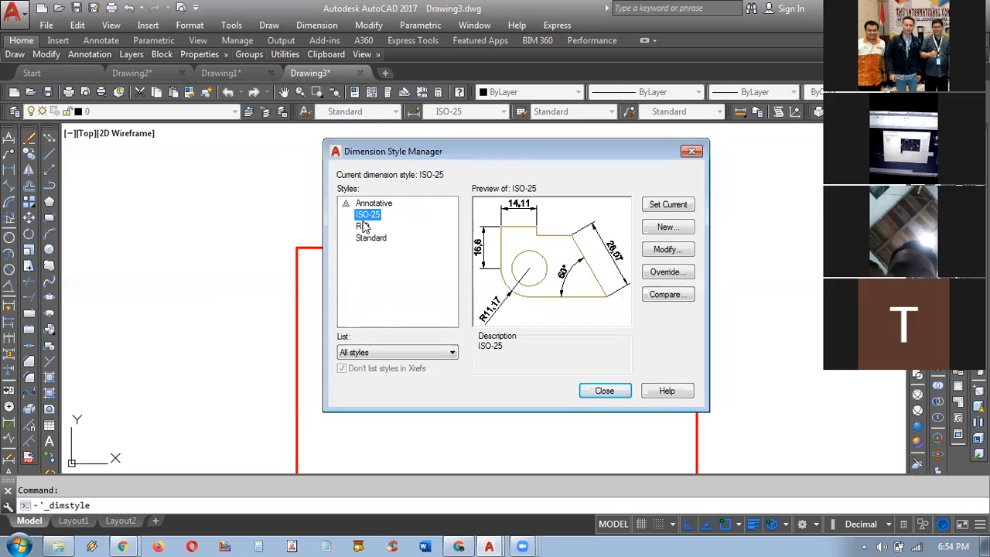
click(363, 226)
click(369, 215)
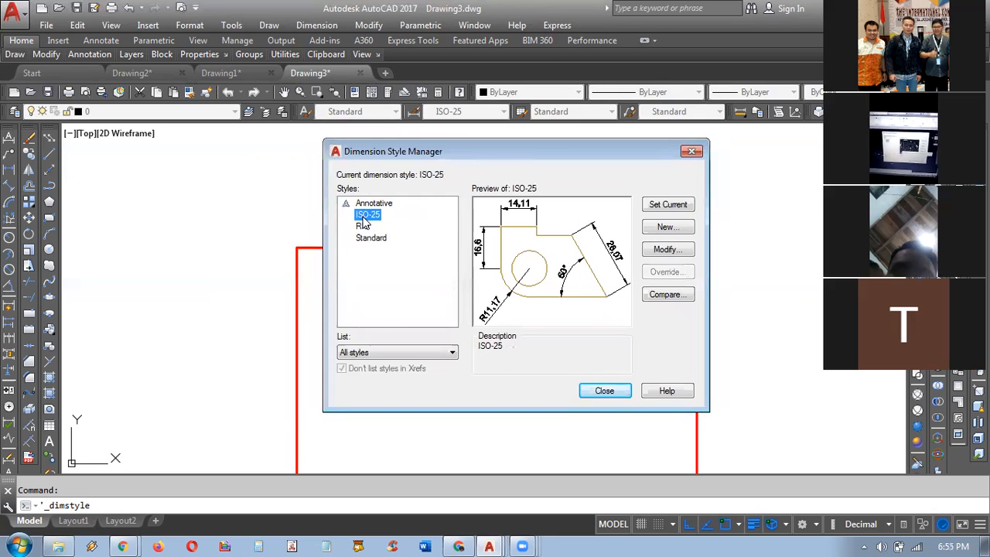
click(666, 227)
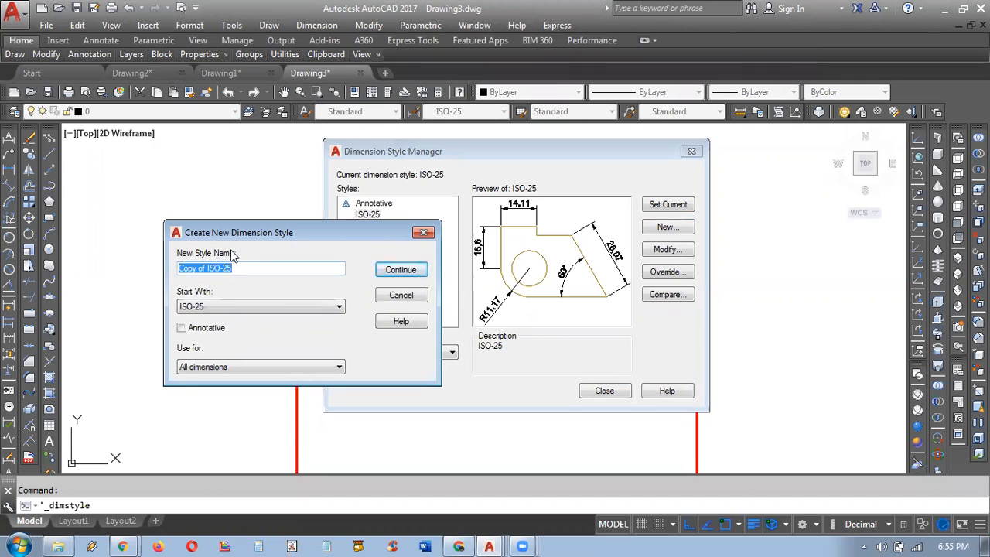
drag(255, 232, 416, 242)
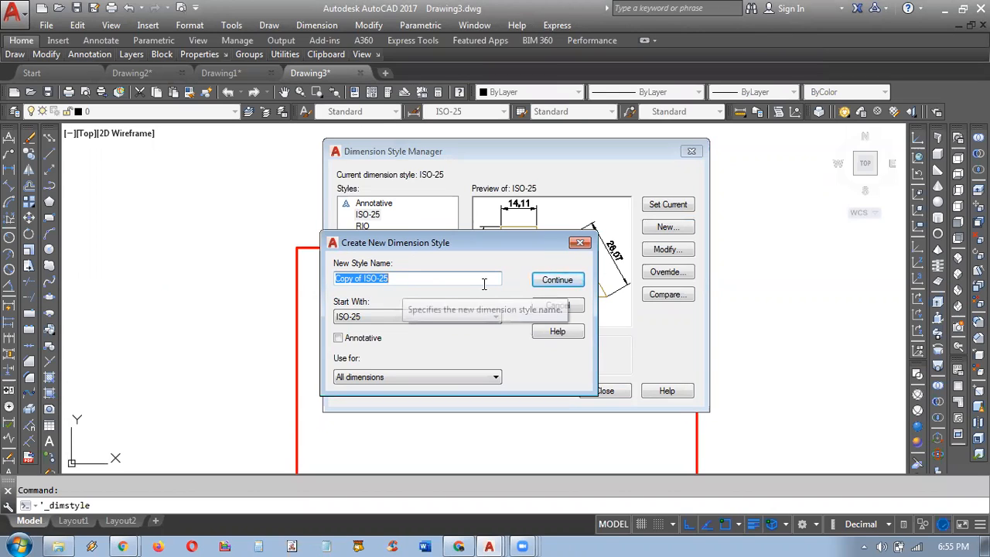
text(z)
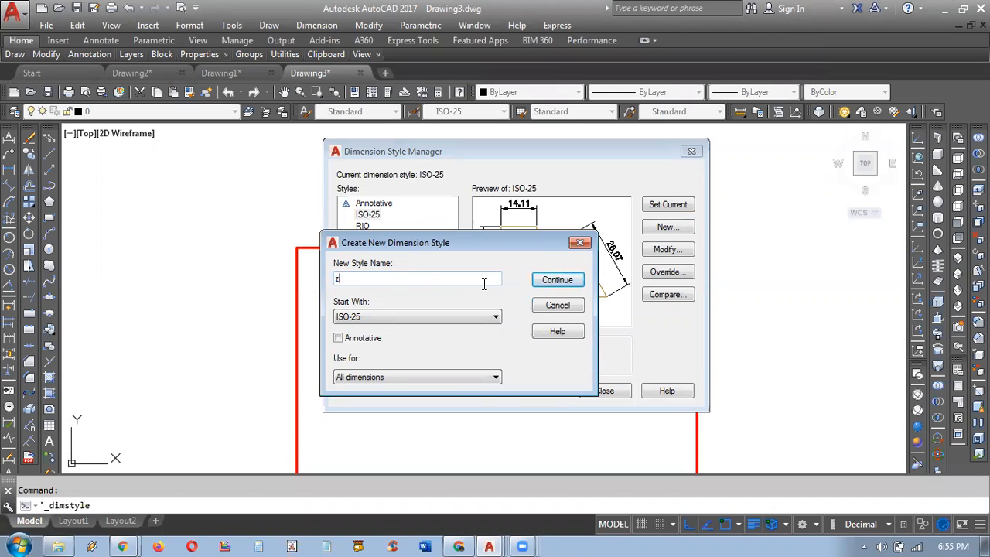
text(Ri)
key(BackSpace)
key(BackSpace)
key(BackSpace)
text(RIo)
text(L)
drag(433, 245, 440, 209)
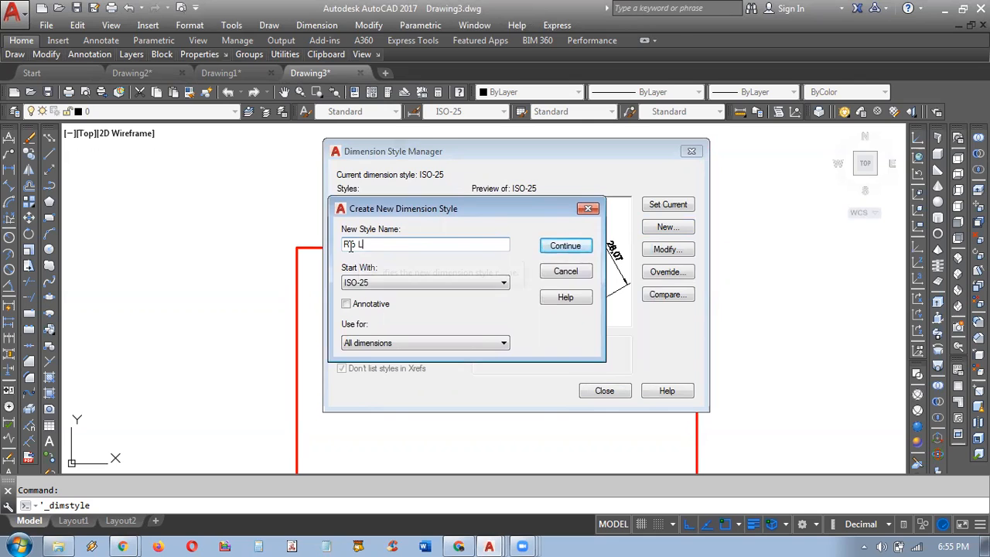
click(550, 247)
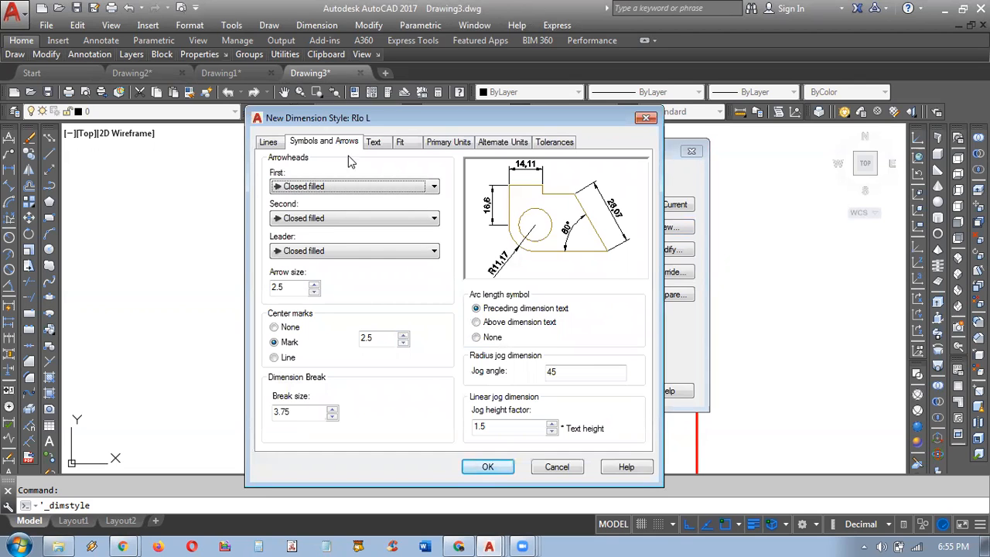
drag(358, 125, 412, 105)
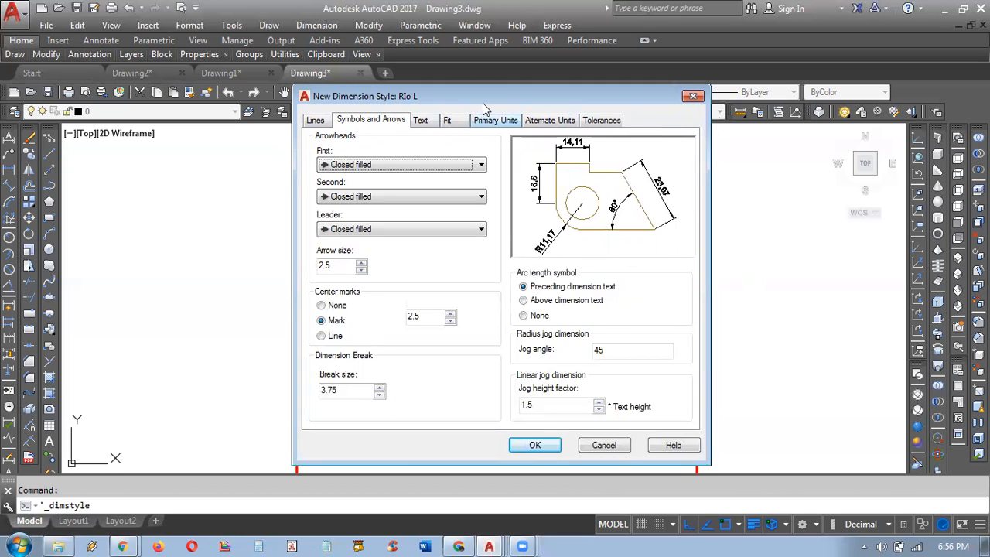
click(501, 121)
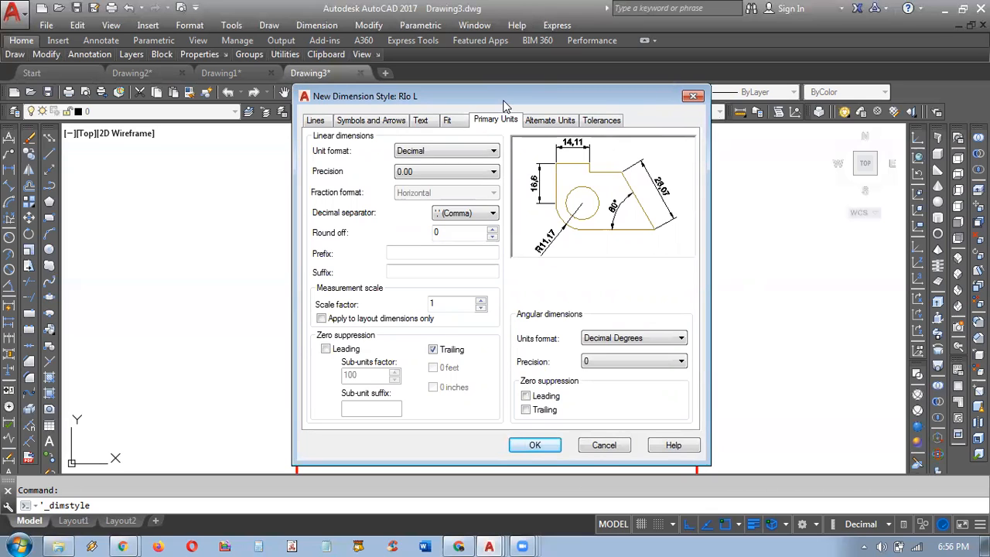
drag(503, 105, 480, 86)
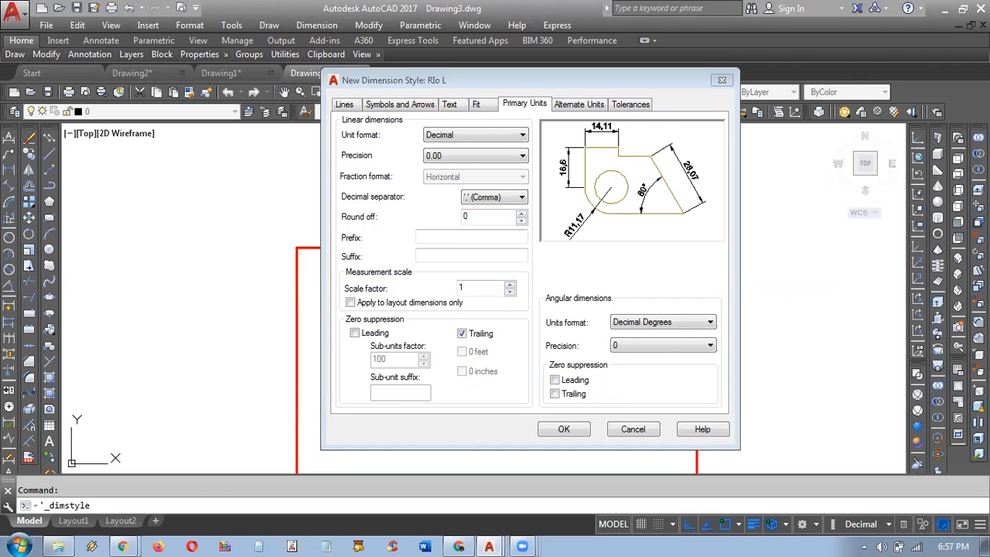
click(611, 431)
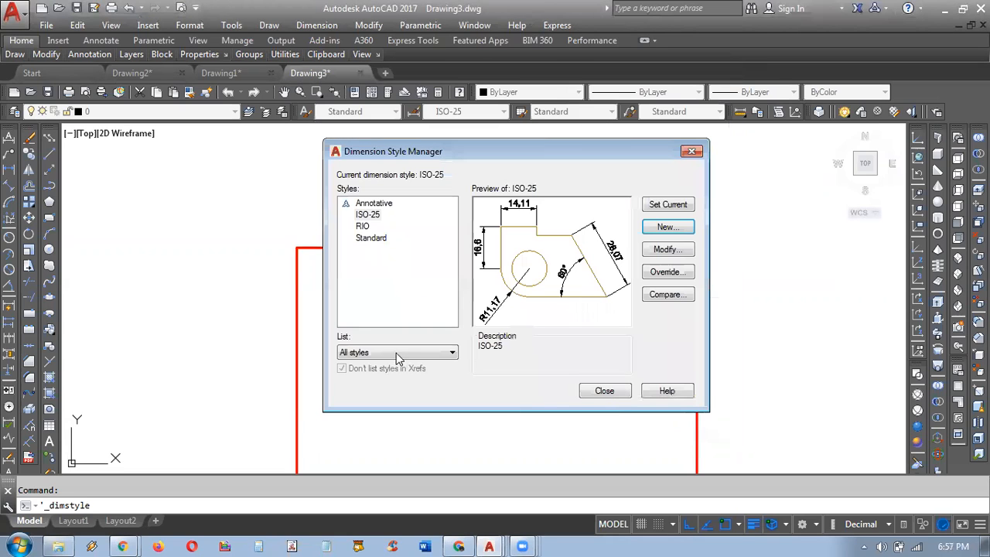
click(607, 391)
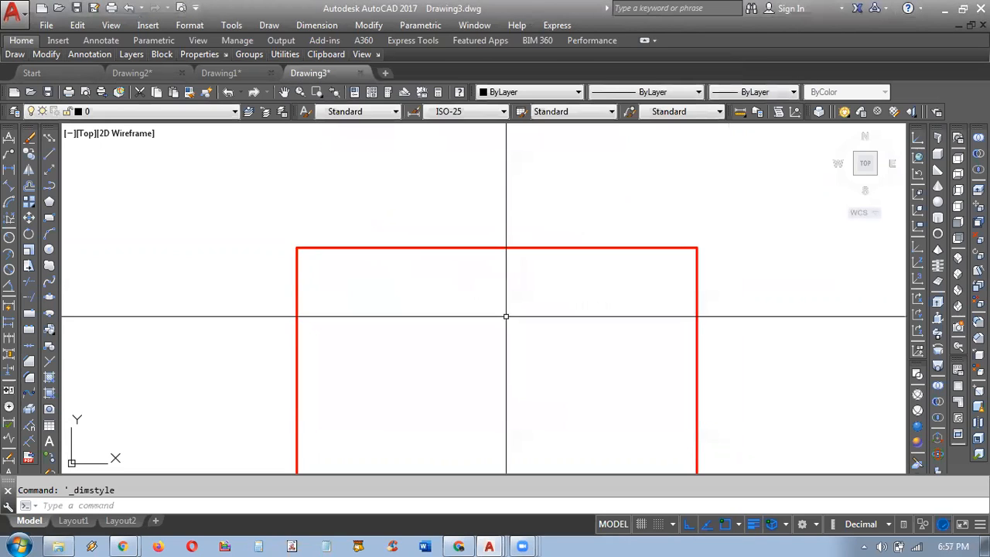
click(415, 112)
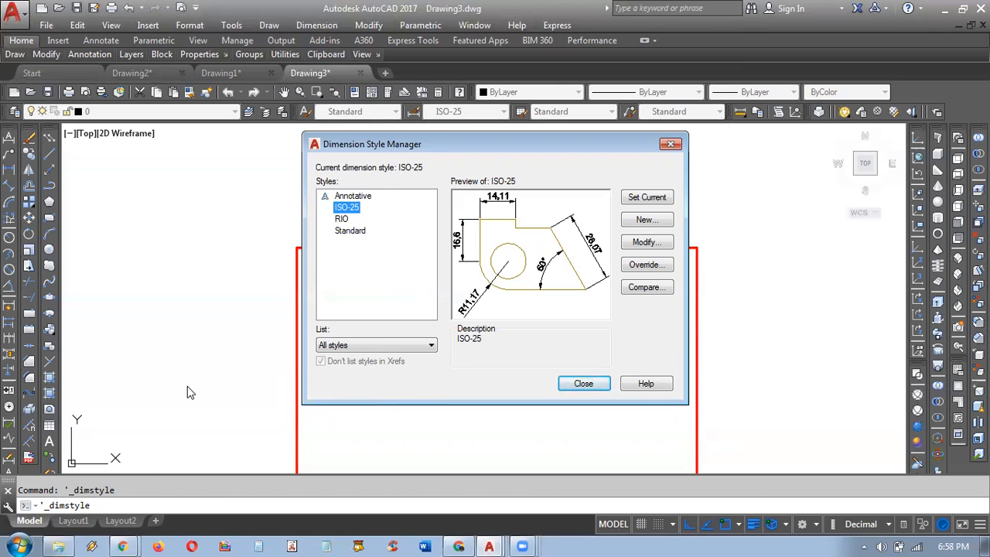
click(584, 384)
Step: Start the DIMSTYLE command and create a new dimension style named Rio L based on ISO-25, continuing to its settings
text(dimst)
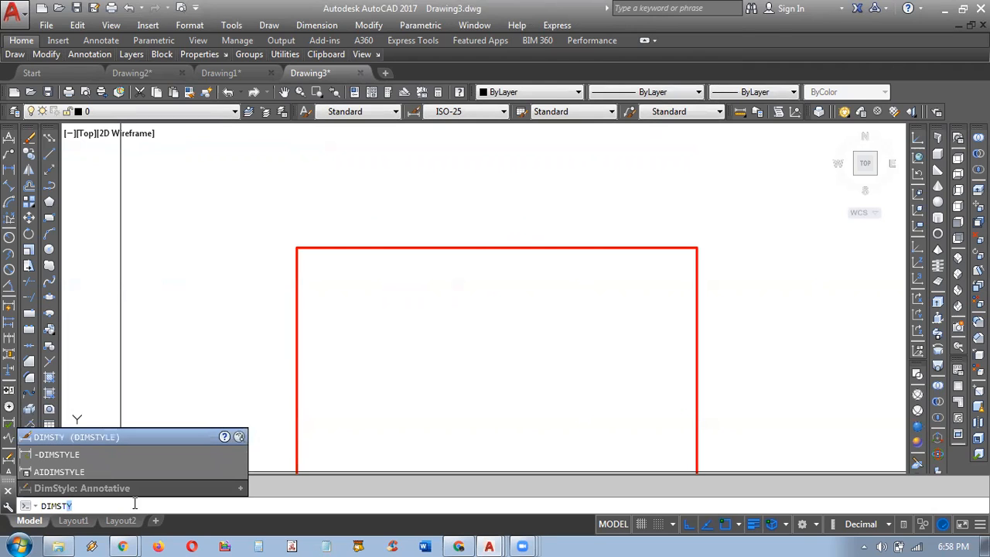
key(Return)
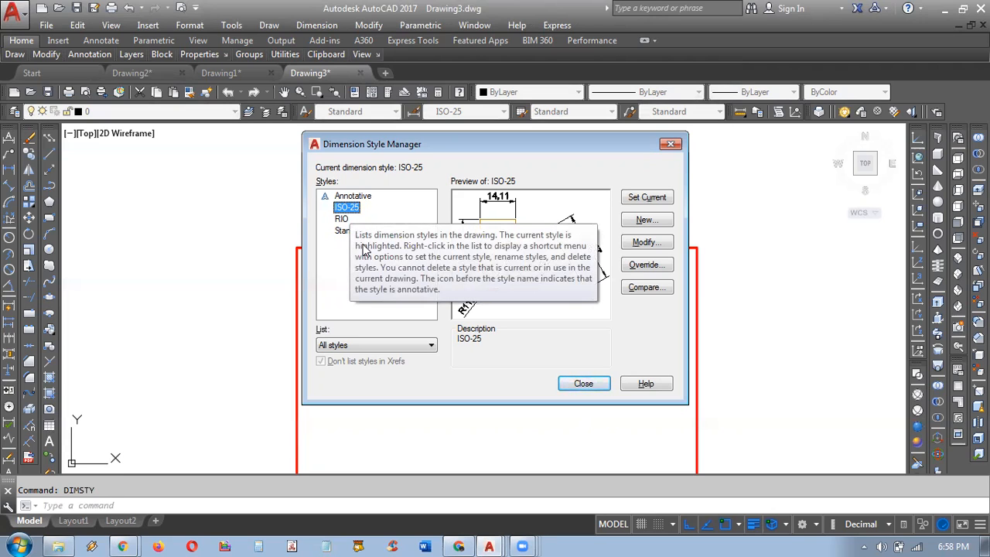
click(646, 221)
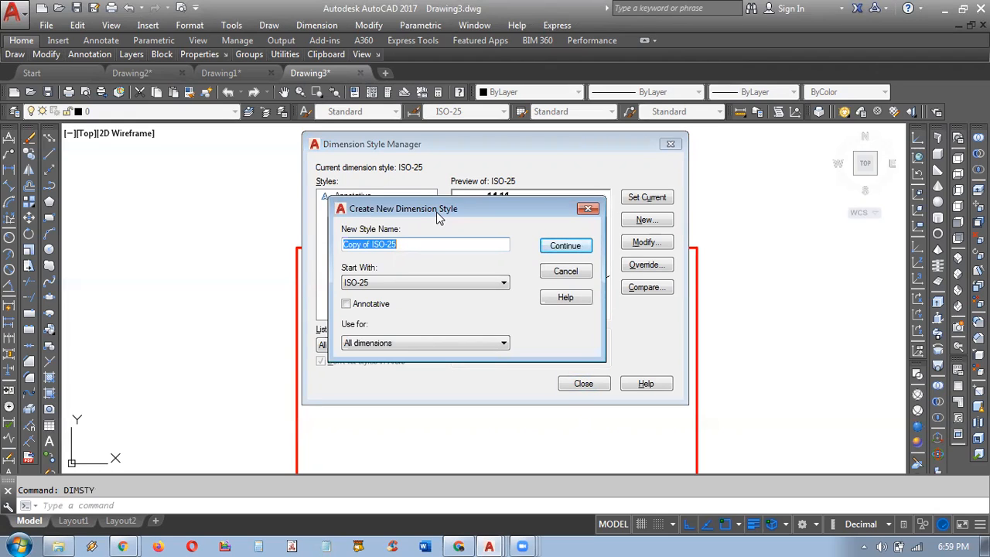
drag(437, 205, 424, 238)
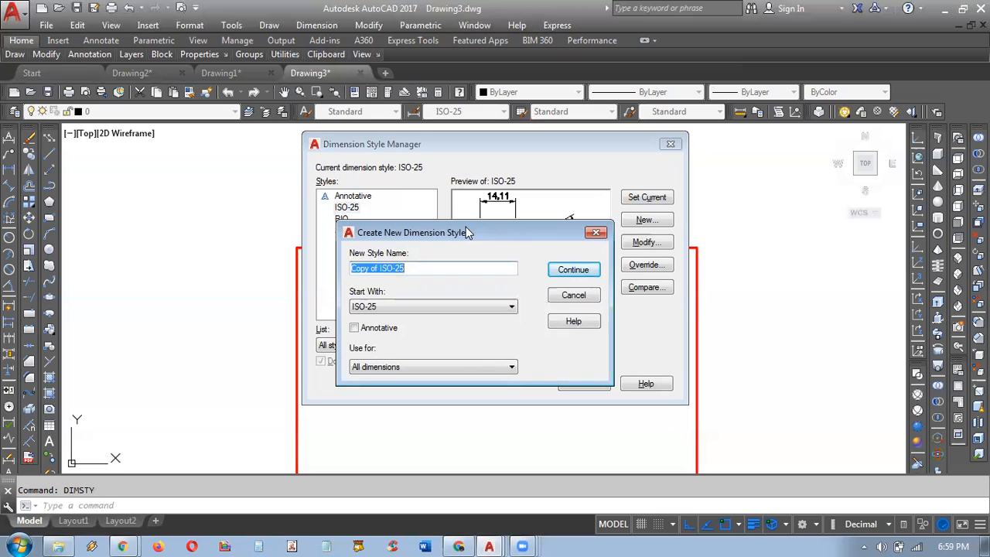
text(Rio L)
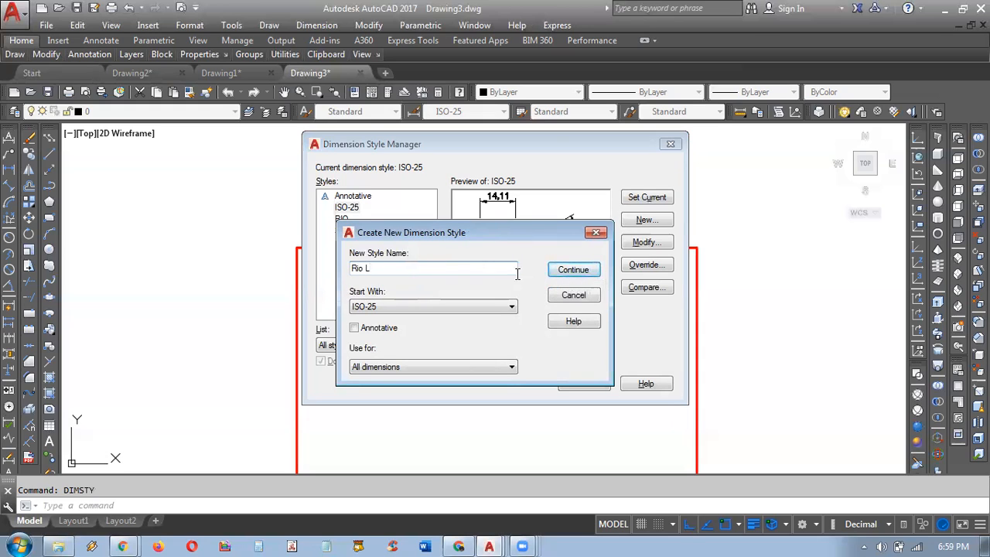
click(565, 275)
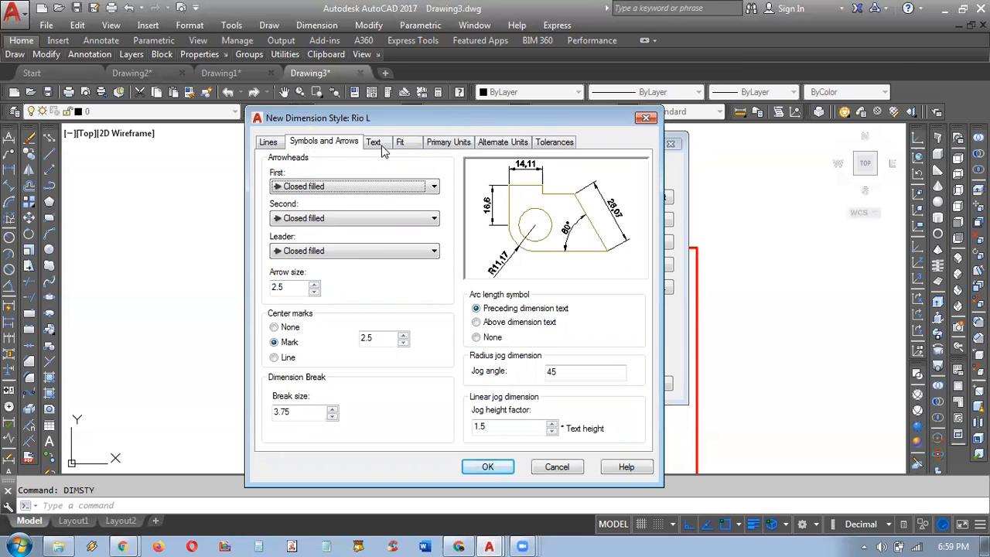
Step: Set the measurement scale factor for linear dimensions to 0.001 in the Rio L style's primary units
click(444, 143)
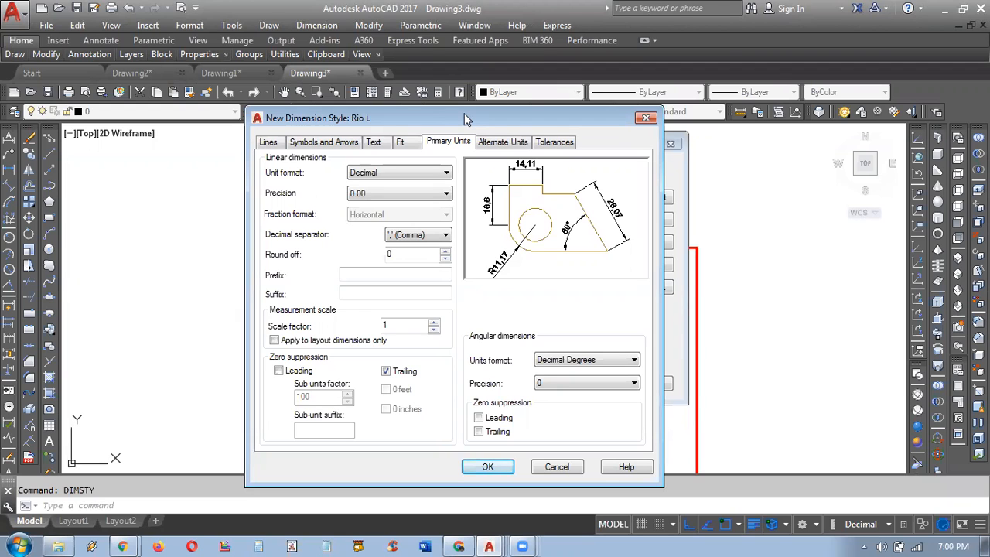
drag(470, 113, 541, 96)
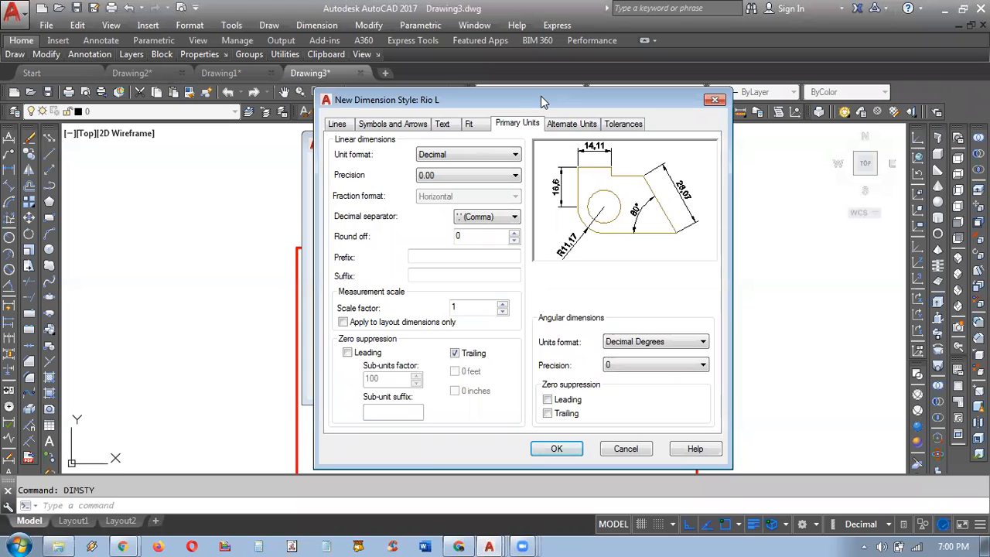
drag(541, 96, 560, 81)
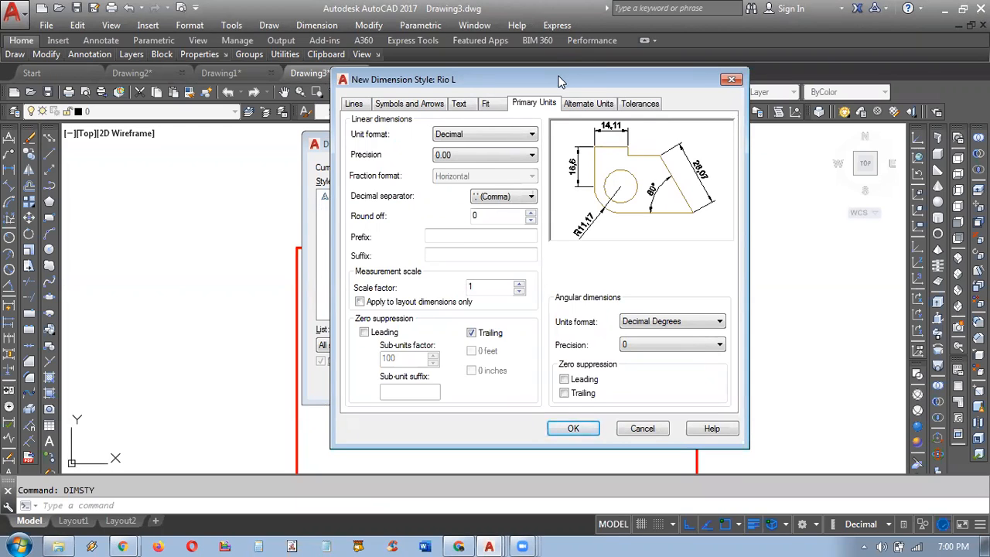
double_click(478, 288)
click(477, 287)
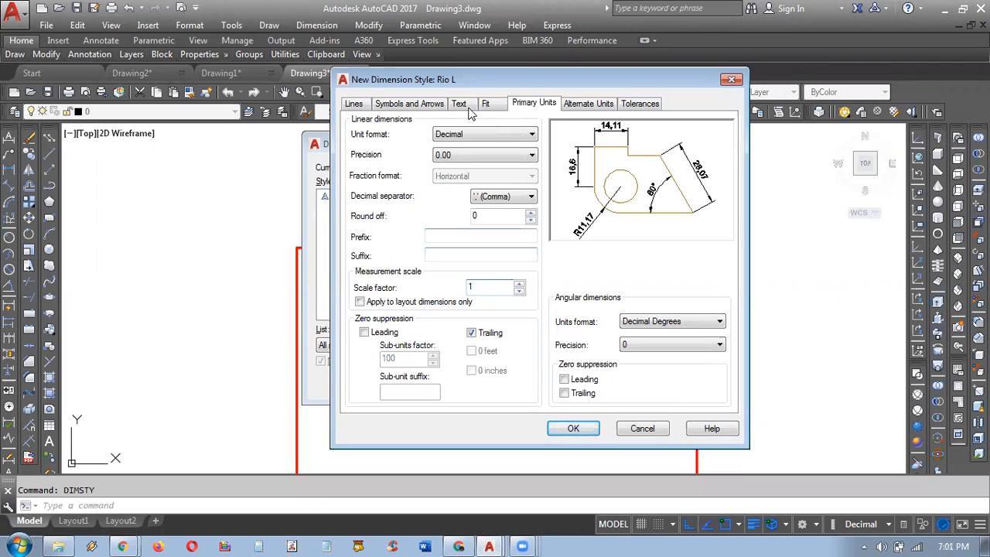
drag(462, 81, 437, 92)
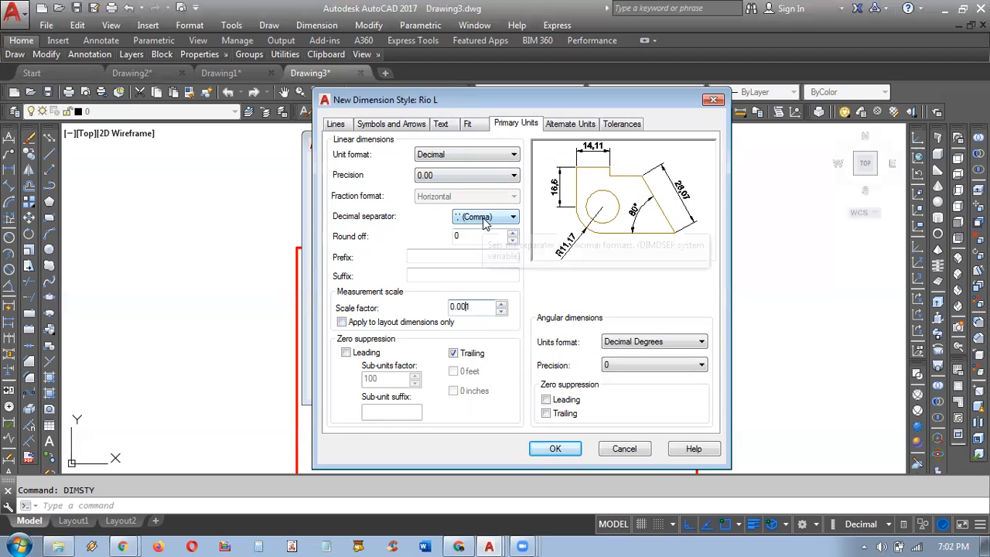
Step: Keep the comma as decimal separator and turn off trailing zero suppression for linear dimensions
click(485, 219)
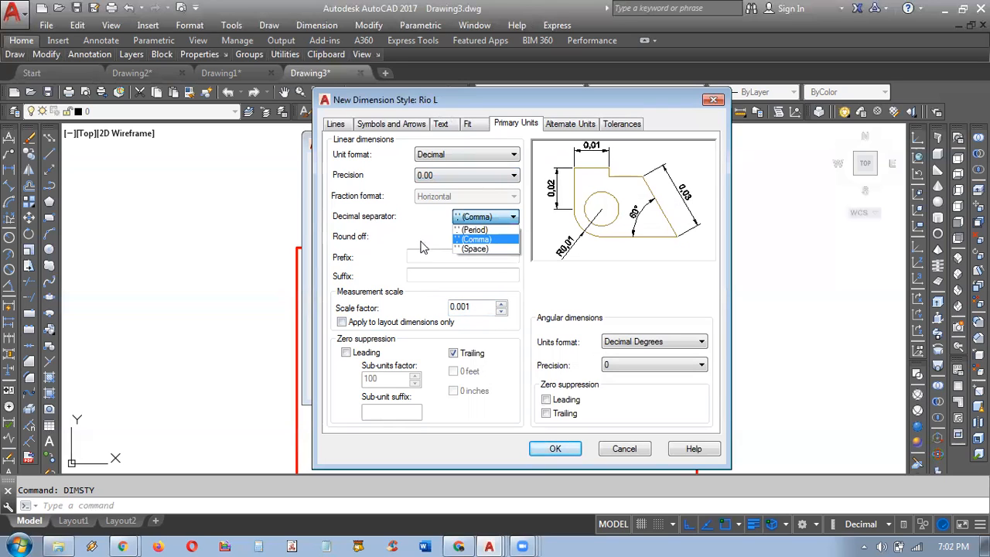
click(402, 236)
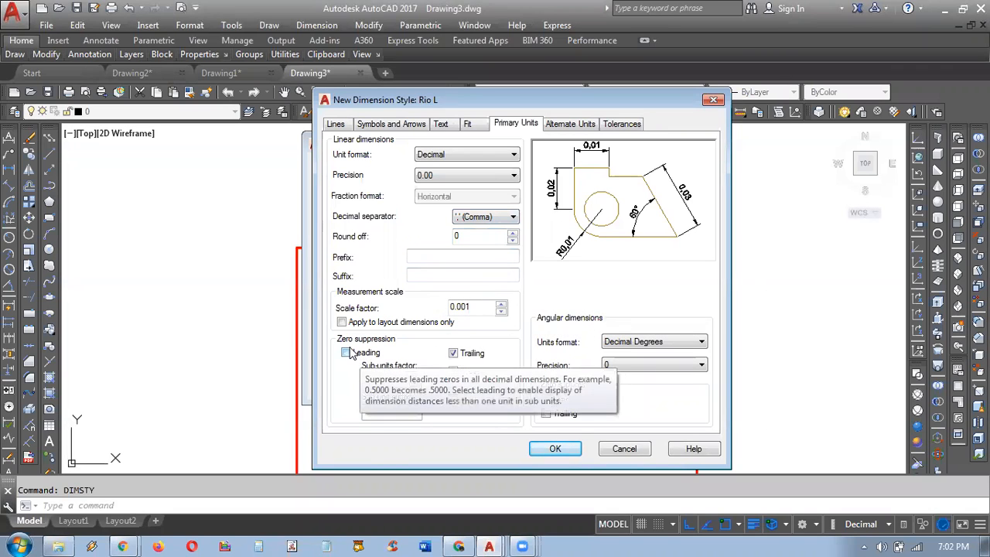
click(454, 354)
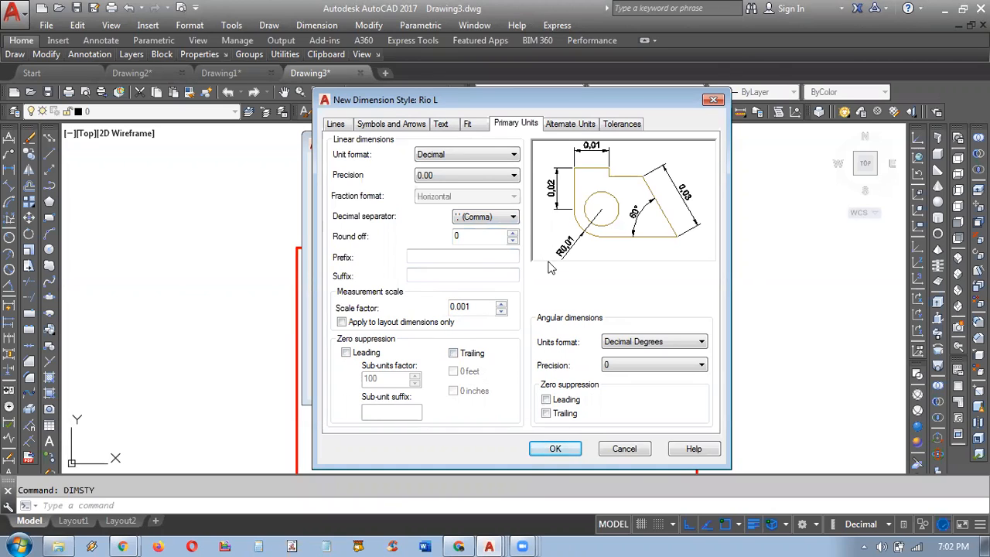
Step: Examine the Standard text style used by the dimension text, leaving its settings unmodified
click(442, 126)
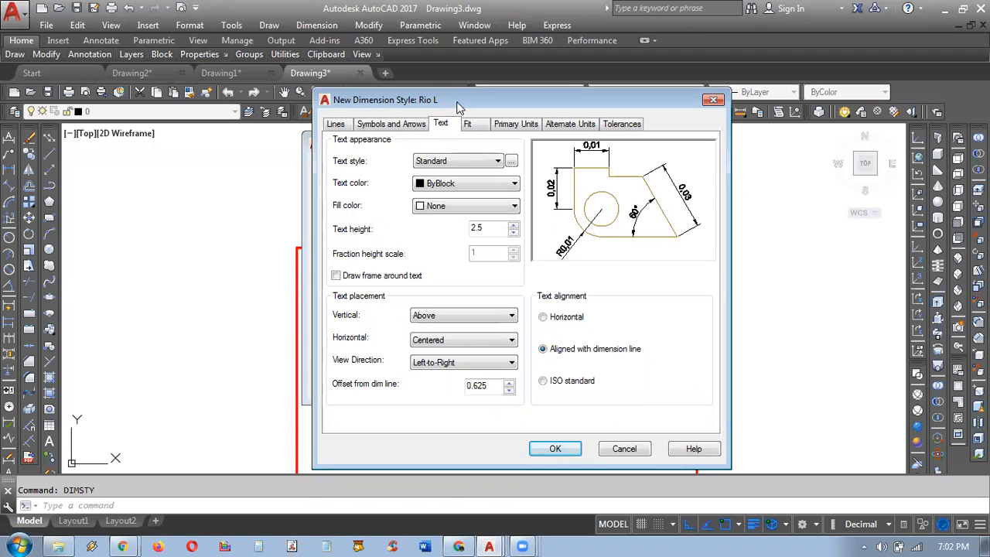
drag(447, 103, 474, 103)
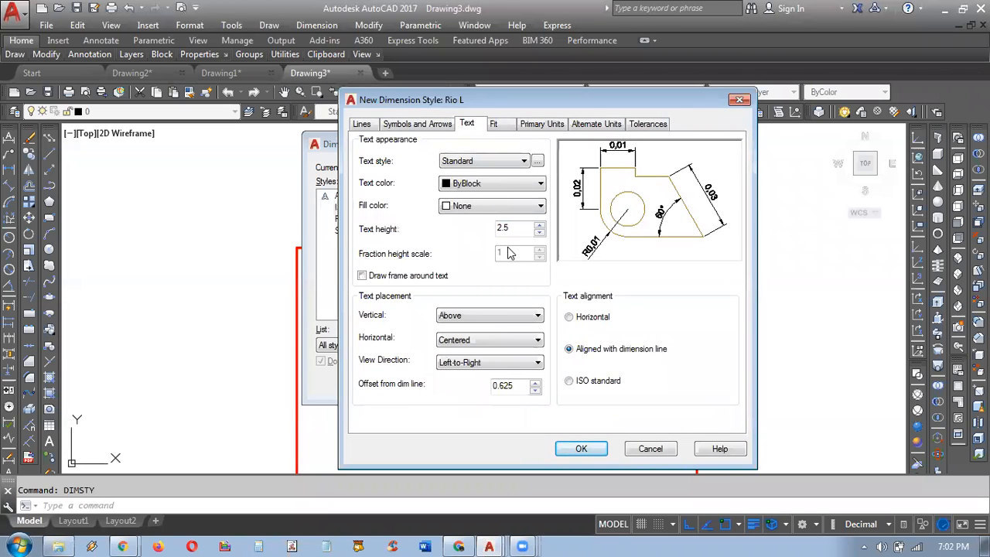
mouse_move(516, 229)
click(537, 161)
drag(499, 147, 506, 150)
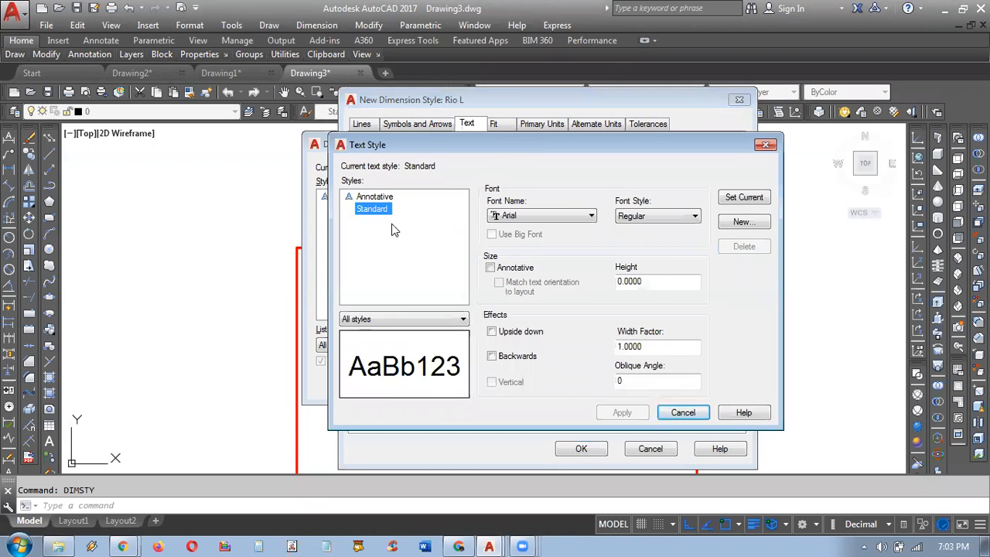
click(683, 413)
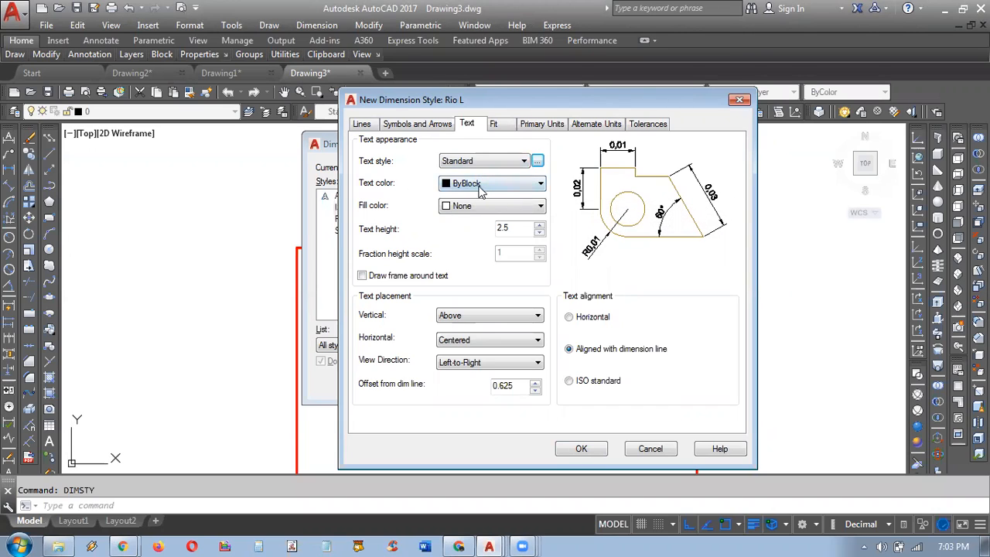
Step: Set the dimension text color to ByLayer and the text height to 150
click(480, 190)
click(474, 196)
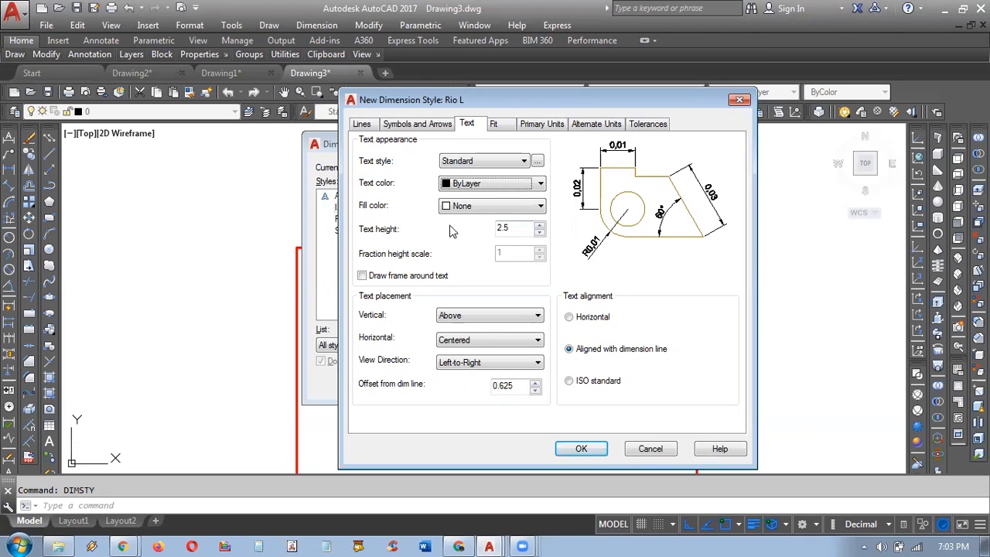
double_click(511, 228)
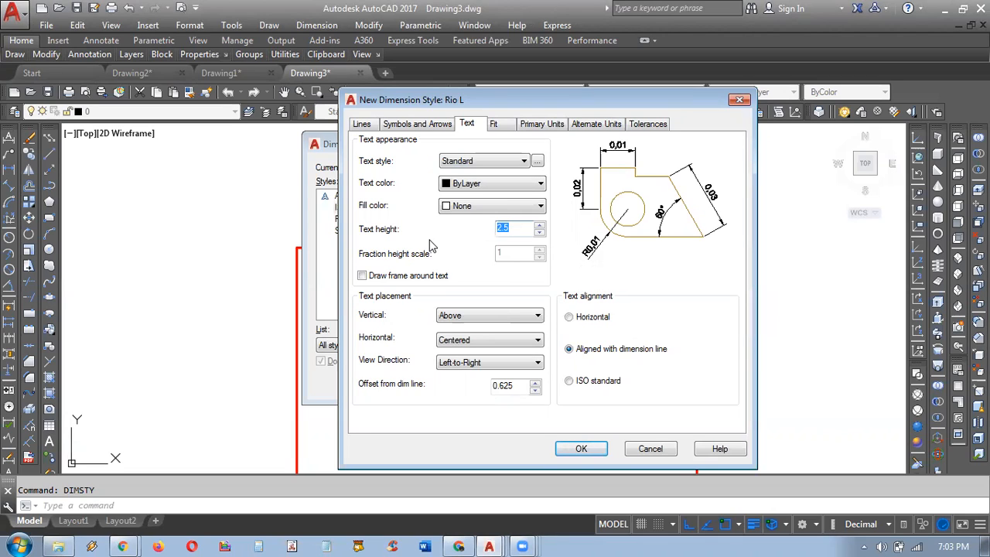
text(150)
Step: Set the dimension text's vertical placement to Centered and its alignment to Horizontal
click(461, 319)
click(461, 329)
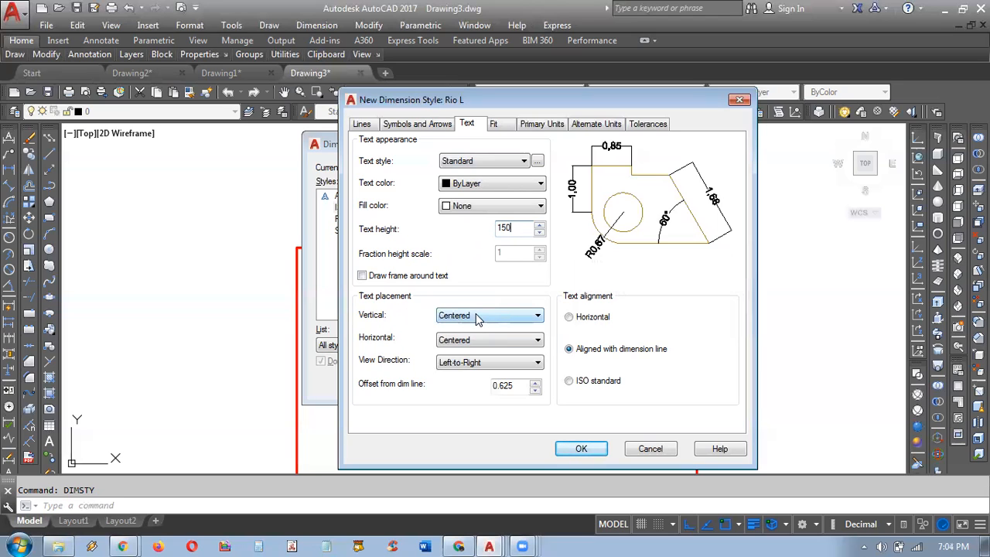
click(571, 318)
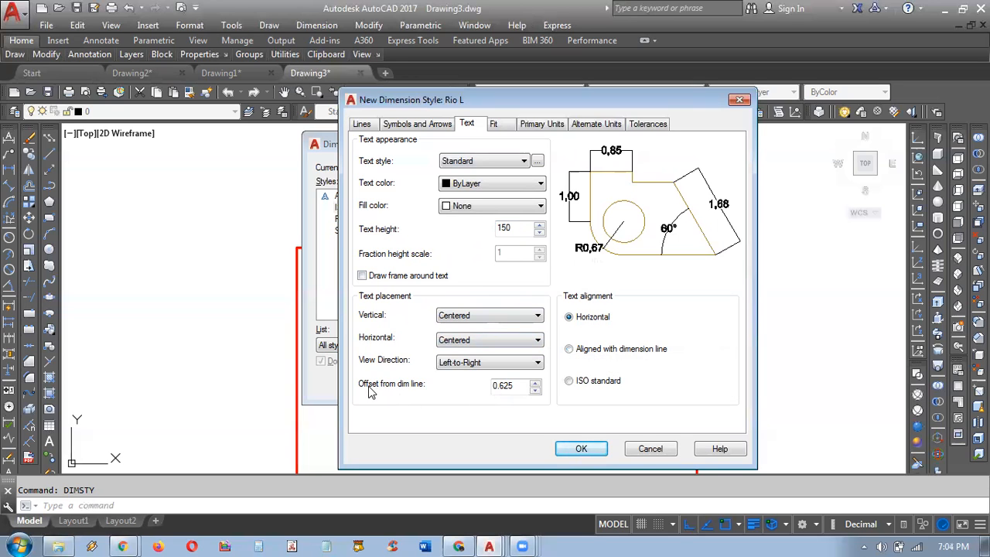
Step: Set the text offset from the dimension line to 50 and try alignment with the dimension line before returning to Horizontal
drag(514, 386, 442, 387)
text(50)
click(569, 349)
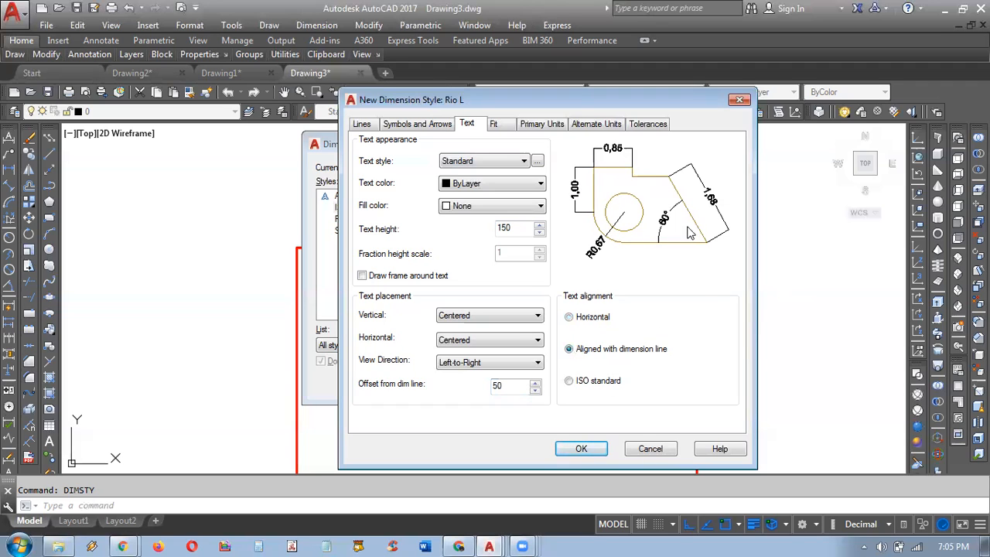
click(569, 317)
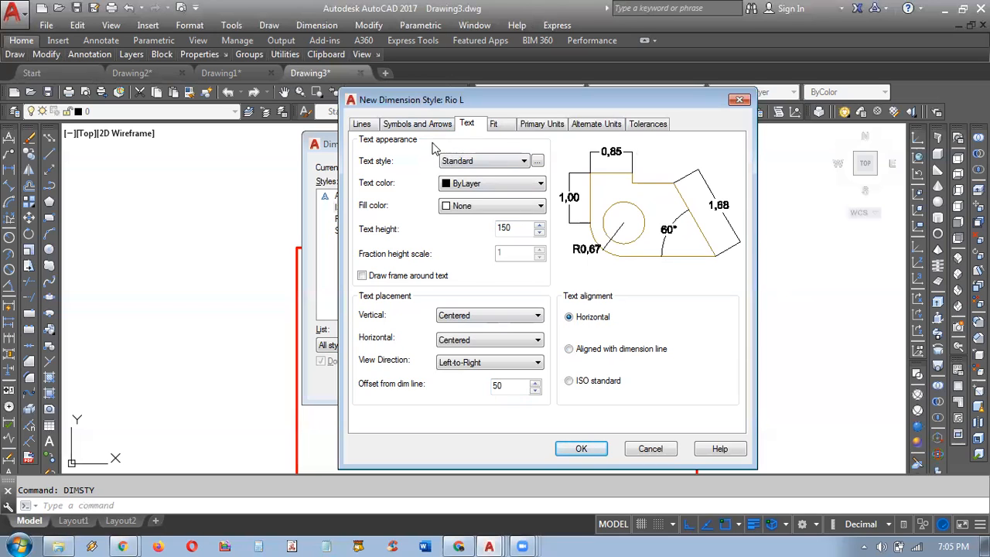
Step: Set the first and second arrowheads to Architectural tick and the arrow size to 100
click(416, 126)
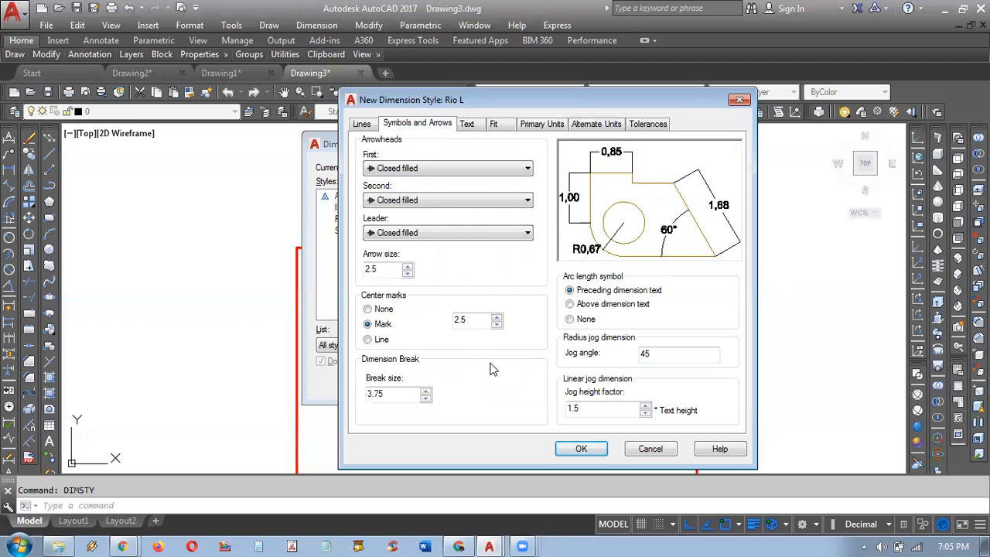
click(428, 167)
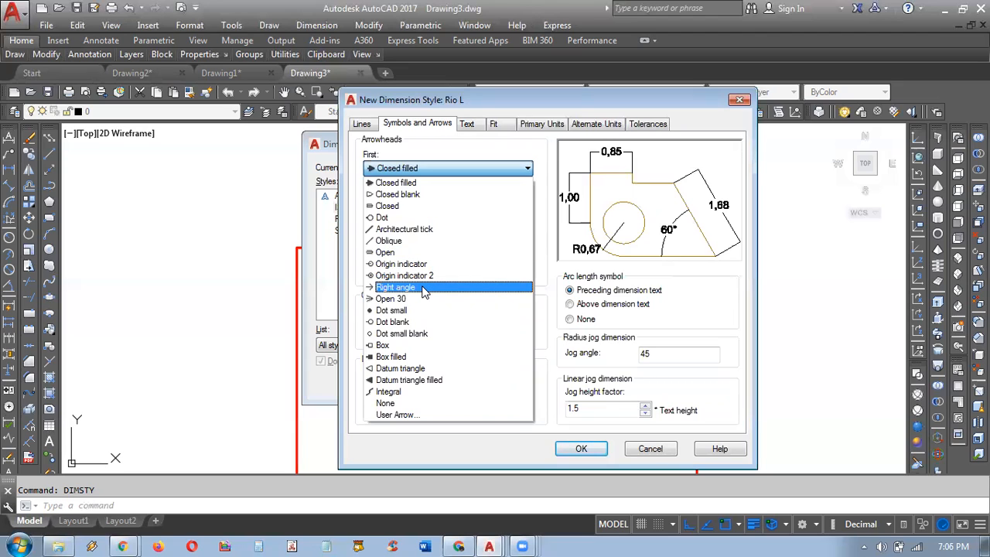
click(407, 234)
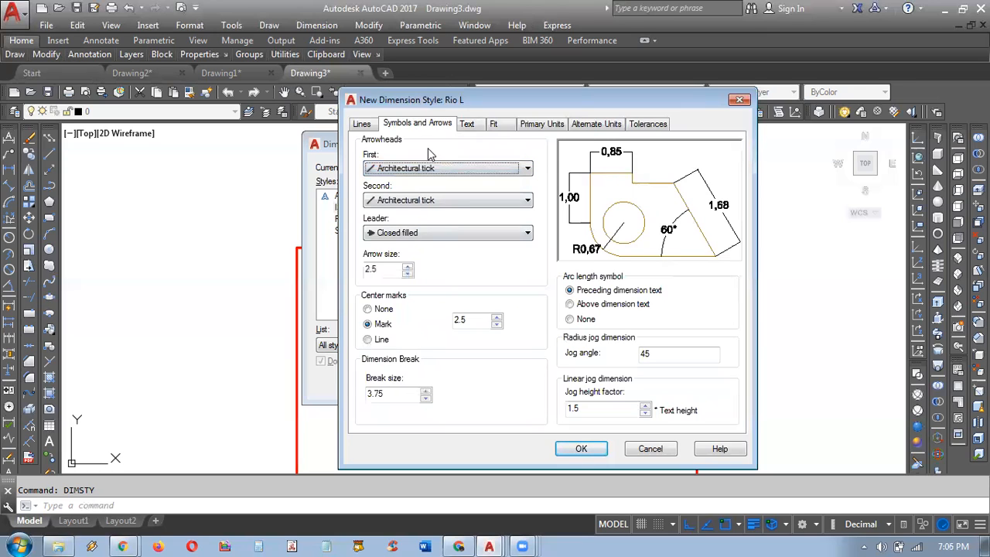
double_click(387, 269)
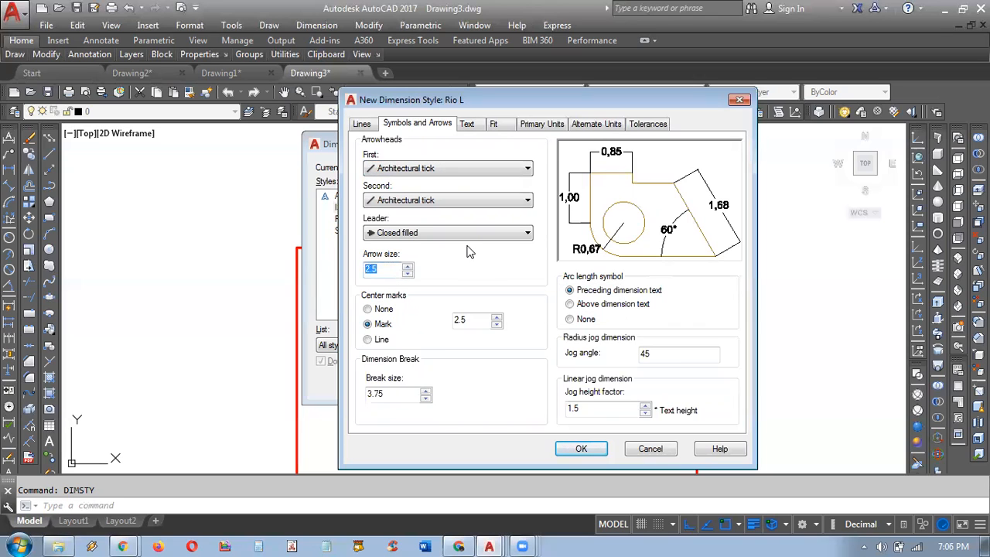
text(100)
Step: Compare the dimension text height with the arrow size in the Rio L style
click(467, 126)
drag(516, 229, 481, 231)
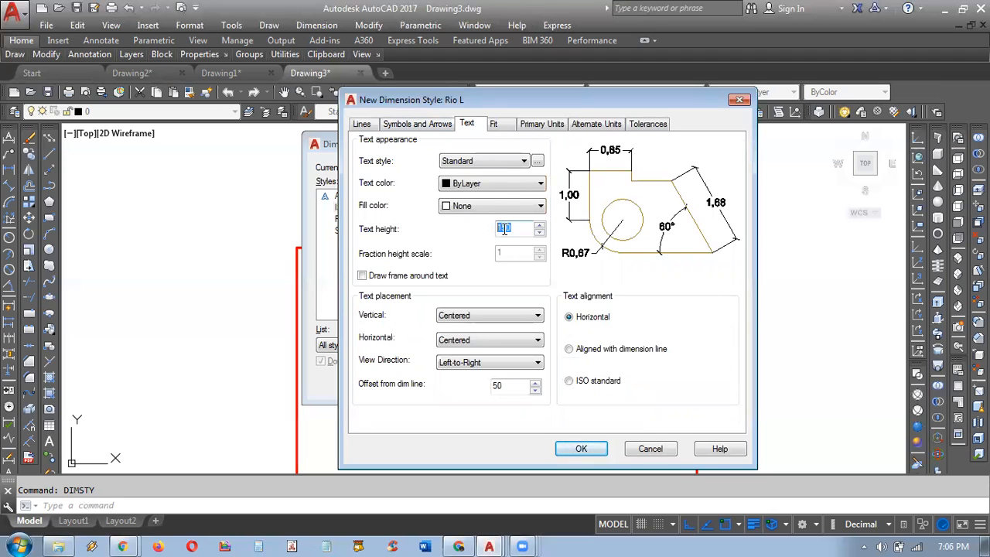
click(417, 124)
drag(381, 268, 341, 271)
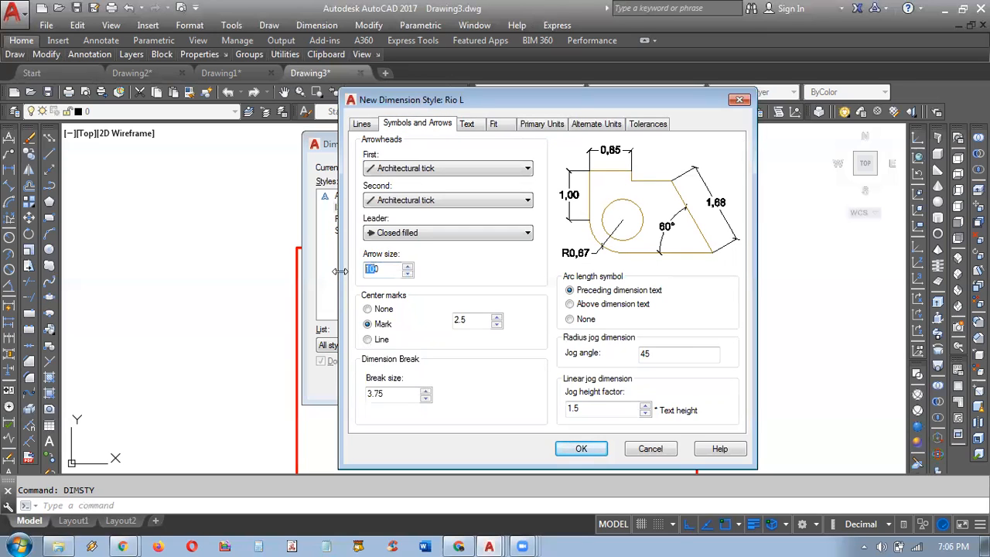
click(381, 272)
Step: Set the dimension lines' color, linetype and lineweight all to ByLayer
click(371, 125)
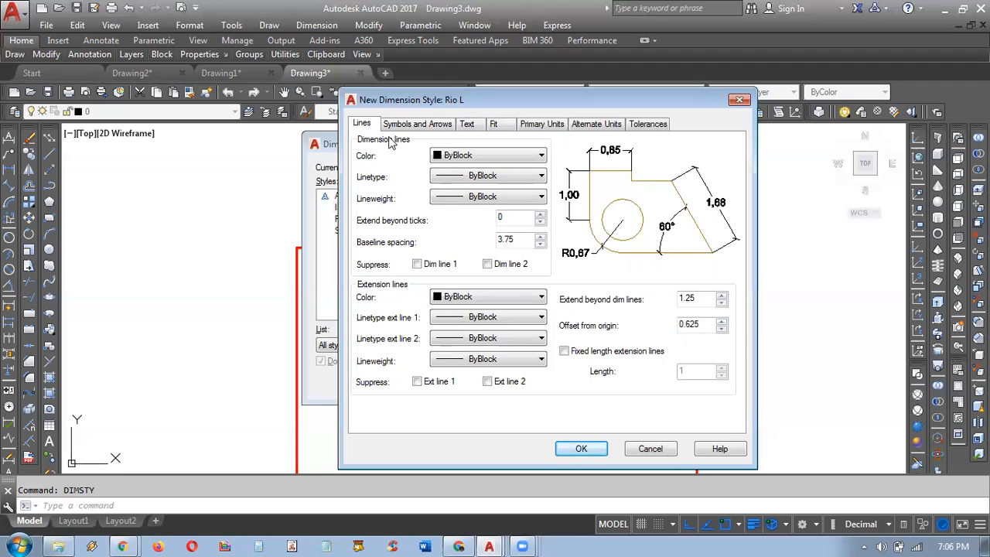
click(481, 158)
click(475, 155)
click(476, 155)
click(477, 170)
click(498, 177)
click(496, 202)
click(495, 198)
click(492, 210)
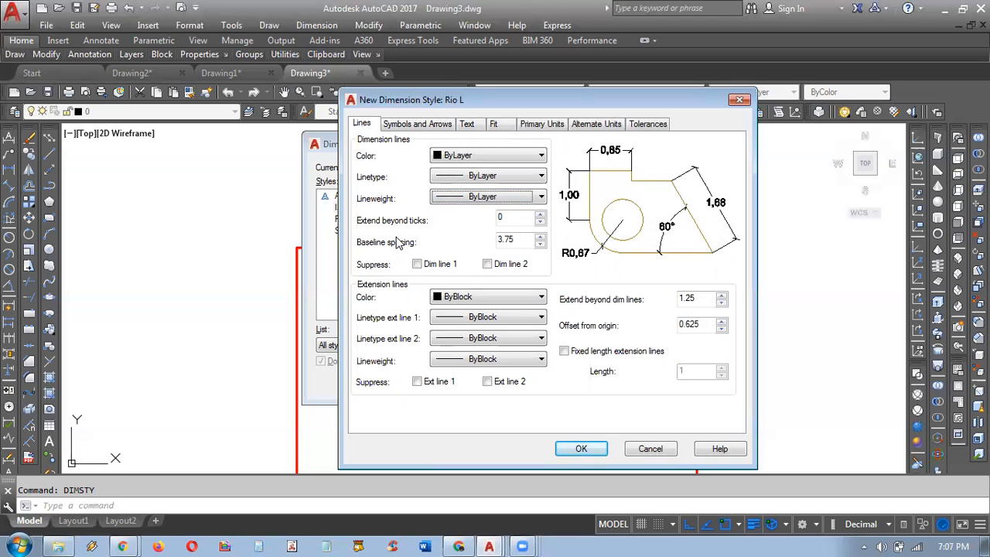
Step: Set the extension lines to extend 50 beyond the dimension lines with an offset from origin of 50
drag(699, 301, 663, 300)
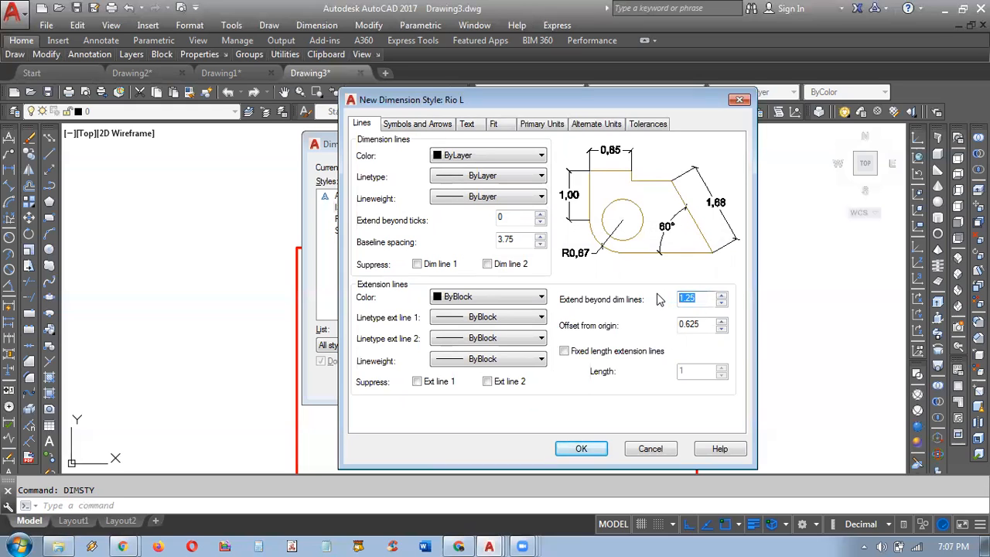
text(50)
drag(707, 325, 656, 326)
text(5)
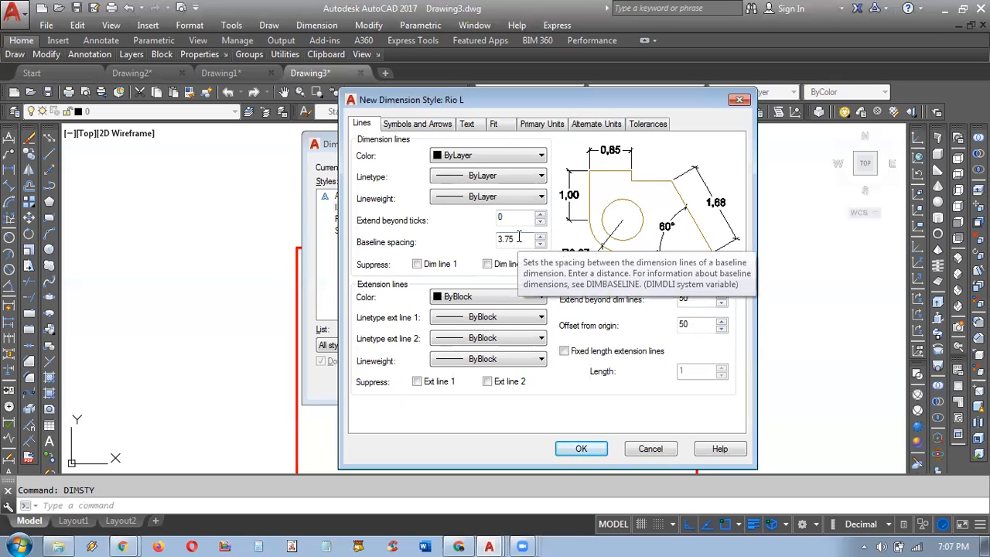
Step: Try a baseline spacing of 50 for the dimension lines, then restore it to 3.75
drag(519, 239, 493, 241)
text(50)
click(686, 298)
drag(517, 240, 476, 245)
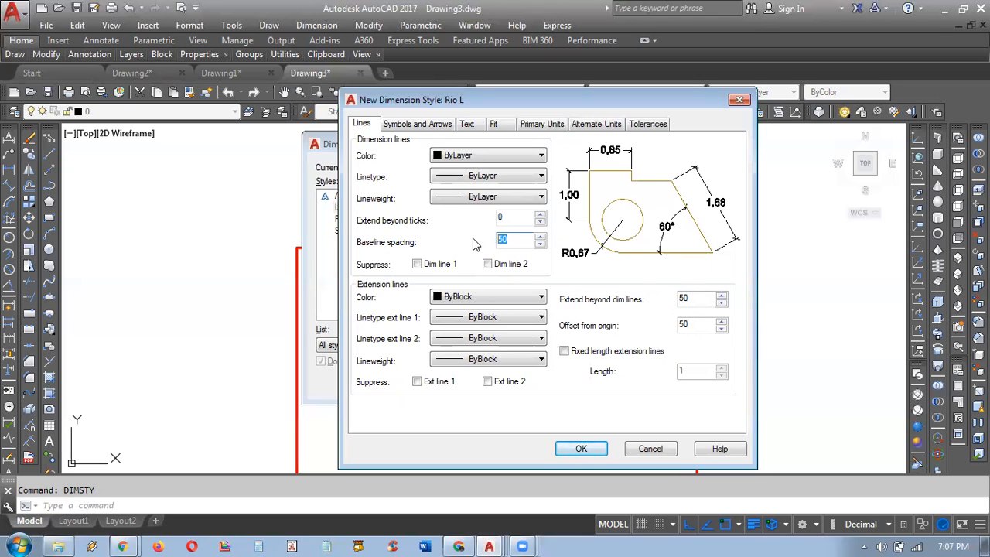
text(3)
click(699, 296)
Step: Set the linetype of both extension lines 1 and 2 to HIDDEN
click(476, 323)
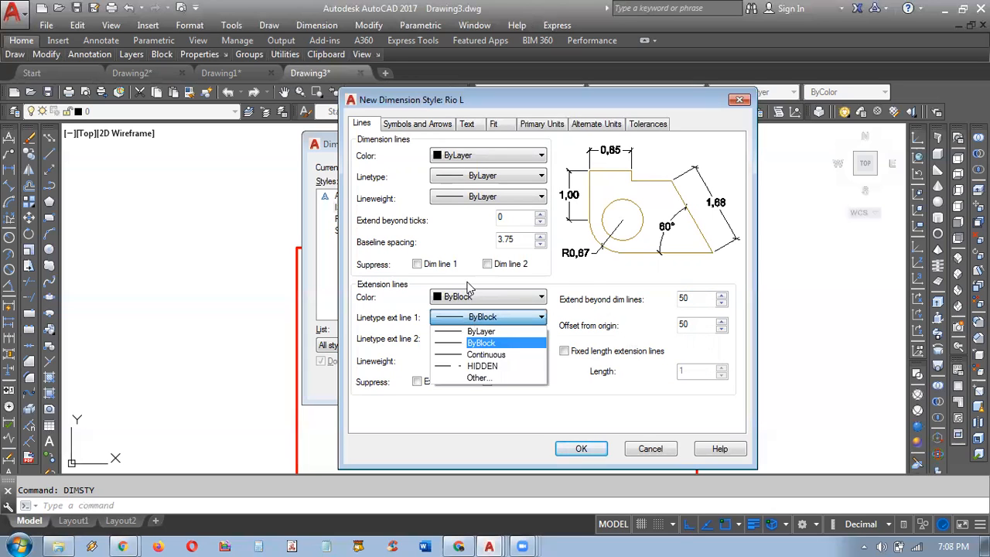
click(476, 320)
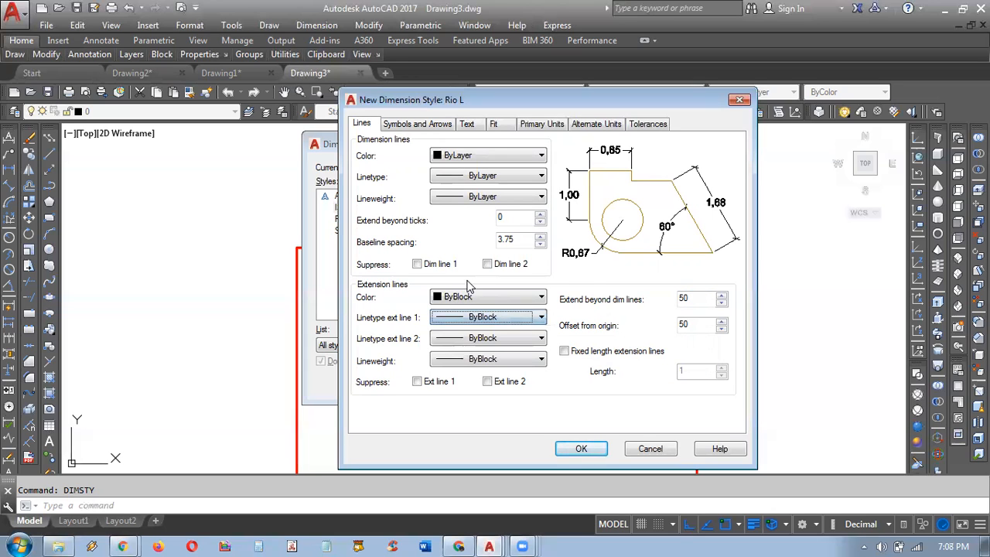
click(469, 322)
click(502, 367)
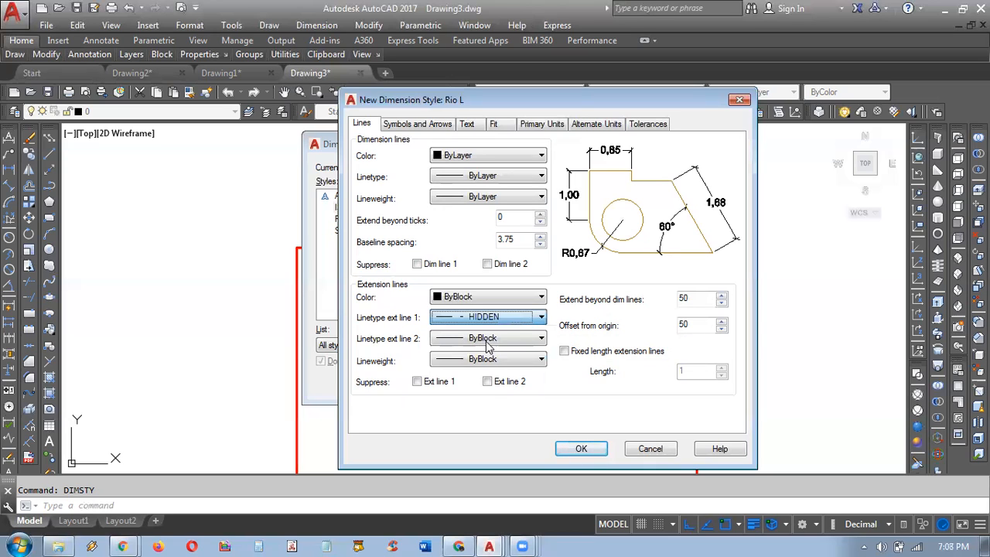
click(487, 339)
click(489, 387)
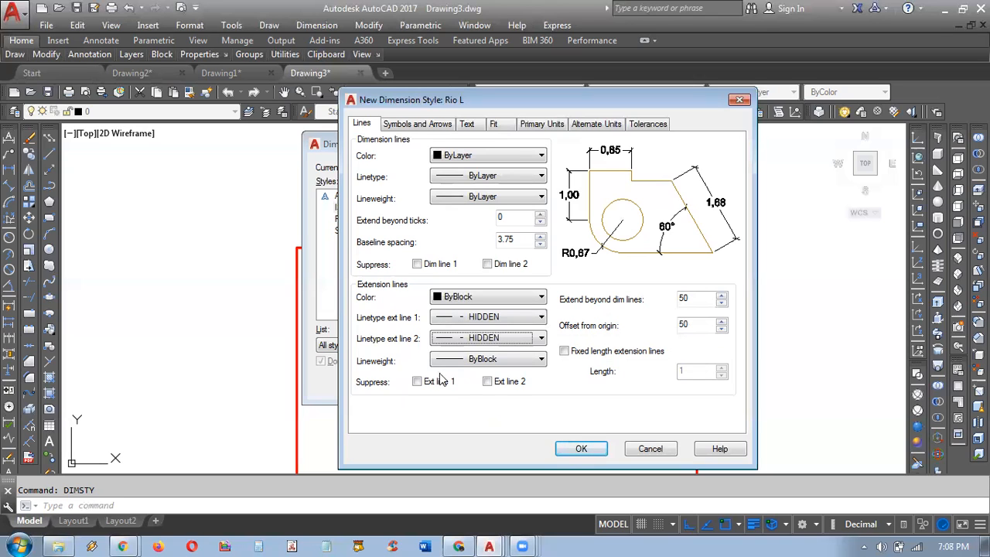
Step: Set the extension lines' lineweight and color both to ByLayer
click(477, 362)
click(495, 42)
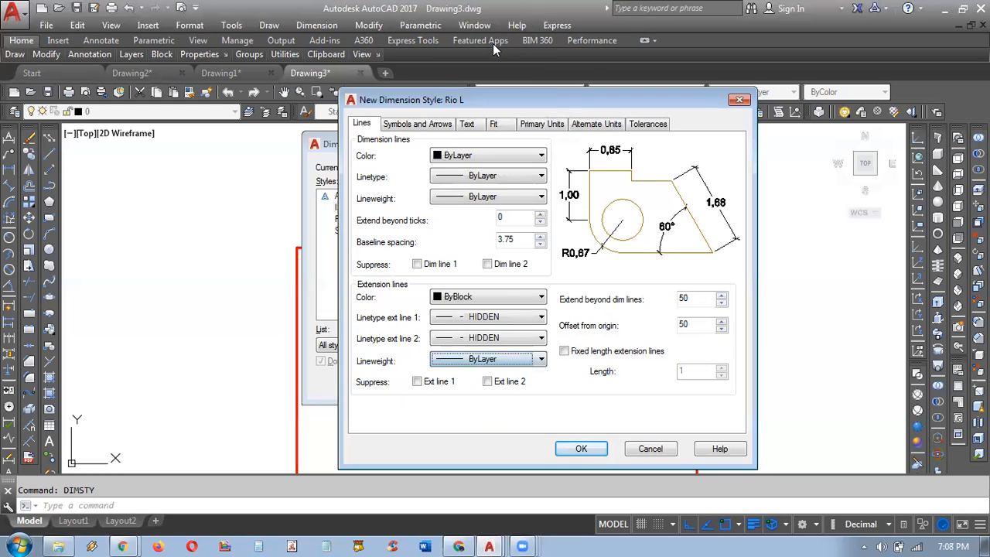
click(520, 321)
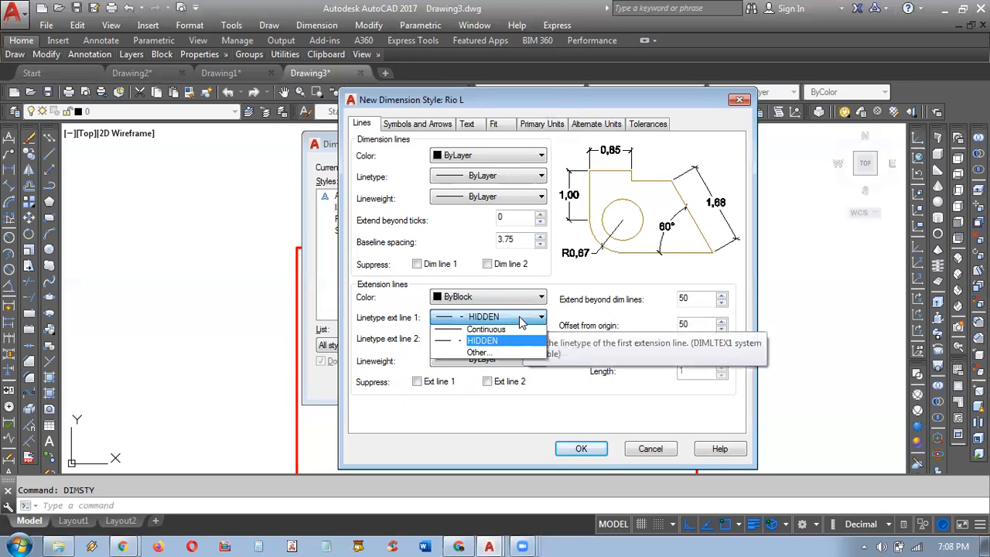
click(390, 321)
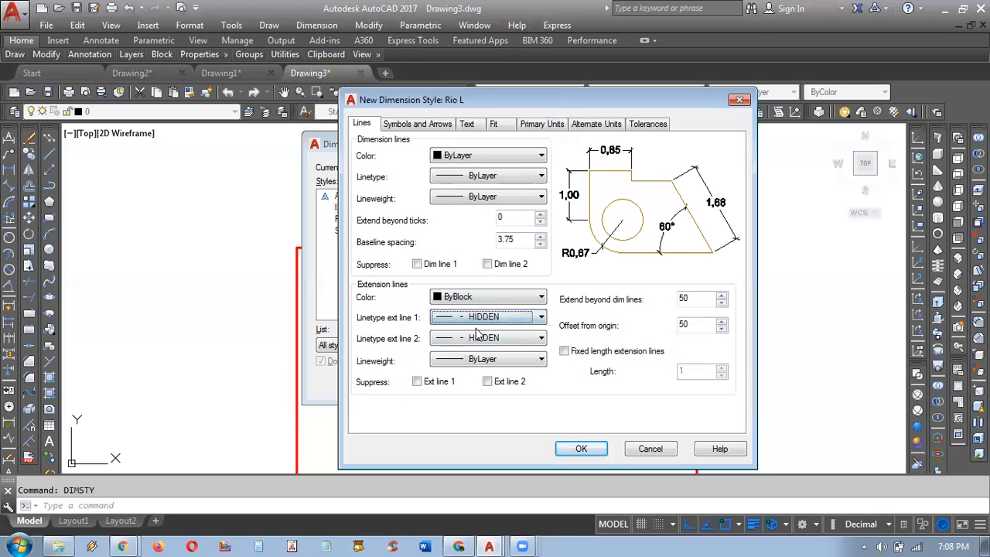
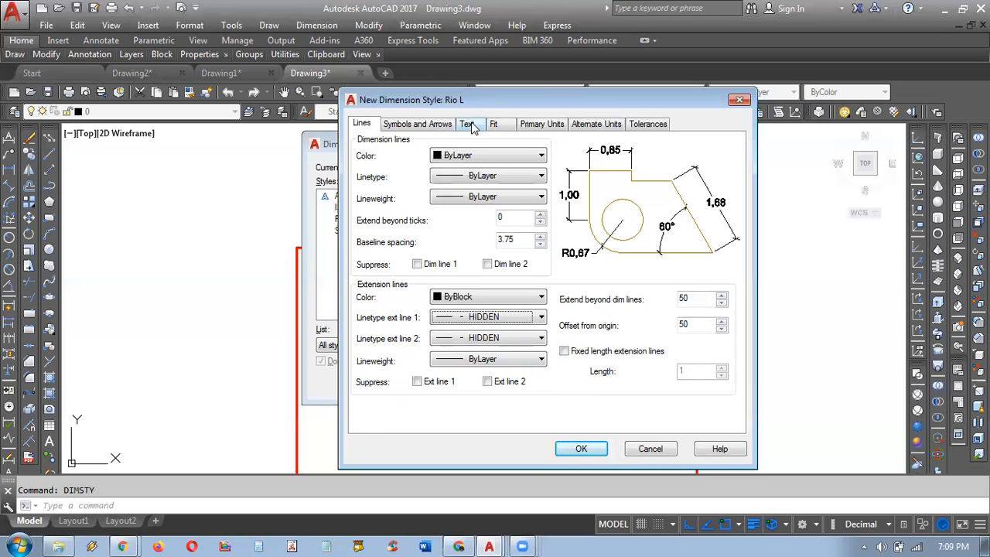
click(485, 297)
click(464, 307)
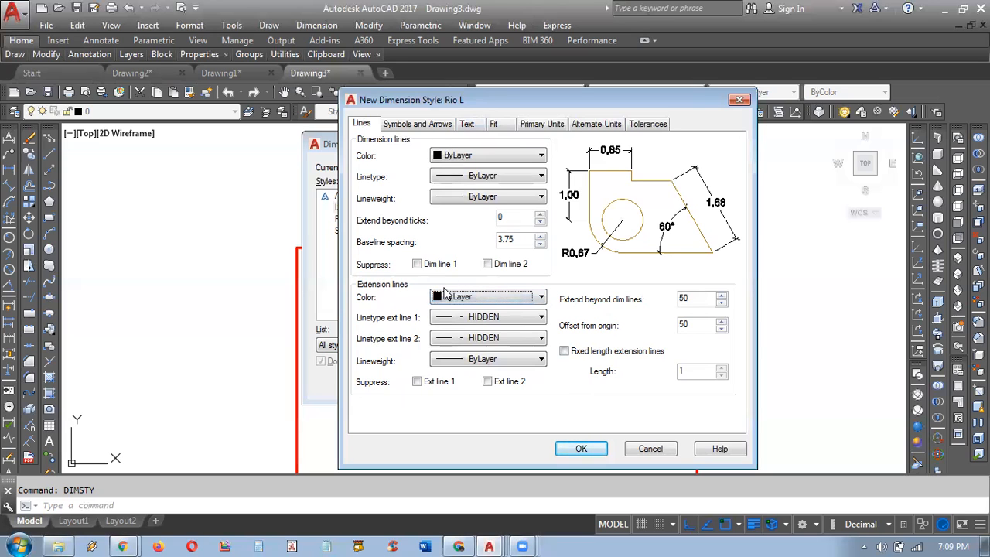
Step: Review the Rio L style's line, symbol and arrow, text and primary unit settings before saving it
click(473, 126)
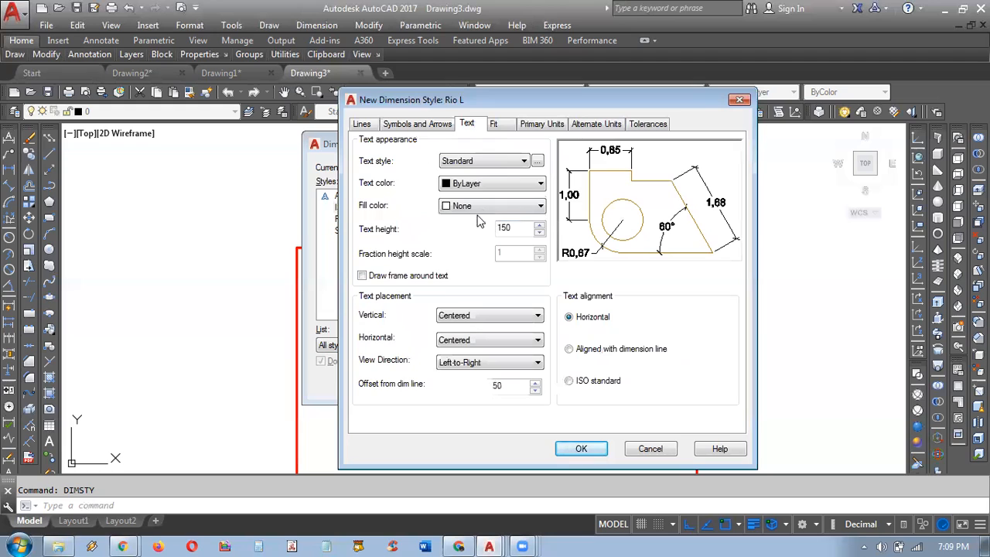
click(368, 125)
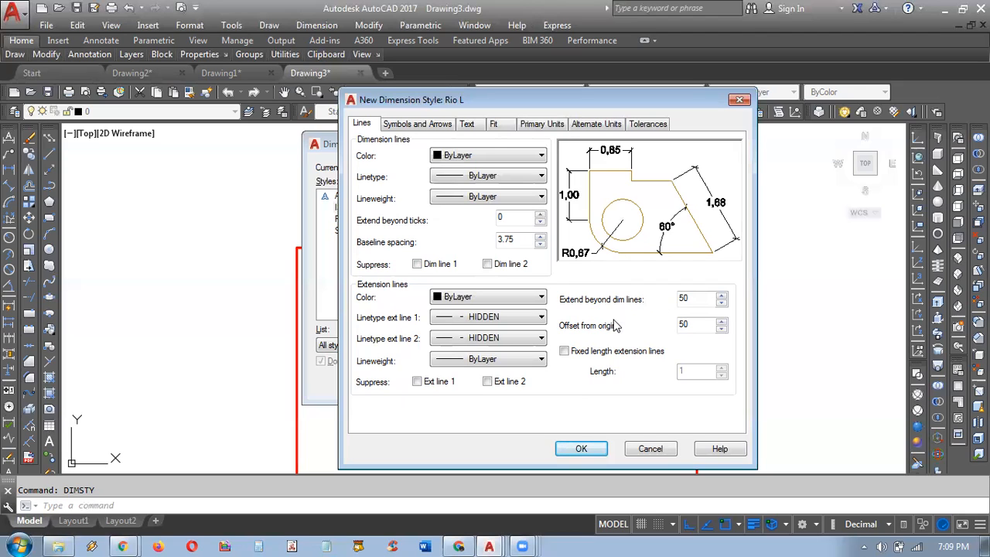
click(692, 306)
click(688, 325)
click(688, 324)
click(402, 126)
click(469, 126)
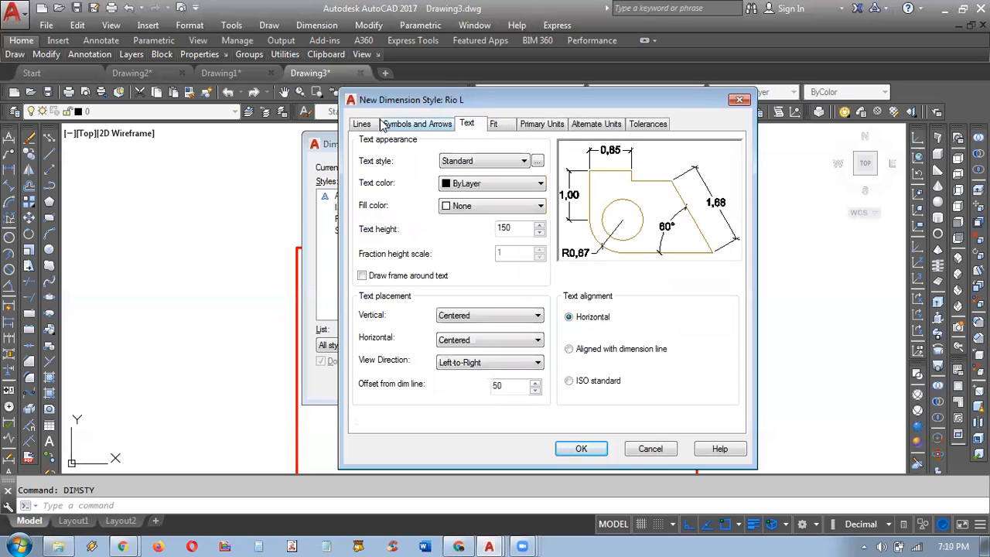
click(364, 125)
click(414, 125)
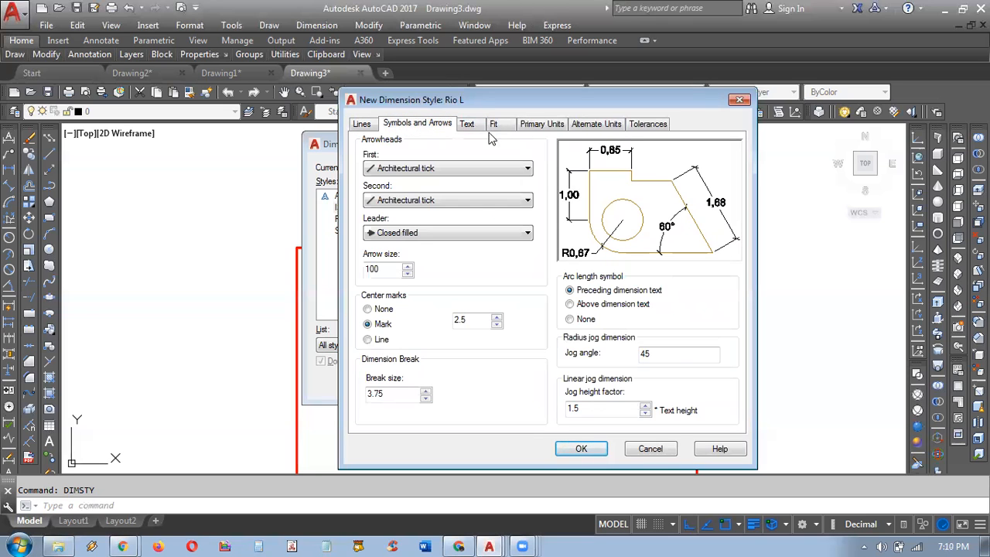
click(470, 126)
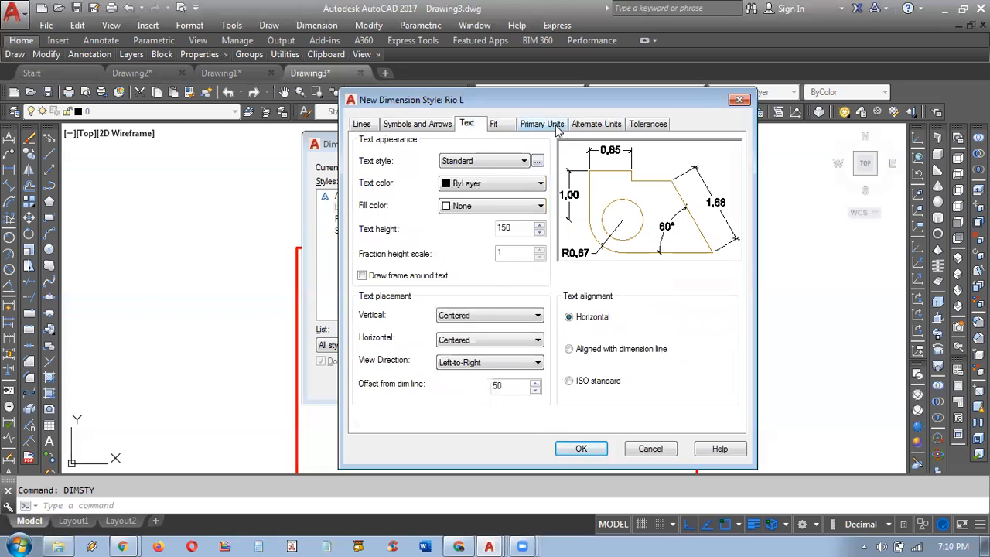
click(556, 127)
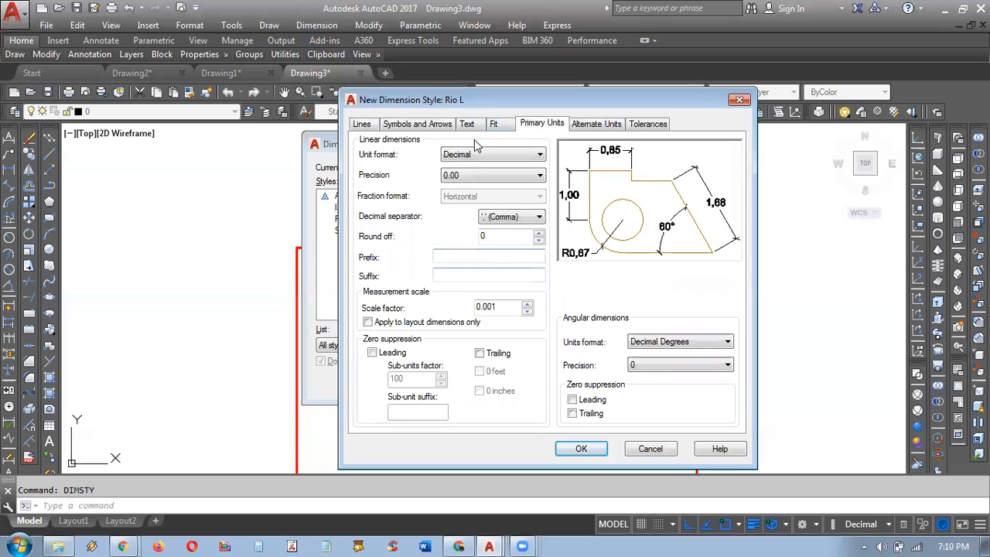
click(363, 125)
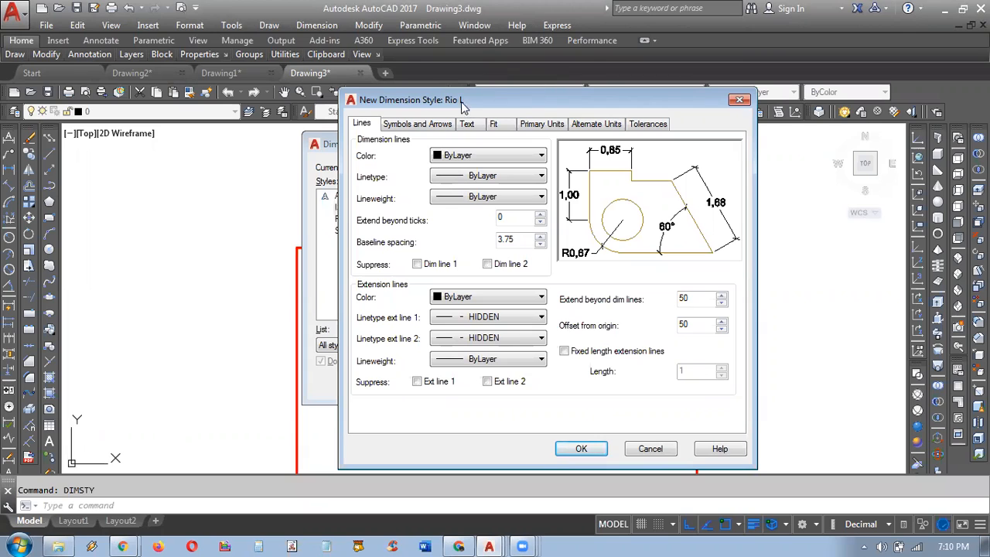
Step: Save the Rio L dimension style and make it the current style for the drawing
click(582, 449)
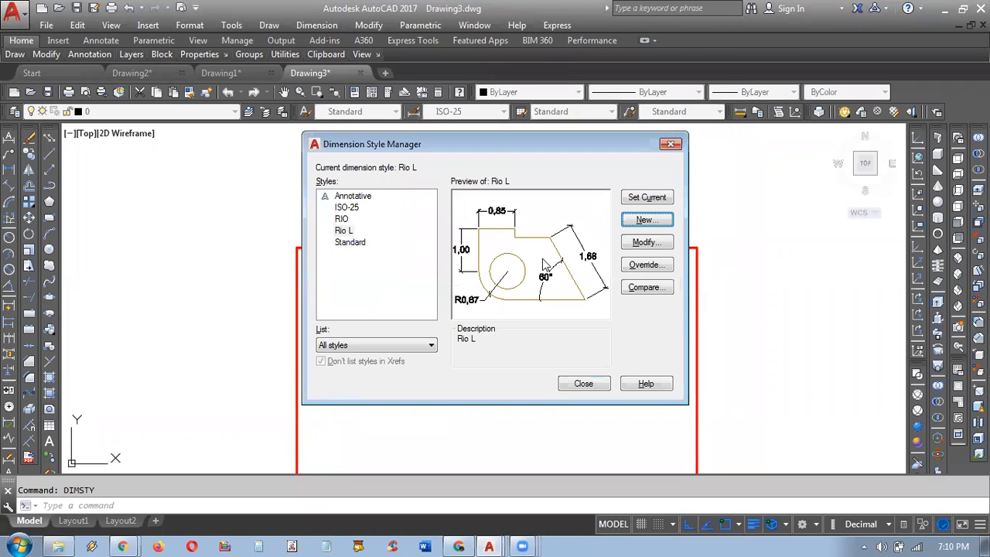
click(345, 231)
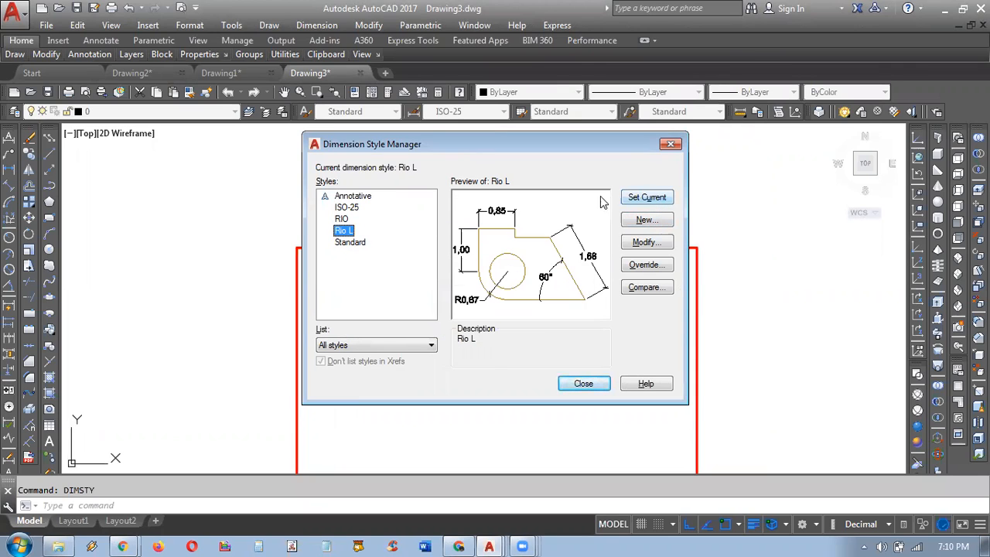
click(654, 198)
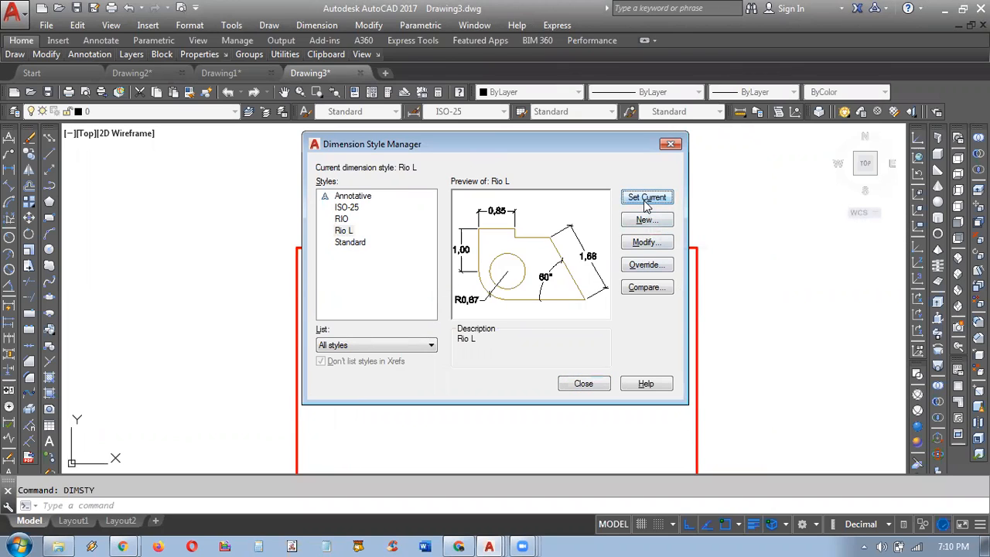
click(586, 385)
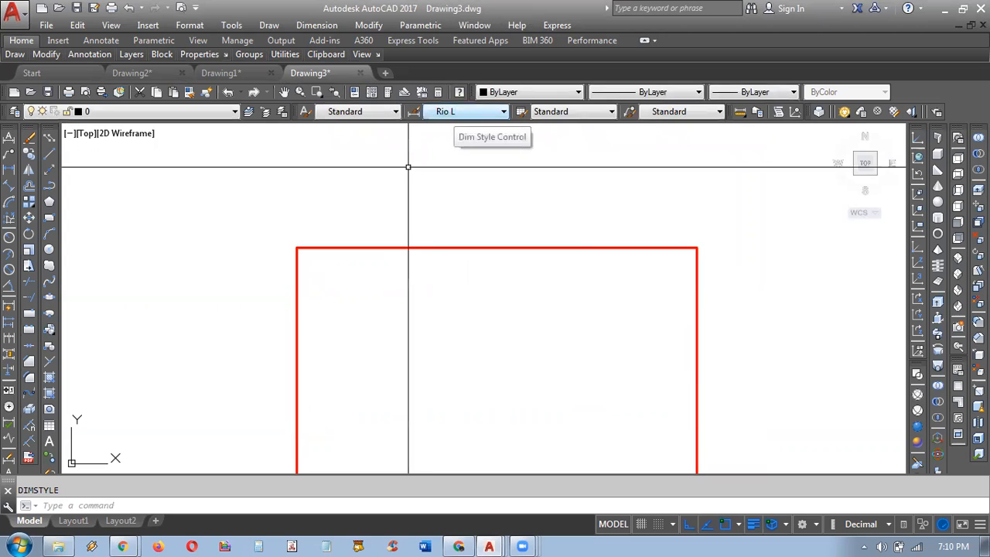
Step: Add a horizontal linear dimension above the top edge of the red room outline, spanning its full width
middle_drag(384, 218, 399, 275)
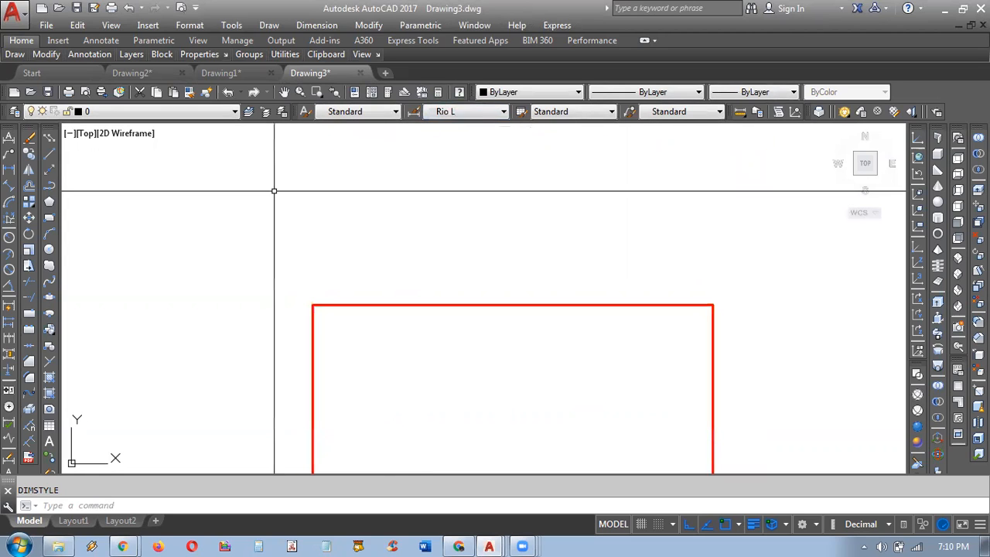
click(10, 168)
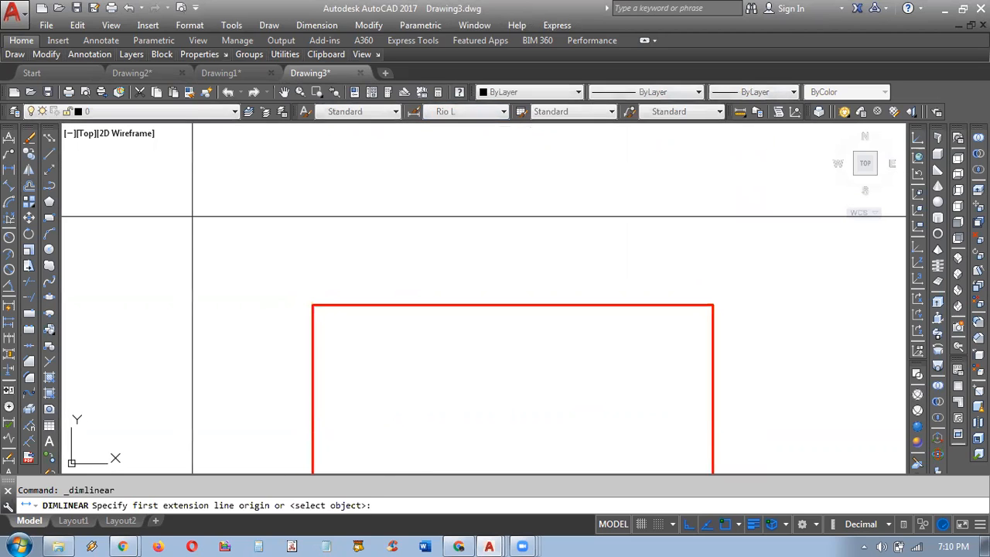
click(318, 309)
click(669, 307)
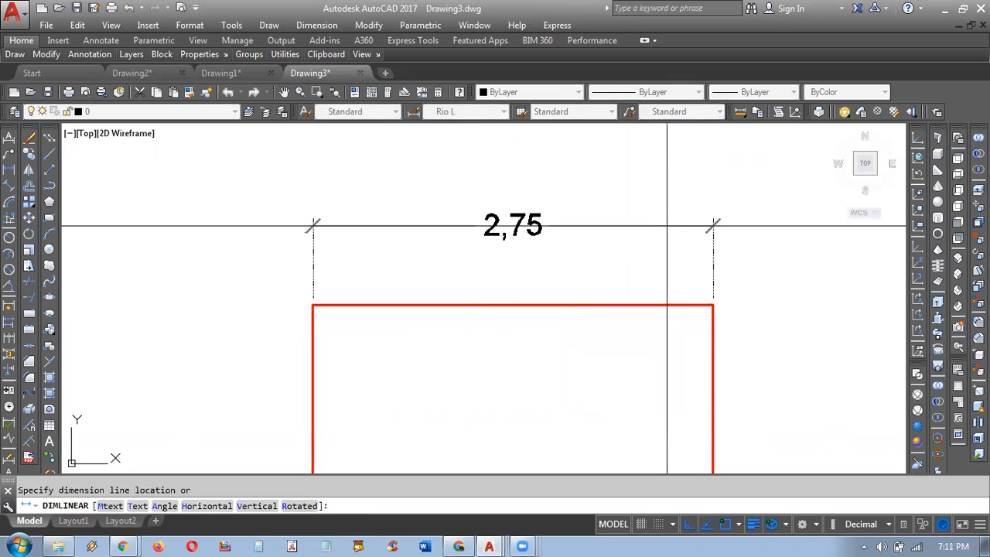
click(509, 220)
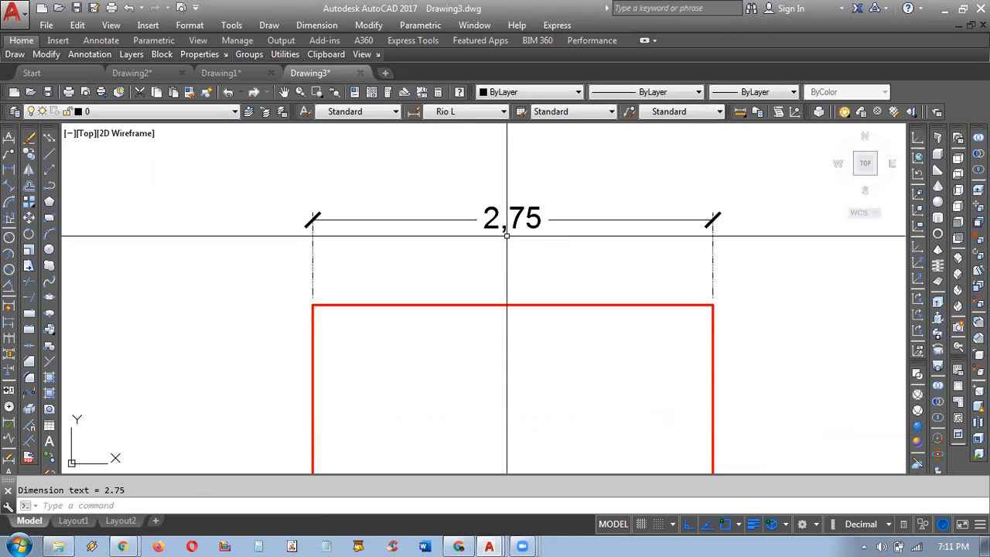
Step: Add a vertical linear dimension along the right side of the room outline, spanning its full height
scroll(506, 234, down, 6)
scroll(521, 283, up, 2)
middle_drag(522, 283, 482, 211)
scroll(460, 255, down, 2)
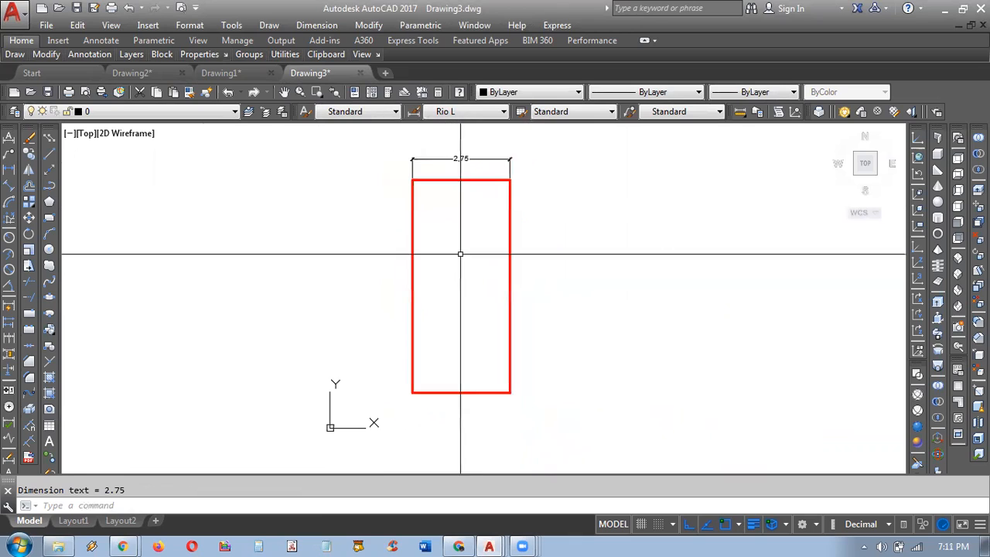
click(10, 171)
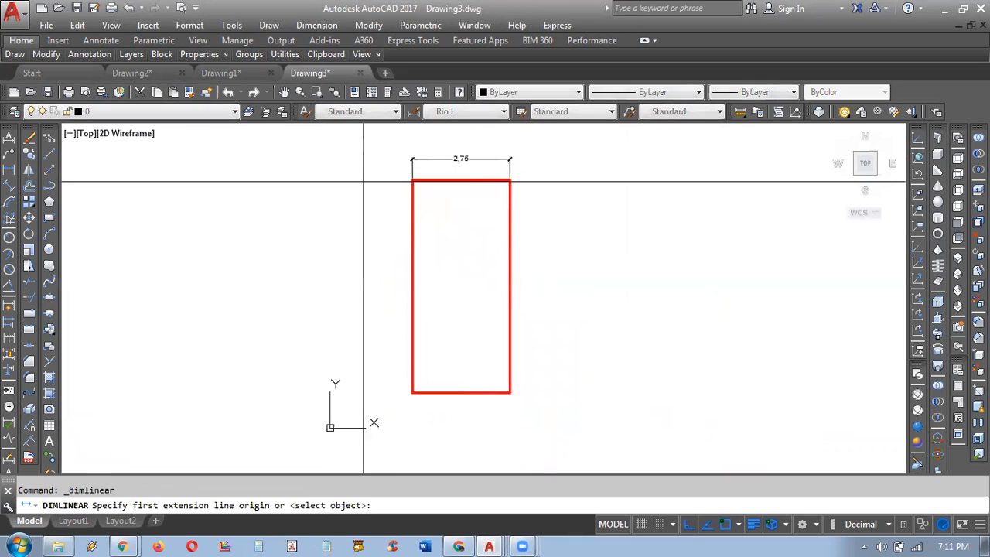
click(461, 286)
click(509, 392)
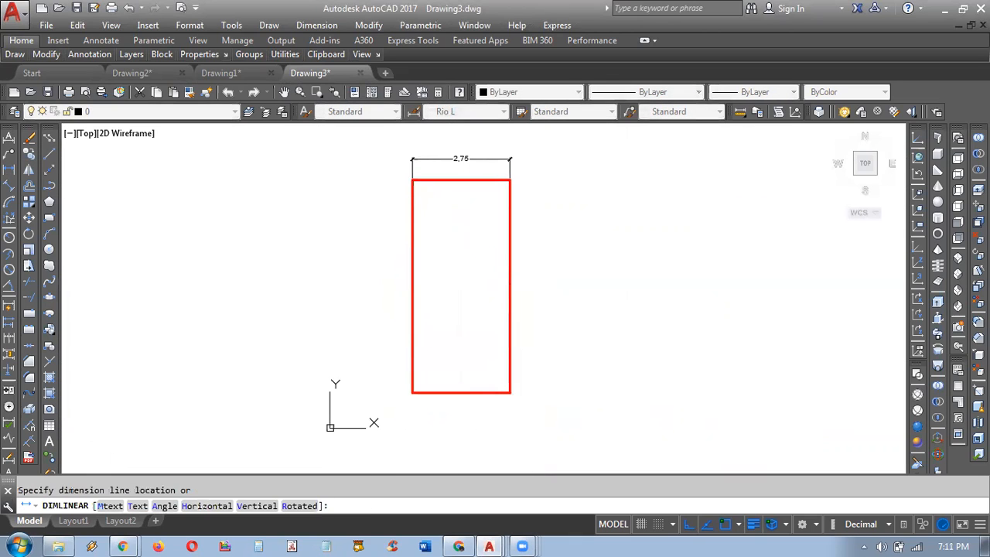
click(532, 294)
scroll(513, 262, up, 2)
mouse_move(510, 259)
middle_down()
mouse_move(521, 316)
mouse_move(438, 250)
mouse_move(464, 228)
mouse_move(495, 301)
mouse_move(475, 325)
mouse_move(473, 236)
mouse_move(491, 285)
middle_up()
scroll(448, 250, up, 2)
scroll(491, 287, down, 2)
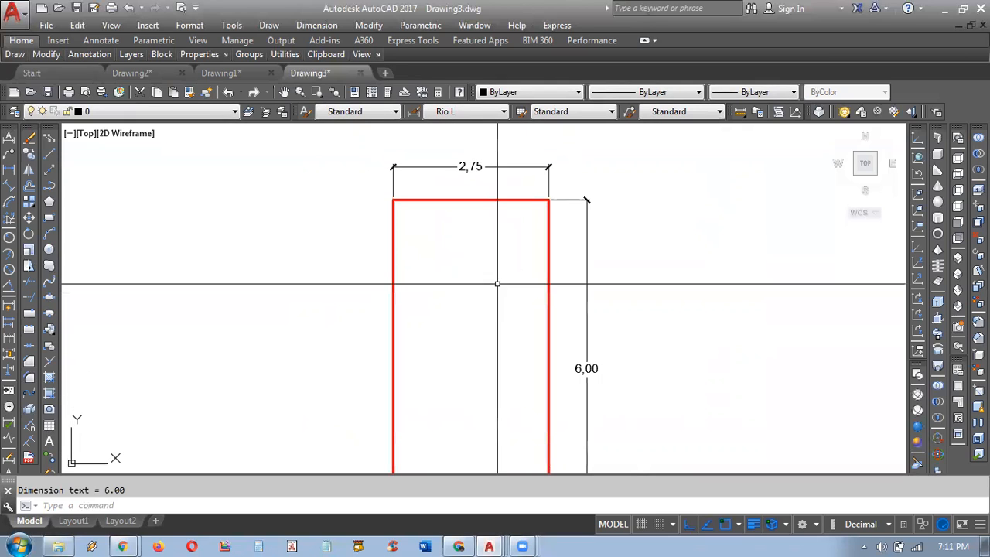
middle_drag(458, 212, 458, 225)
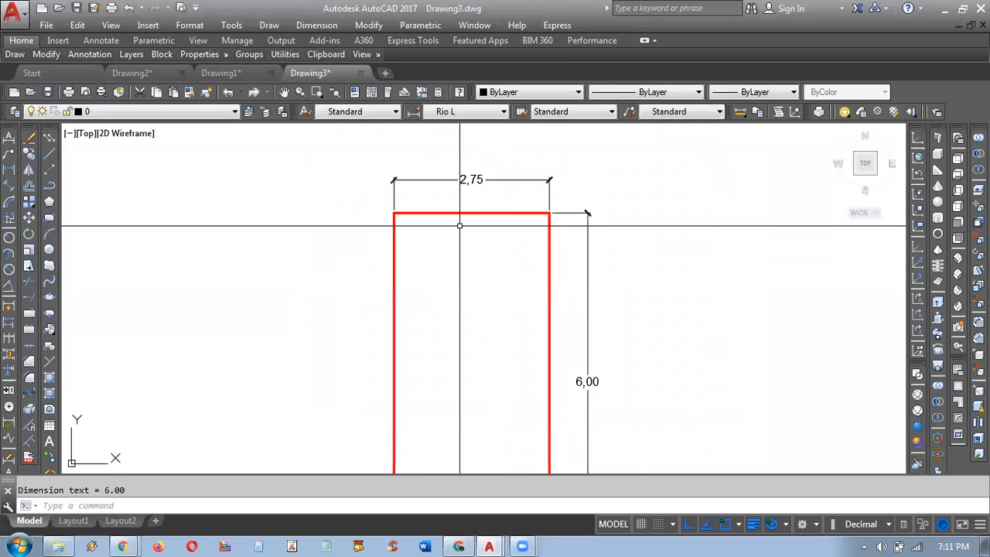
Step: Switch to Drawing1 and examine the RIO dimension style's arrow, text, primary unit and line settings for comparison
click(236, 73)
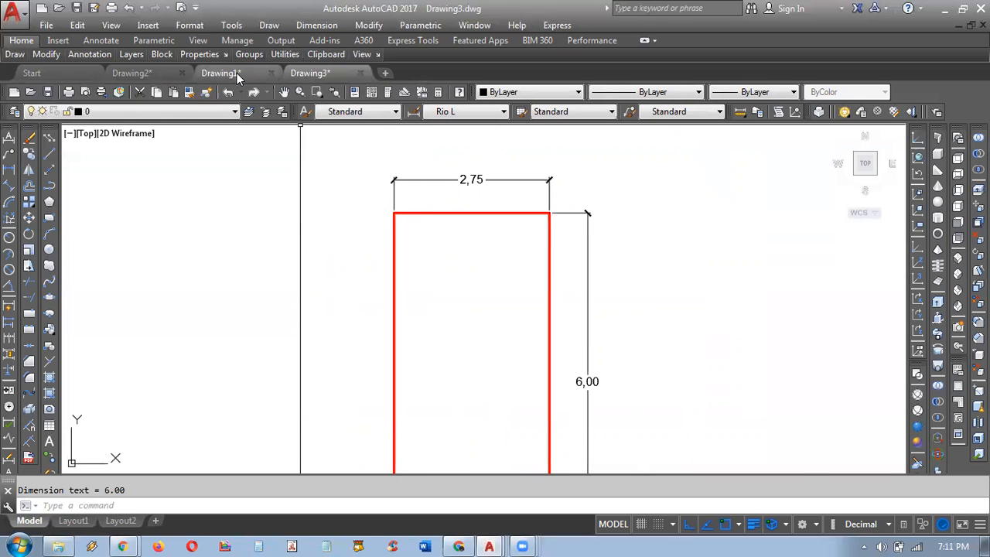
middle_drag(352, 180, 447, 192)
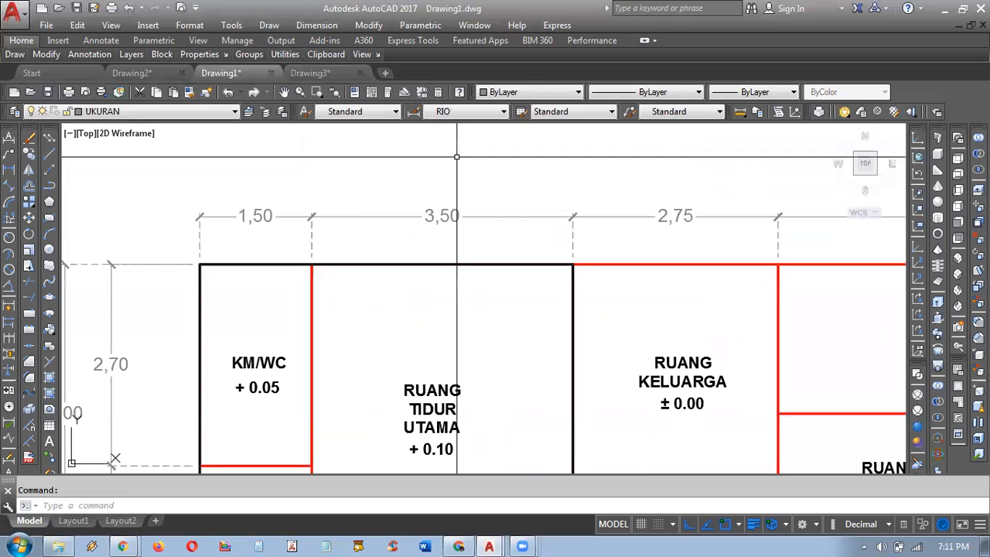
click(413, 112)
click(645, 242)
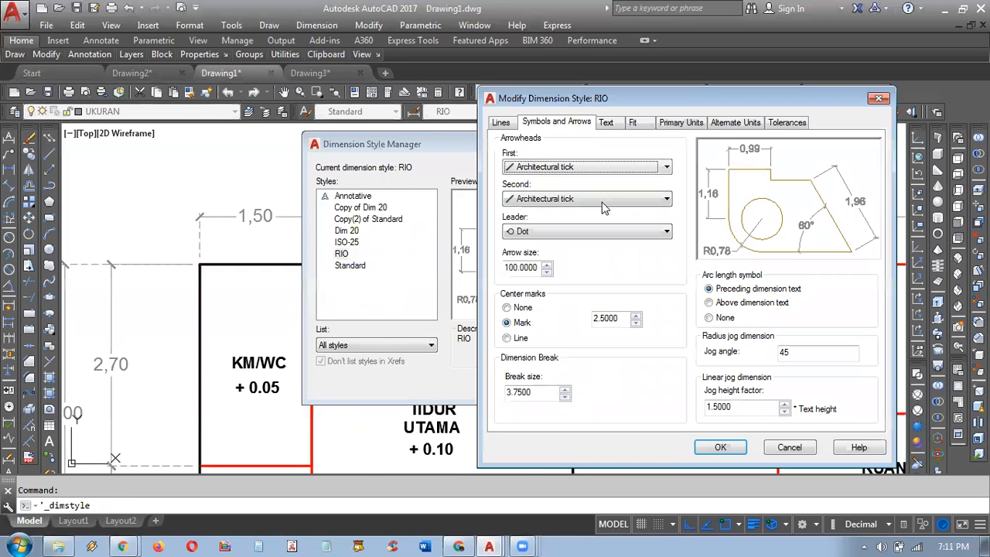
click(606, 124)
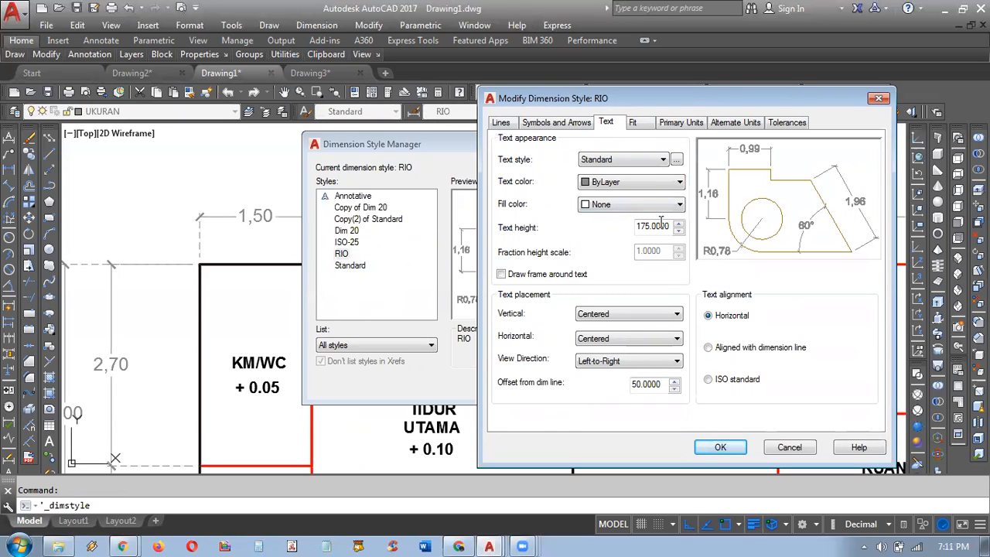
key(shift+Home)
click(687, 123)
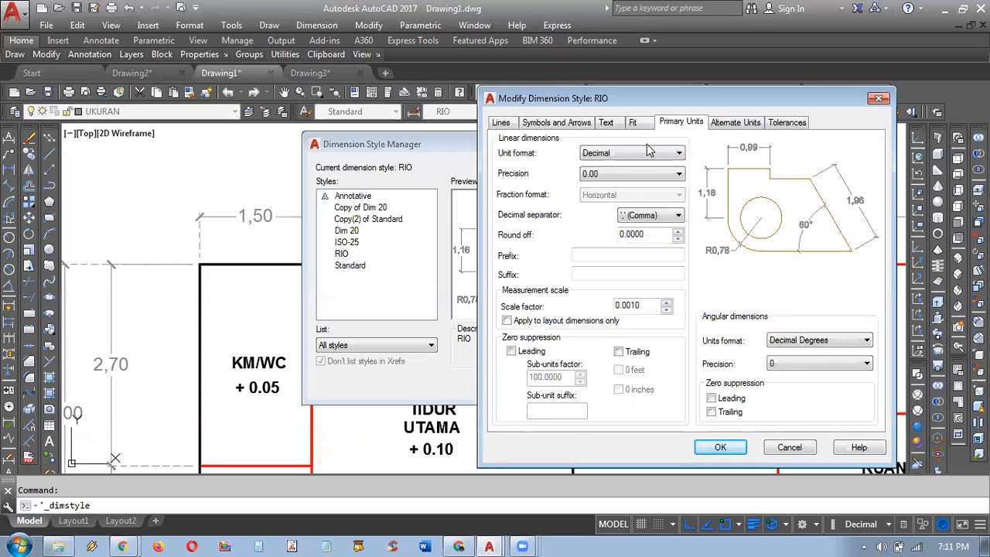
click(501, 124)
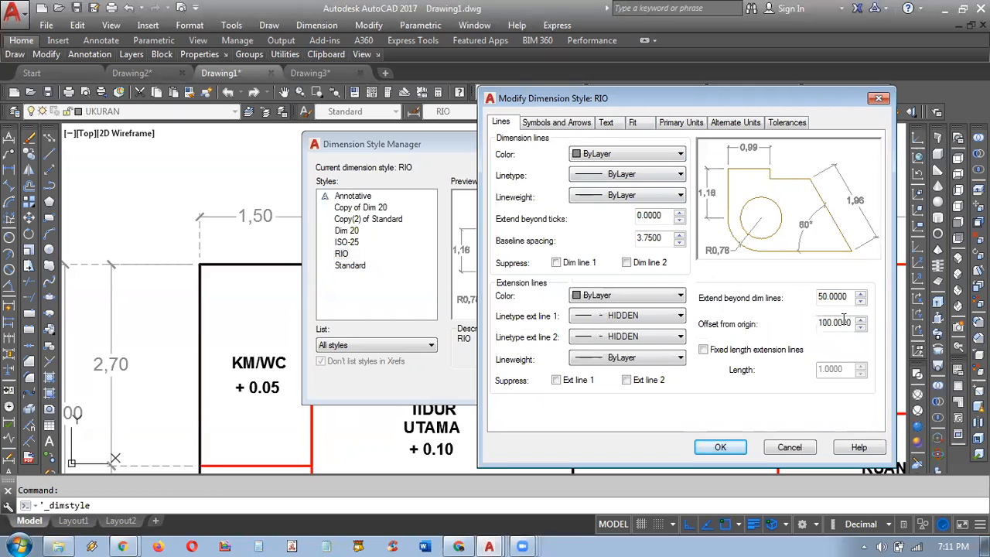
click(734, 447)
click(584, 384)
Step: Undo the last dimension style operation and look over the whole dimensioned floor plan in Drawing1
scroll(513, 309, down, 5)
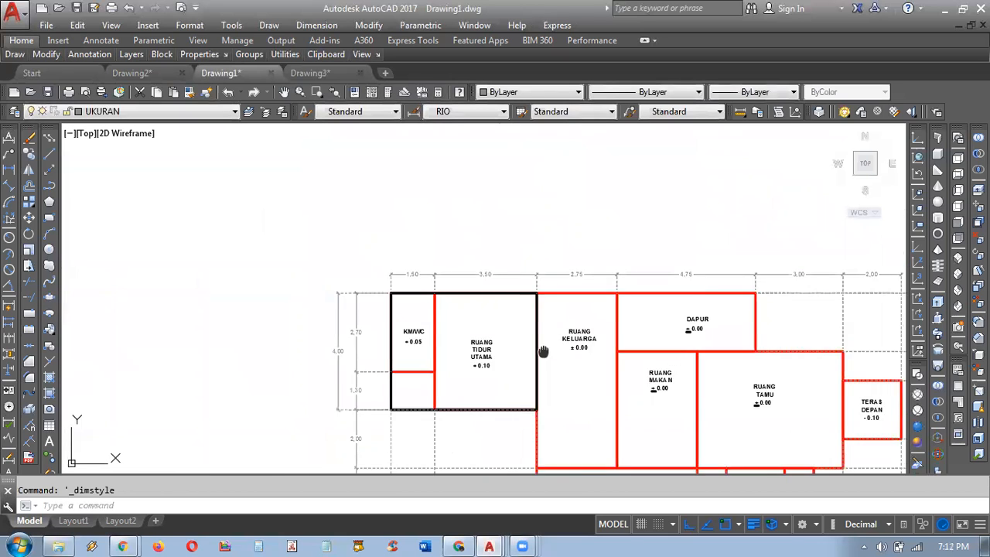
middle_drag(544, 351, 499, 269)
scroll(542, 310, up, 2)
middle_drag(542, 310, 550, 341)
middle_drag(444, 323, 460, 352)
middle_drag(427, 305, 442, 335)
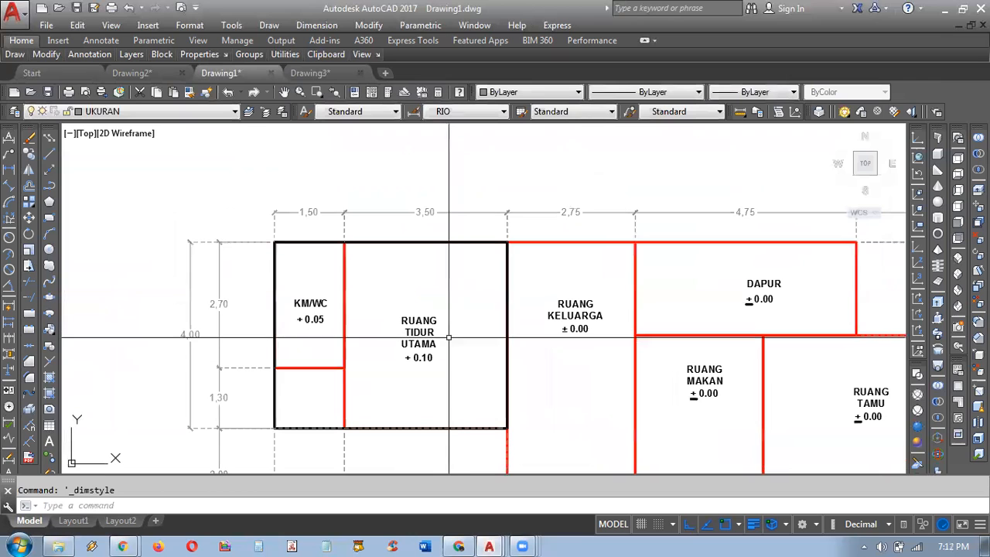
scroll(423, 325, up, 2)
key(ctrl+z)
scroll(424, 316, down, 4)
middle_drag(424, 315, 309, 197)
mouse_move(455, 274)
middle_down()
mouse_move(483, 246)
mouse_move(494, 253)
mouse_move(486, 247)
mouse_move(480, 259)
middle_up()
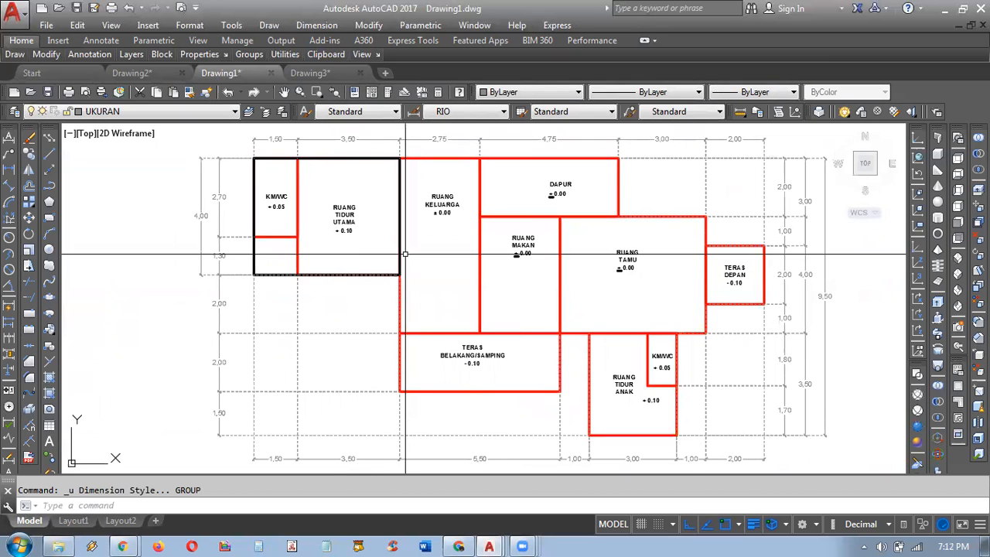
mouse_move(399, 280)
middle_down()
mouse_move(389, 265)
mouse_move(408, 275)
middle_up()
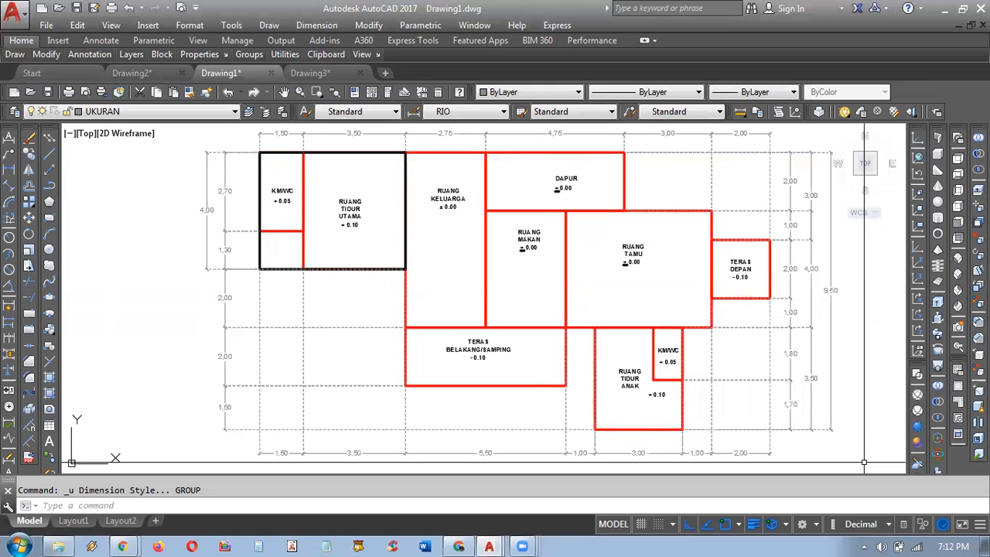
Step: Examine the RIO dimension style's line and primary unit settings, including the available precision options, without changing anything
mouse_move(378, 268)
middle_down()
mouse_move(361, 233)
mouse_move(338, 267)
mouse_move(382, 259)
mouse_move(393, 288)
mouse_move(380, 265)
mouse_move(352, 273)
middle_up()
middle_drag(633, 317, 600, 323)
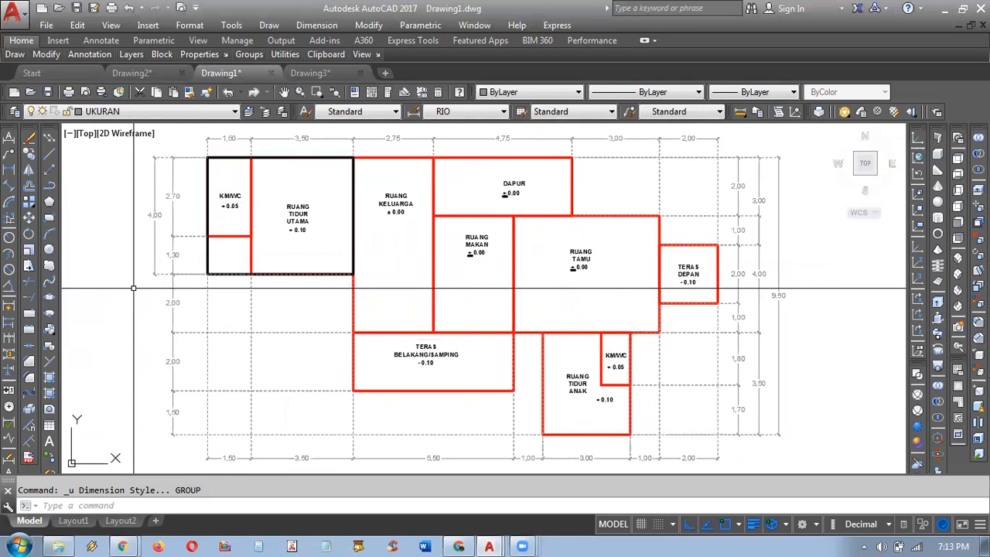
scroll(222, 164, up, 3)
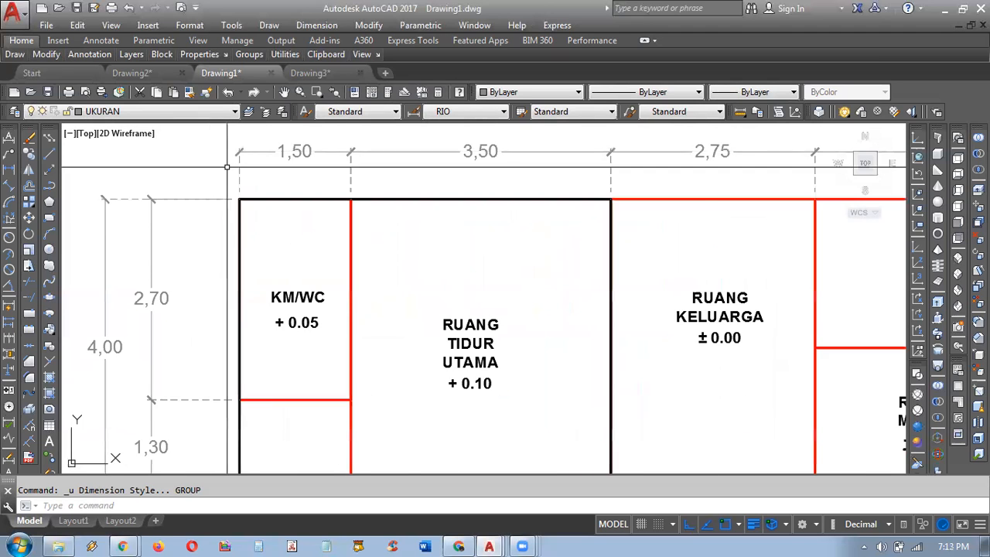
click(413, 112)
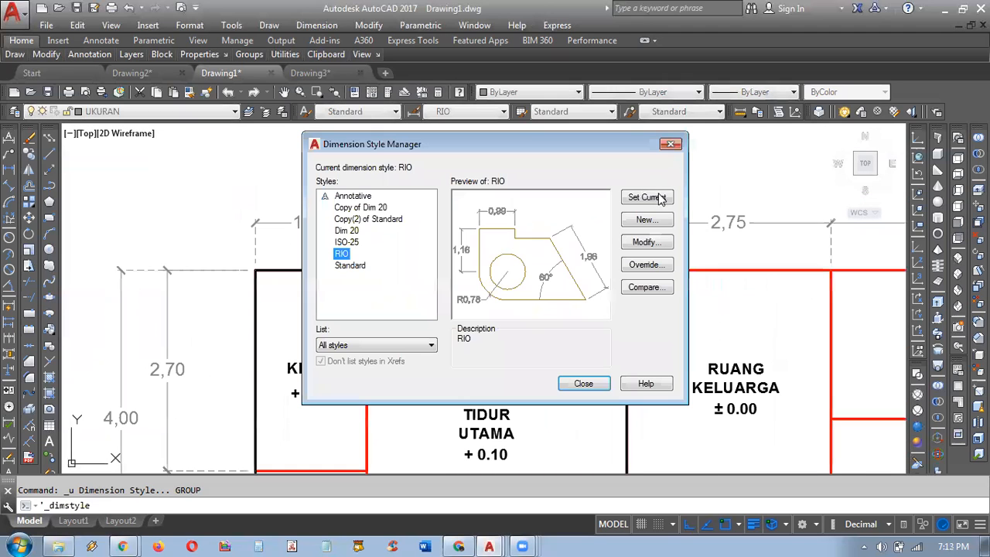
click(644, 242)
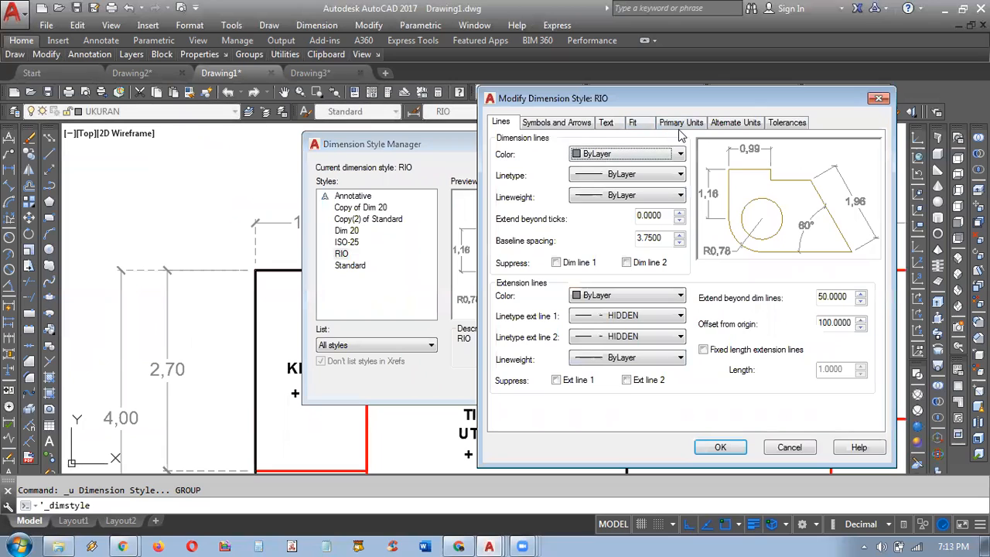
click(675, 125)
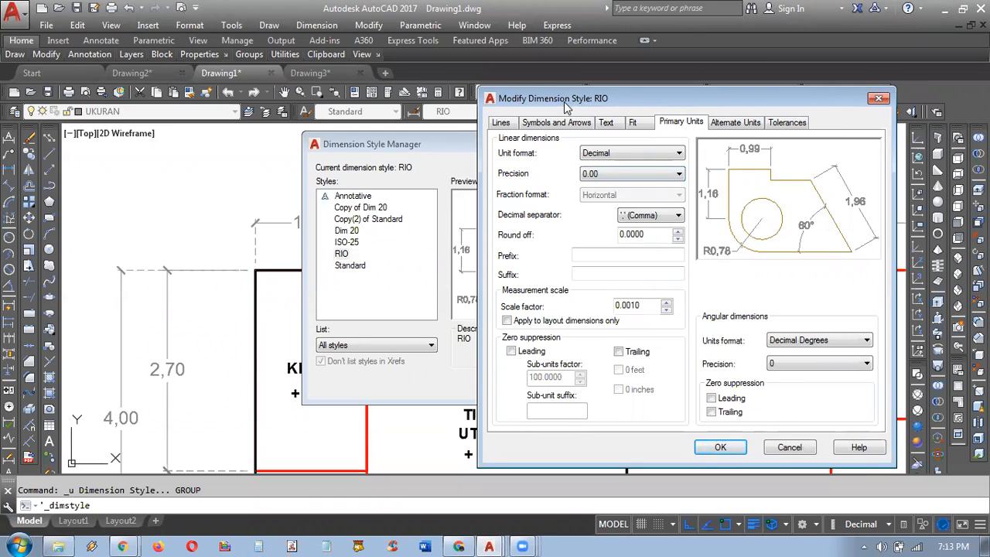
drag(564, 101, 522, 101)
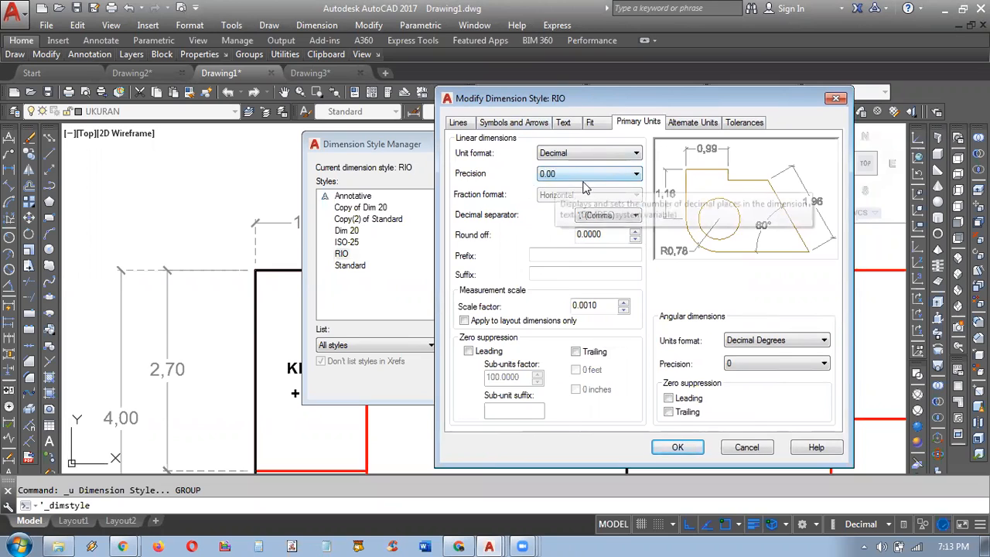
click(557, 174)
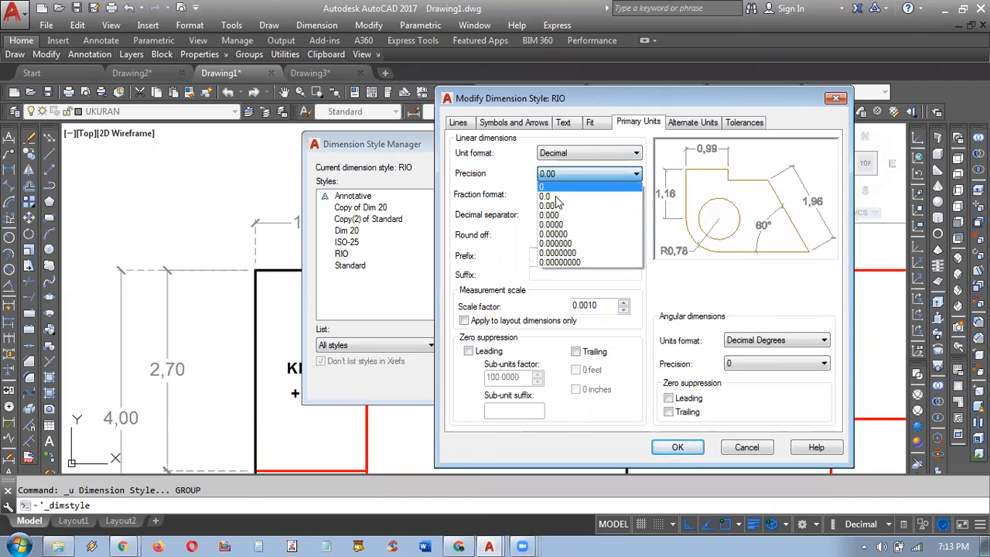
click(511, 175)
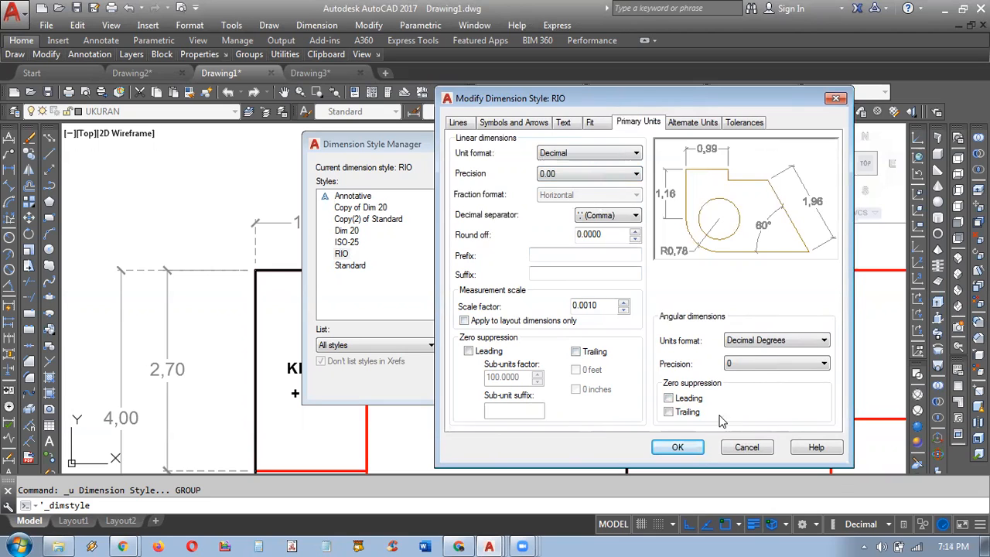
click(756, 447)
click(580, 381)
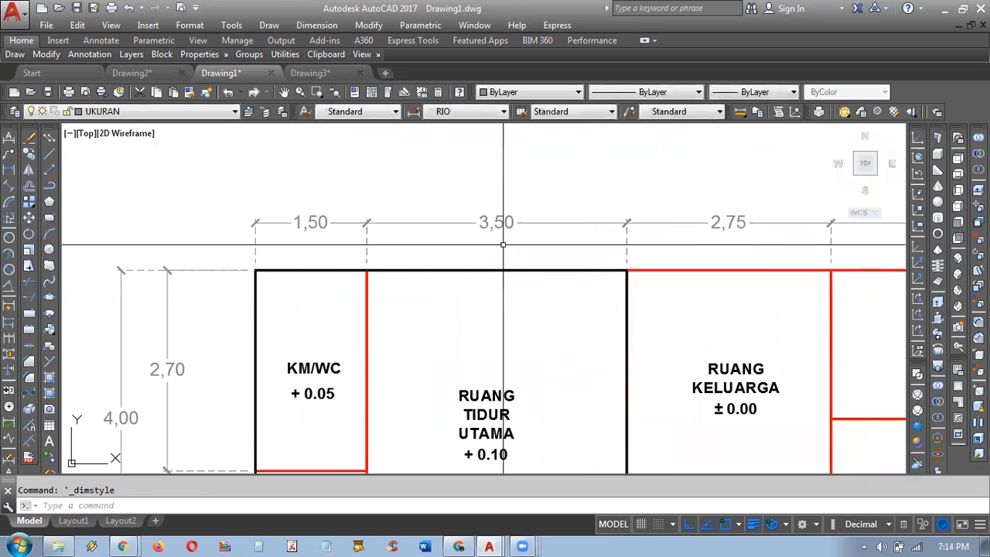
Step: Look over the whole dimensioned floor plan in Drawing1, comparing the dimension chains around the rooms
scroll(343, 232, down, 3)
middle_drag(376, 205, 335, 166)
scroll(368, 202, down, 2)
middle_drag(432, 258, 407, 247)
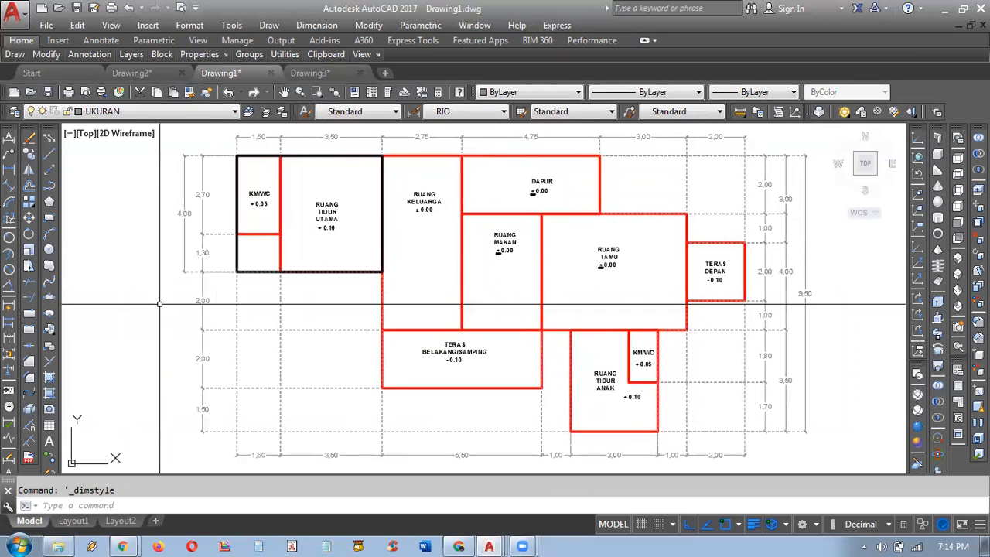
middle_drag(248, 257, 277, 276)
scroll(339, 275, up, 2)
middle_drag(340, 276, 420, 250)
scroll(374, 324, down, 2)
scroll(429, 251, up, 2)
middle_drag(483, 270, 471, 305)
scroll(512, 340, down, 2)
mouse_move(456, 316)
middle_down()
mouse_move(442, 317)
mouse_move(455, 341)
middle_up()
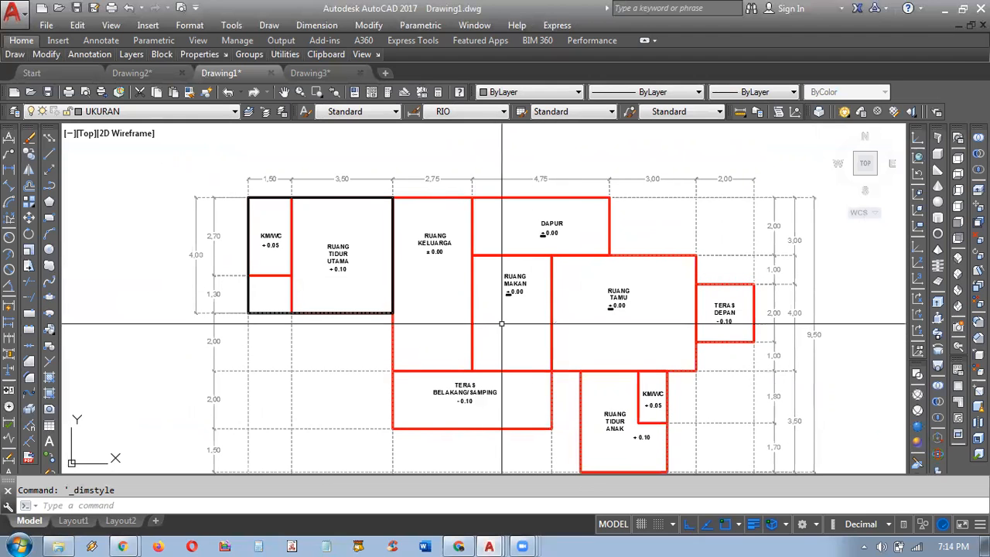
middle_drag(502, 324, 494, 335)
mouse_move(597, 365)
middle_down()
mouse_move(570, 335)
mouse_move(578, 350)
mouse_move(608, 351)
mouse_move(589, 356)
mouse_move(587, 334)
middle_up()
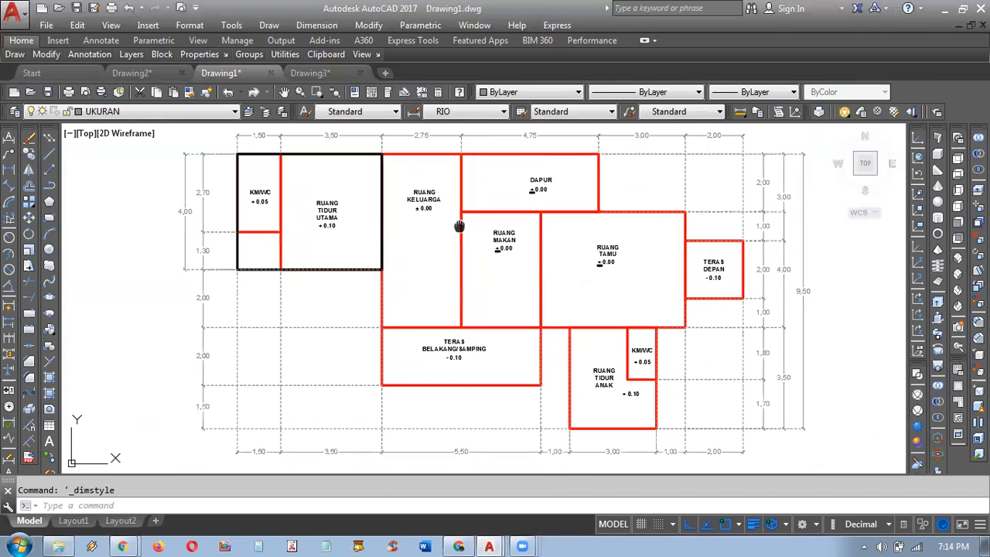
scroll(342, 220, up, 2)
mouse_move(342, 219)
middle_down()
mouse_move(378, 296)
mouse_move(465, 304)
middle_up()
scroll(410, 306, down, 3)
scroll(410, 307, up, 3)
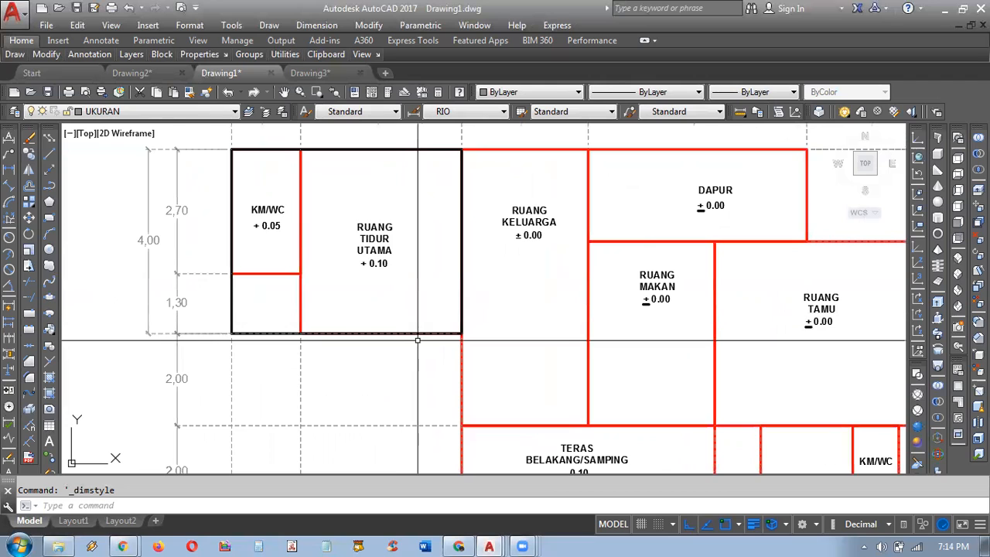
scroll(417, 328, down, 4)
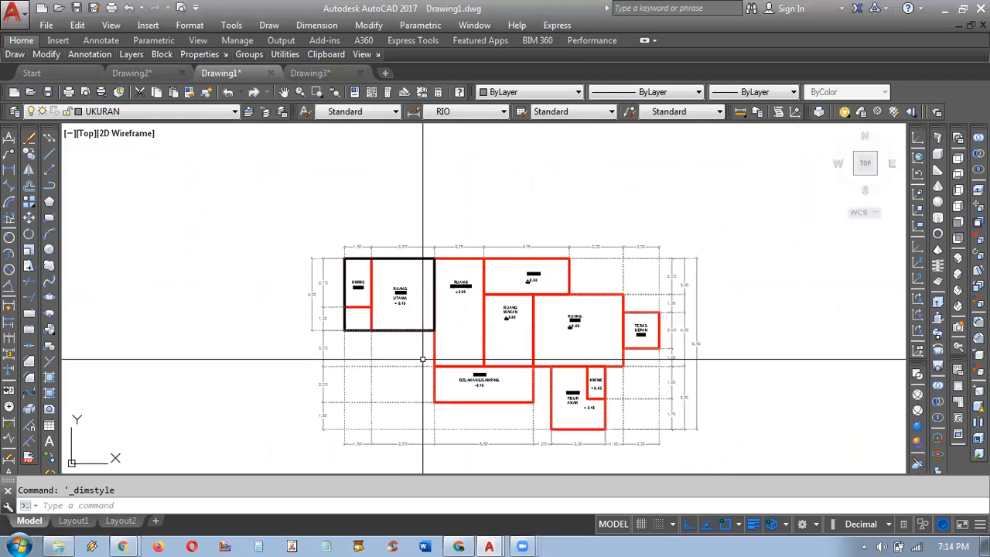
middle_drag(420, 345, 454, 325)
scroll(409, 314, up, 3)
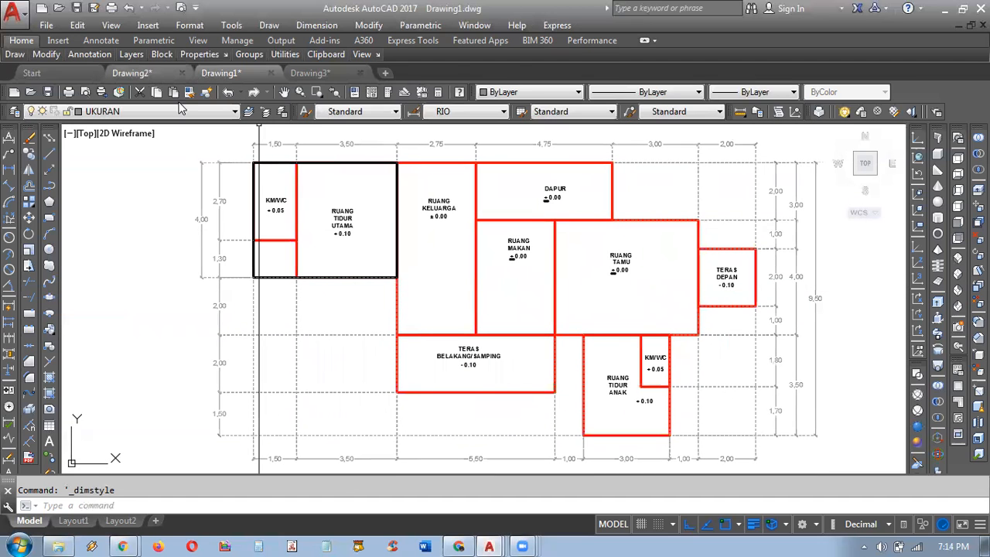
Step: Switch to Drawing2 and add a vertical linear dimension across the RUANG TIDUR UTAMA door opening, outside the room
click(131, 72)
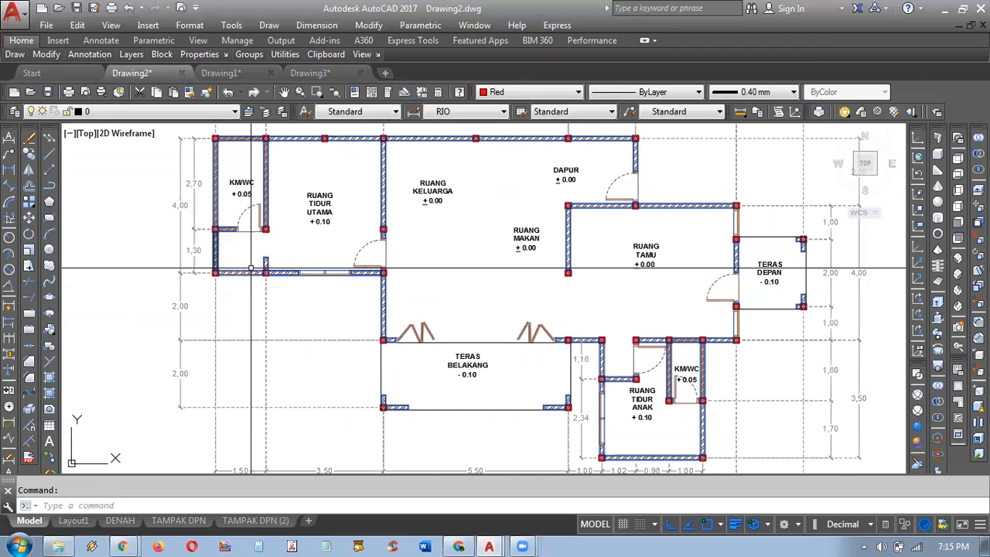
scroll(332, 239, up, 8)
click(9, 170)
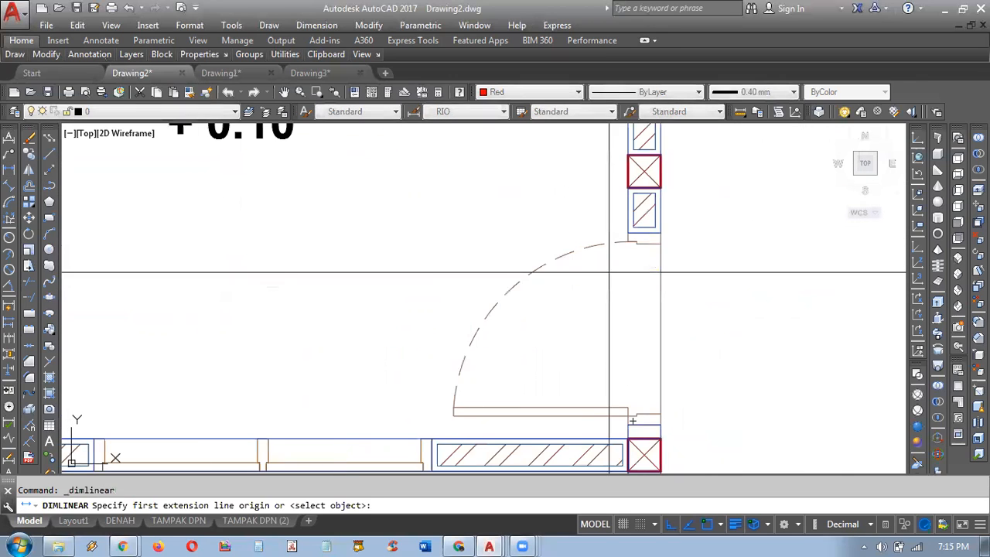
middle_drag(676, 235, 611, 211)
click(597, 210)
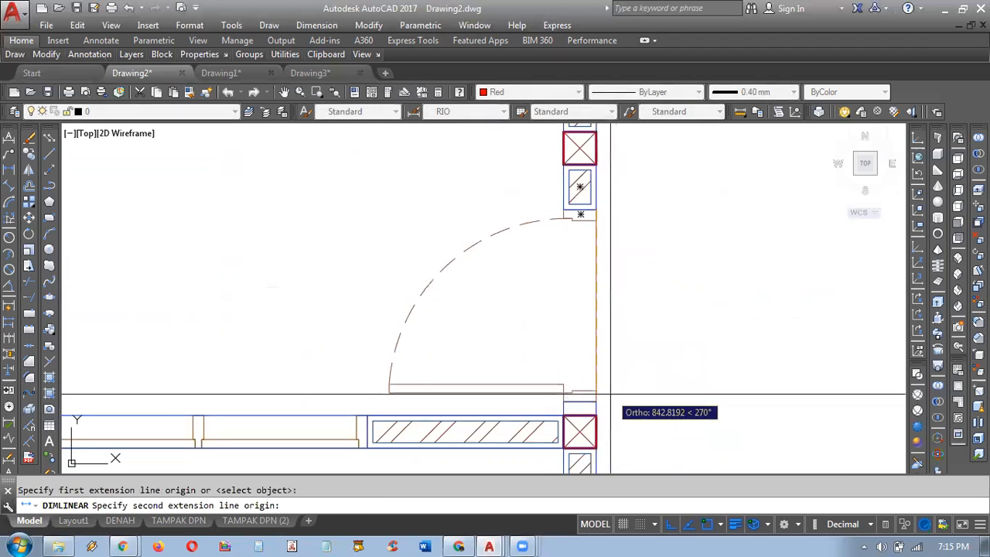
click(608, 399)
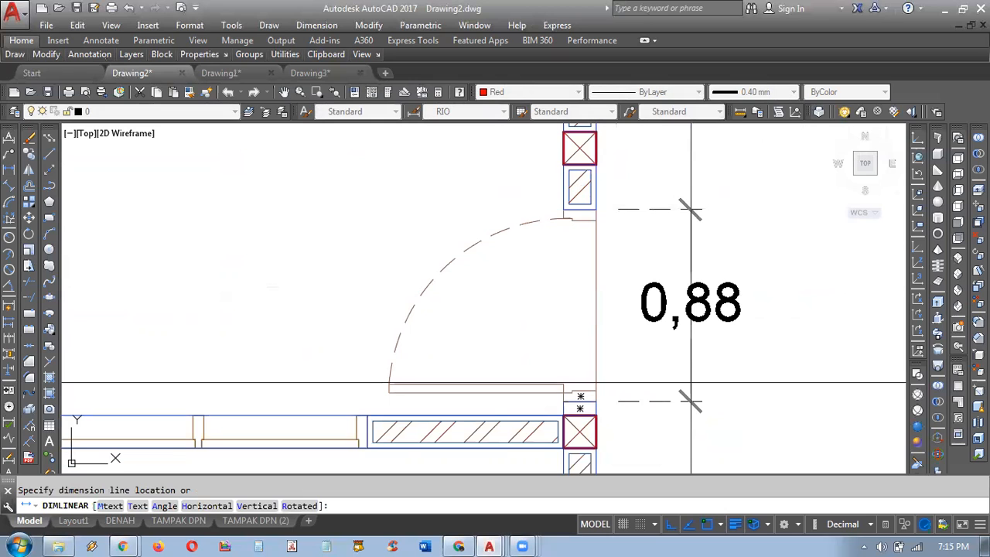
click(691, 382)
scroll(577, 360, down, 5)
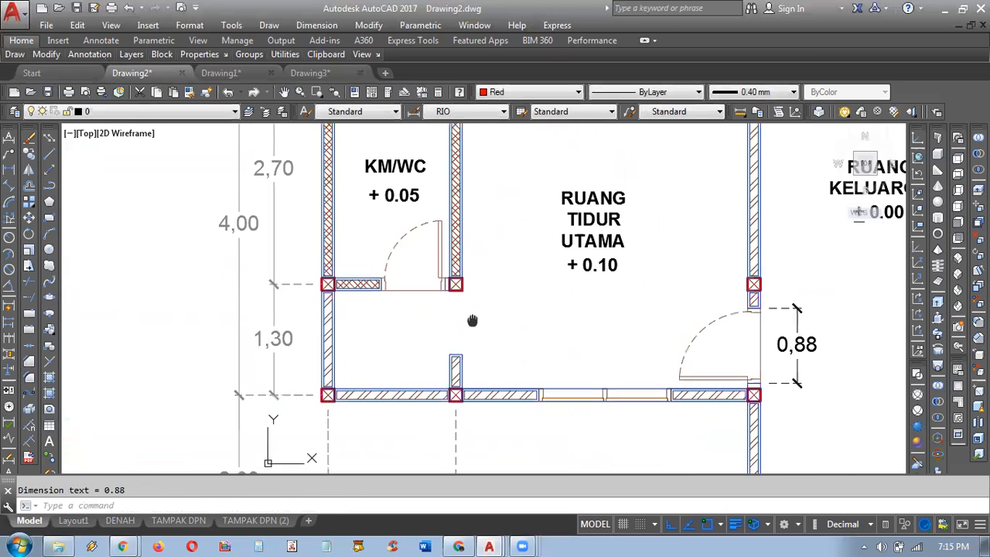
scroll(468, 329, up, 4)
key(Return)
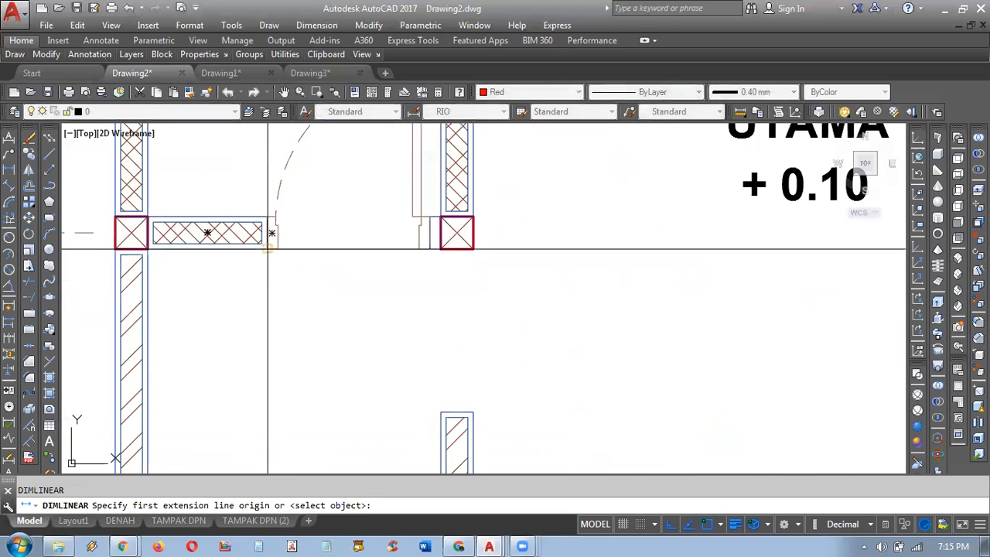
click(267, 248)
click(428, 249)
key(Escape)
Step: Add a horizontal linear dimension across the door opening of the KM/WC beside RUANG TIDUR UTAMA, placed below the opening
key(Return)
click(268, 247)
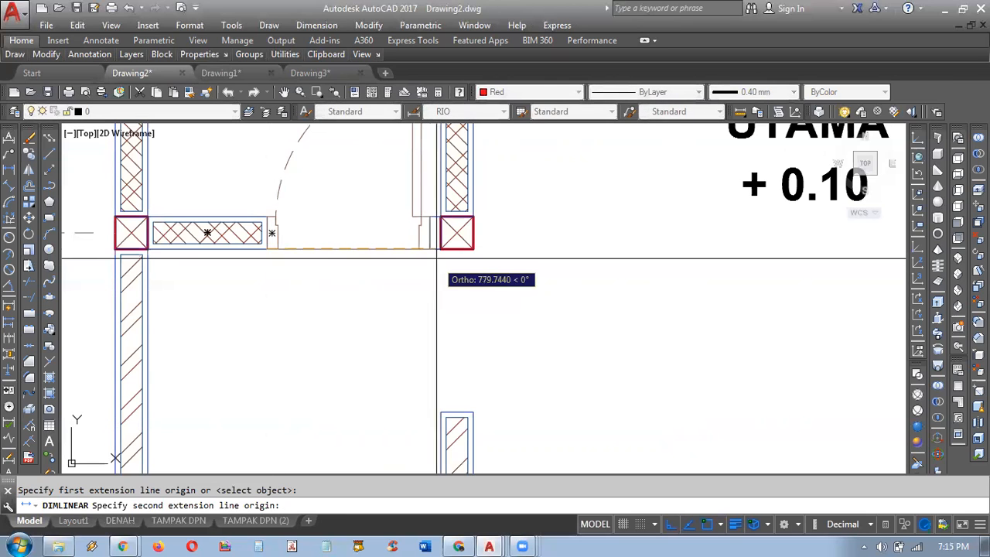
click(430, 249)
click(430, 307)
Step: Add a vertical linear dimension along the short wall stub in RUANG TIDUR UTAMA, from its upper end to the column
middle_drag(456, 333, 436, 208)
key(Return)
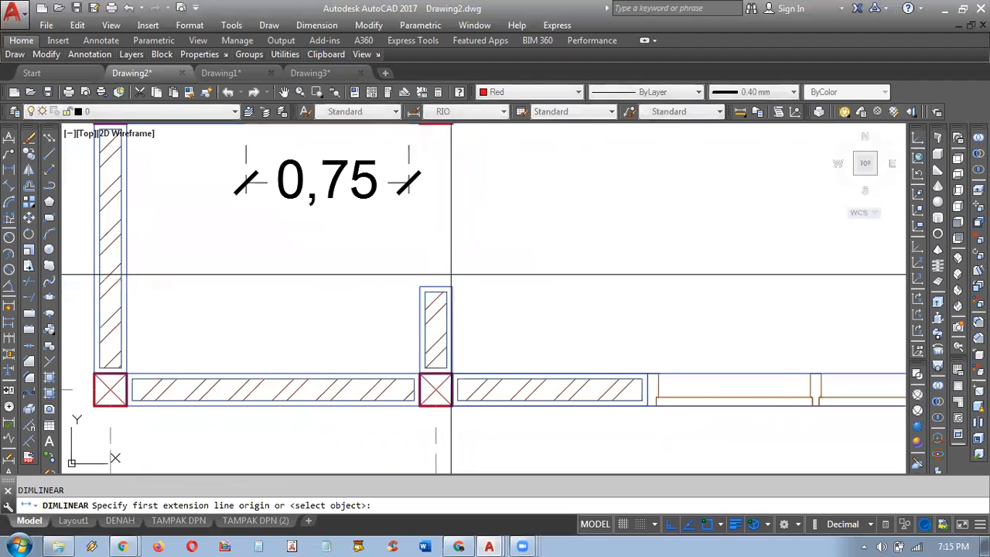
click(452, 287)
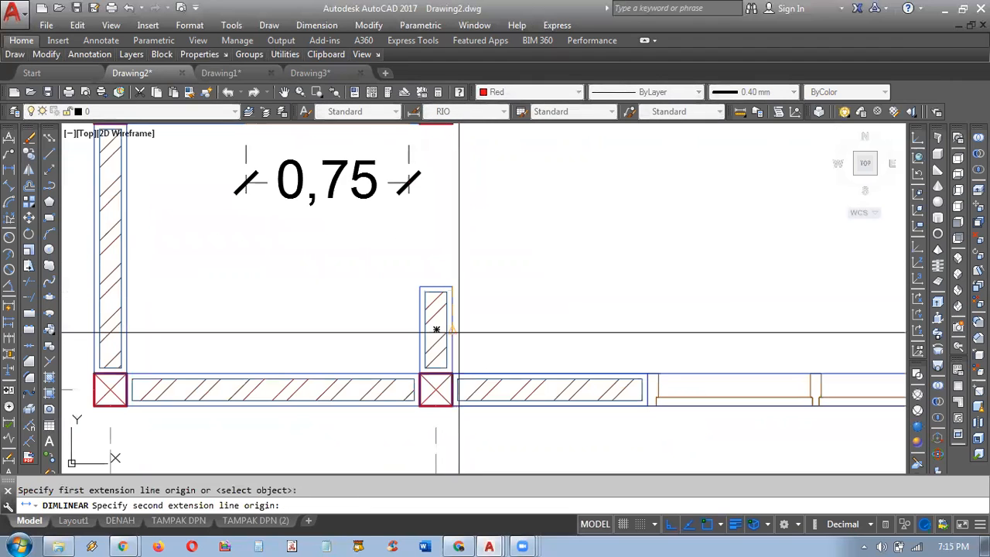
click(452, 374)
middle_drag(475, 332, 458, 315)
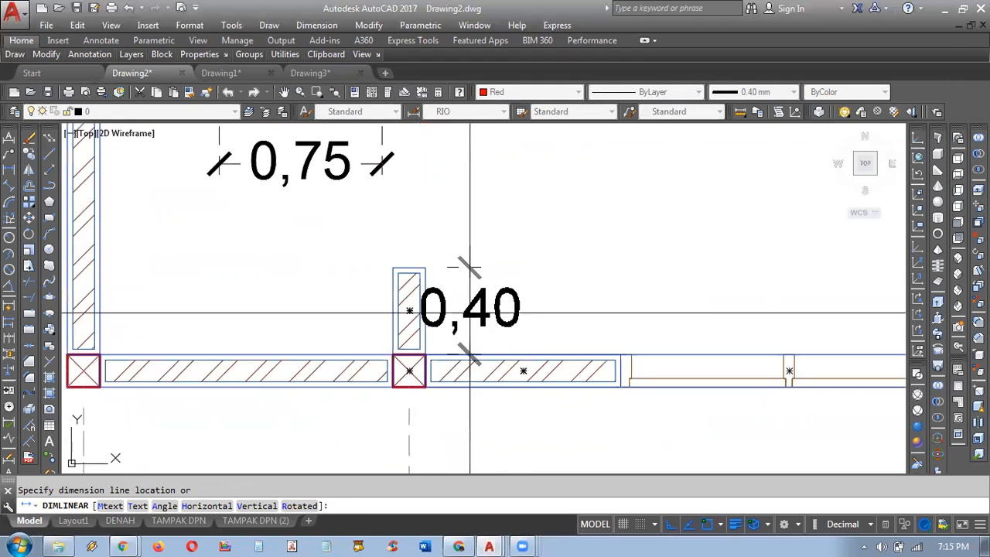
click(518, 310)
Step: Add a horizontal linear dimension across the folding-door opening of TERAS BELAKANG, placed above the doors
scroll(518, 310, down, 6)
middle_drag(605, 316, 203, 284)
scroll(358, 380, up, 2)
middle_drag(358, 381, 562, 436)
middle_drag(301, 344, 208, 207)
scroll(345, 336, up, 2)
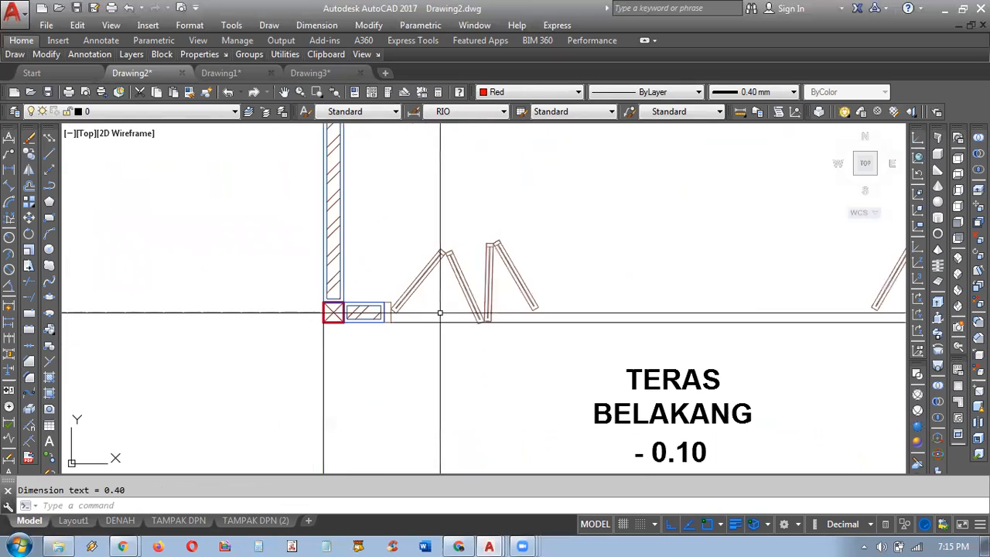
key(Return)
scroll(382, 345, up, 5)
scroll(401, 295, down, 5)
middle_drag(615, 348, 185, 329)
scroll(539, 294, up, 3)
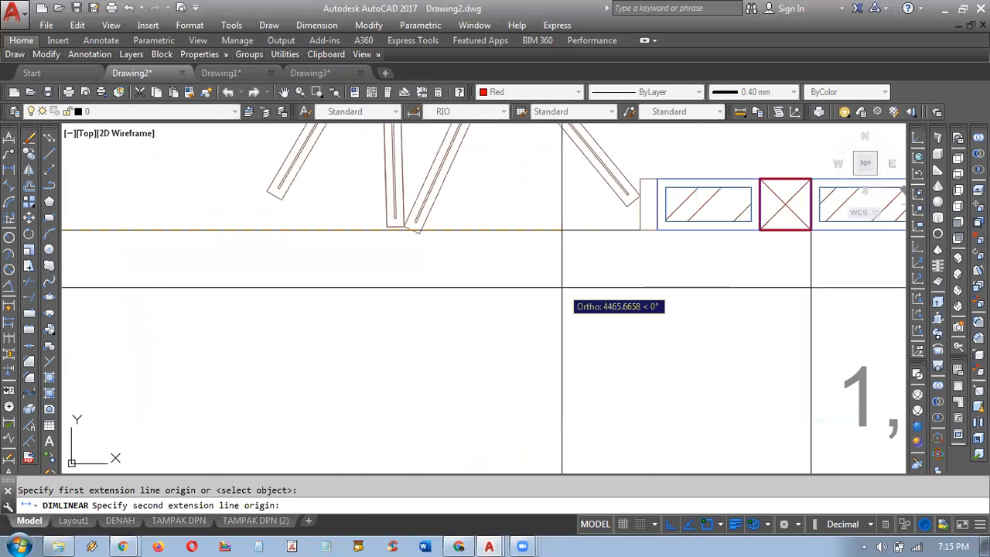
click(654, 230)
scroll(655, 230, down, 3)
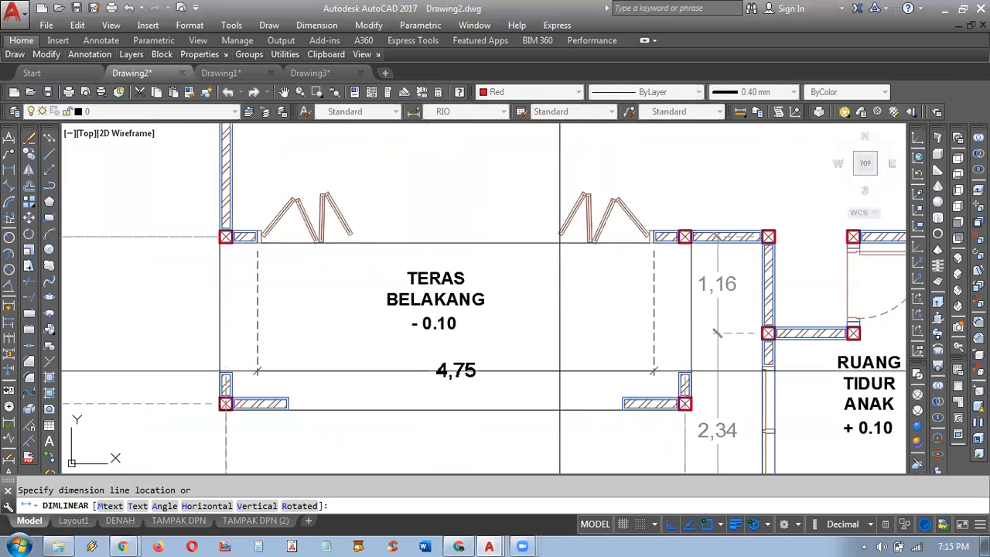
middle_drag(559, 317, 552, 371)
click(567, 222)
Step: Add a vertical linear dimension from the free-standing wall end between RUANG MAKAN and RUANG TAMU down to the wall below
middle_drag(622, 241, 369, 332)
key(Return)
scroll(425, 232, up, 2)
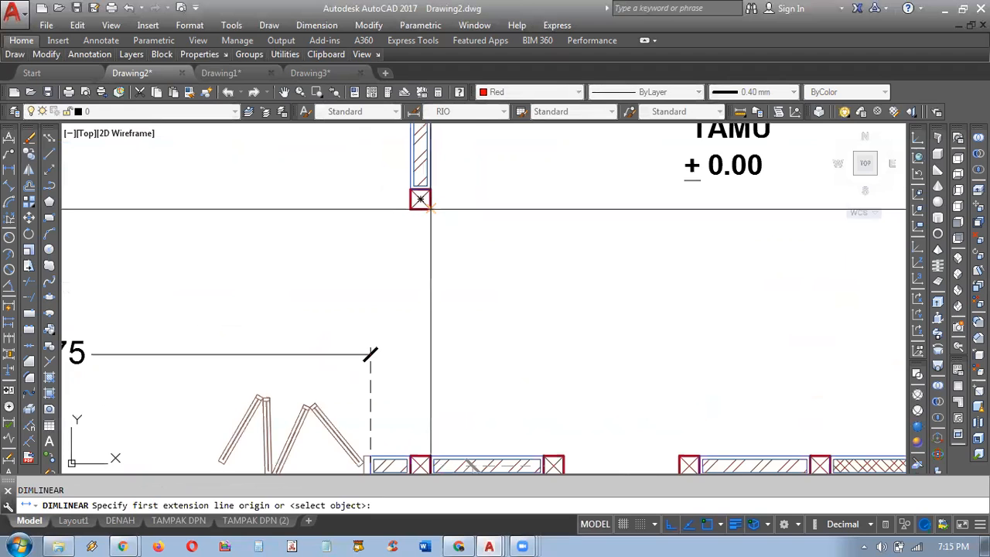
click(431, 209)
middle_drag(431, 208, 418, 141)
click(419, 383)
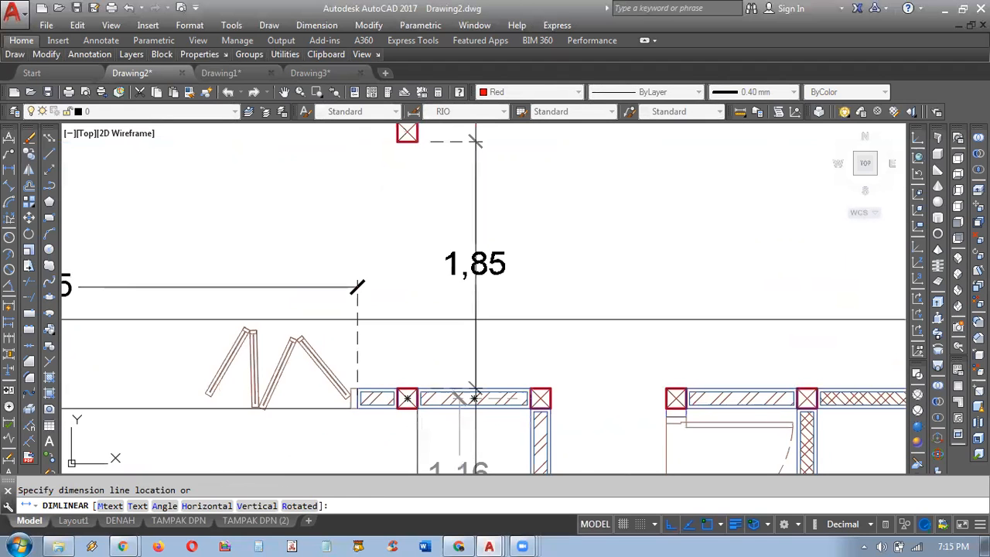
click(481, 255)
Step: Add a horizontal linear dimension between the column centres of the passage to RUANG TIDUR ANAK, placed above the opening
scroll(504, 325, down, 3)
middle_drag(443, 324, 408, 230)
scroll(430, 279, up, 4)
key(Return)
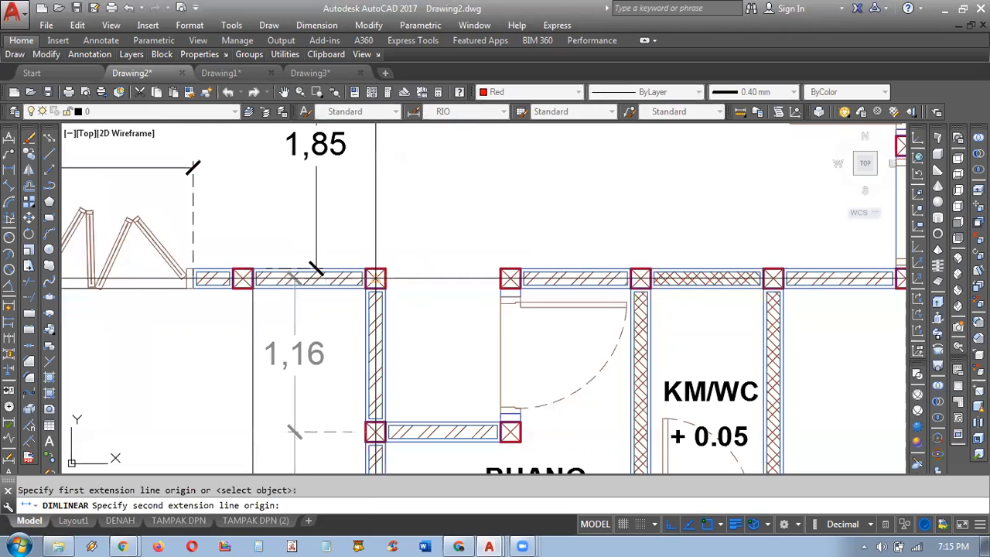
click(510, 278)
click(510, 209)
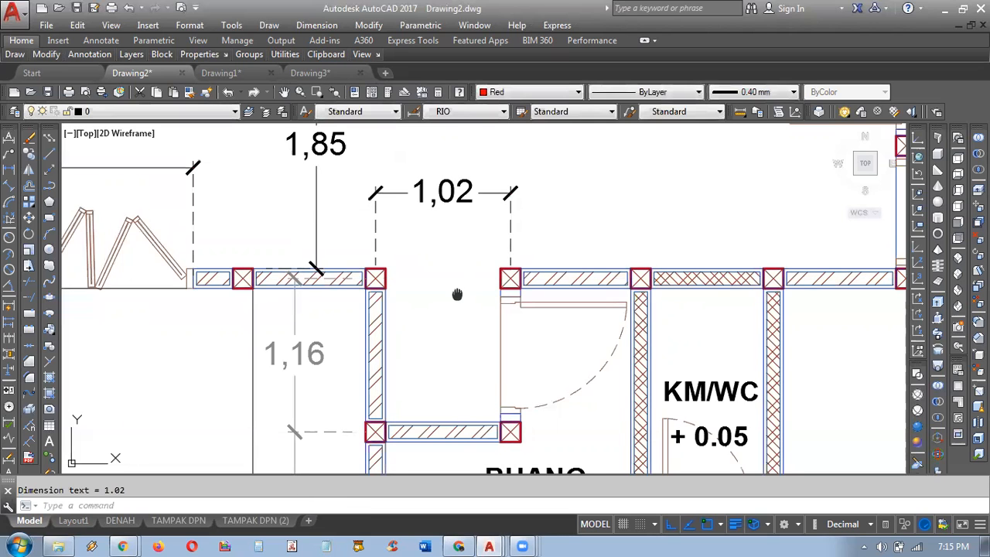
middle_drag(457, 293, 470, 194)
key(Return)
middle_drag(441, 293, 440, 361)
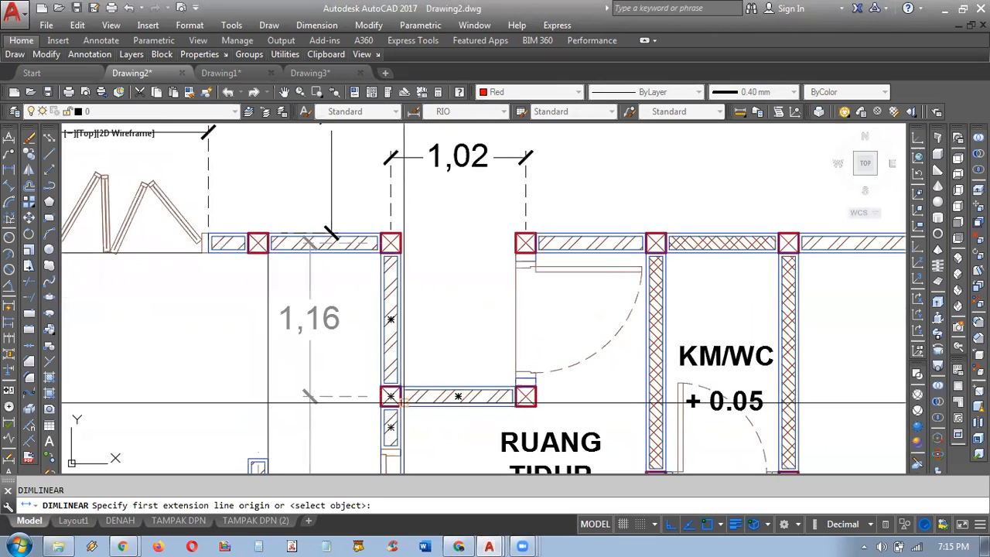
scroll(403, 402, down, 4)
key(Escape)
middle_drag(395, 317, 444, 399)
middle_drag(527, 328, 583, 336)
scroll(604, 317, up, 4)
key(Return)
key(Escape)
Step: Look over the new interior dimensions across Drawing2's floor plan, ending on the one at the RUANG TIDUR UTAMA door
scroll(673, 333, up, 4)
scroll(684, 341, down, 6)
scroll(583, 336, down, 4)
scroll(275, 272, up, 2)
middle_drag(376, 307, 346, 307)
scroll(298, 262, down, 3)
scroll(655, 337, up, 2)
middle_drag(612, 311, 734, 232)
scroll(639, 340, down, 2)
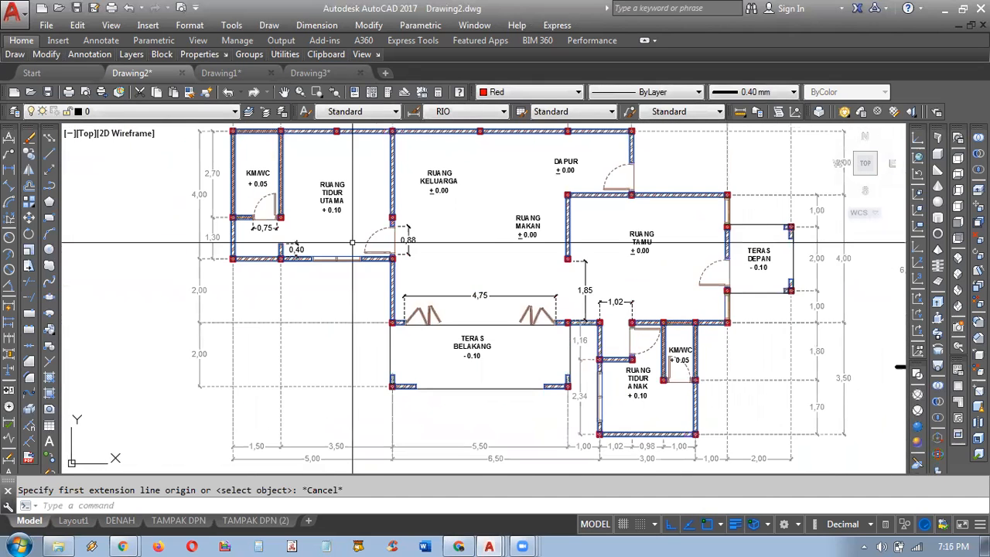
scroll(379, 240, up, 4)
scroll(485, 227, up, 3)
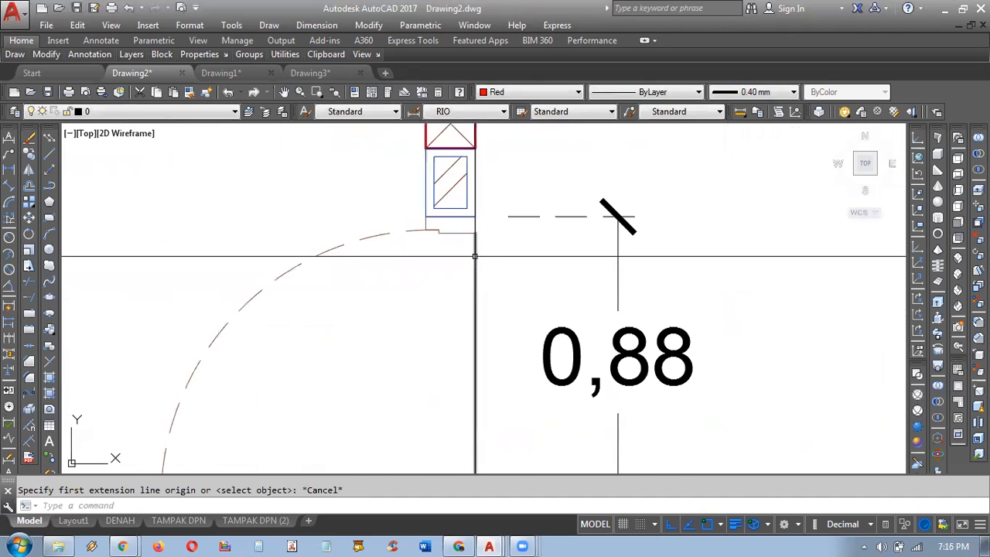
Step: Add a vertical linear dimension between the inner frame edges of the RUANG TIDUR UTAMA door, placed inside the room beyond the door swing
scroll(433, 186, down, 2)
click(9, 169)
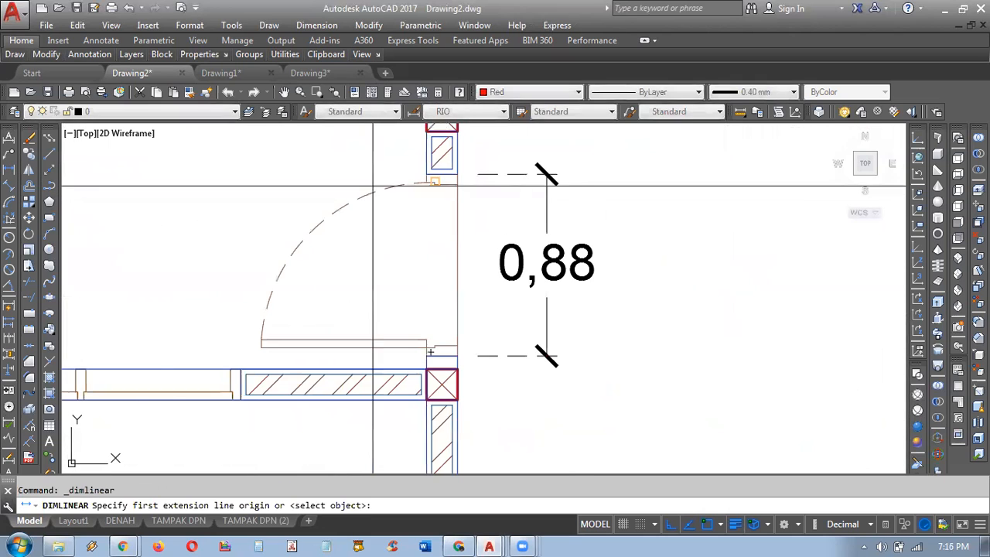
scroll(418, 214, up, 4)
click(543, 168)
scroll(534, 309, down, 3)
scroll(551, 382, up, 4)
click(550, 382)
scroll(550, 382, down, 2)
scroll(422, 360, up, 3)
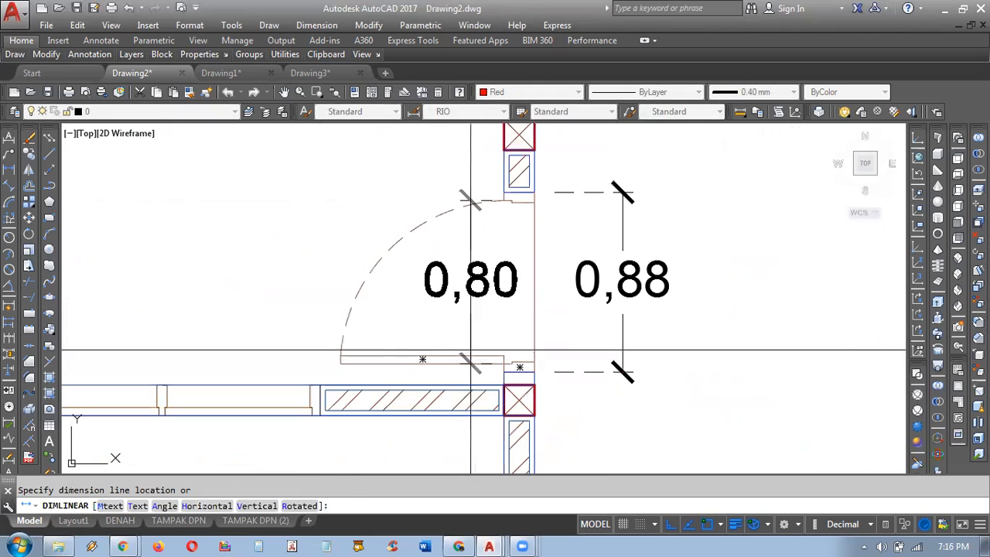
click(272, 303)
scroll(273, 303, down, 3)
scroll(376, 264, up, 3)
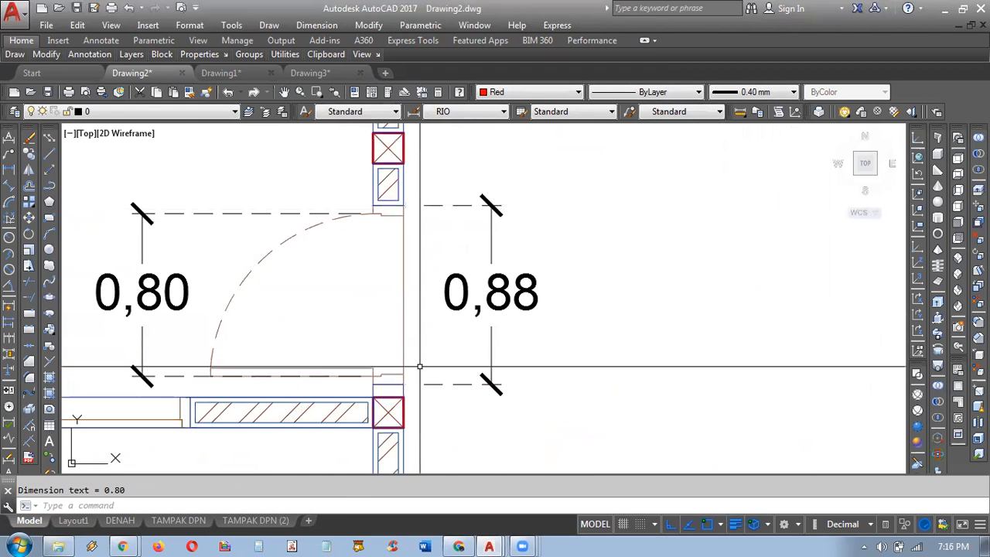
scroll(514, 302, down, 2)
middle_drag(104, 274, 519, 289)
middle_drag(378, 270, 430, 381)
scroll(431, 308, up, 2)
scroll(317, 302, up, 6)
key(Return)
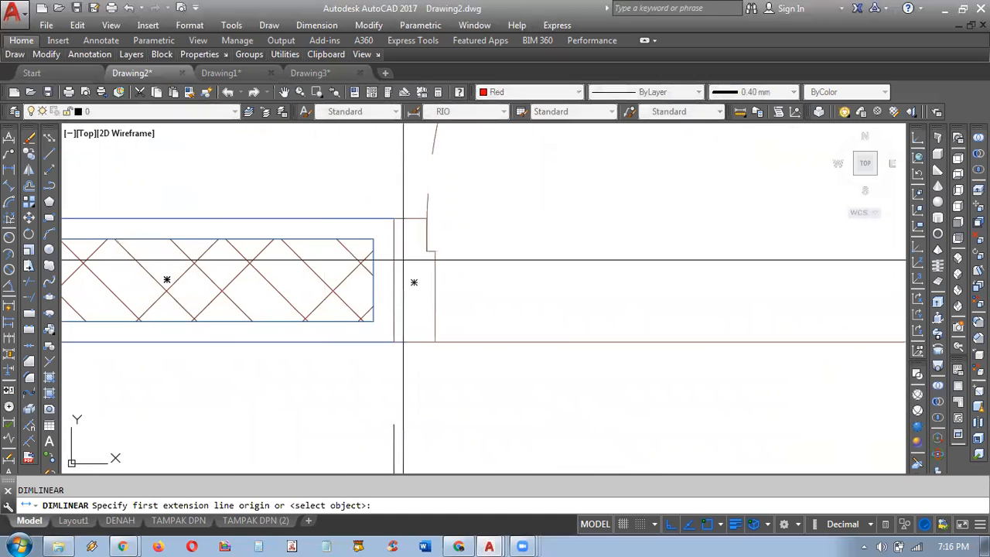
click(423, 222)
scroll(431, 240, down, 4)
middle_drag(568, 250, 494, 271)
scroll(493, 270, up, 4)
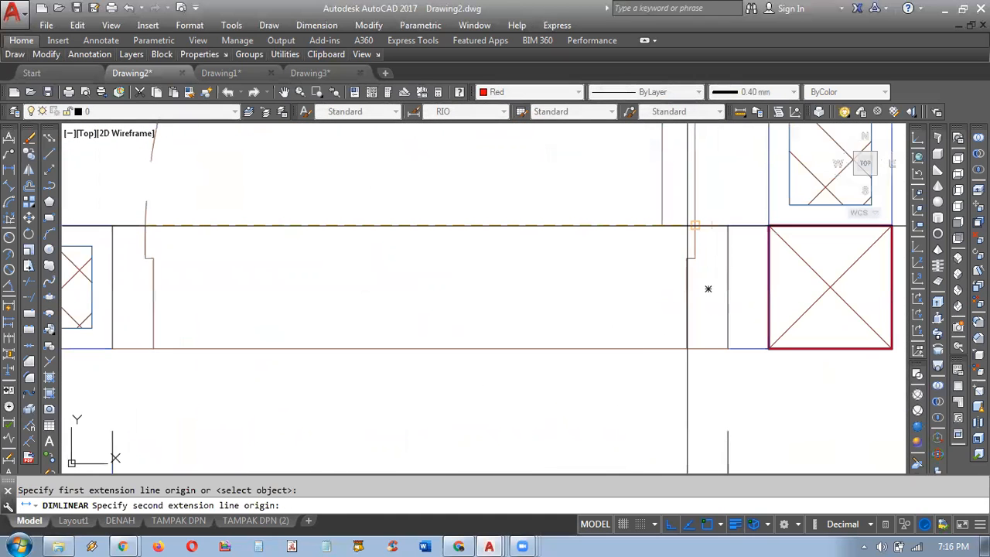
click(689, 257)
scroll(689, 257, down, 6)
middle_drag(648, 276, 553, 364)
scroll(568, 286, up, 4)
middle_drag(462, 356, 480, 299)
key(Escape)
scroll(350, 390, up, 4)
middle_drag(341, 389, 329, 291)
scroll(345, 274, down, 4)
middle_drag(379, 269, 367, 279)
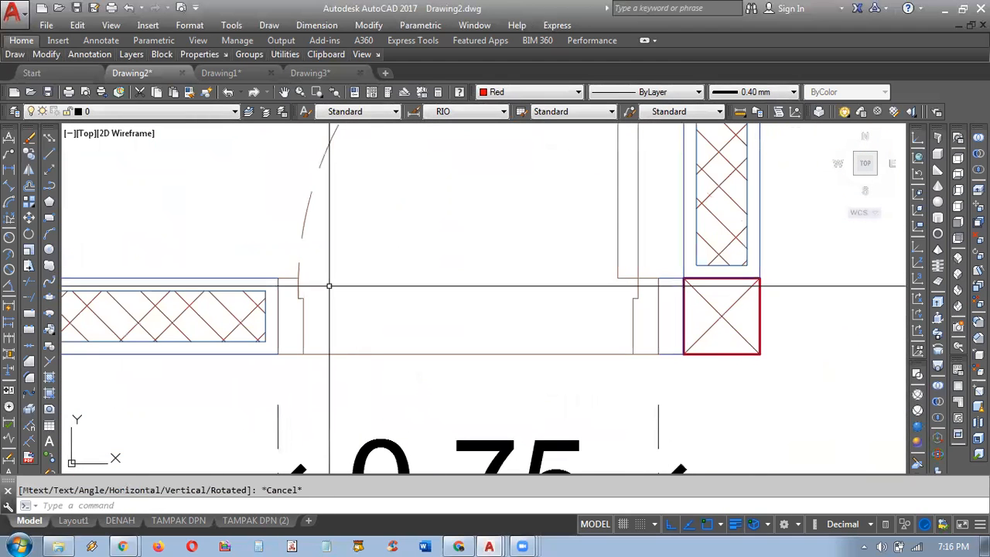
scroll(322, 289, up, 2)
key(Return)
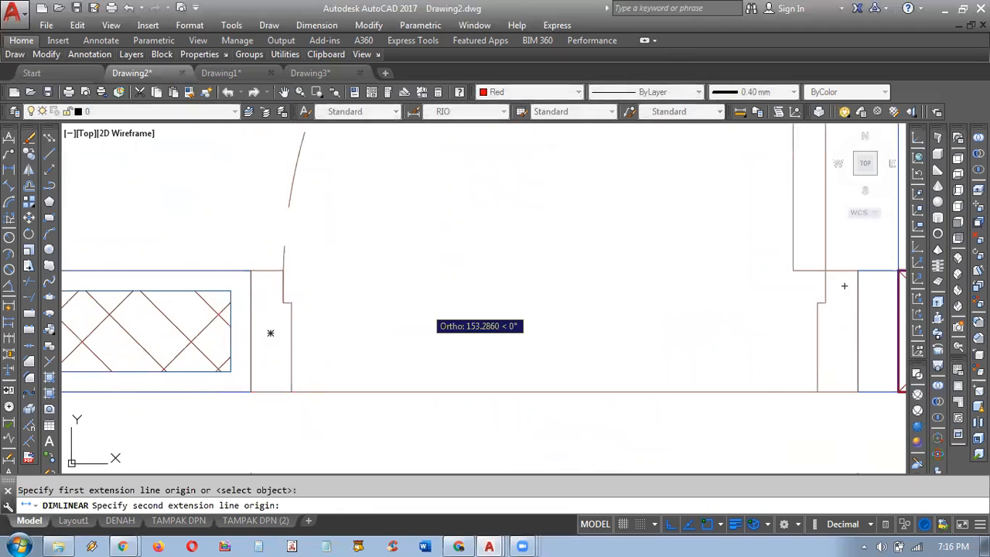
middle_drag(844, 286, 597, 279)
click(578, 297)
scroll(580, 298, down, 7)
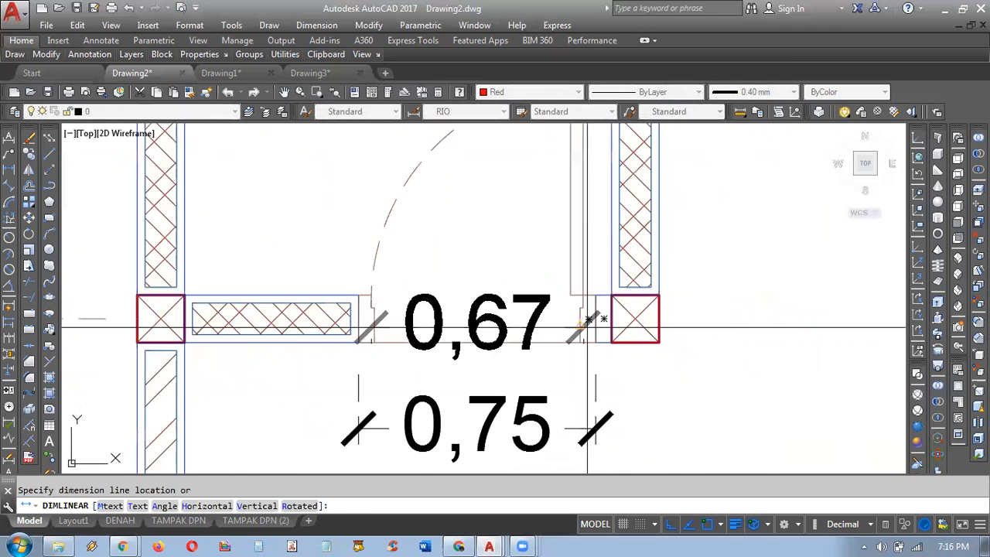
scroll(557, 287, up, 2)
scroll(557, 287, up, 2)
middle_drag(557, 326, 541, 308)
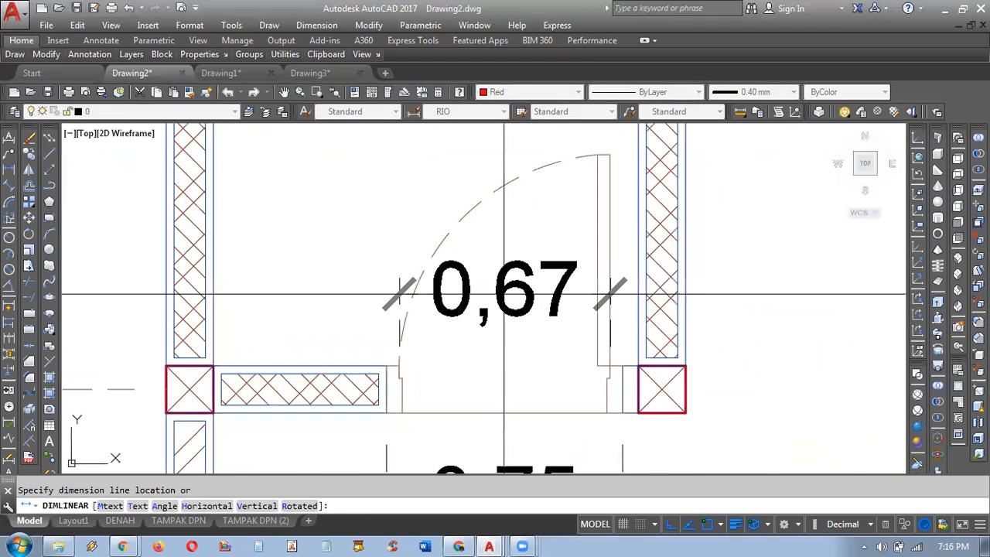
scroll(517, 313, down, 4)
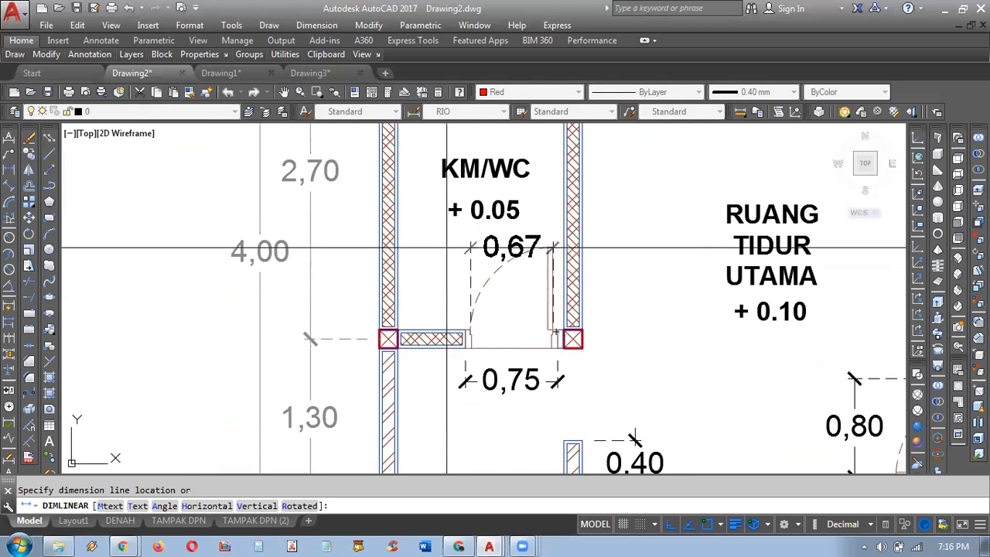
key(Escape)
Step: Look over the door openings and existing dimensions from TERAS BELAKANG to RUANG TIDUR ANAK and back to the KM/WC beside RUANG TIDUR UTAMA
scroll(507, 390, up, 4)
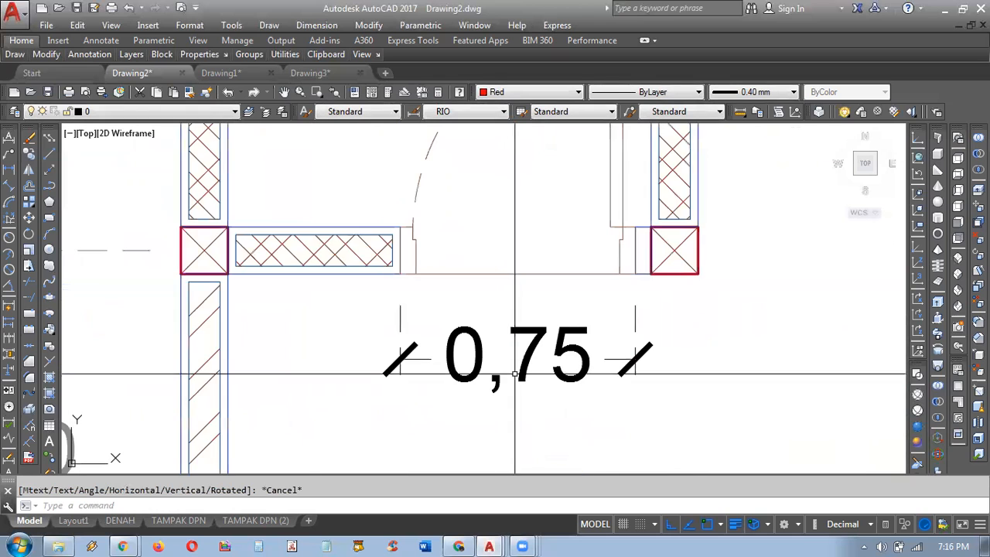
scroll(515, 375, down, 9)
scroll(494, 372, up, 6)
middle_drag(597, 373, 347, 303)
scroll(531, 296, down, 2)
middle_drag(600, 313, 330, 256)
middle_drag(478, 296, 287, 162)
middle_drag(601, 290, 513, 289)
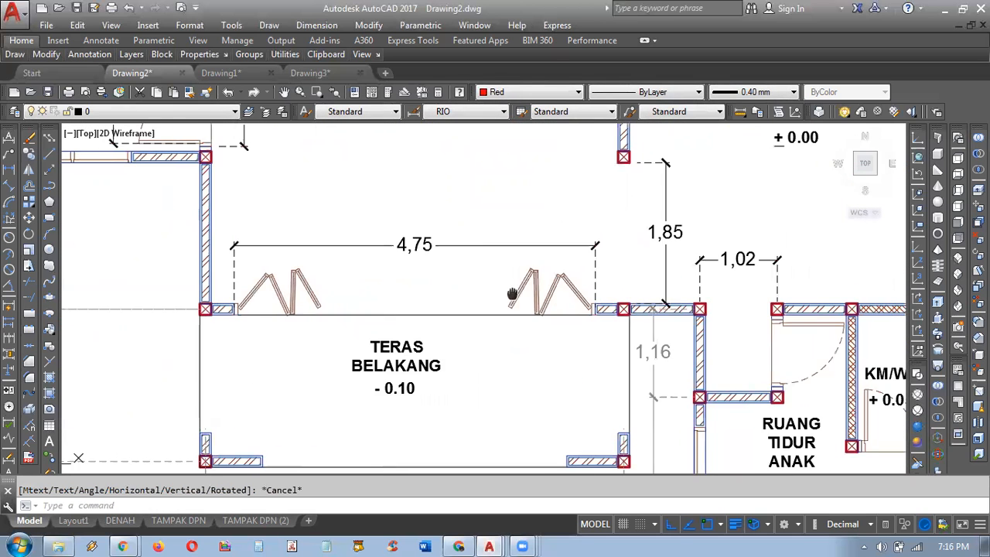
middle_drag(715, 360, 470, 315)
scroll(503, 311, down, 5)
scroll(498, 313, up, 9)
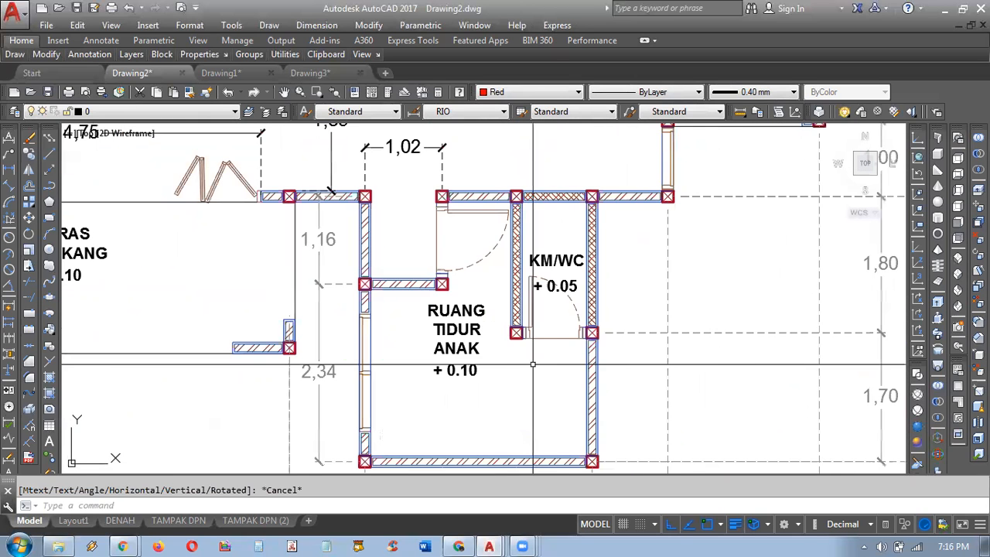
scroll(494, 317, down, 8)
middle_drag(249, 203, 326, 252)
scroll(313, 263, up, 3)
scroll(141, 183, up, 6)
middle_drag(147, 191, 213, 292)
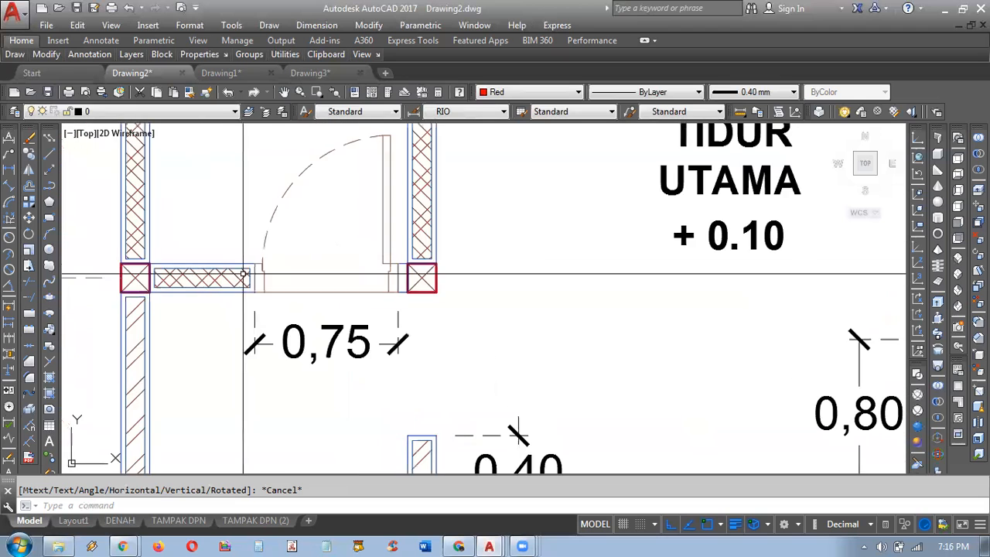
Step: Add a horizontal linear dimension between the inner frame edges of the KM/WC door beside RUANG TIDUR UTAMA, placed just above the opening
scroll(251, 269, up, 2)
click(485, 208)
key(Escape)
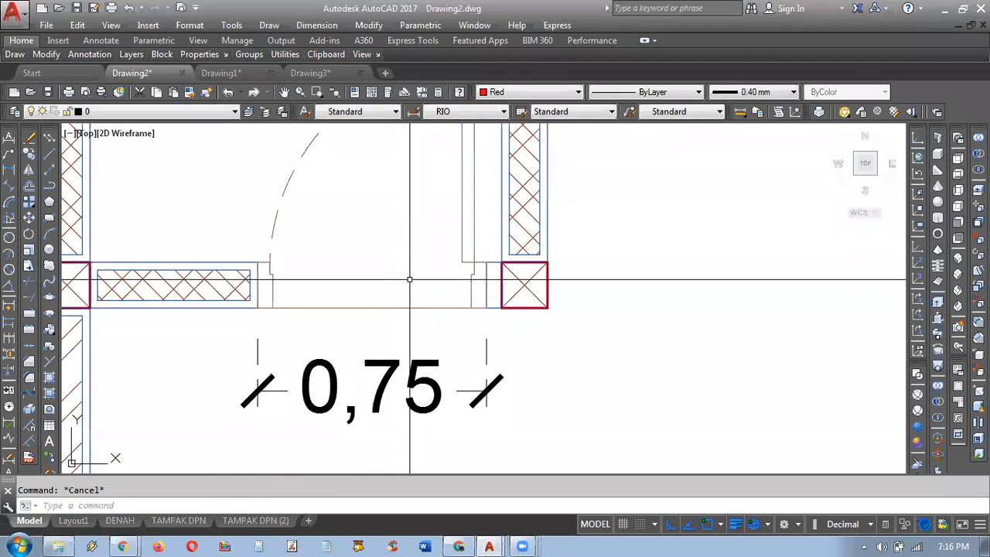
scroll(414, 278, down, 4)
scroll(408, 252, up, 4)
key(space)
scroll(274, 314, up, 4)
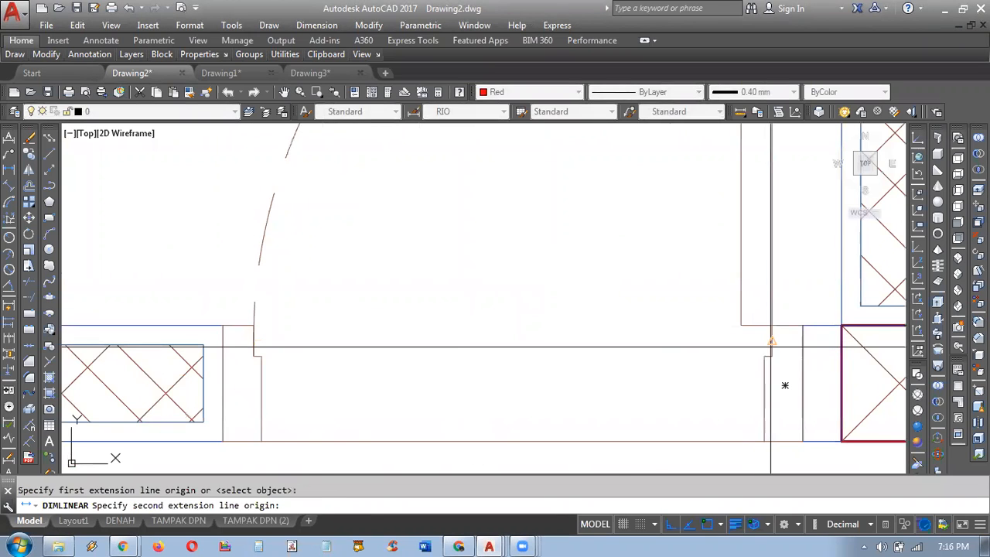
click(771, 341)
scroll(654, 258, down, 4)
click(617, 245)
scroll(617, 248, down, 4)
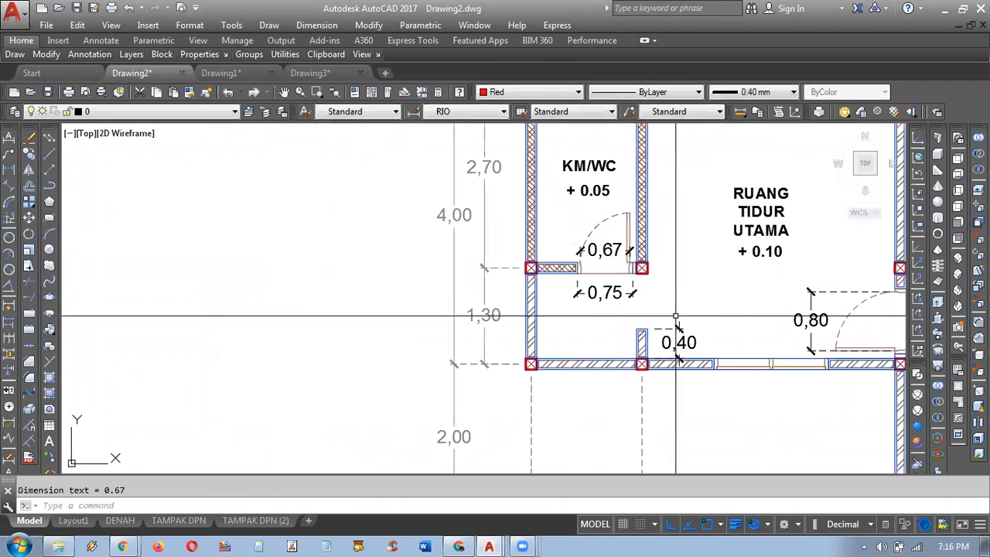
Step: Examine the dimensions around TERAS BELAKANG, the RUANG TIDUR ANAK passage and its adjoining KM/WC
scroll(675, 317, down, 4)
scroll(503, 364, up, 4)
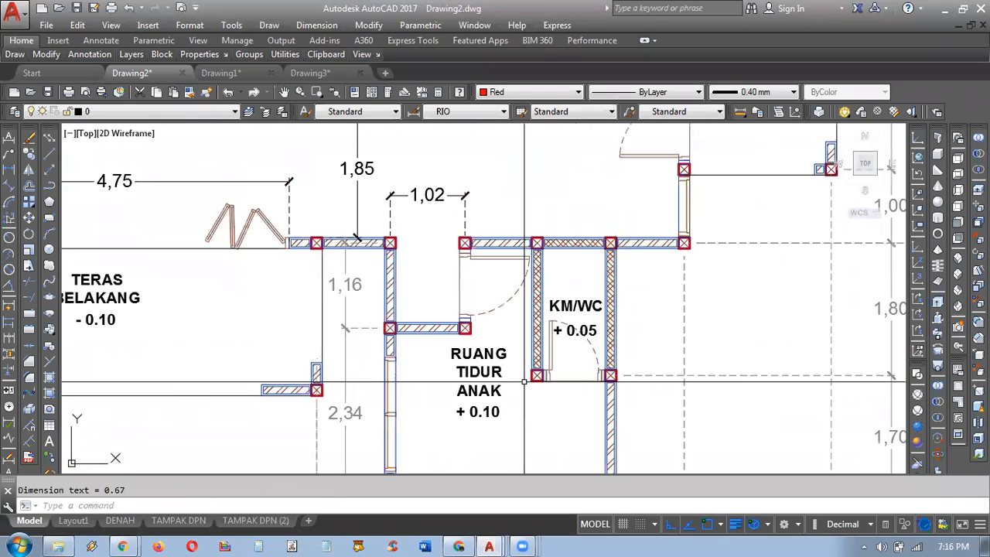
scroll(571, 356, down, 5)
scroll(524, 300, up, 7)
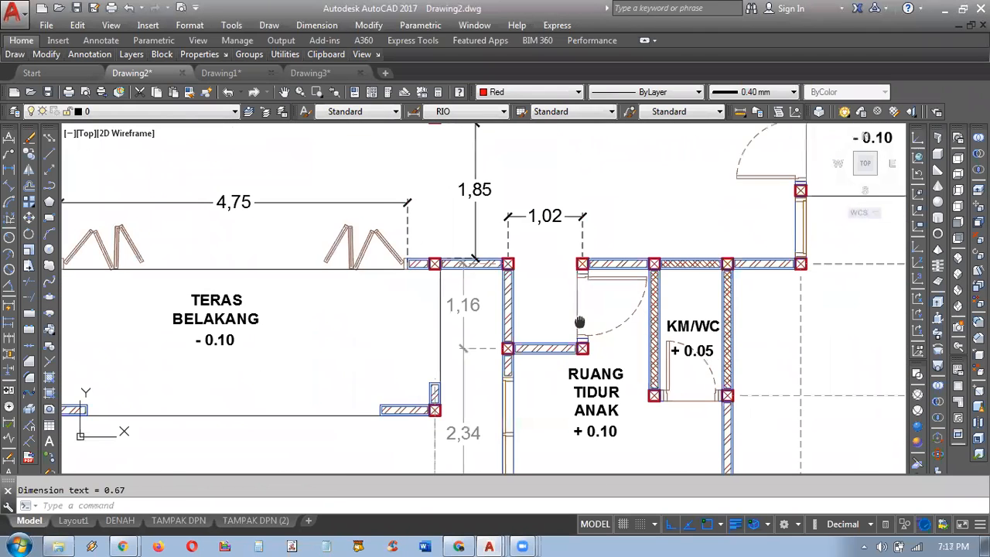
scroll(524, 300, up, 2)
scroll(522, 313, down, 2)
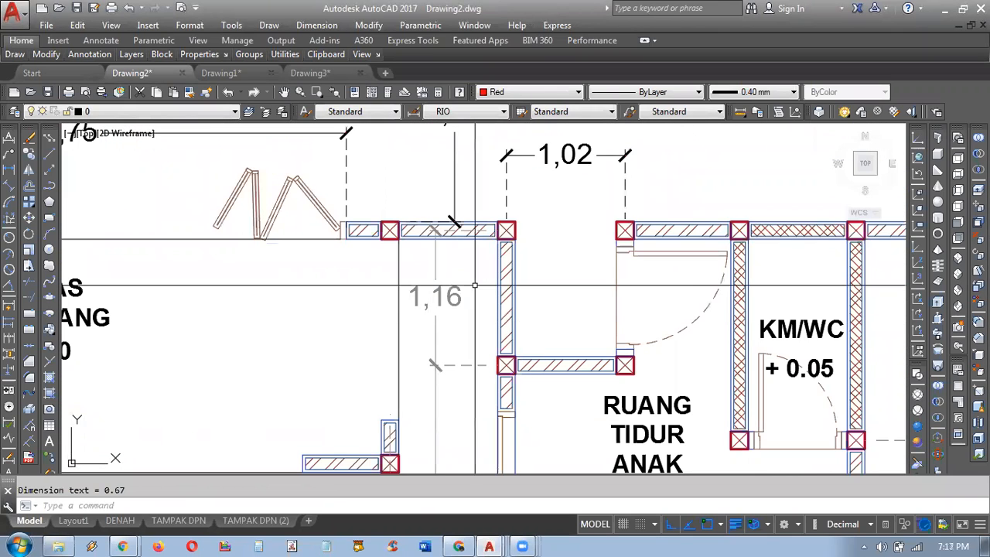
middle_drag(467, 310, 494, 315)
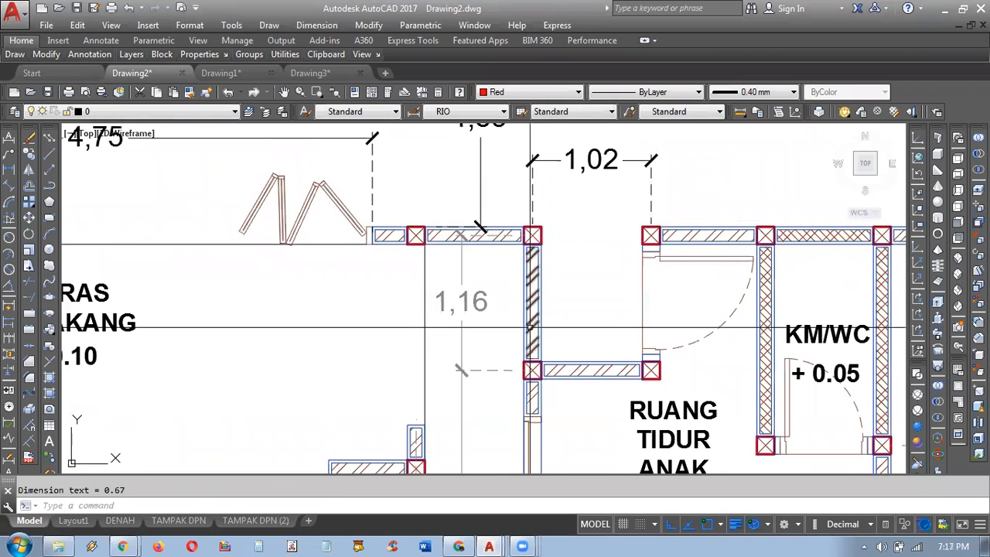
scroll(611, 306, down, 4)
scroll(614, 324, down, 3)
scroll(619, 337, up, 3)
middle_drag(619, 336, 522, 240)
scroll(593, 351, up, 2)
middle_drag(503, 286, 543, 359)
scroll(543, 352, down, 4)
middle_drag(464, 297, 415, 325)
scroll(479, 302, up, 2)
scroll(652, 374, up, 2)
scroll(309, 268, down, 2)
middle_drag(266, 259, 386, 310)
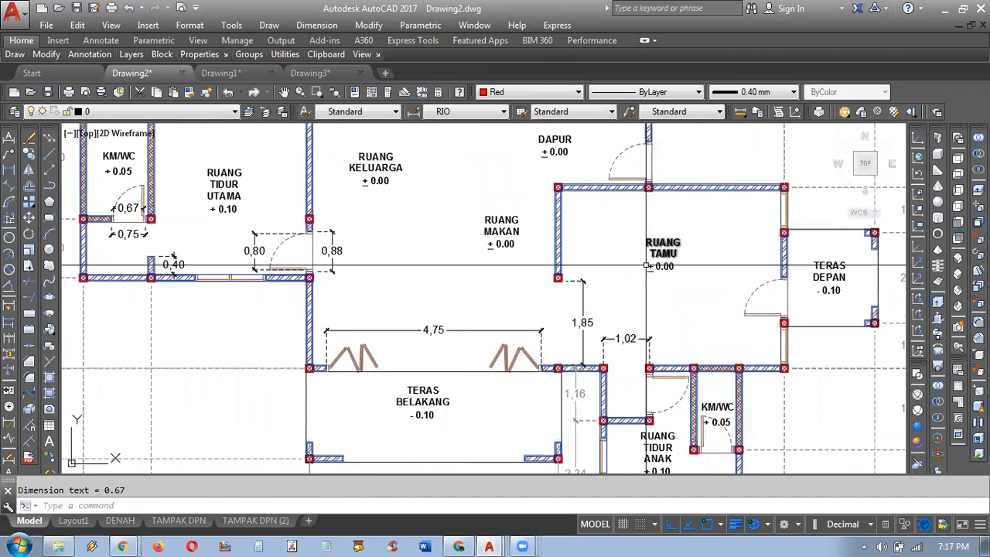
Step: Review the interior dimensions around RUANG TAMU and RUANG TIDUR ANAK, then across the whole floor plan with its outer dimension chains
middle_drag(702, 280, 627, 249)
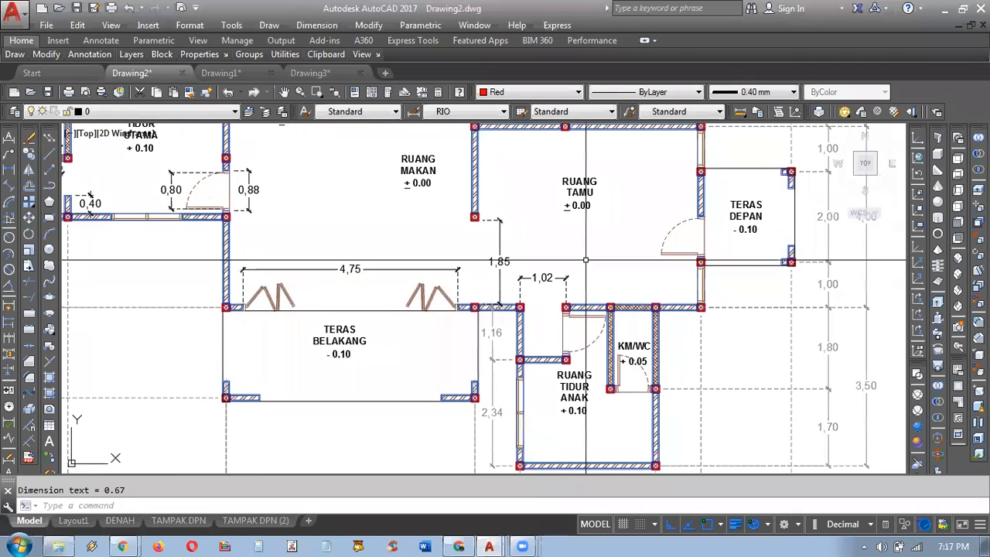
scroll(529, 307, up, 3)
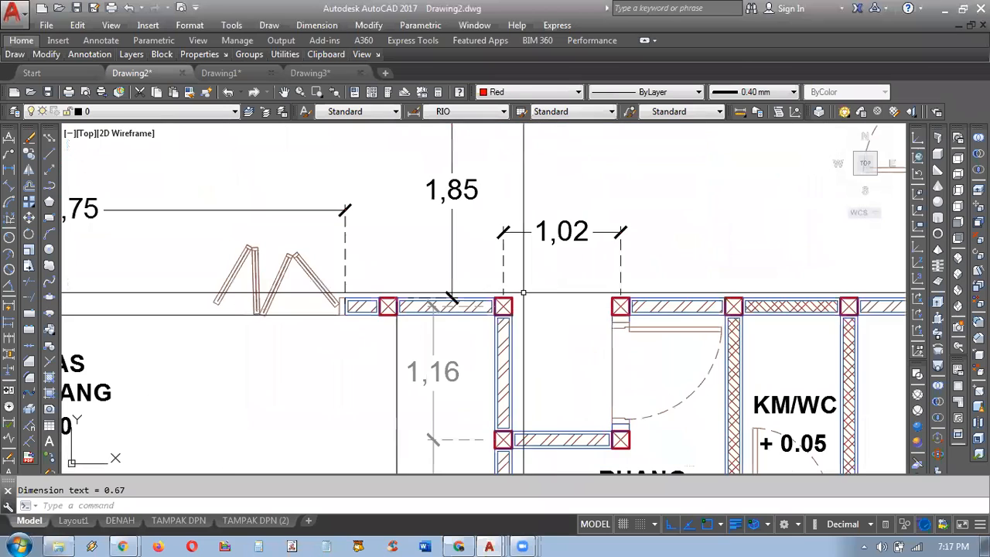
scroll(555, 307, down, 3)
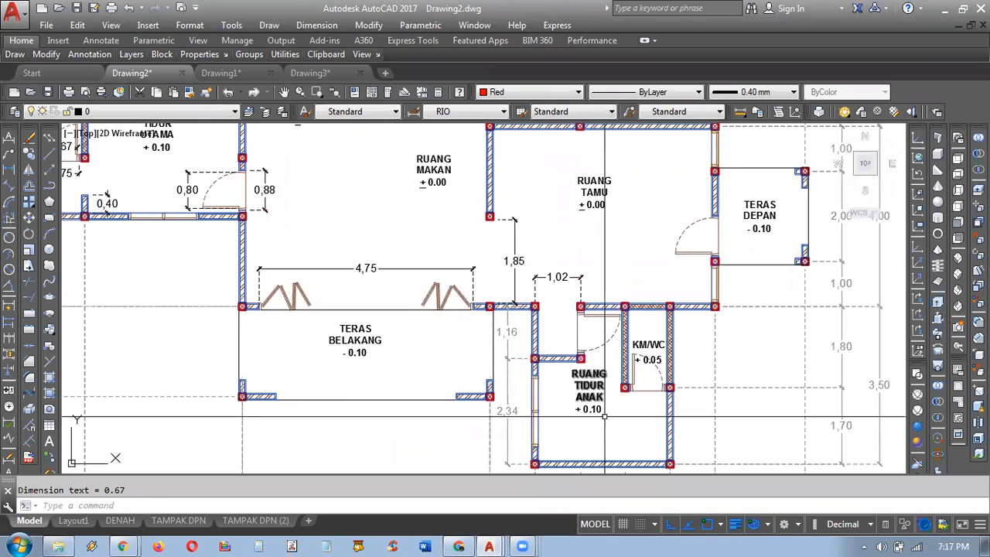
scroll(588, 373, down, 5)
scroll(584, 362, up, 5)
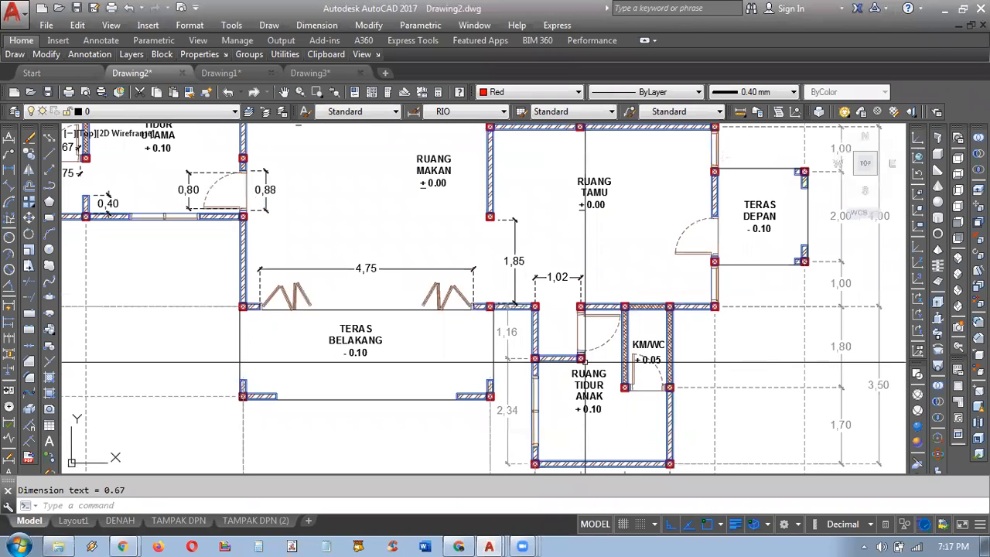
middle_drag(595, 375, 596, 382)
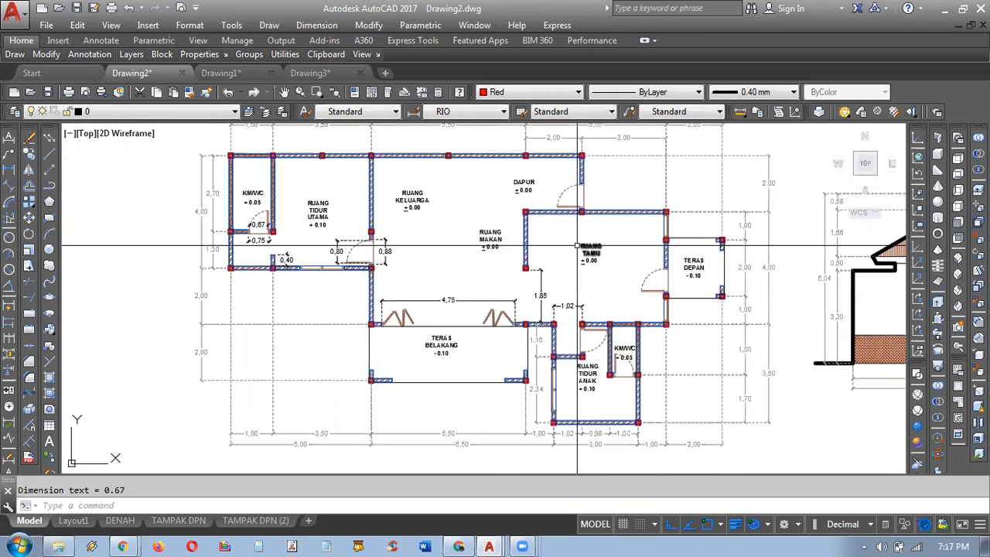
scroll(613, 252, up, 3)
mouse_move(612, 252)
middle_down()
mouse_move(619, 224)
mouse_move(634, 278)
mouse_move(666, 314)
middle_up()
mouse_move(666, 246)
middle_down()
mouse_move(638, 207)
mouse_move(666, 182)
mouse_move(653, 172)
mouse_move(653, 128)
mouse_move(656, 362)
middle_up()
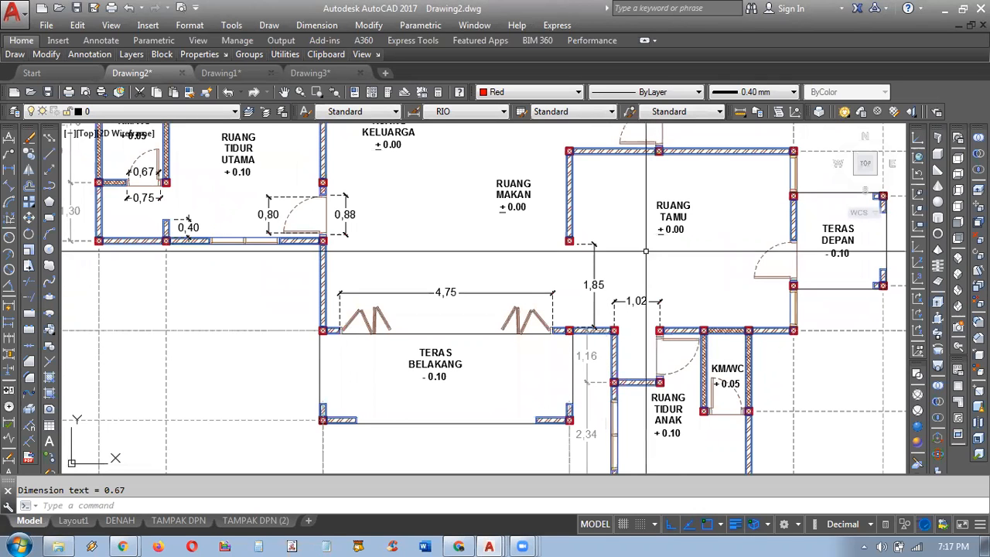
scroll(653, 367, down, 1)
scroll(654, 335, up, 1)
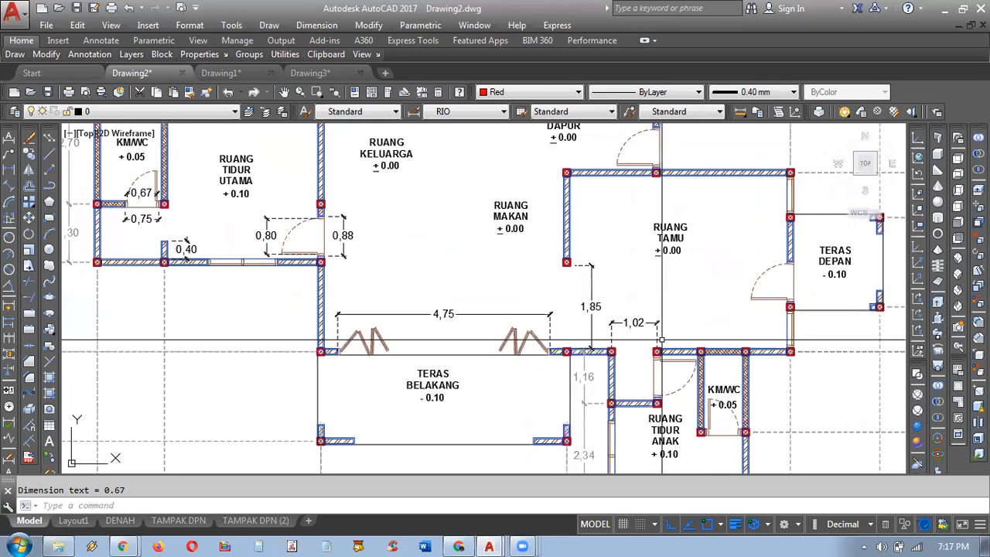
mouse_move(680, 314)
middle_down()
mouse_move(661, 272)
mouse_move(594, 245)
middle_up()
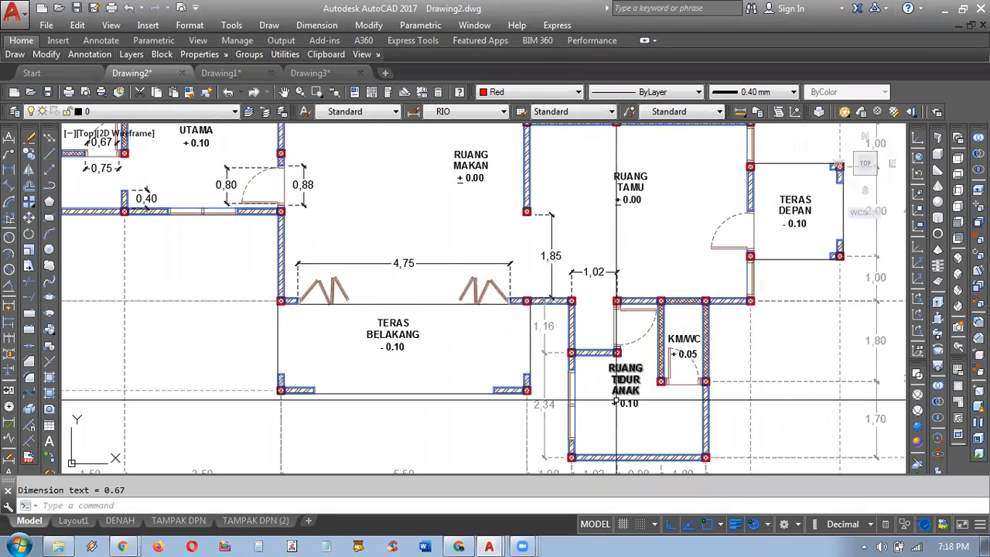
mouse_move(584, 272)
middle_down()
mouse_move(577, 284)
mouse_move(565, 279)
mouse_move(607, 265)
middle_up()
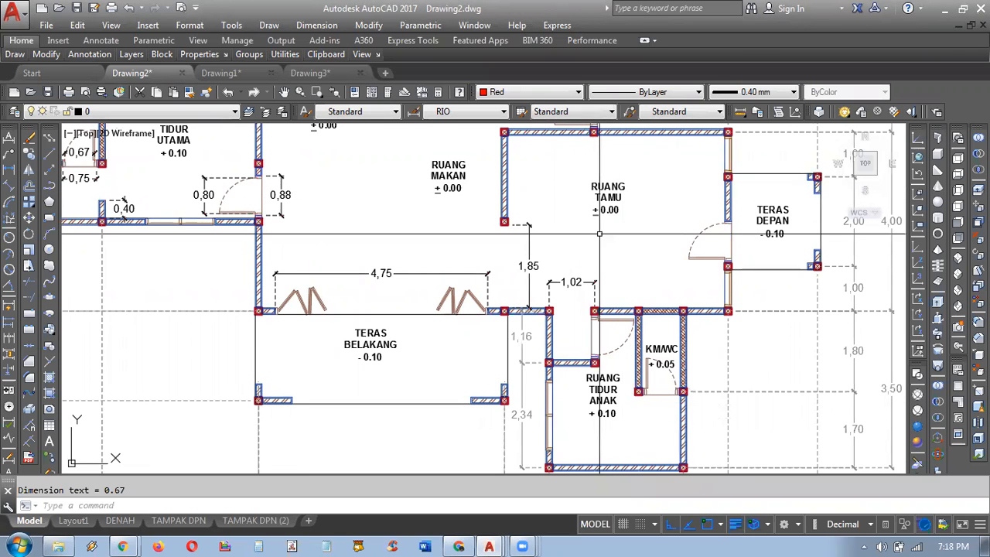
middle_drag(600, 272, 632, 287)
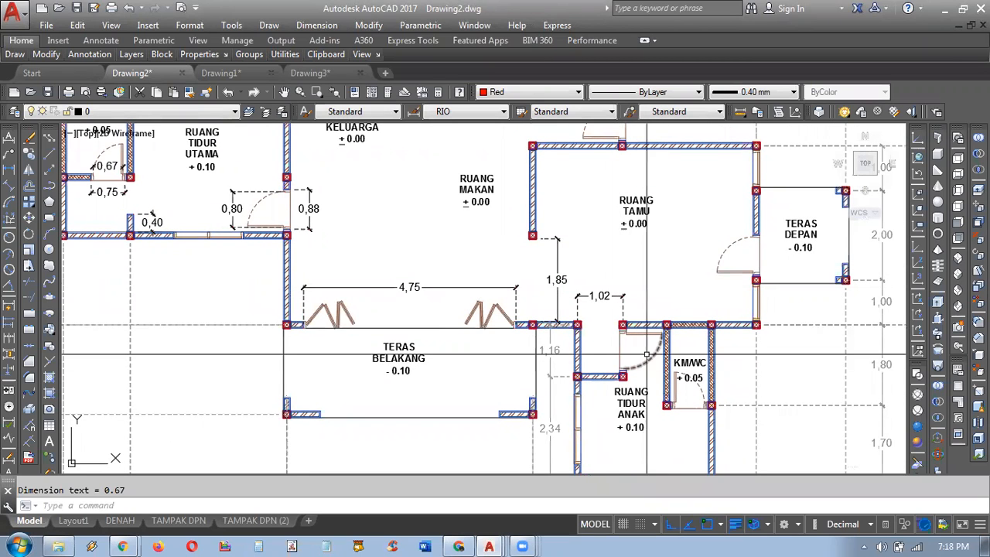
middle_drag(584, 327, 537, 312)
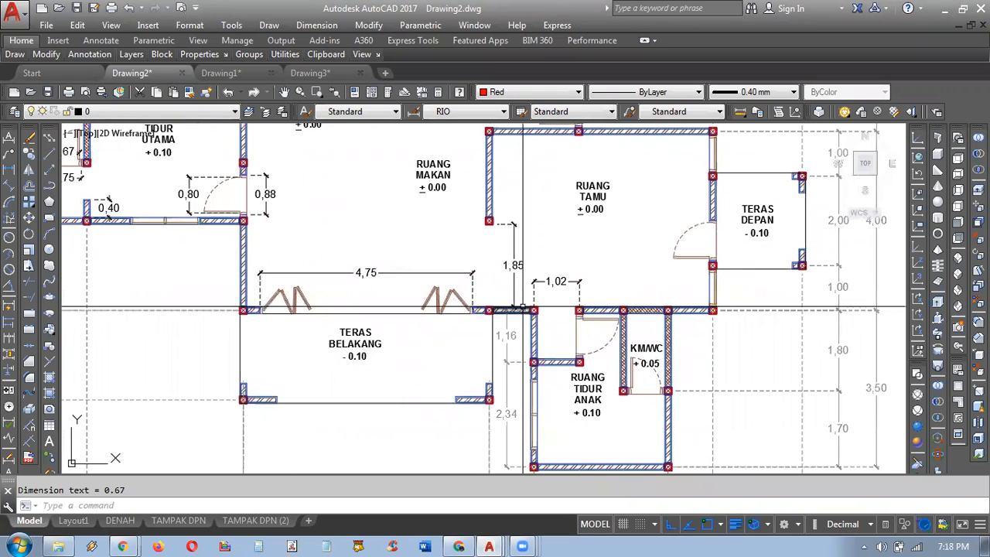
scroll(523, 308, down, 3)
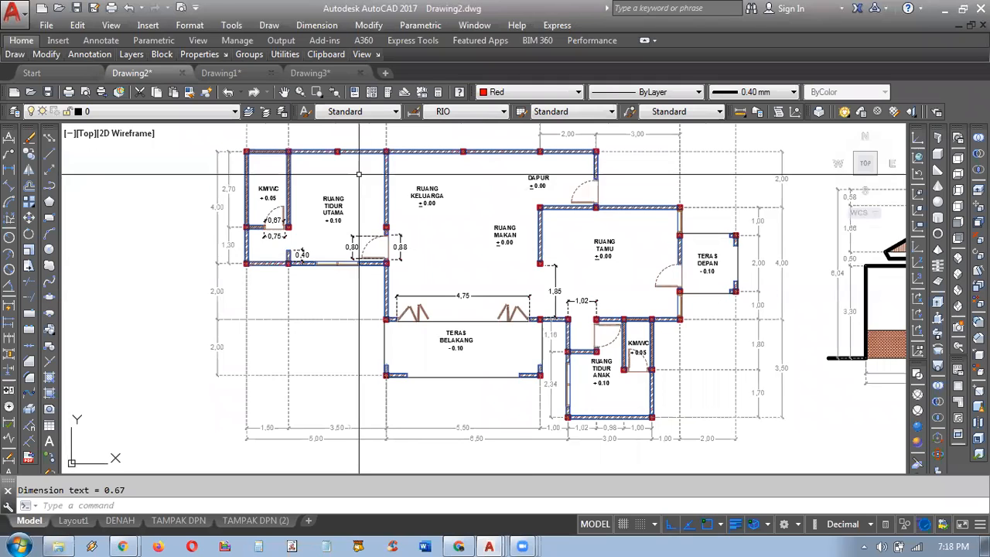
scroll(593, 299, up, 3)
mouse_move(606, 305)
middle_down()
mouse_move(624, 274)
mouse_move(663, 331)
mouse_move(670, 392)
mouse_move(567, 249)
mouse_move(577, 281)
mouse_move(618, 308)
middle_up()
scroll(618, 308, down, 3)
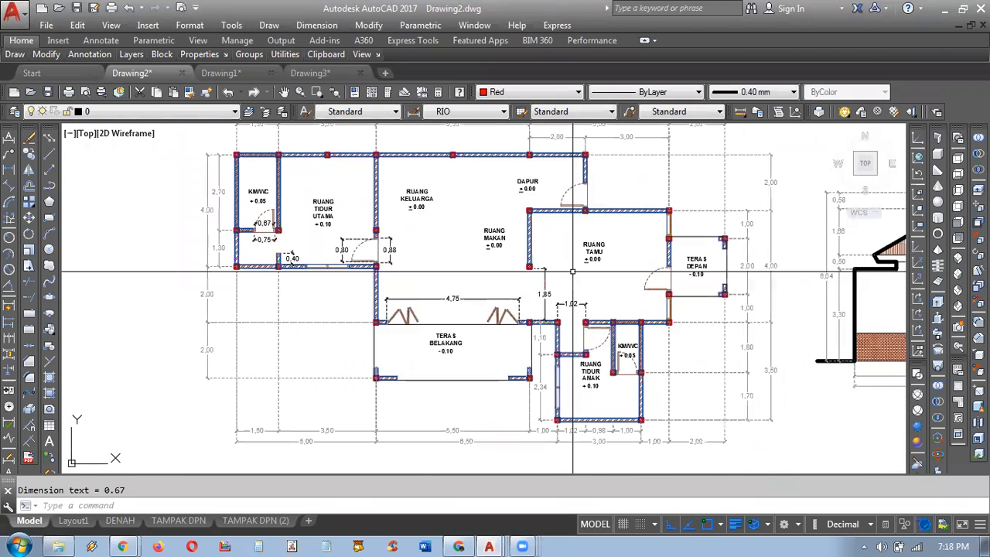
Step: Review the whole floor plan together with its outer dimension chains
text(w)
key(Return)
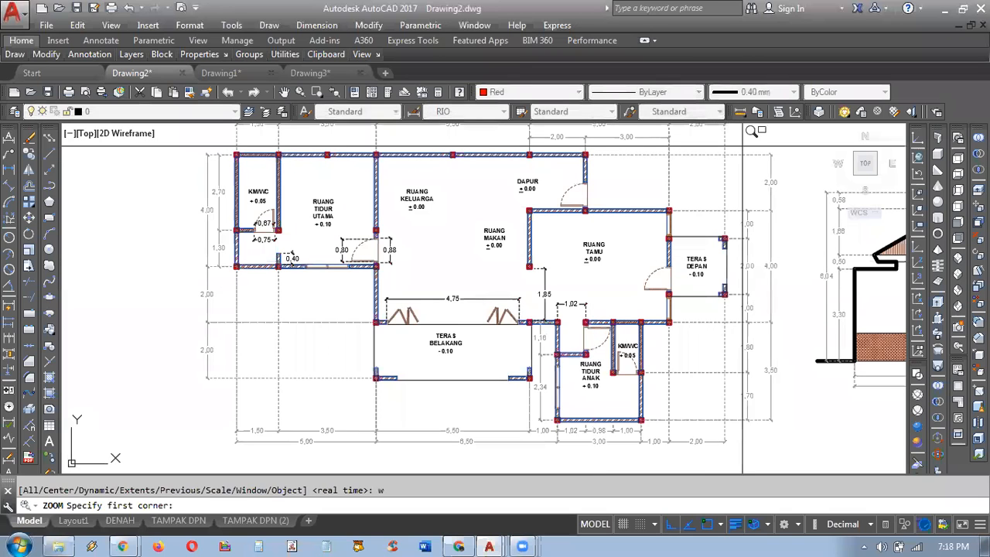
click(751, 132)
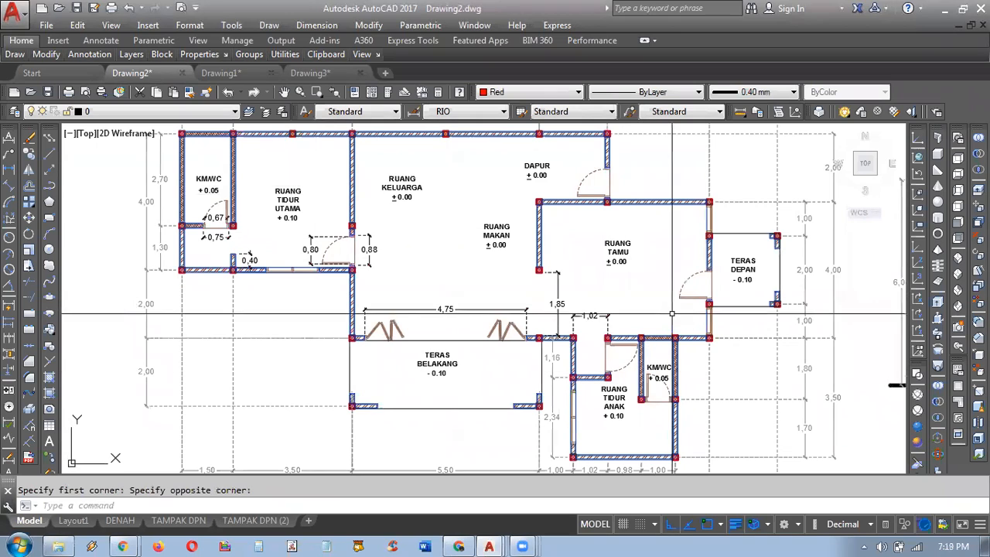
scroll(633, 312, down, 2)
middle_drag(629, 210, 579, 210)
text(z)
key(Return)
text(w)
key(Return)
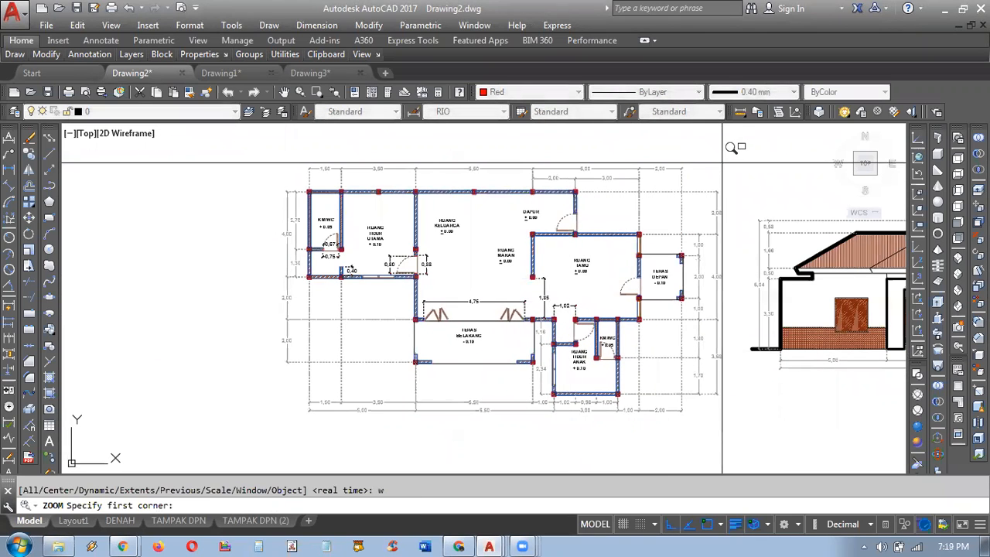
click(725, 162)
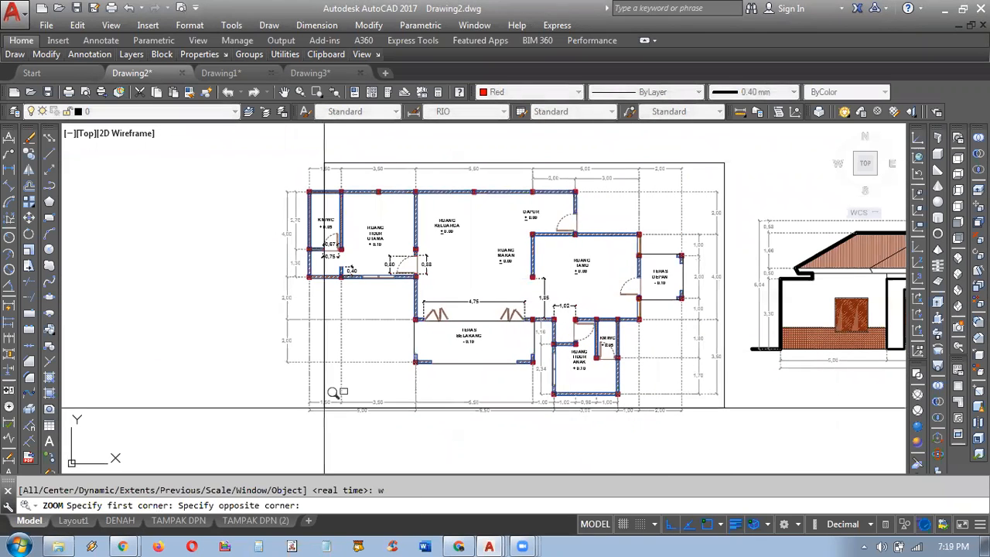
click(279, 423)
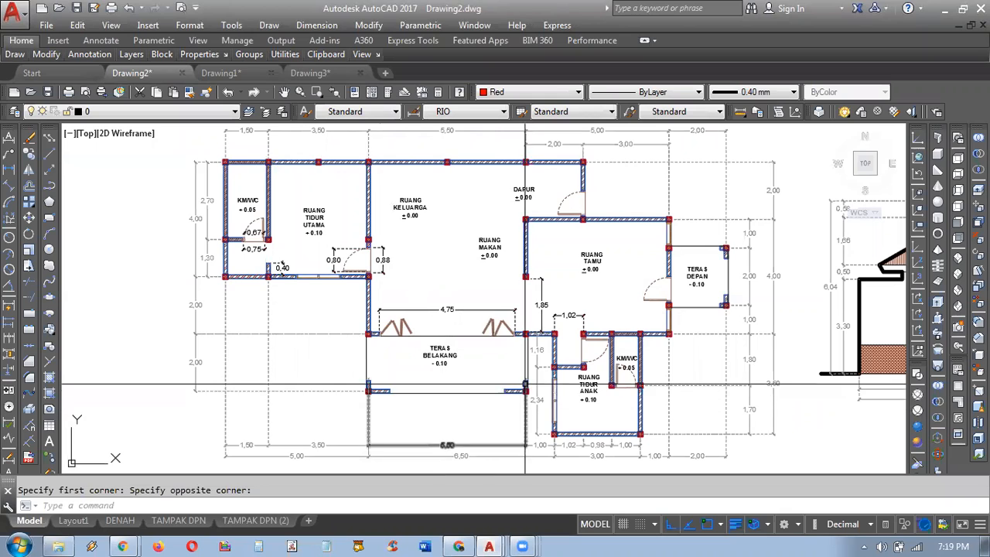
Step: Add a horizontal linear dimension below TERAS BELAKANG's lower-left corner, from the column centre to the end of the short wall
scroll(390, 420, up, 6)
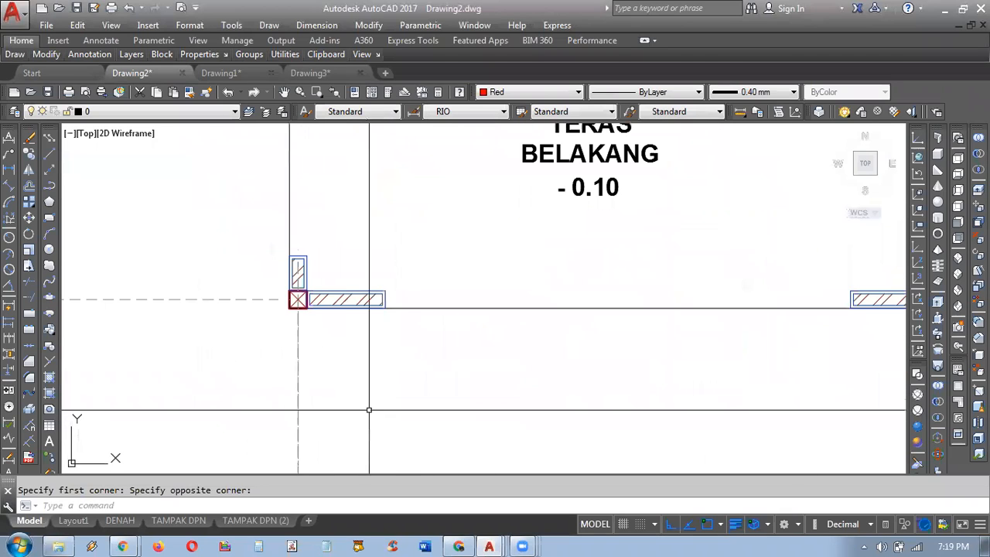
click(14, 172)
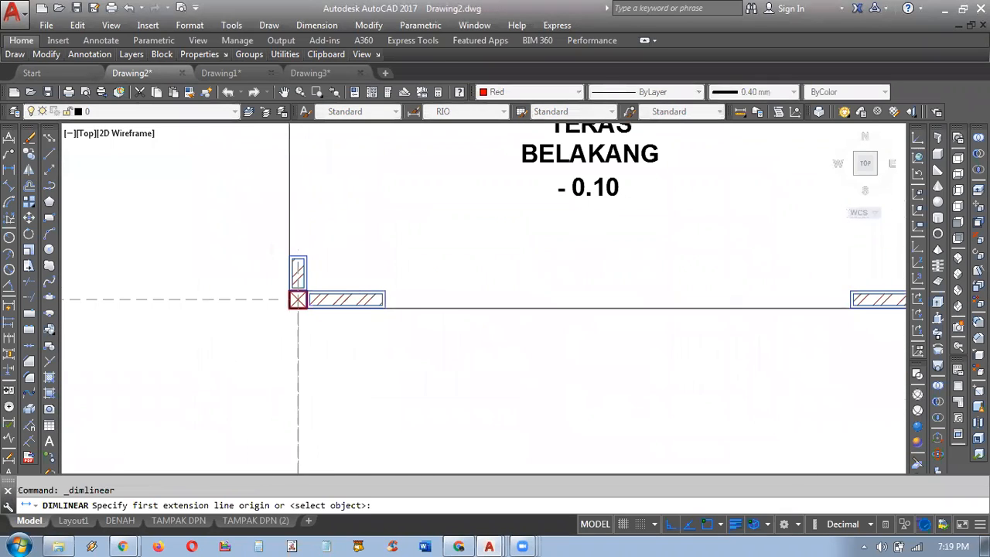
scroll(294, 309, up, 2)
scroll(242, 272, up, 3)
scroll(243, 272, down, 2)
click(243, 267)
click(464, 289)
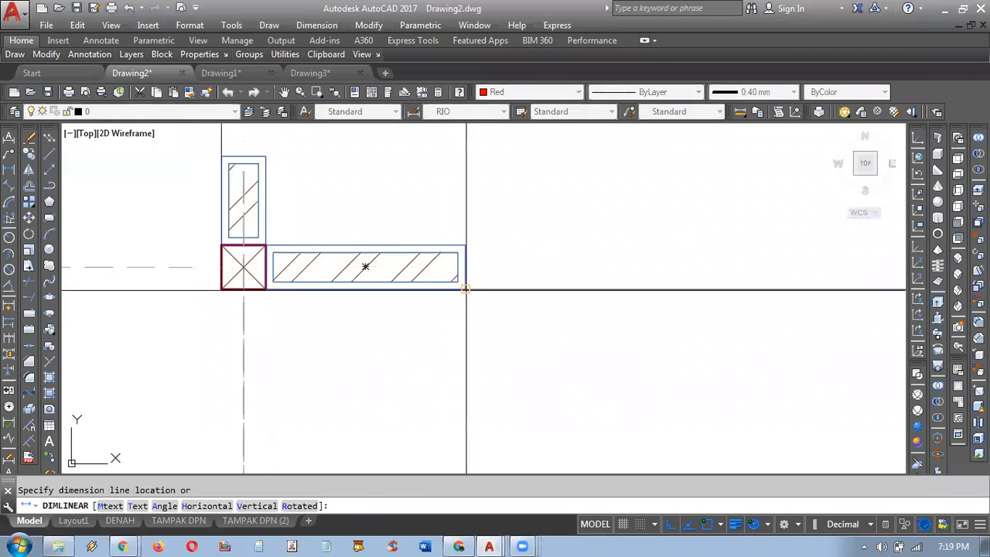
click(451, 391)
Step: Add a vertical linear dimension outside TERAS BELAKANG's lower-left corner, from the column centre to the upper end of the wall stub
key(Return)
scroll(451, 391, down, 2)
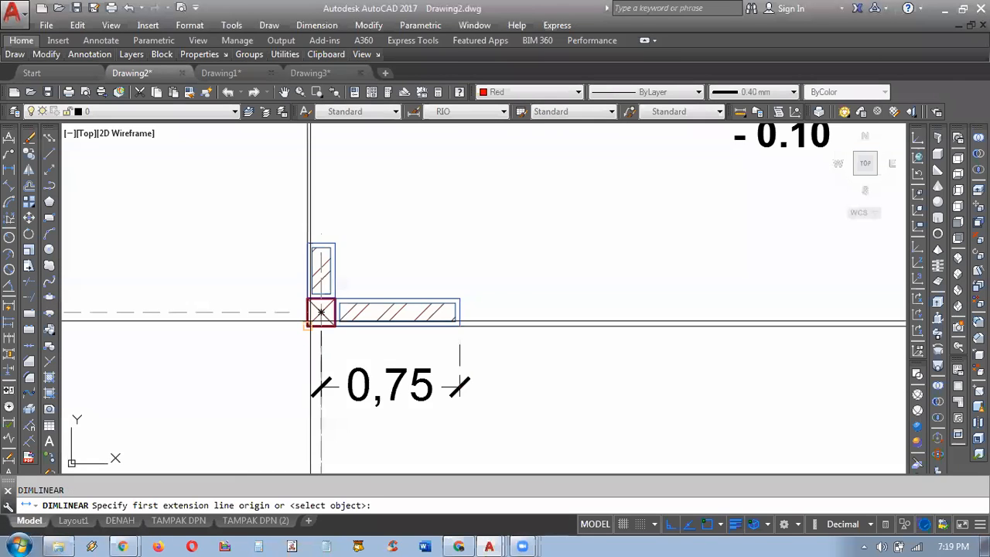
scroll(261, 263, up, 2)
click(358, 341)
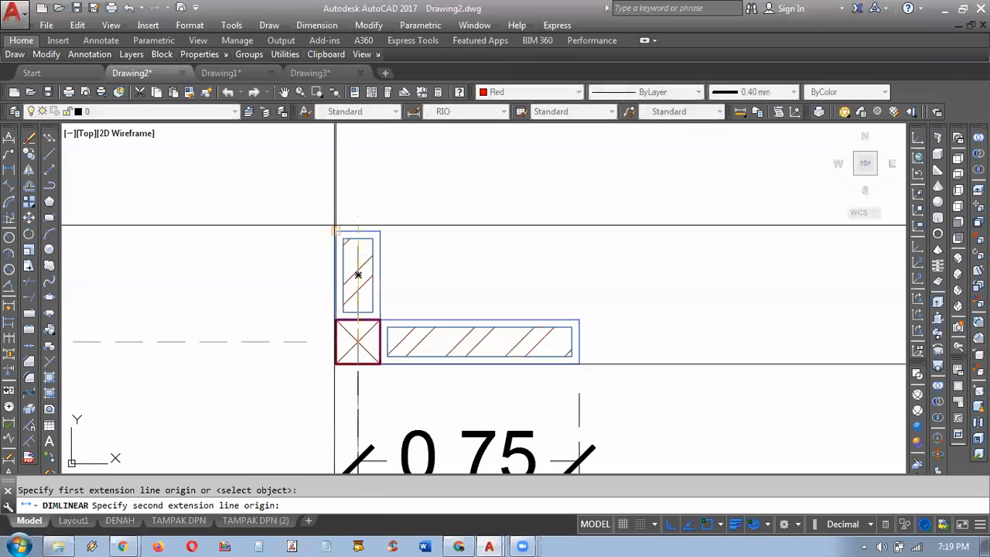
click(335, 230)
click(166, 224)
scroll(209, 239, down, 3)
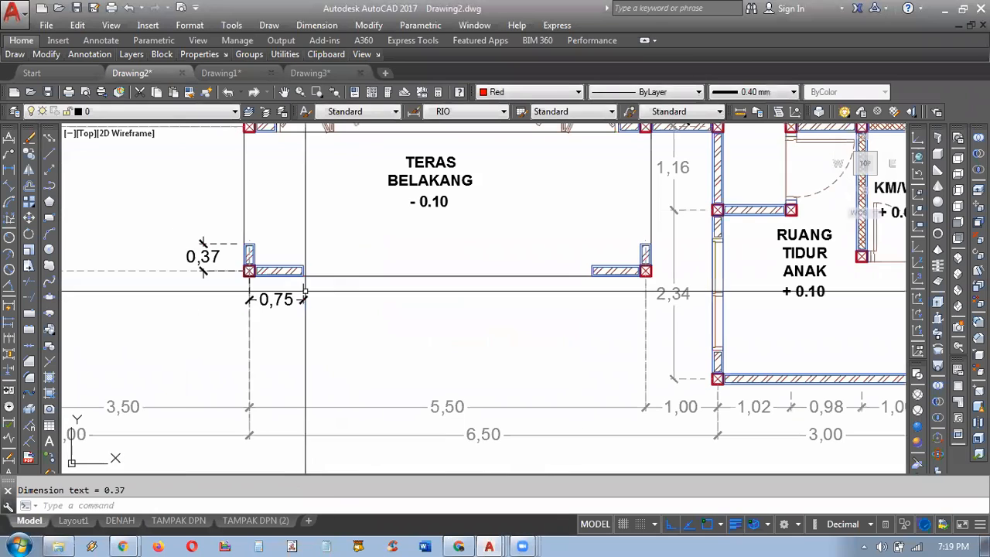
Step: Add a horizontal linear dimension below TERAS DEPAN's lower-right corner, from the column centre to the left end of the wall stub
scroll(321, 286, down, 2)
middle_drag(559, 237, 447, 238)
middle_drag(717, 232, 579, 320)
scroll(603, 229, up, 4)
key(space)
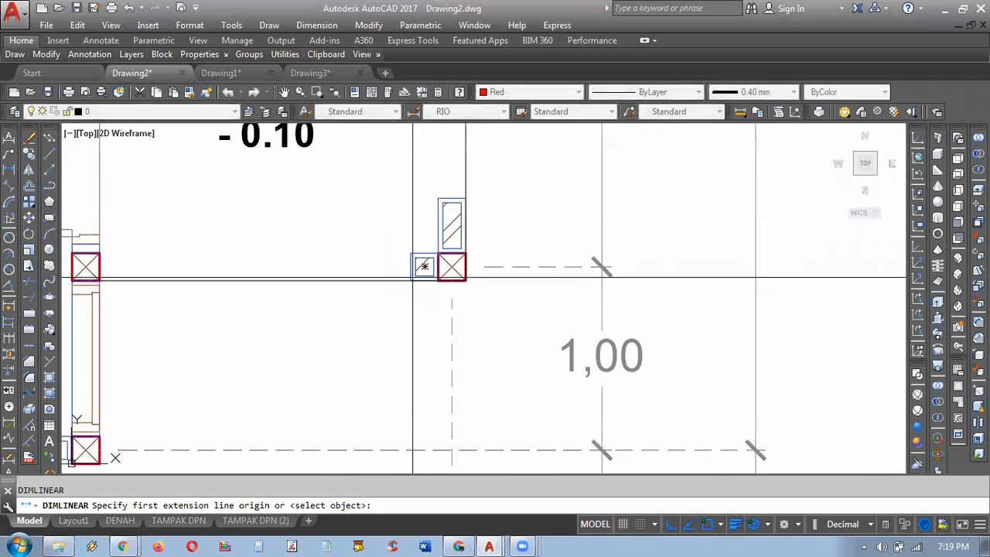
scroll(451, 286, up, 2)
click(452, 266)
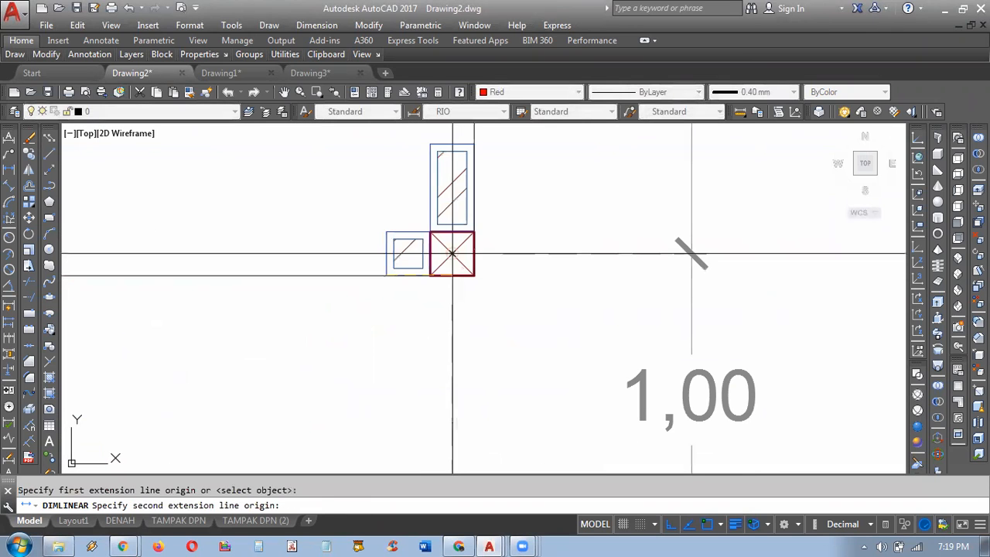
click(386, 275)
scroll(383, 369, down, 2)
scroll(383, 360, down, 2)
middle_drag(400, 328, 403, 396)
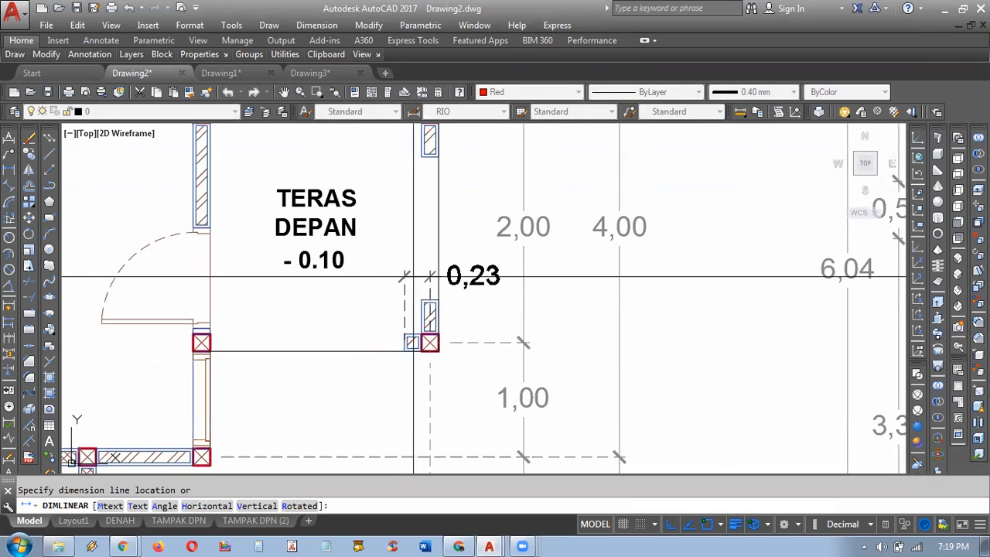
middle_drag(403, 340, 458, 239)
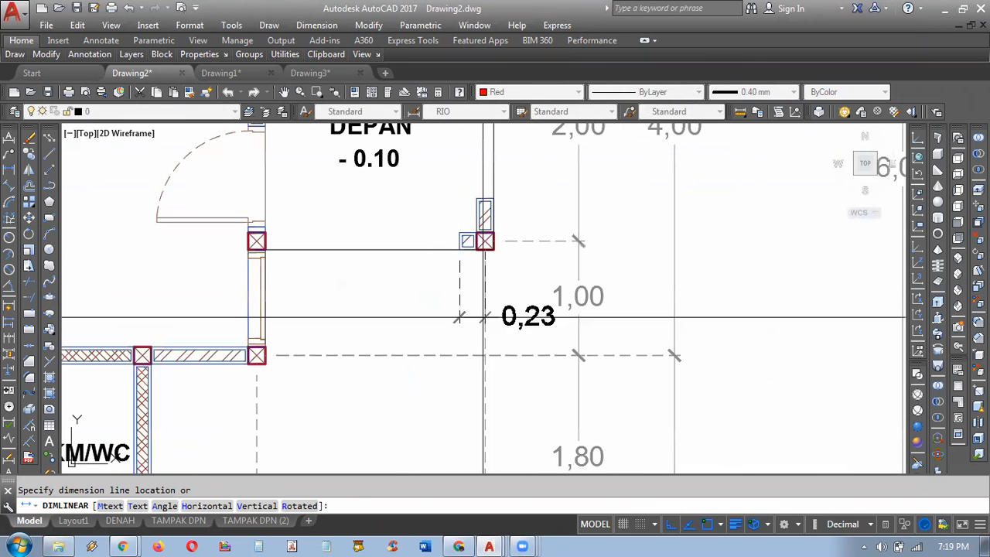
click(457, 330)
Step: Add a vertical linear dimension outside TERAS DEPAN's lower-right corner, between the column centre and the upper end of the wall stub
key(Return)
scroll(457, 232, up, 4)
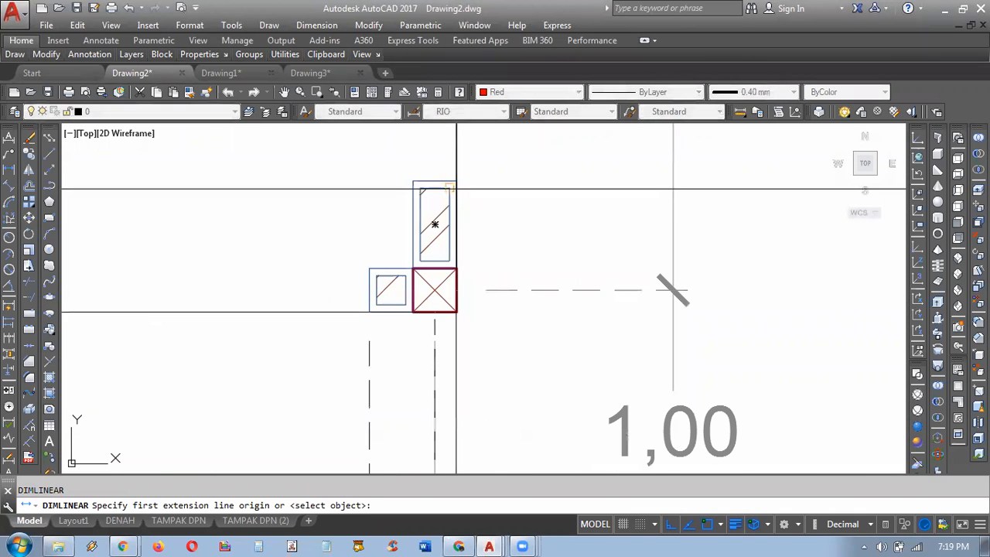
click(458, 310)
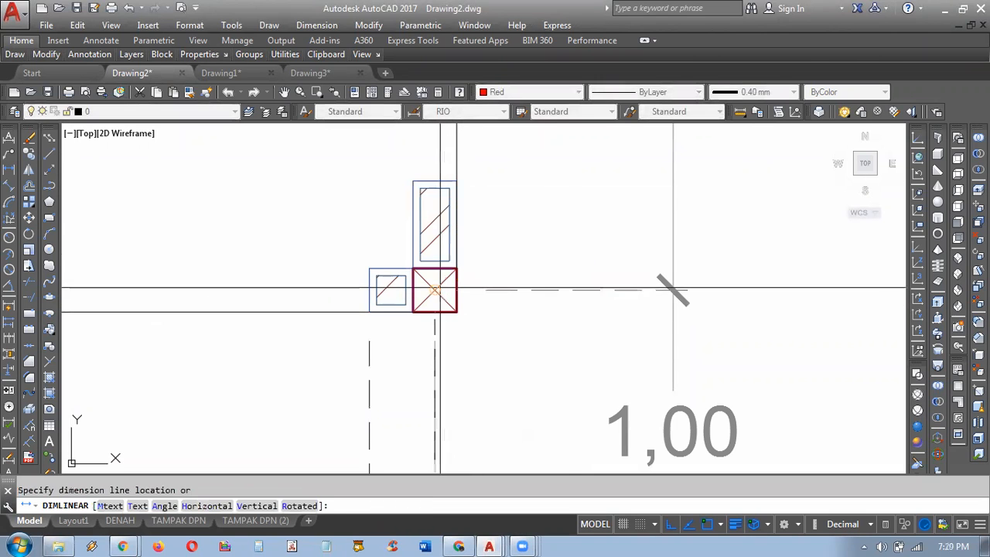
click(563, 220)
scroll(597, 274, down, 5)
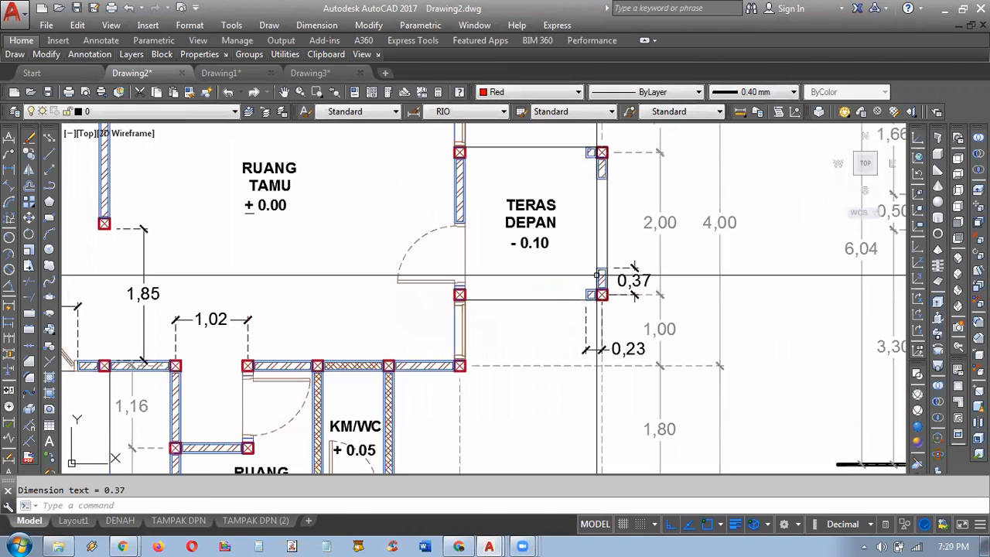
Step: Examine the windows and columns in the wall between RUANG TAMU and TERAS DEPAN
middle_drag(597, 274, 716, 294)
scroll(596, 320, up, 2)
mouse_move(603, 321)
middle_down()
mouse_move(582, 293)
mouse_move(505, 273)
mouse_move(515, 325)
middle_up()
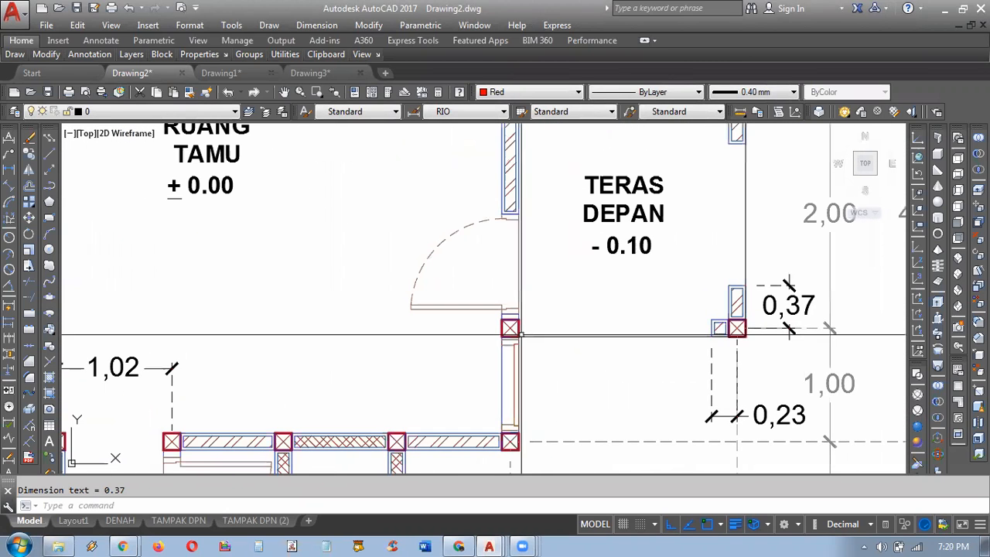
scroll(504, 389, up, 4)
middle_drag(505, 389, 495, 329)
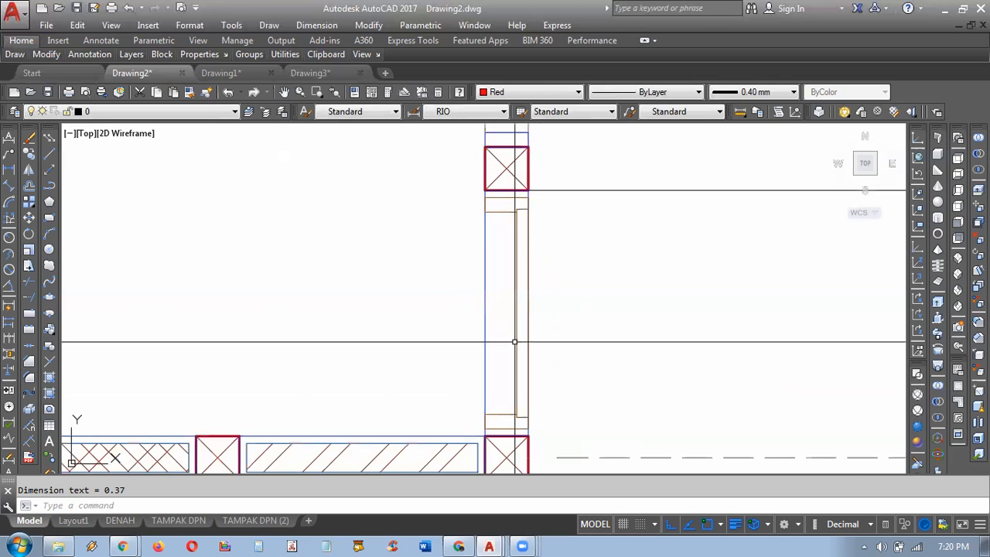
scroll(515, 341, down, 3)
middle_drag(536, 248, 568, 410)
scroll(541, 265, up, 2)
middle_drag(541, 265, 551, 371)
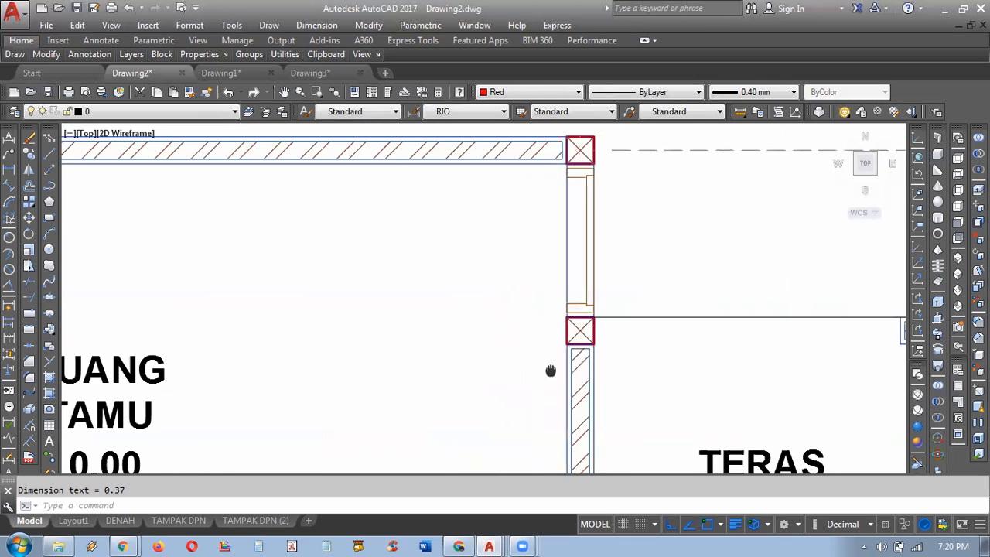
Step: Check the full floor plan with the terrace wall dimensions and outer dimension chains in view
scroll(551, 371, down, 5)
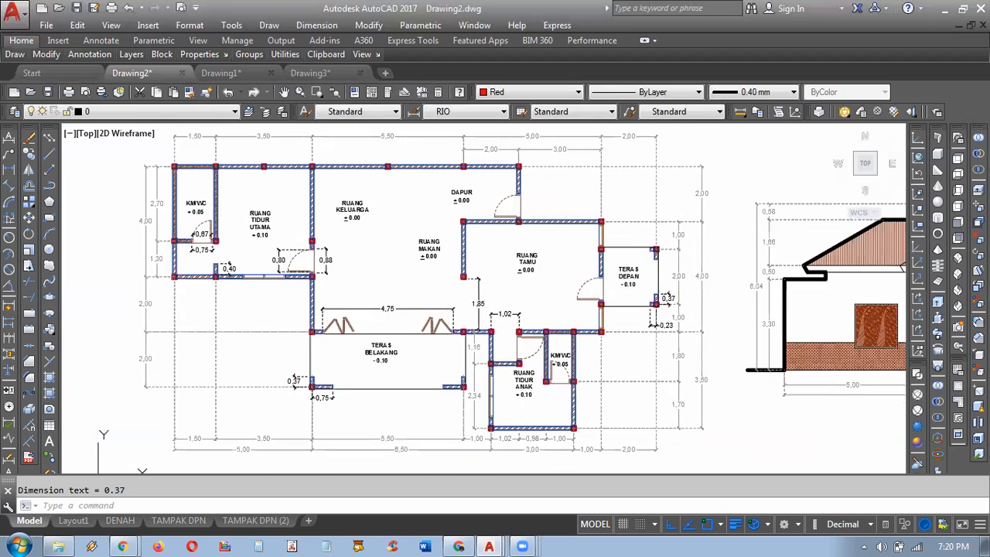
text(z)
key(Return)
text(w)
key(Return)
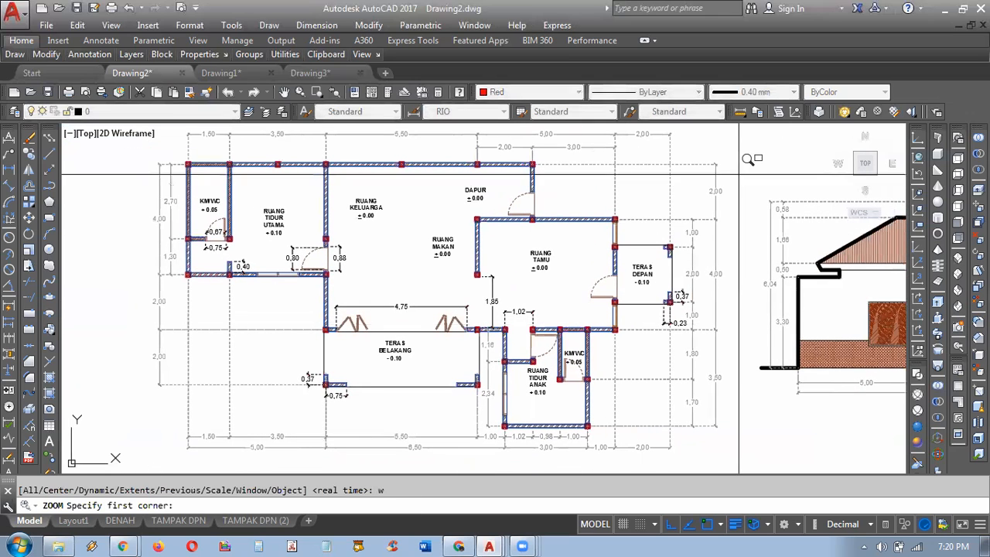
click(721, 126)
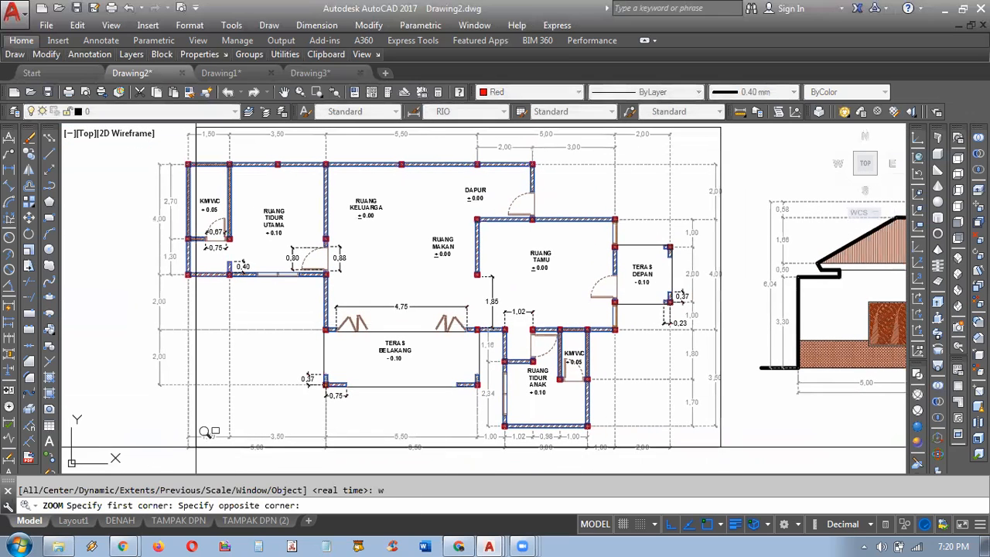
click(155, 461)
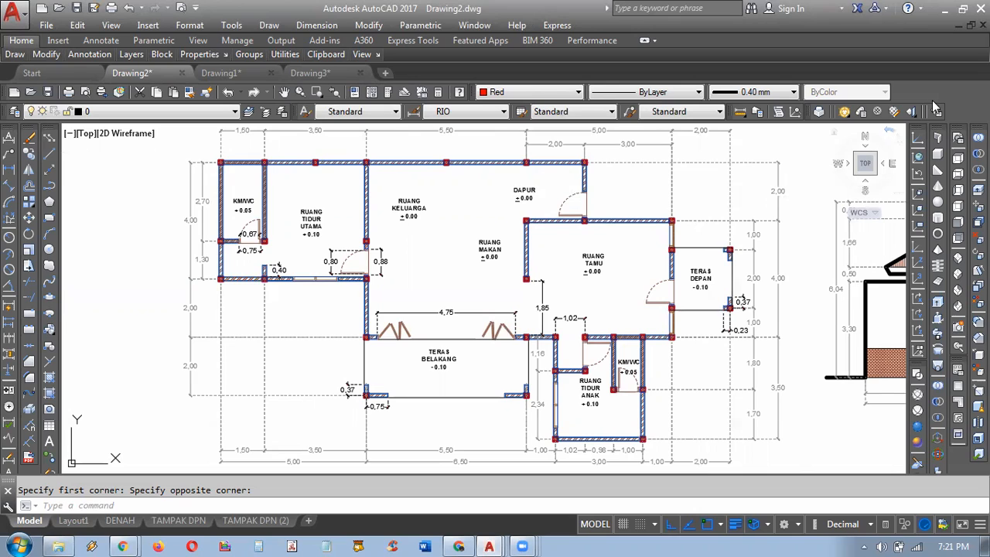
Step: Inspect the column at TERAS BELAKANG's lower-left corner as the starting point of the two wall dimensions
scroll(525, 333, up, 6)
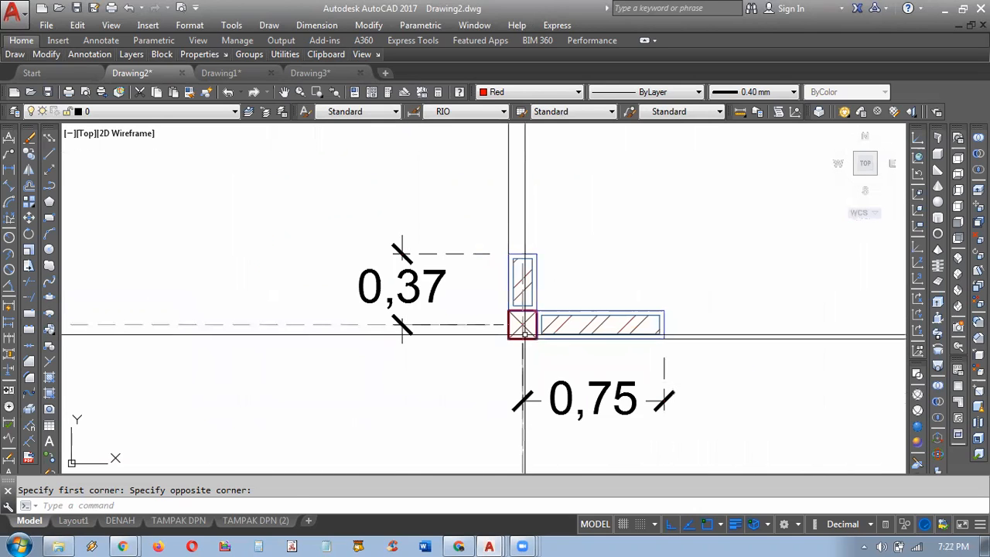
scroll(524, 333, up, 2)
click(493, 345)
click(567, 288)
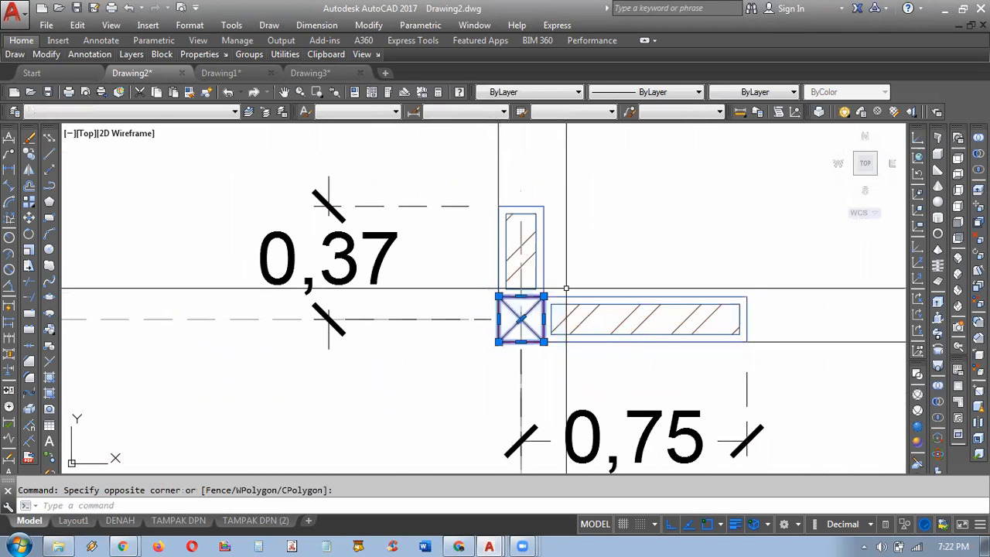
middle_drag(587, 286, 527, 282)
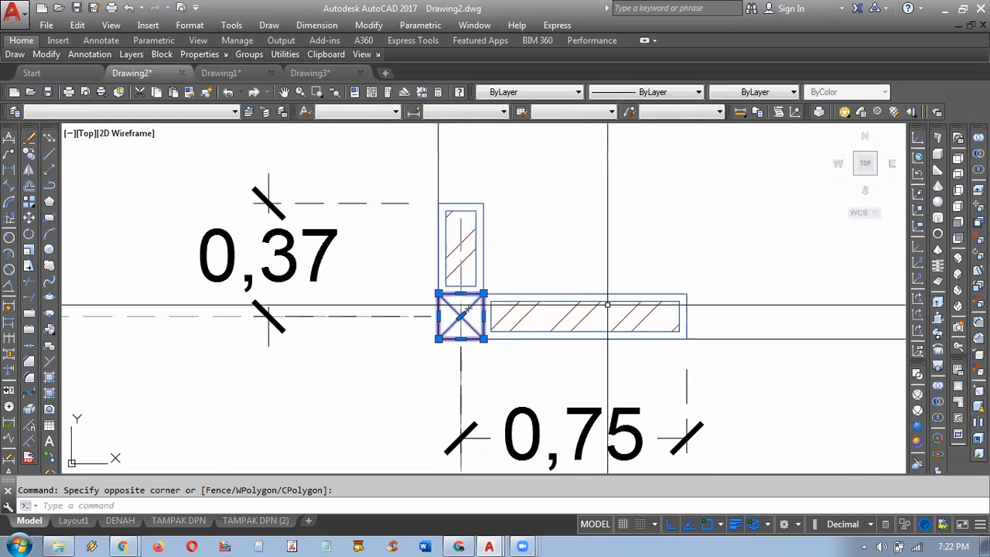
key(Escape)
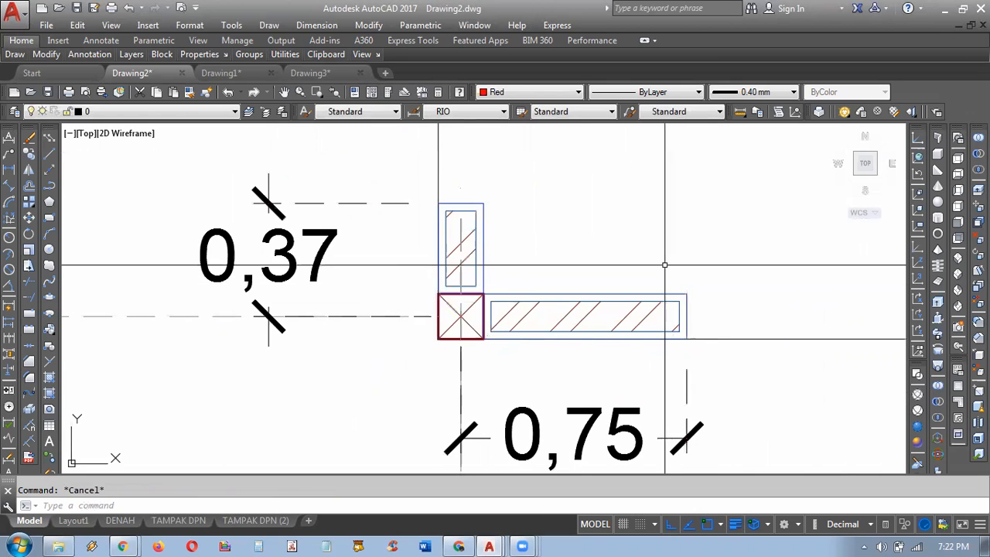
Step: Compare the short walls at both lower corners of TERAS BELAKANG and look over the entire plan again
scroll(664, 264, down, 2)
middle_drag(688, 274, 365, 274)
scroll(396, 284, down, 2)
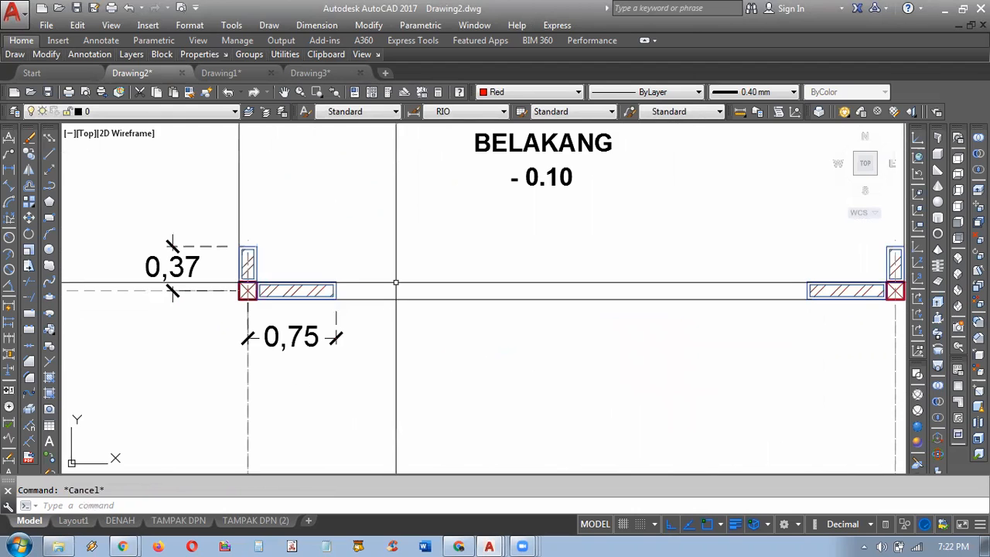
scroll(488, 282, down, 4)
middle_drag(488, 283, 355, 288)
scroll(408, 340, up, 4)
scroll(357, 287, down, 2)
scroll(349, 283, up, 2)
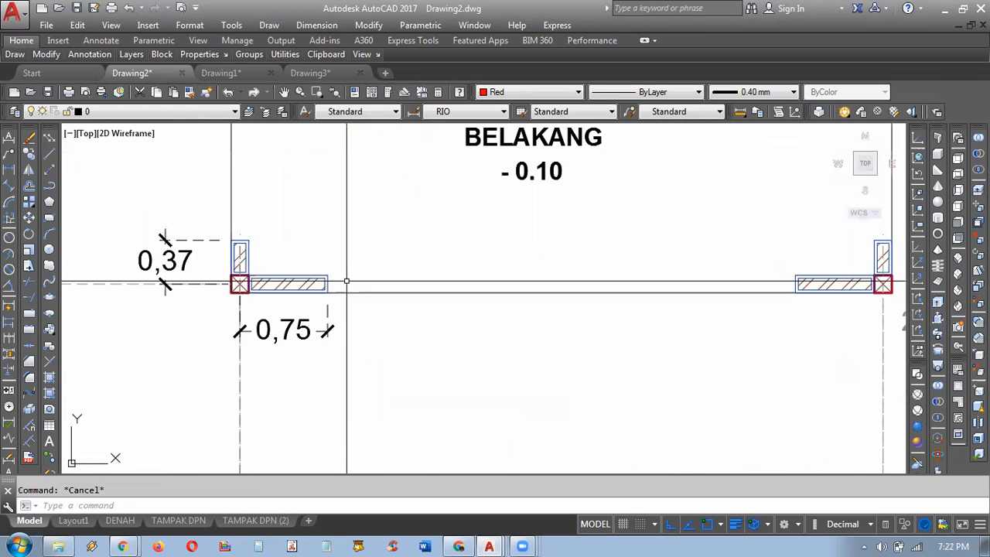
scroll(317, 285, down, 4)
scroll(328, 276, down, 4)
middle_drag(453, 320, 477, 342)
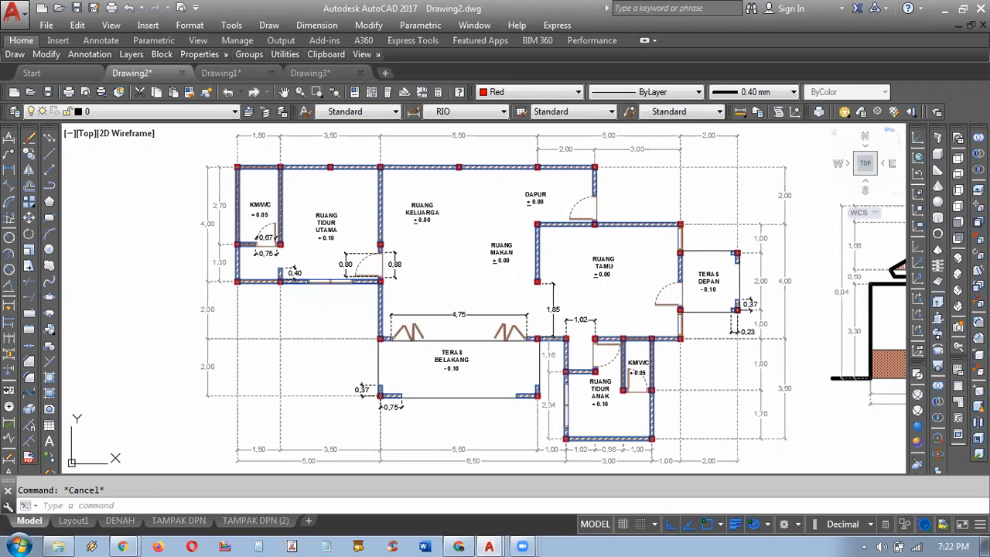
Step: Dimension the overall width of the double window in RUANG TIDUR UTAMA's lower wall, placing the dimension below the wall
scroll(248, 284, up, 10)
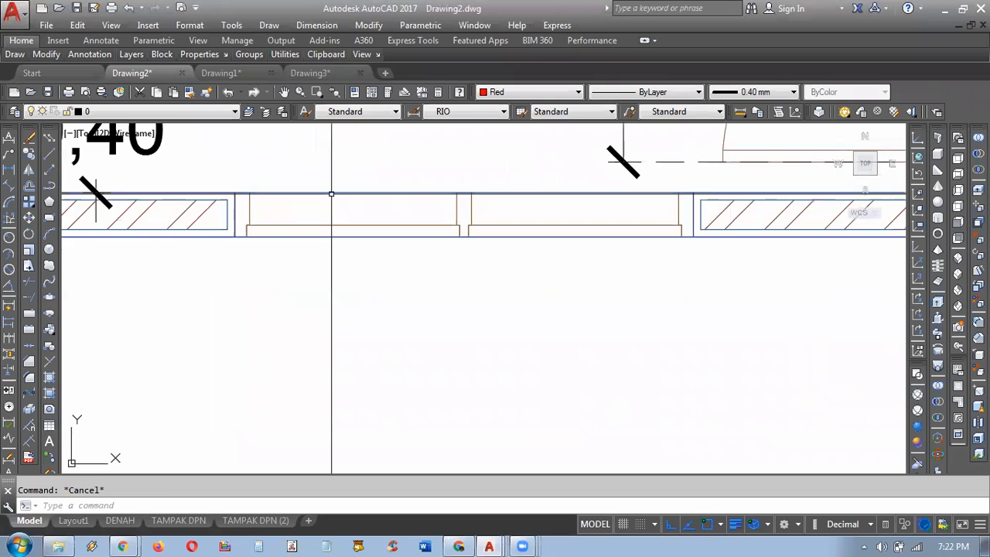
click(9, 170)
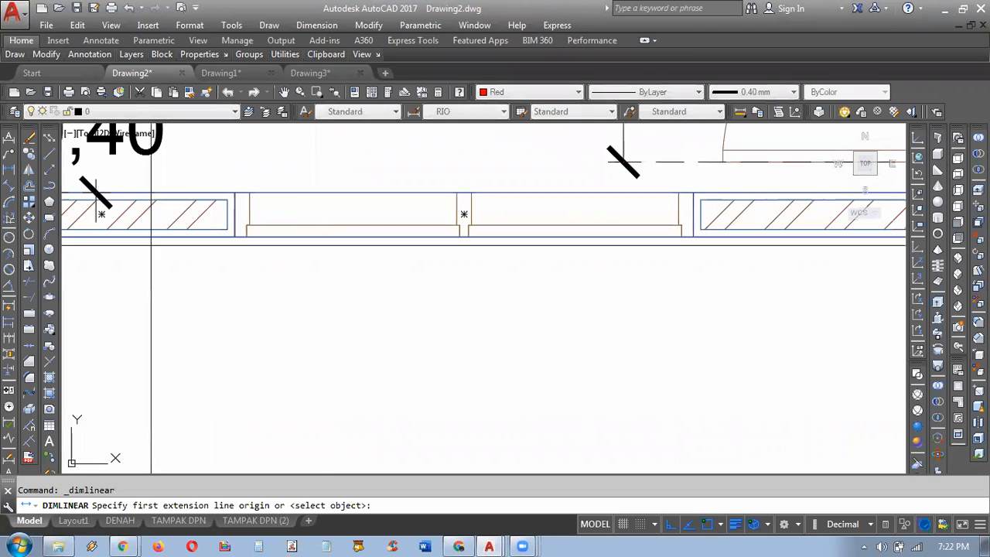
click(235, 235)
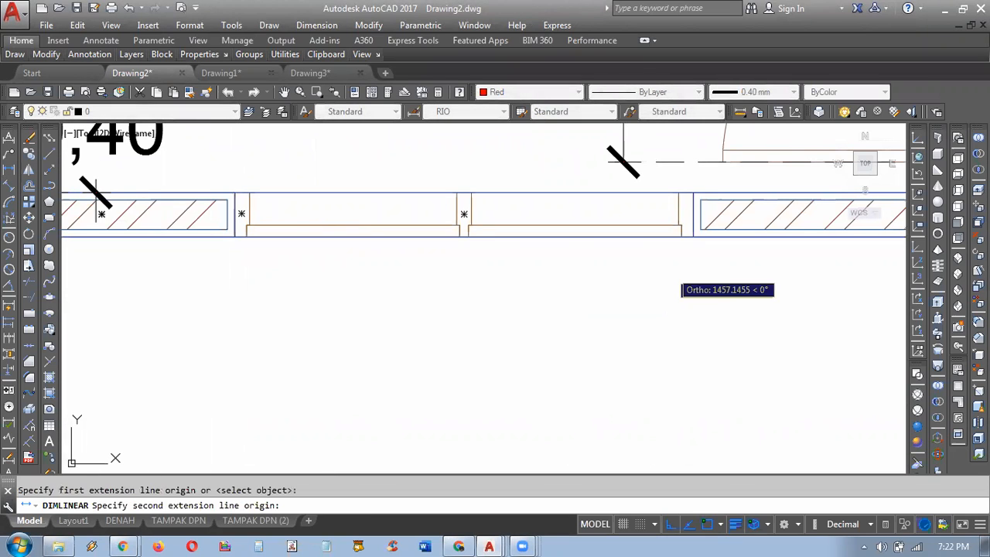
click(694, 235)
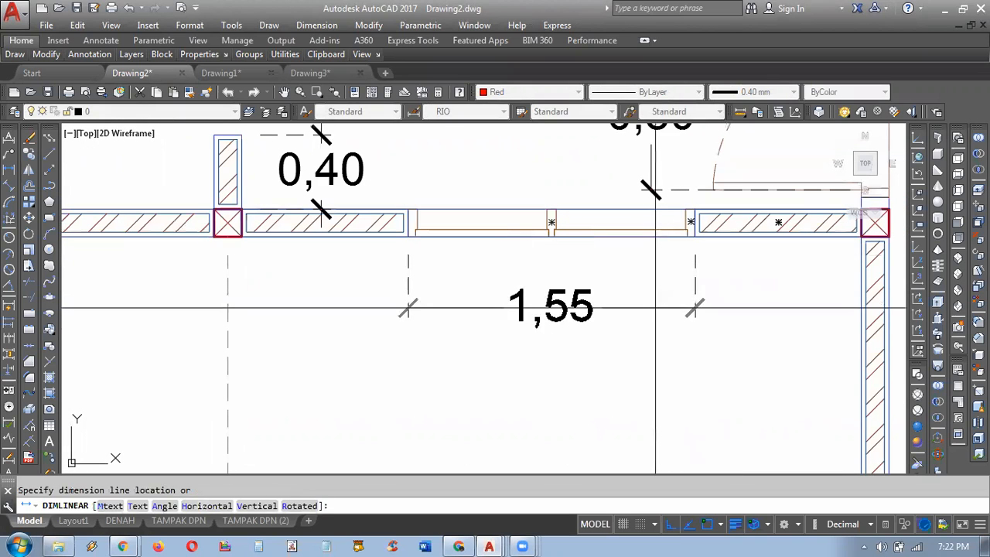
click(619, 328)
middle_drag(595, 275, 564, 302)
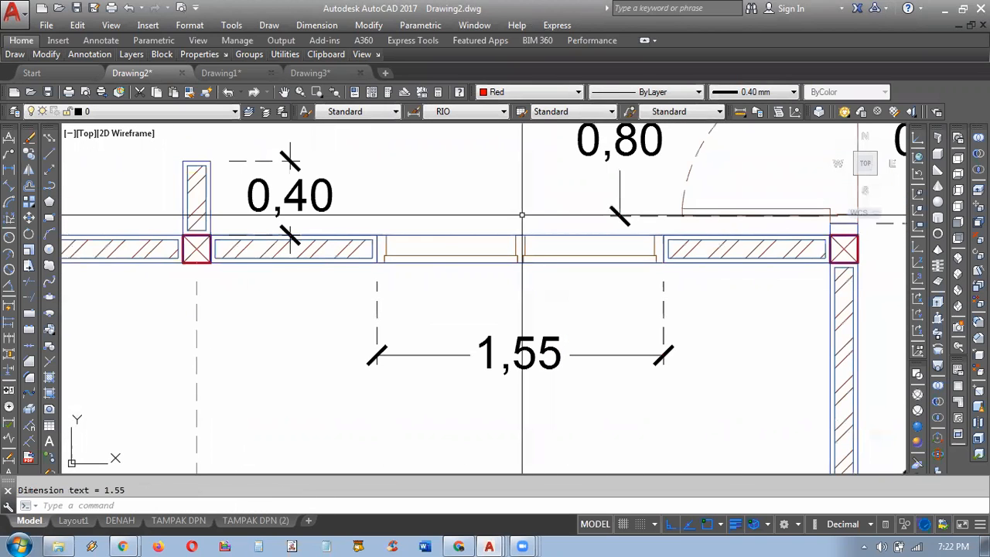
middle_drag(487, 283, 466, 265)
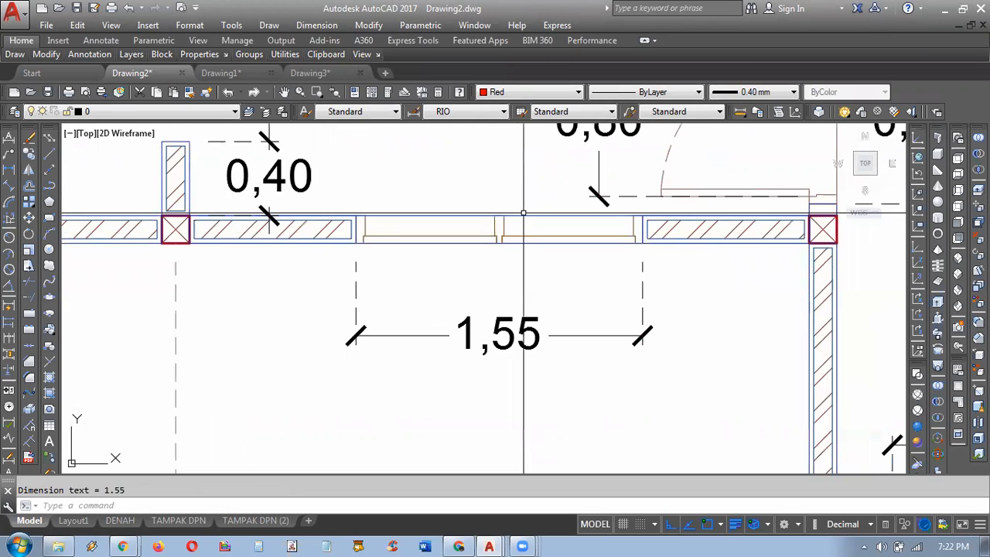
scroll(514, 202, up, 2)
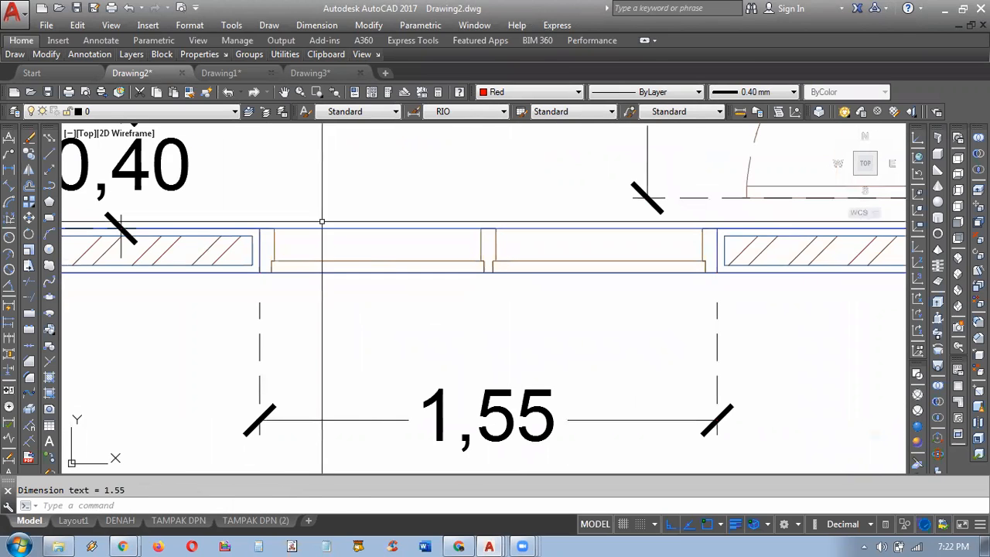
key(Return)
click(266, 230)
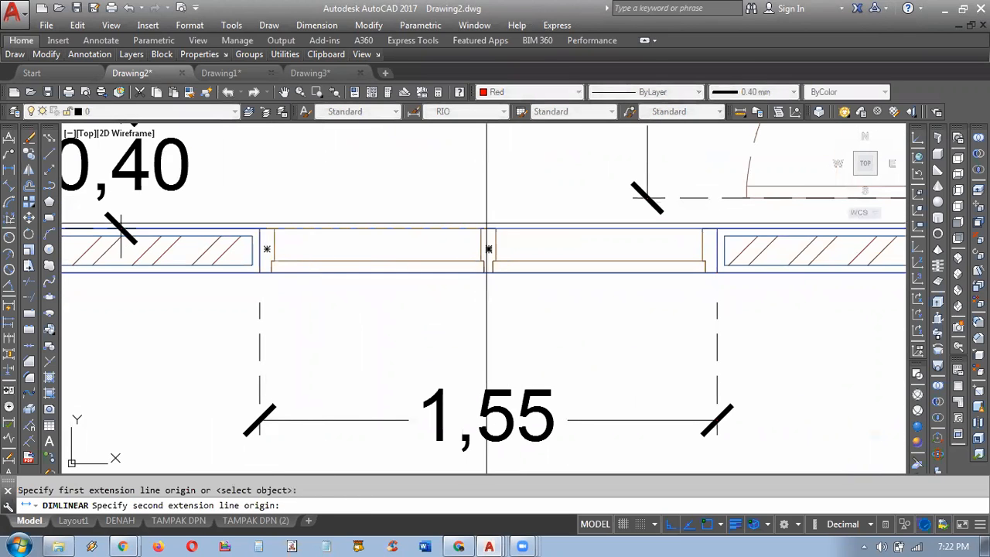
click(489, 229)
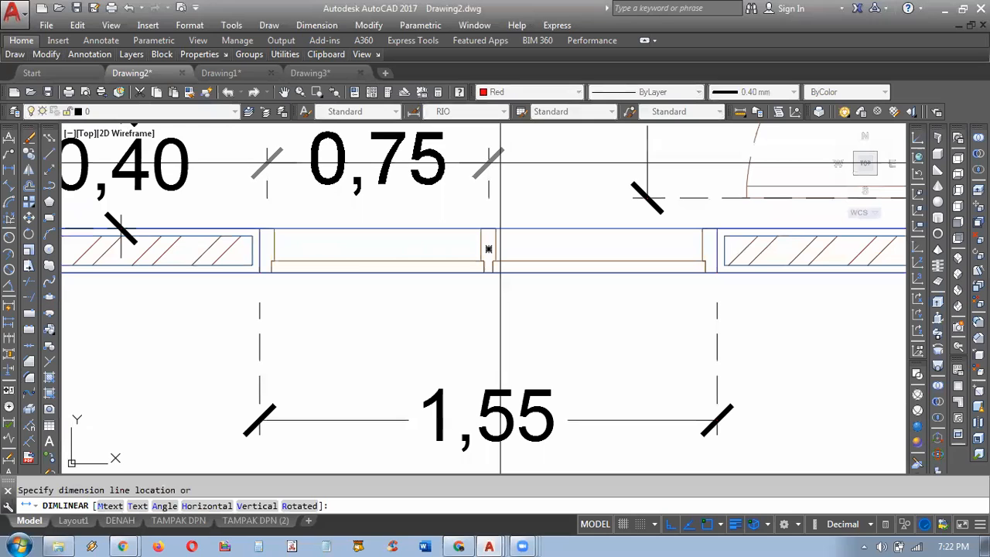
middle_drag(500, 163, 505, 221)
scroll(504, 224, down, 6)
key(Escape)
Step: Dimension the height of the small window in the wall segment below the RUANG TAMU front door, on the wall's outer side
middle_drag(680, 306, 347, 252)
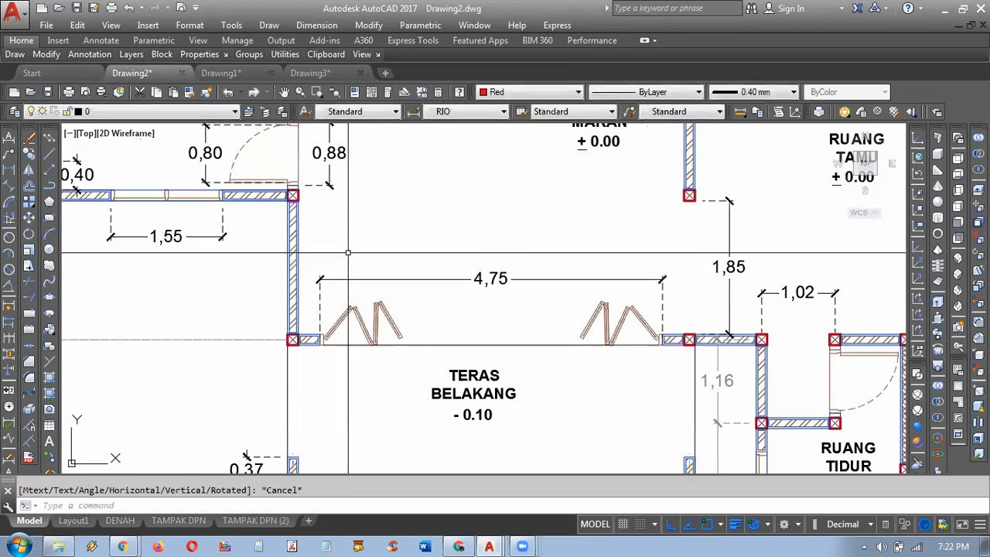
middle_drag(820, 334, 402, 283)
scroll(677, 239, up, 6)
middle_drag(595, 257, 567, 237)
key(Return)
middle_drag(495, 154, 479, 147)
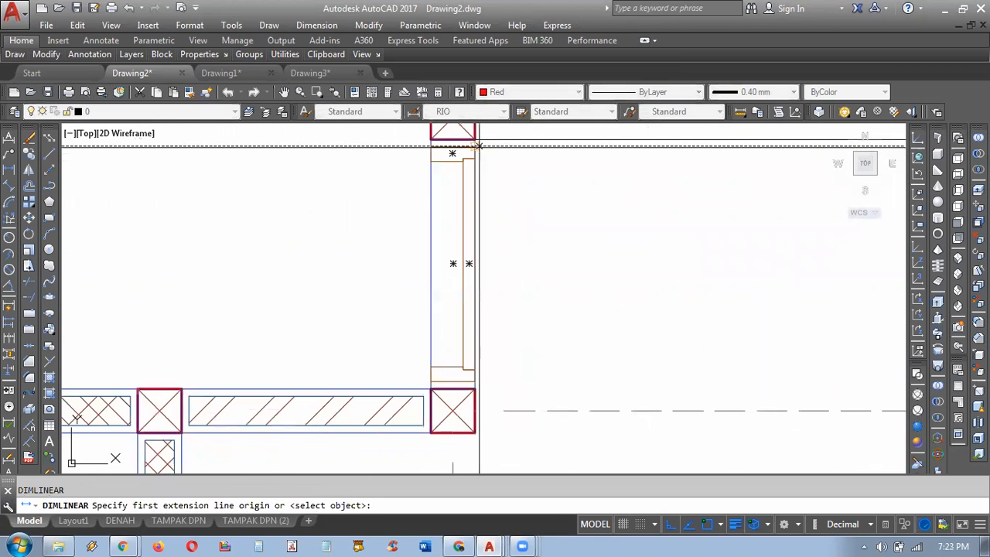
click(478, 146)
click(475, 380)
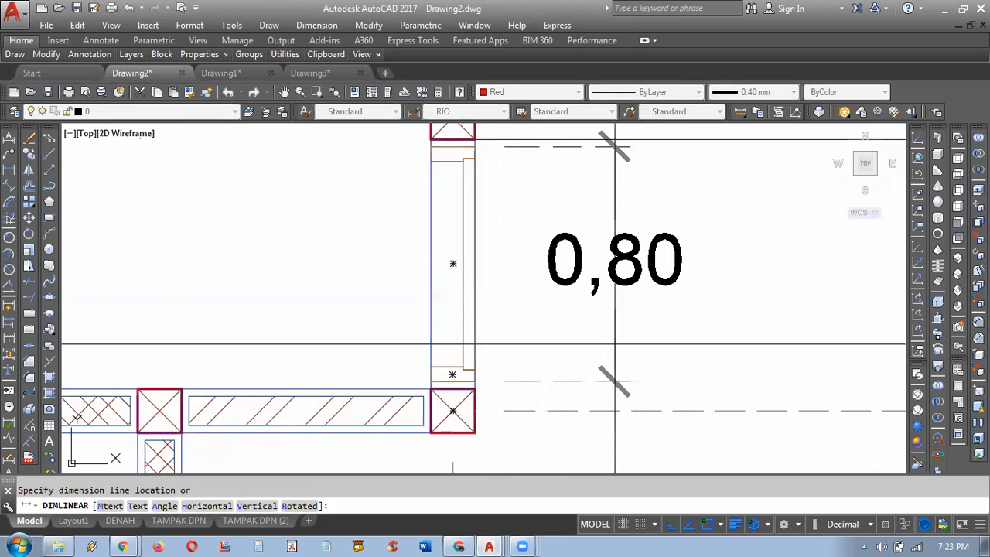
click(616, 345)
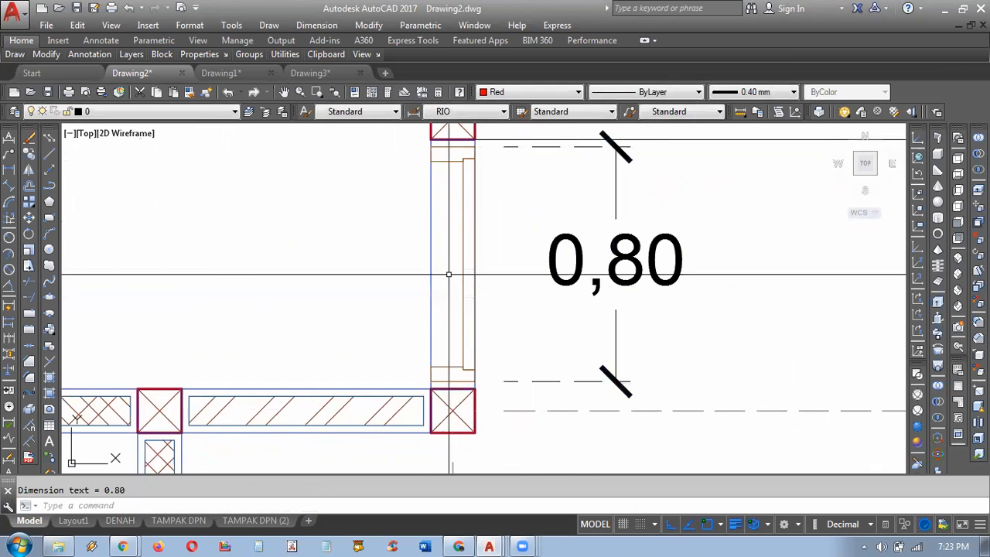
middle_drag(404, 160, 410, 169)
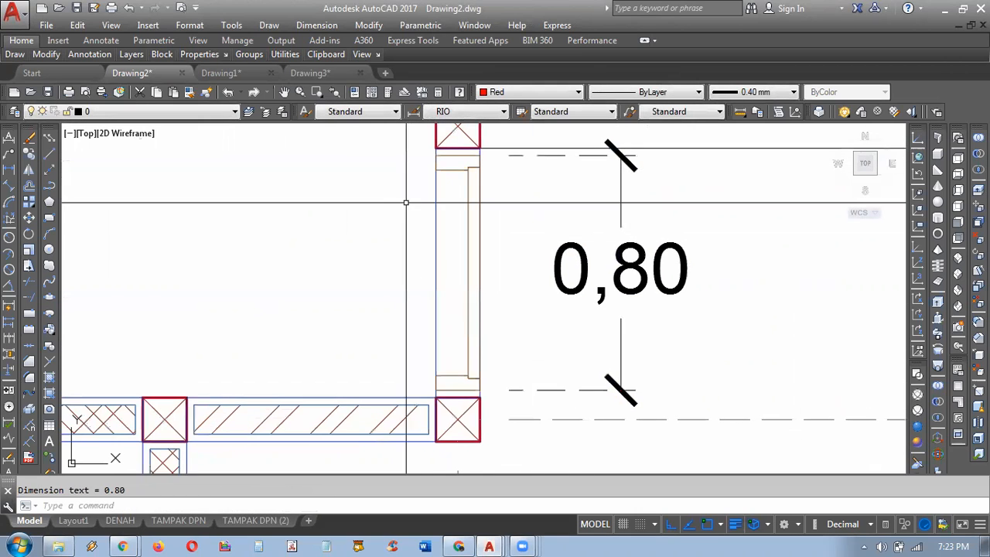
middle_drag(251, 178, 261, 196)
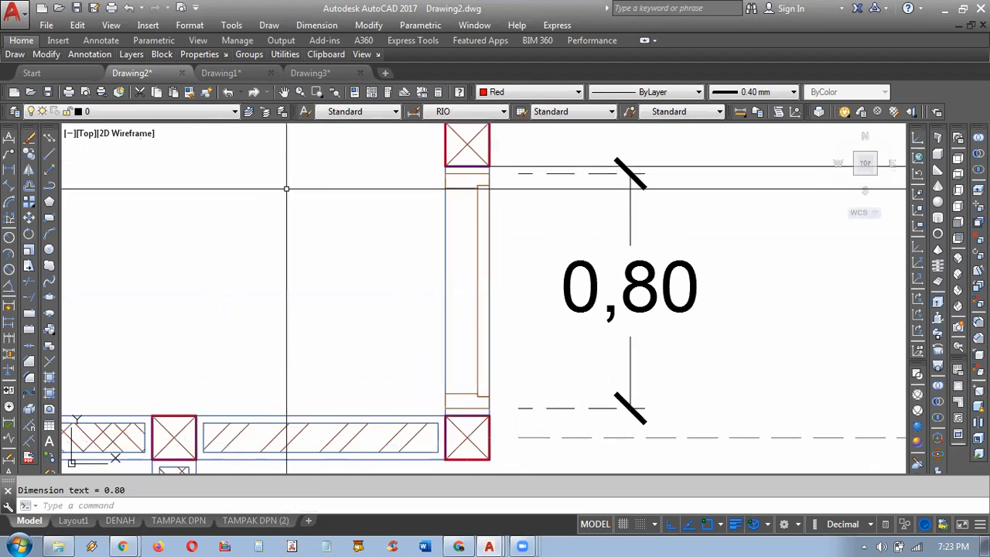
Step: Make Dim 20 the current dimension style and try to dimension the thickness of the window frame's upper member
click(464, 113)
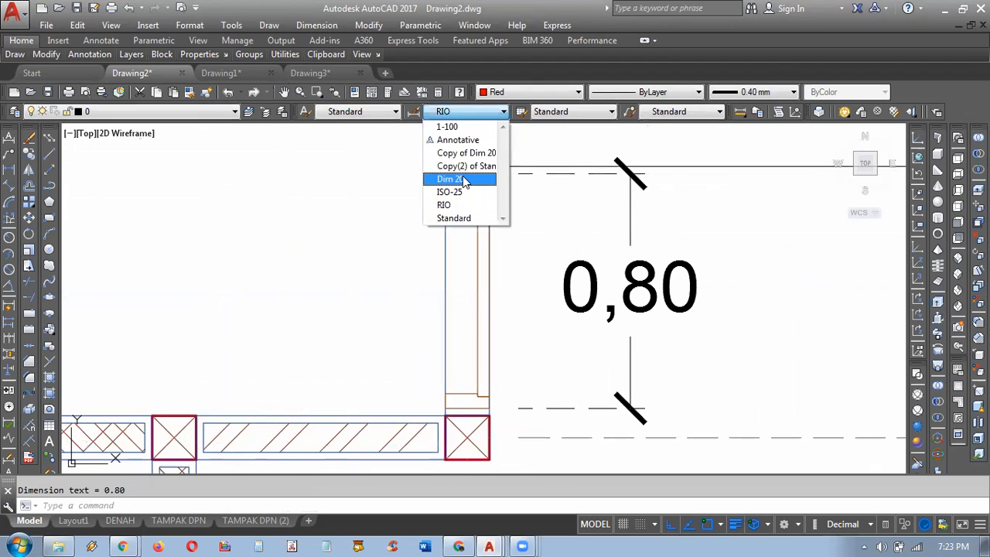
click(456, 179)
click(13, 177)
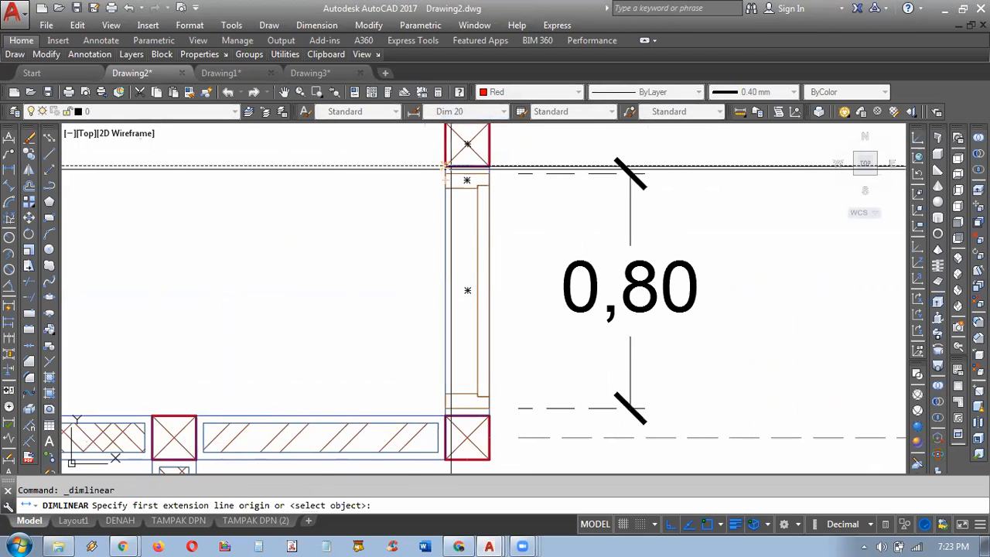
click(445, 176)
click(446, 177)
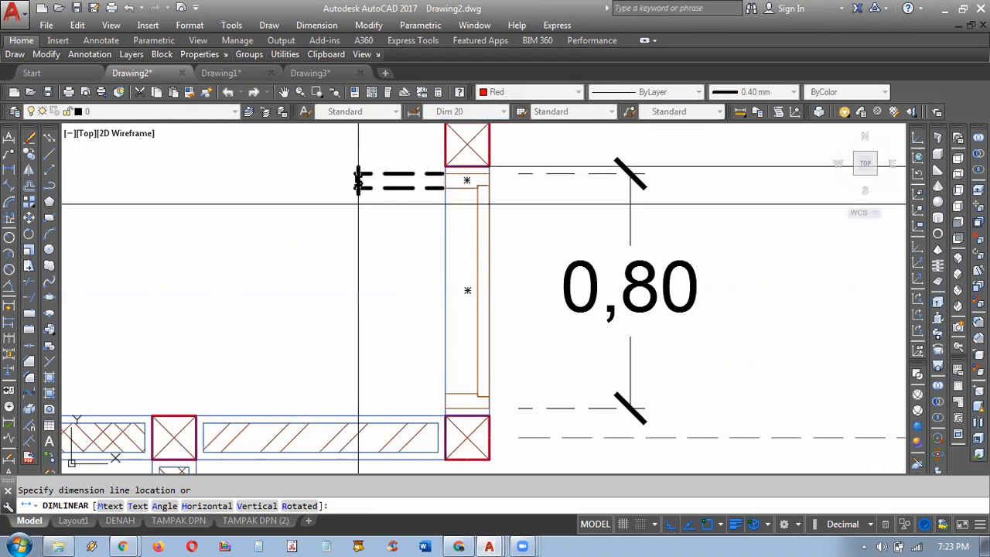
scroll(365, 191, up, 4)
mouse_move(365, 192)
middle_down()
mouse_move(376, 281)
mouse_move(389, 288)
middle_up()
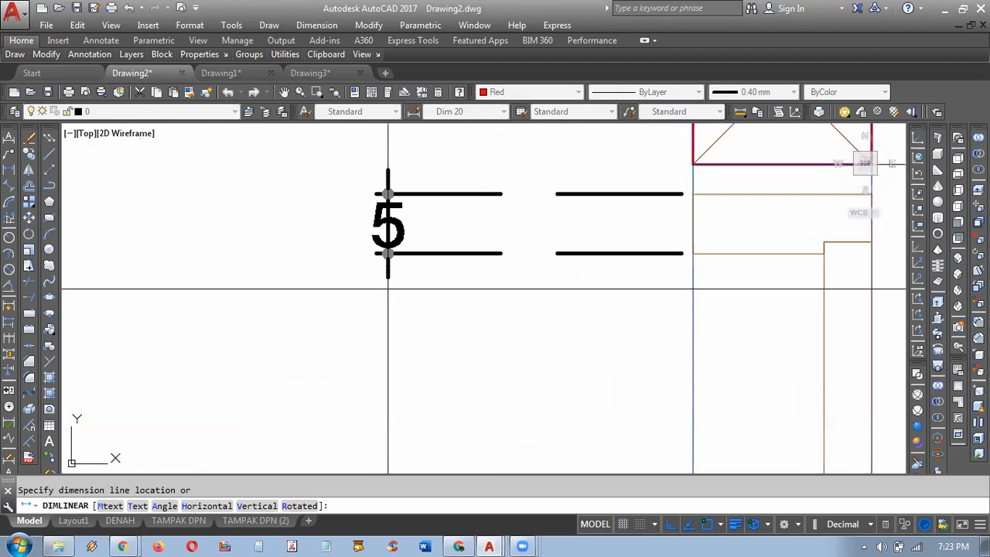
key(Escape)
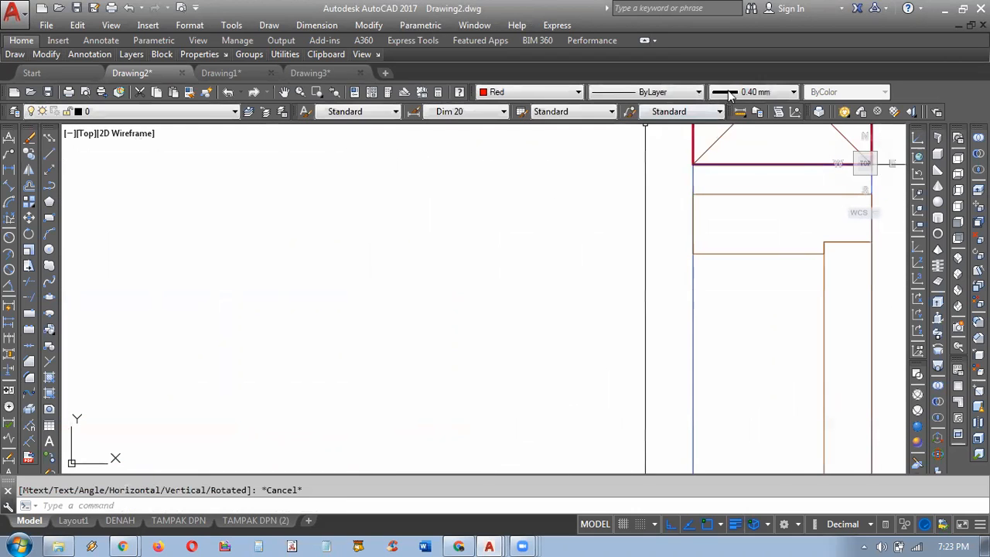
Step: Set the current lineweight to 0.00 mm
click(746, 92)
click(756, 175)
scroll(570, 283, up, 3)
middle_drag(570, 283, 505, 202)
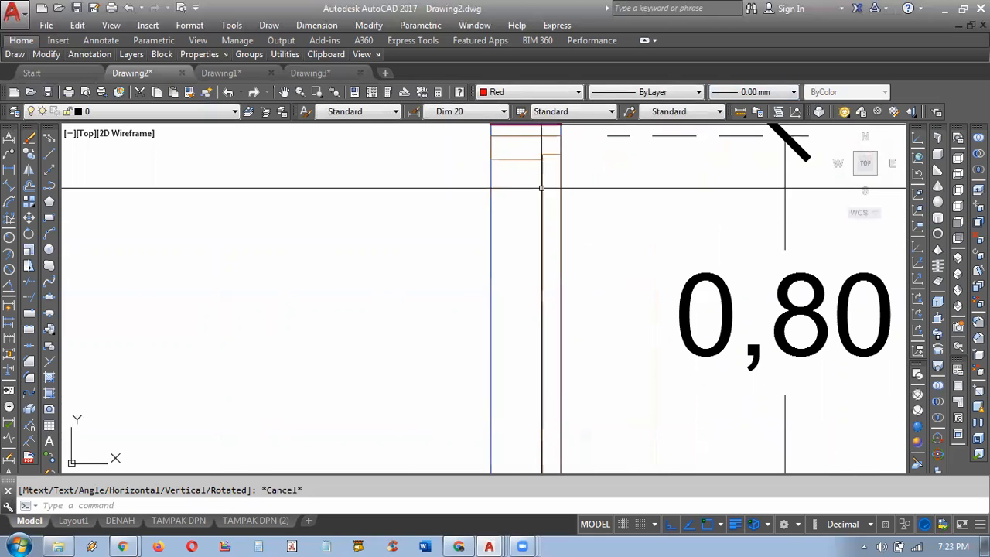
scroll(543, 188, down, 2)
scroll(550, 186, up, 2)
scroll(555, 182, down, 3)
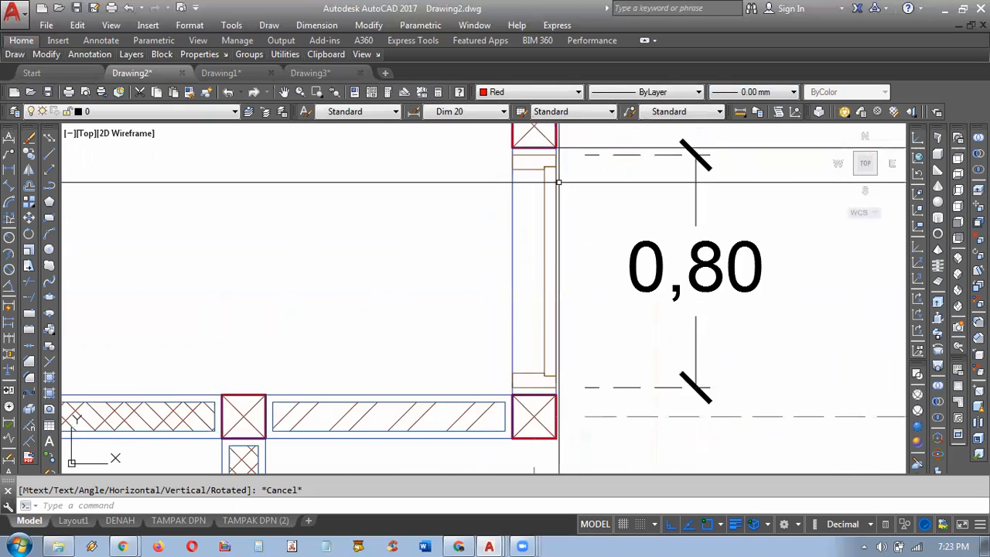
Step: Dimension the sash length of the small RUANG TAMU window in the Dim 20 style, placing it on the room side
middle_drag(341, 253, 552, 210)
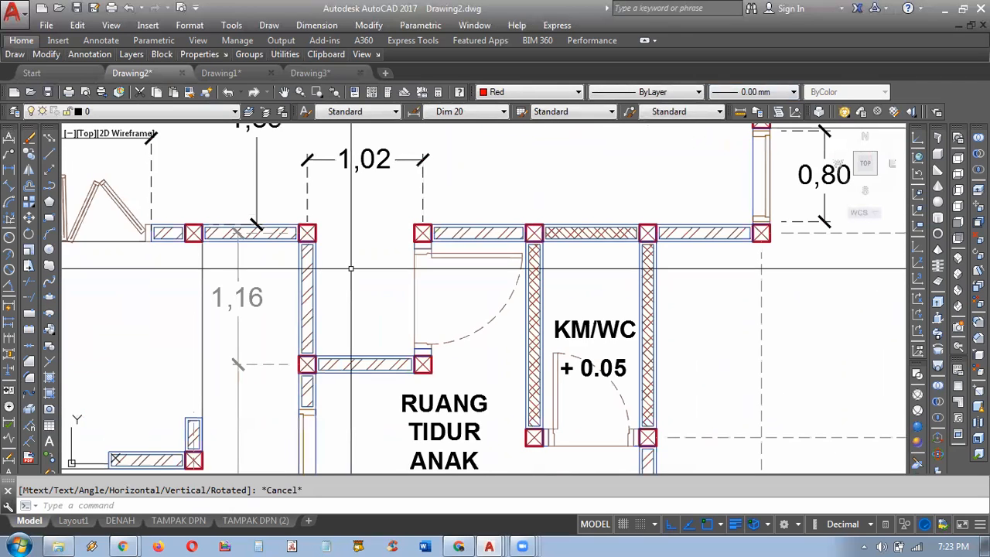
scroll(353, 268, down, 2)
scroll(402, 263, up, 2)
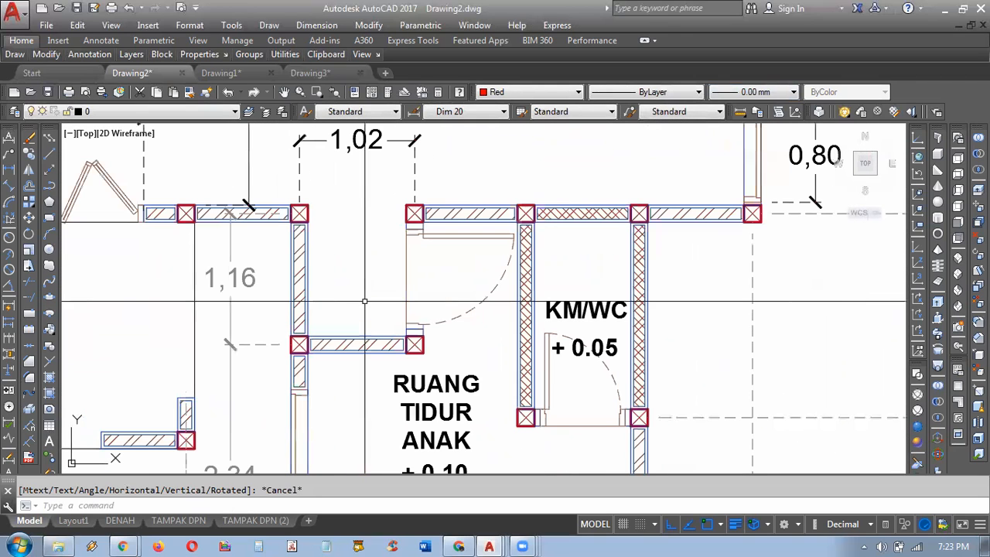
mouse_move(507, 254)
middle_down()
mouse_move(485, 261)
mouse_move(459, 296)
mouse_move(402, 325)
middle_up()
scroll(661, 236, up, 4)
middle_drag(630, 237, 594, 293)
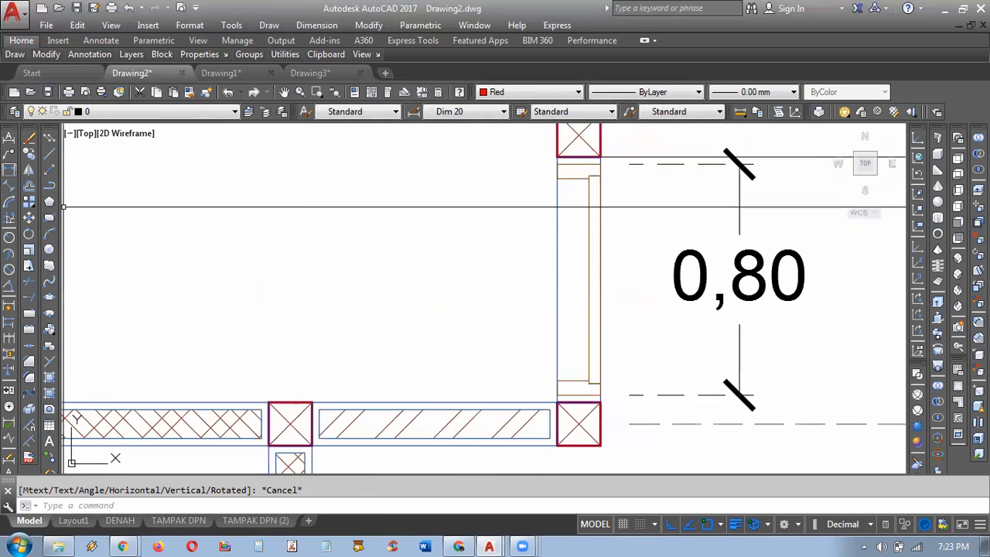
click(9, 168)
click(601, 176)
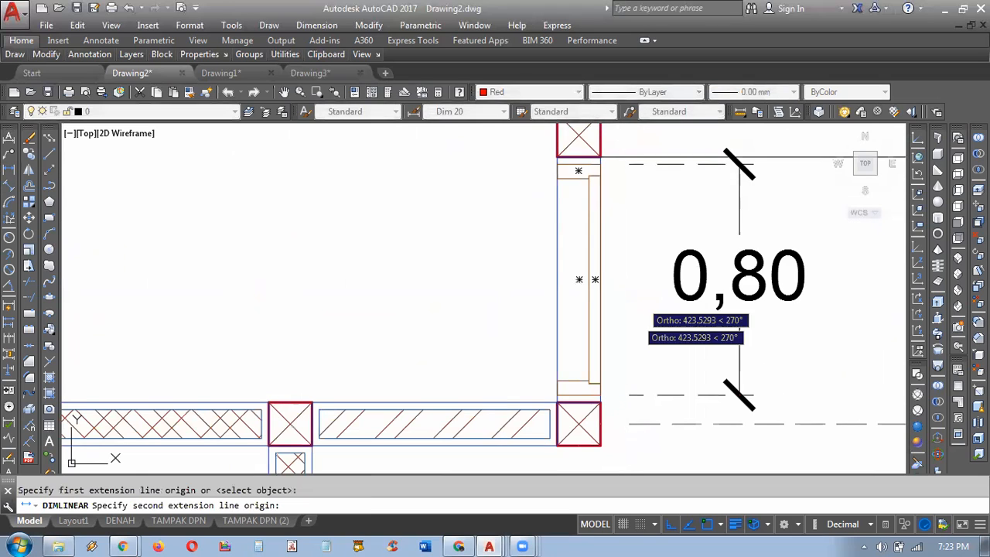
click(596, 382)
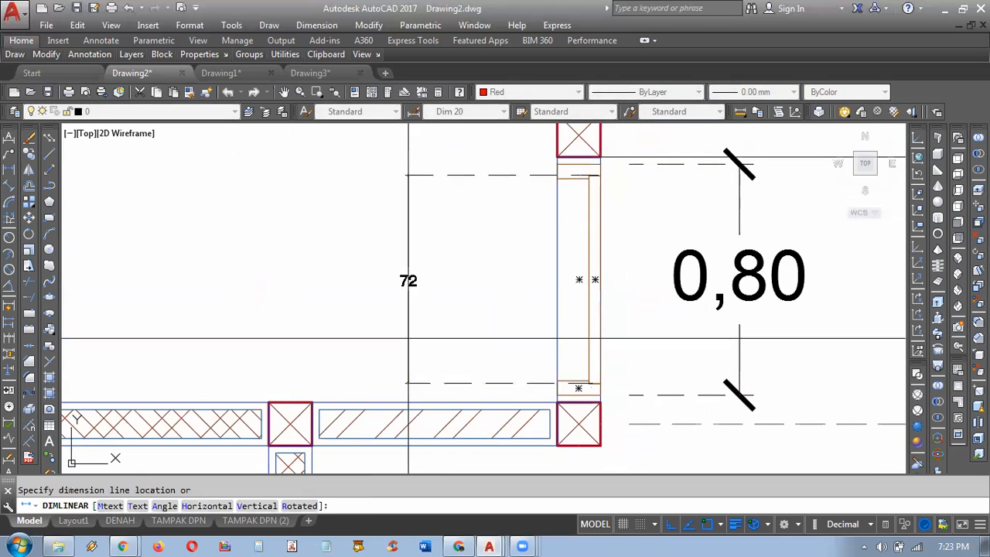
click(455, 330)
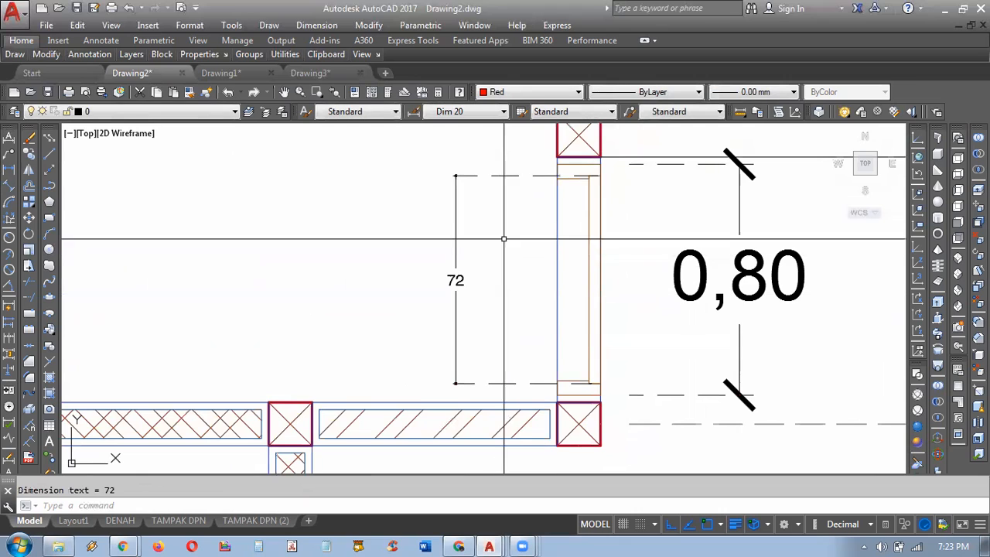
Step: Change the sash dimension on the room side to the RIO dimension style
middle_drag(593, 205, 554, 199)
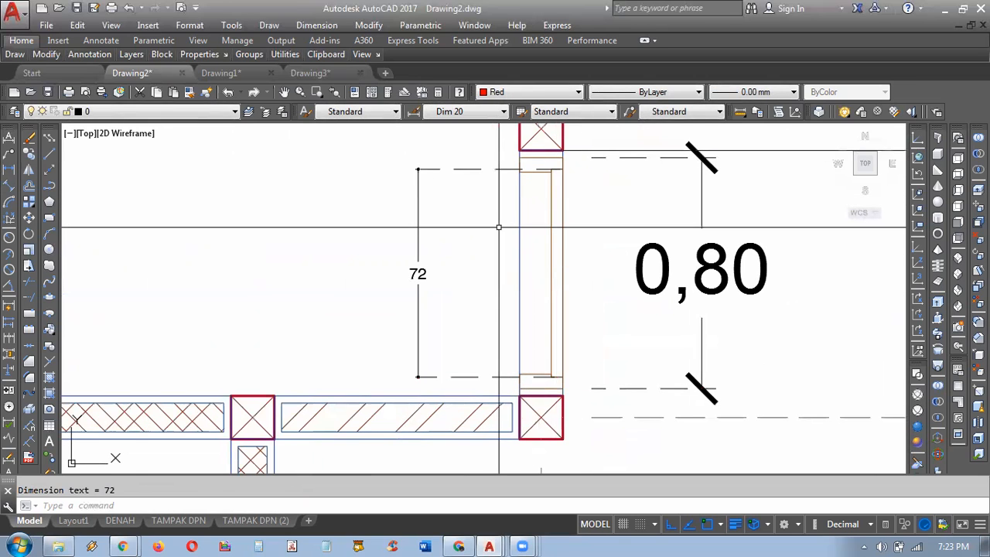
click(468, 216)
click(408, 241)
click(470, 112)
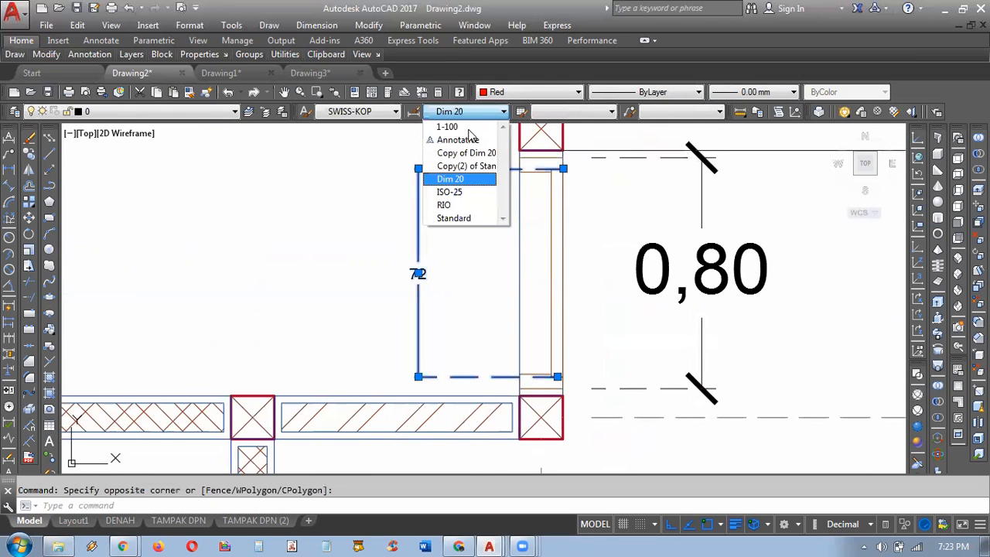
click(465, 193)
key(Escape)
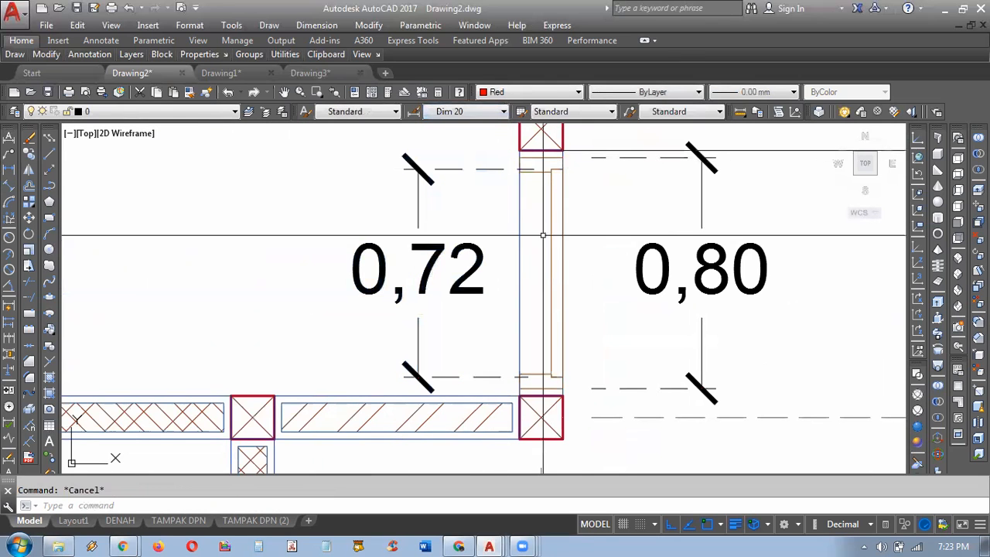
Step: Check the sash thickness of the 1,55 window with a linear dimension preview, without placing the dimension
scroll(582, 197, down, 4)
middle_drag(363, 256, 460, 191)
mouse_move(407, 303)
middle_down()
mouse_move(503, 316)
mouse_move(587, 274)
mouse_move(658, 166)
middle_up()
scroll(410, 406, down, 2)
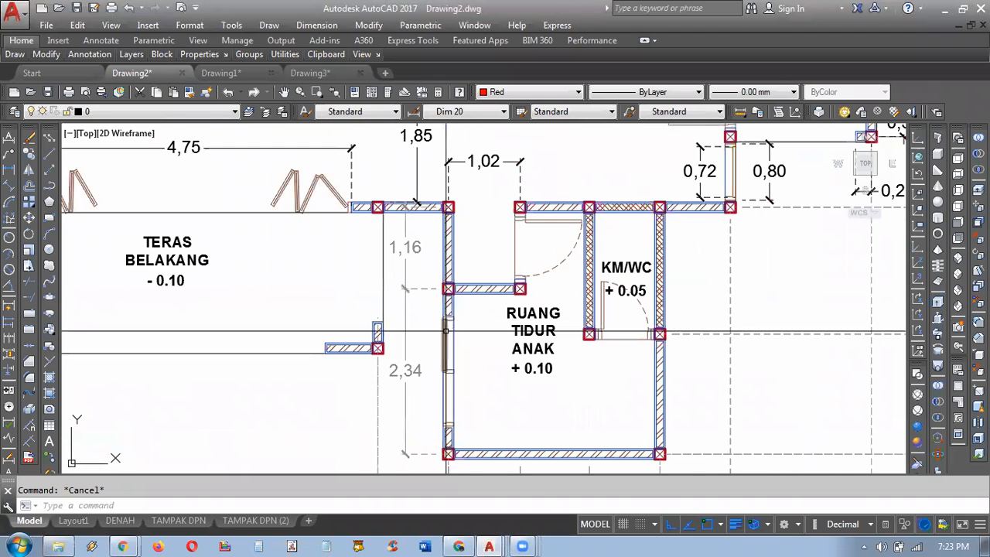
middle_drag(353, 307, 662, 409)
middle_drag(259, 276, 405, 360)
scroll(270, 290, up, 8)
middle_drag(279, 270, 320, 414)
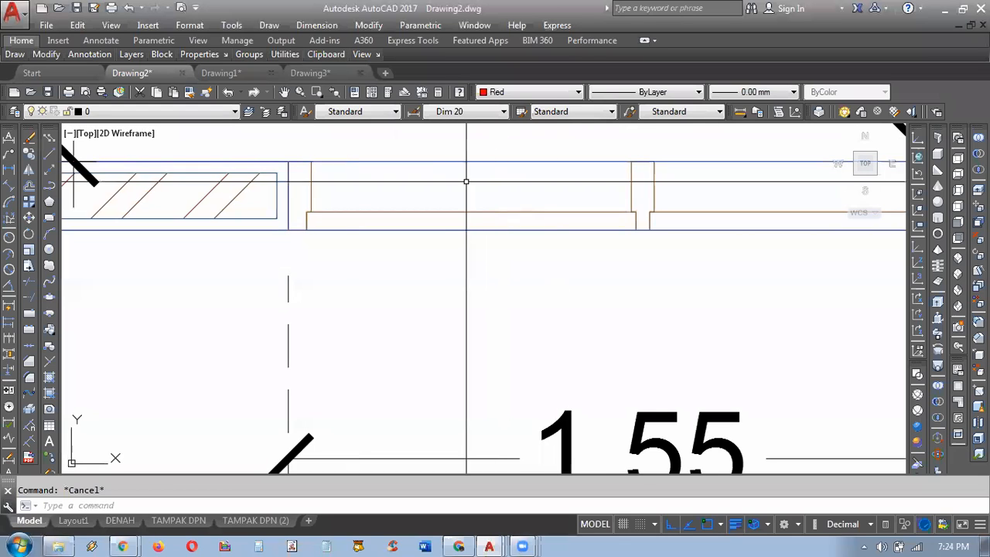
click(10, 170)
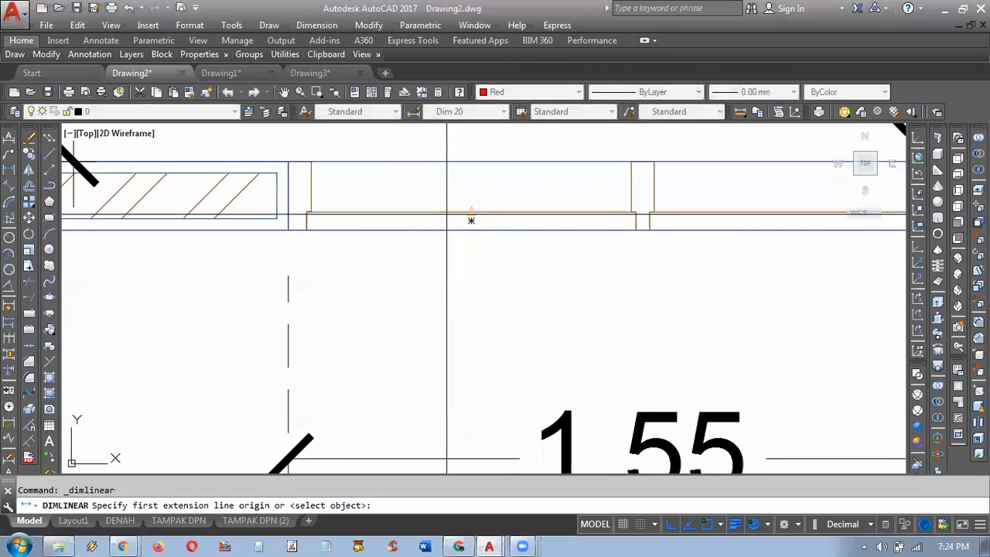
click(464, 230)
click(577, 229)
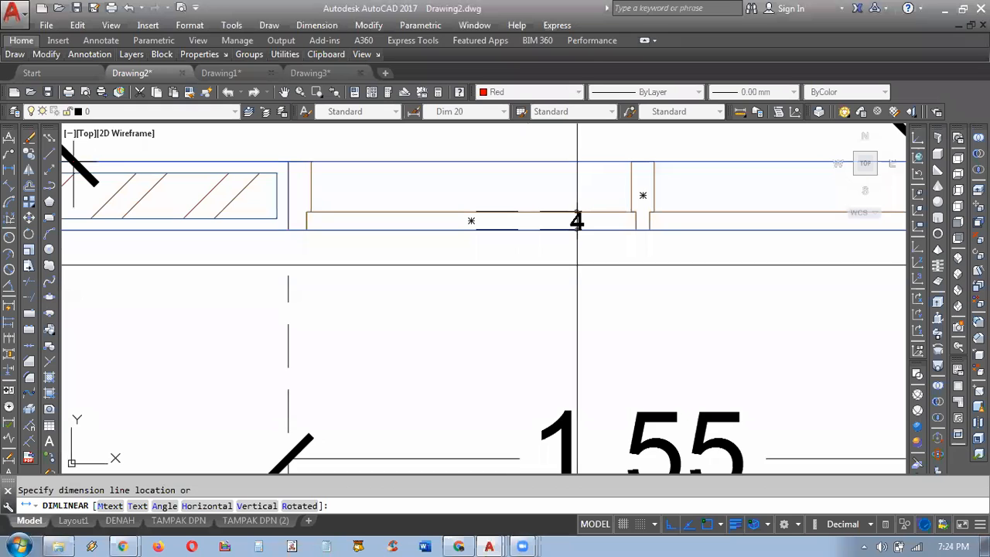
scroll(508, 211, down, 3)
scroll(507, 211, up, 3)
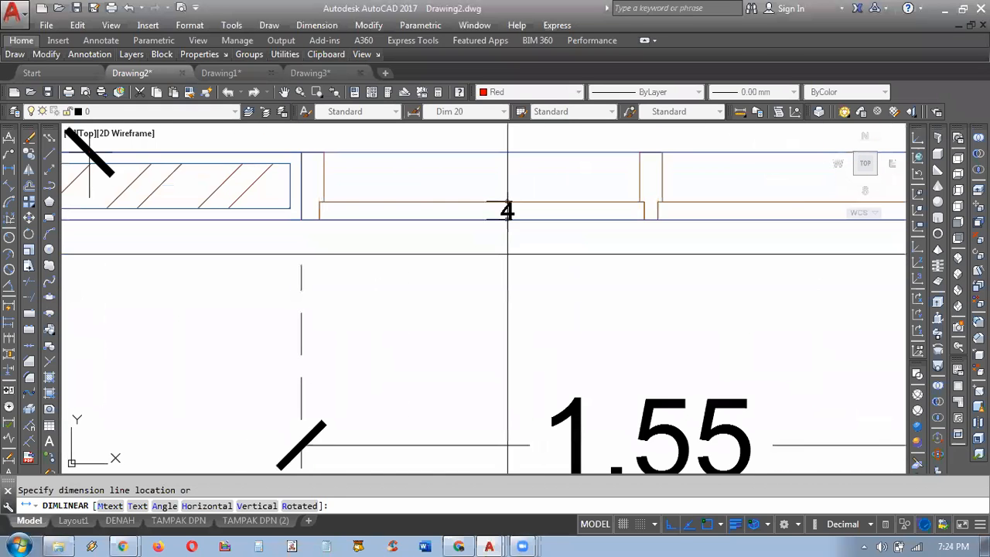
key(Escape)
Step: Check the leaf thickness of the door with the 0,80 opening using a linear dimension preview
scroll(516, 255, down, 6)
middle_drag(678, 323, 376, 193)
middle_drag(450, 296, 515, 354)
scroll(535, 297, up, 6)
key(space)
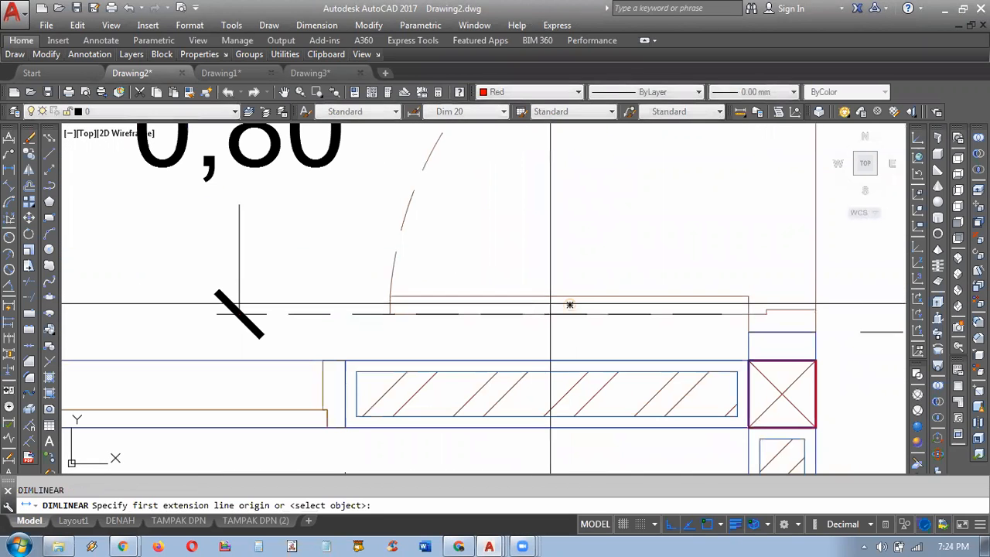
click(569, 305)
click(570, 310)
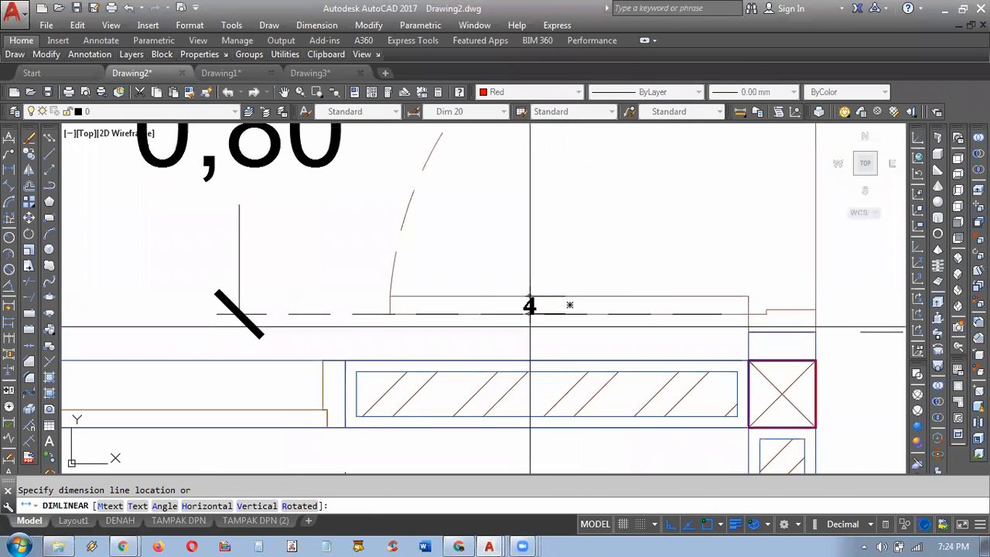
key(Escape)
scroll(530, 327, down, 6)
middle_drag(570, 374, 353, 157)
scroll(402, 216, down, 4)
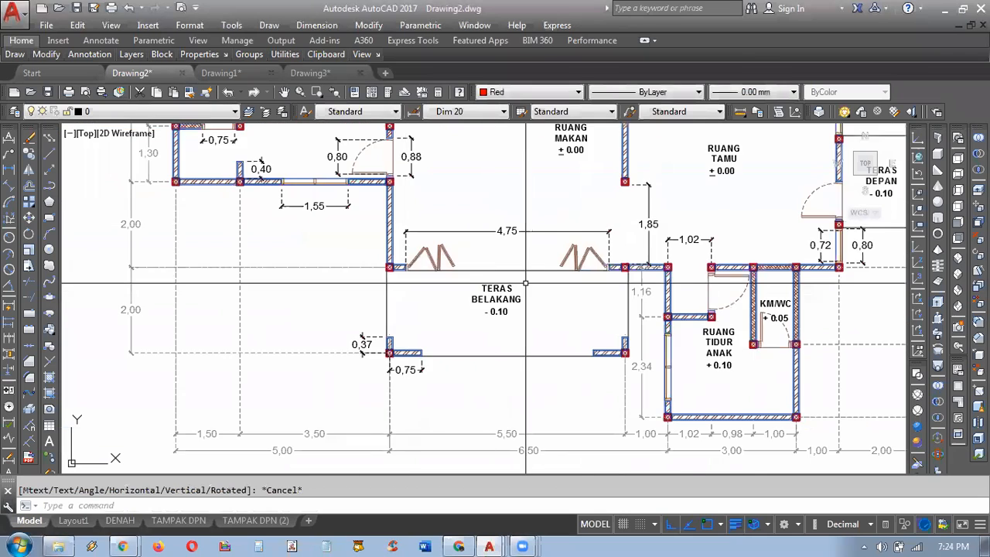
scroll(525, 284, up, 3)
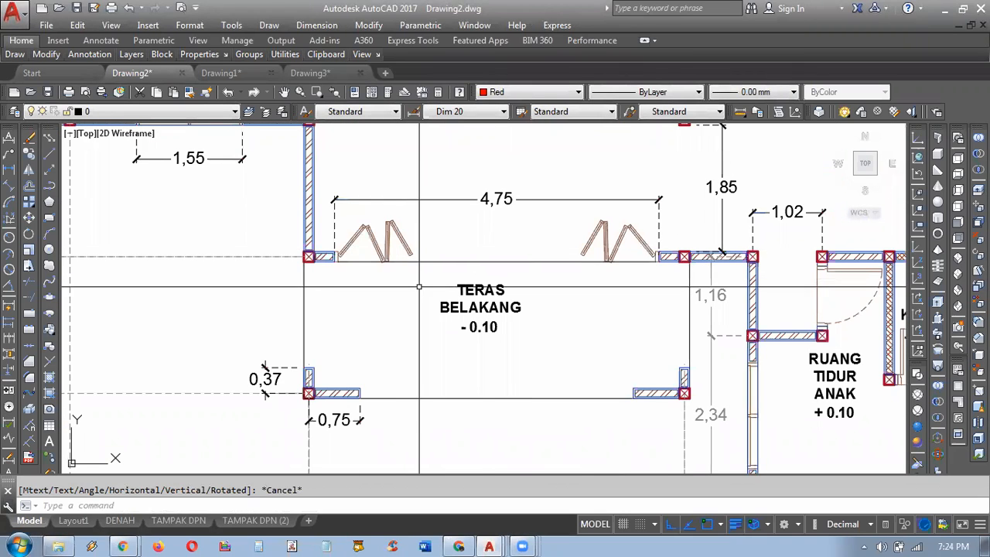
middle_drag(418, 286, 413, 283)
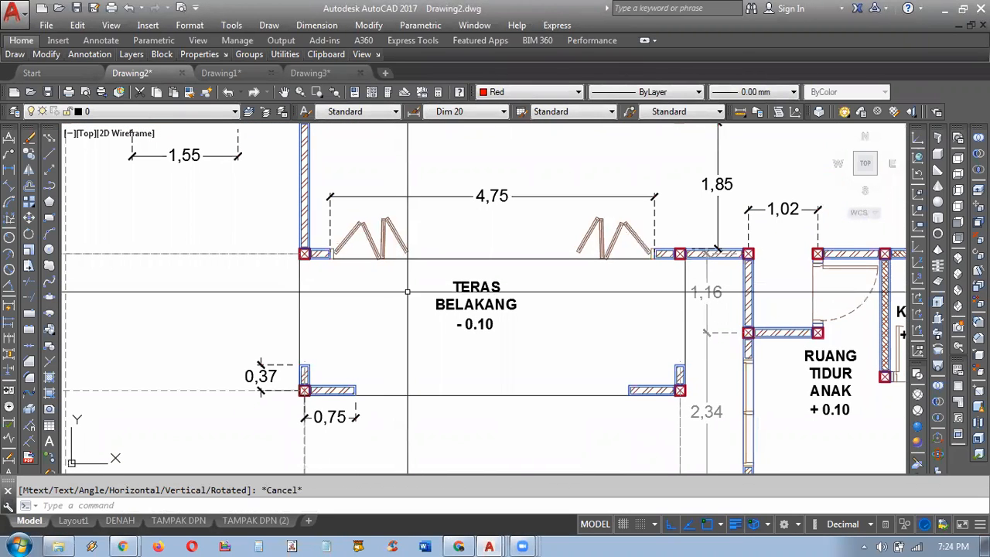
scroll(403, 255, up, 3)
click(431, 224)
key(Escape)
click(389, 166)
click(272, 192)
key(Escape)
click(260, 168)
click(443, 303)
mouse_move(646, 258)
middle_down()
mouse_move(579, 253)
mouse_move(527, 212)
middle_up()
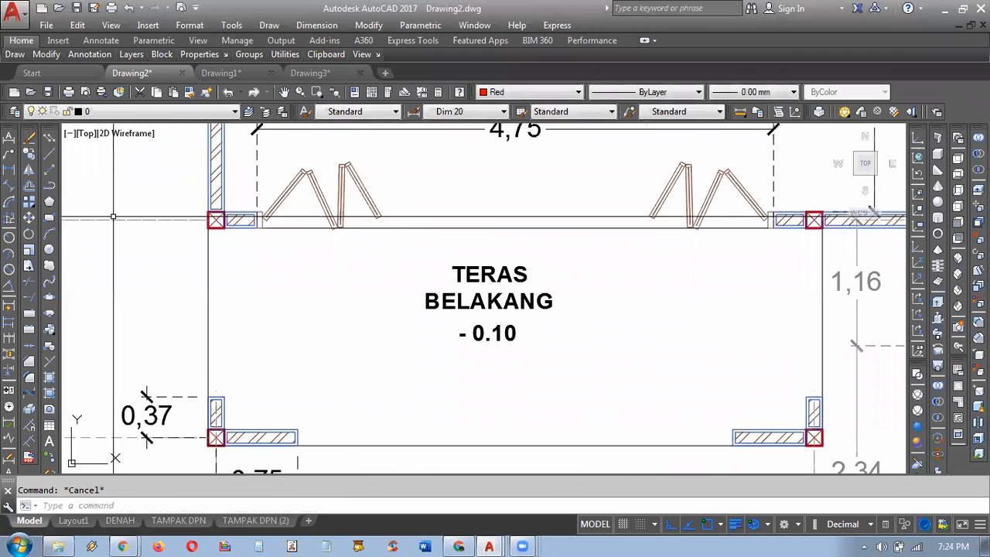
click(49, 186)
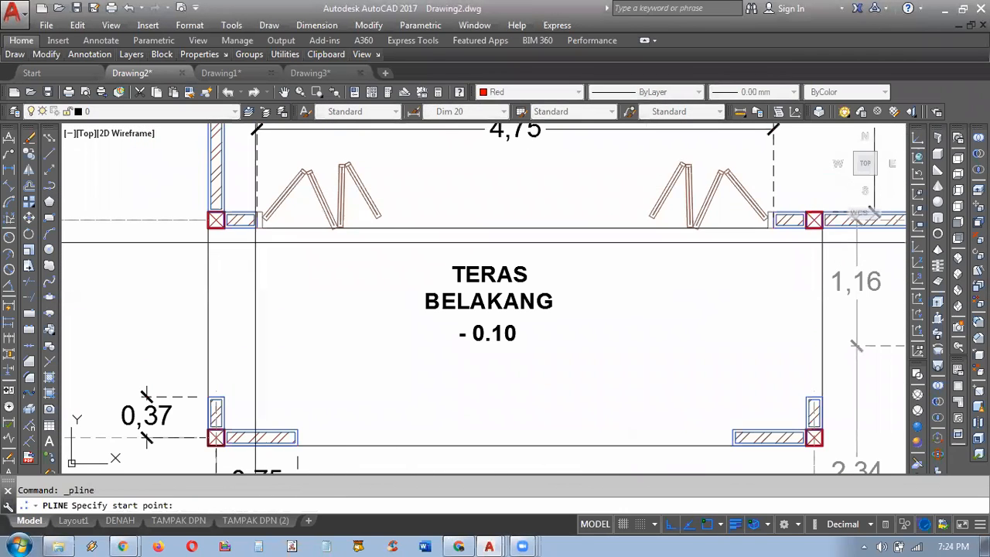
click(257, 229)
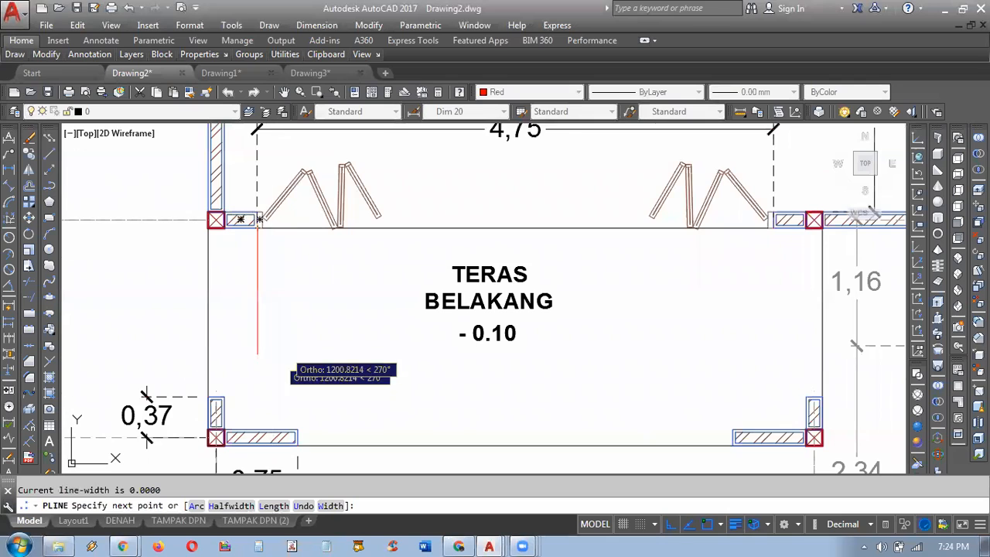
scroll(258, 358, down, 2)
scroll(255, 233, up, 2)
scroll(255, 236, down, 1)
key(Escape)
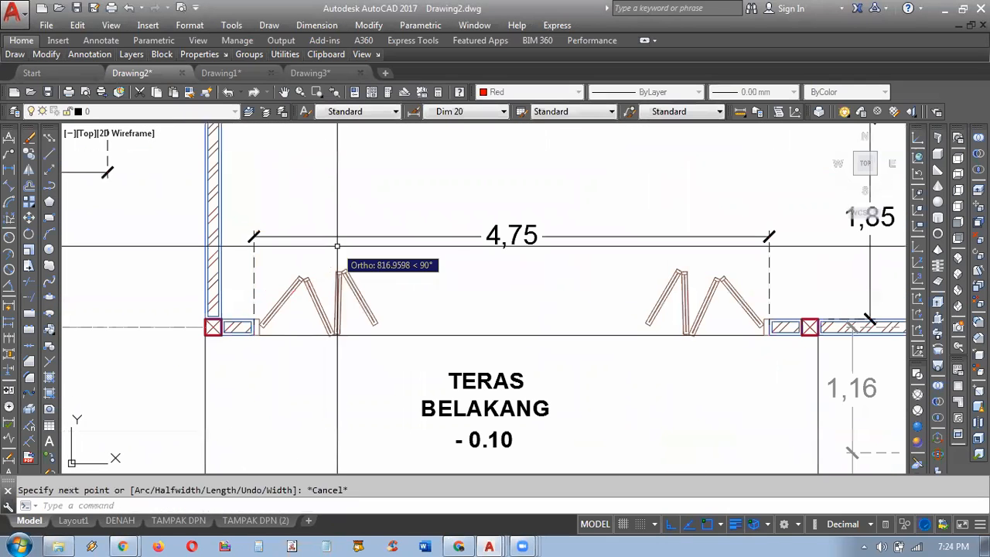
scroll(333, 252, up, 1)
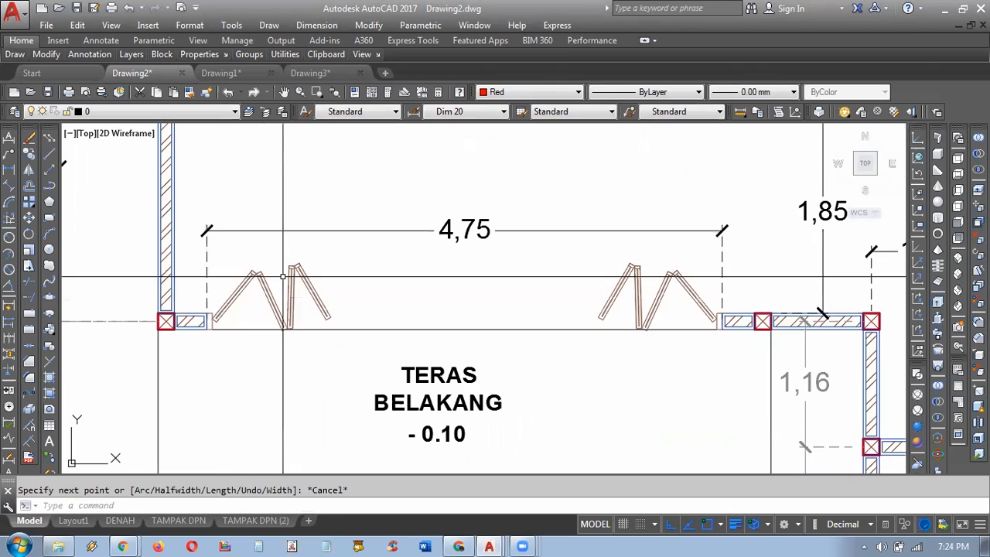
click(329, 246)
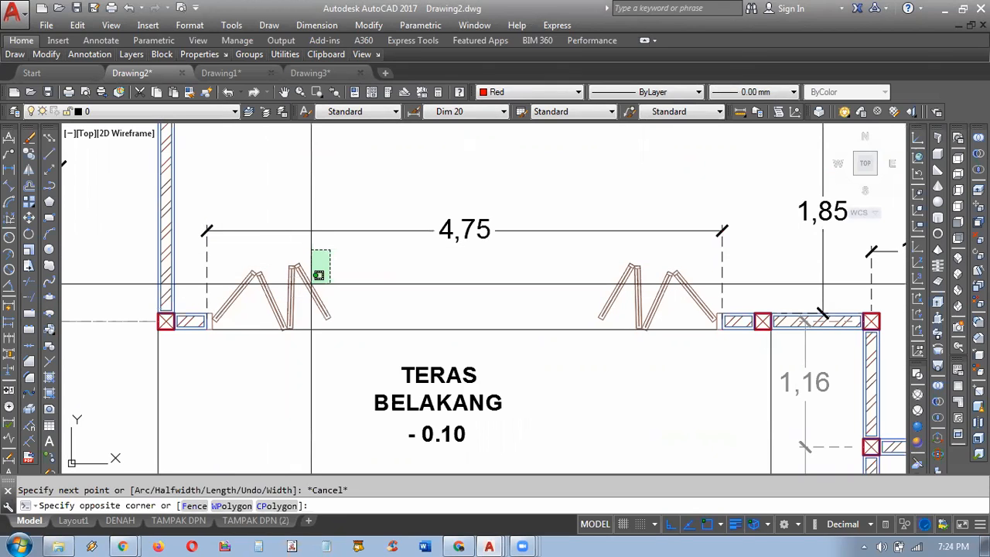
key(Escape)
key(Escape)
click(344, 260)
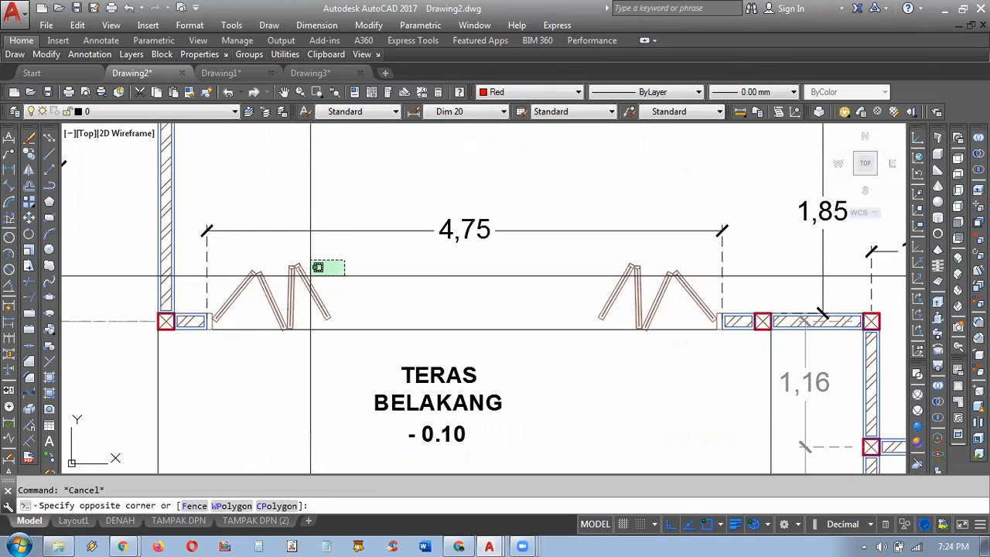
key(Escape)
click(457, 196)
click(421, 248)
key(Escape)
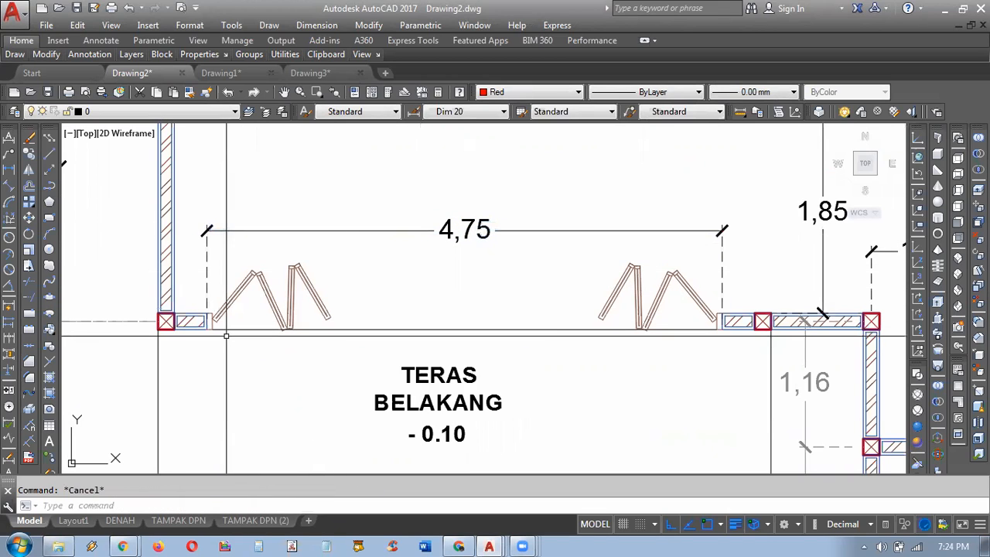
click(433, 215)
click(453, 232)
key(Escape)
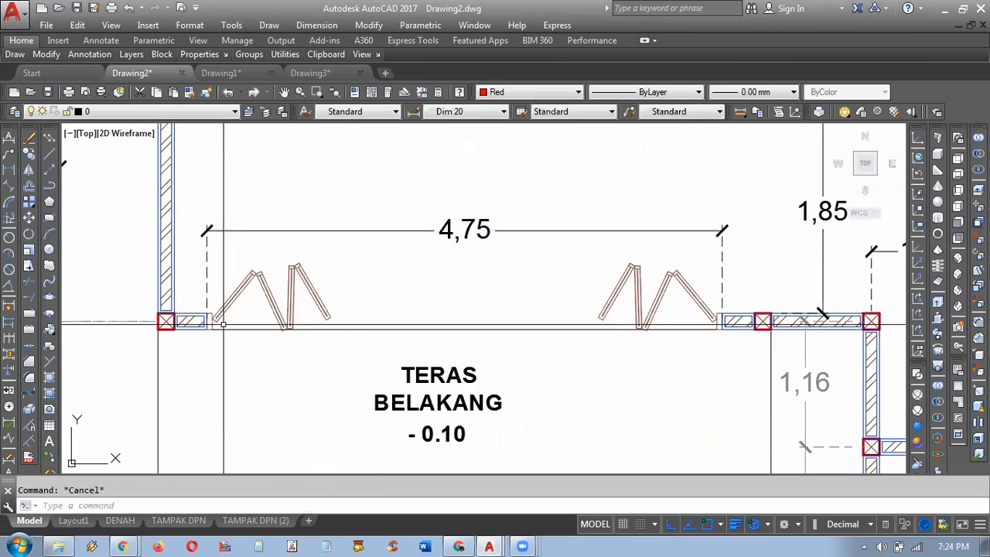
scroll(331, 310, up, 2)
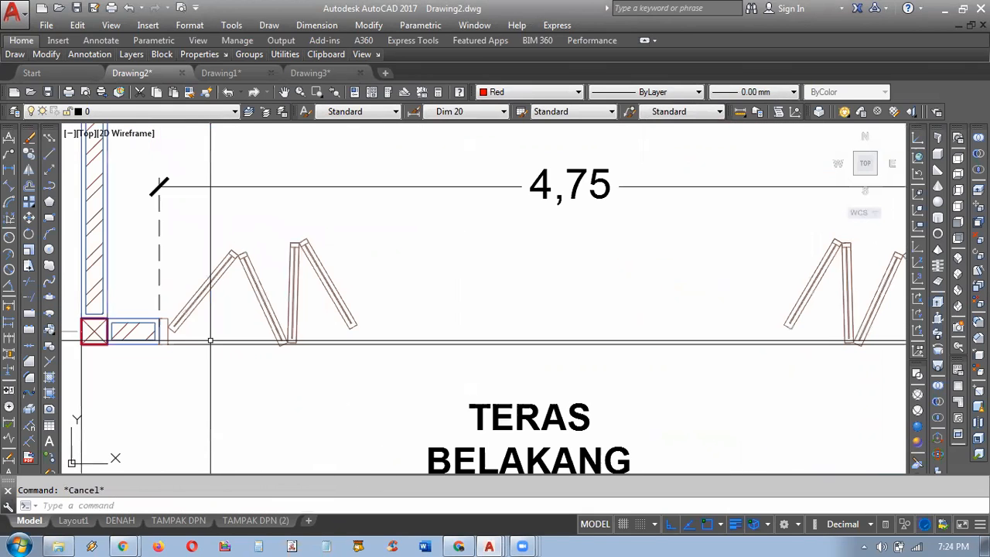
scroll(224, 346, down, 2)
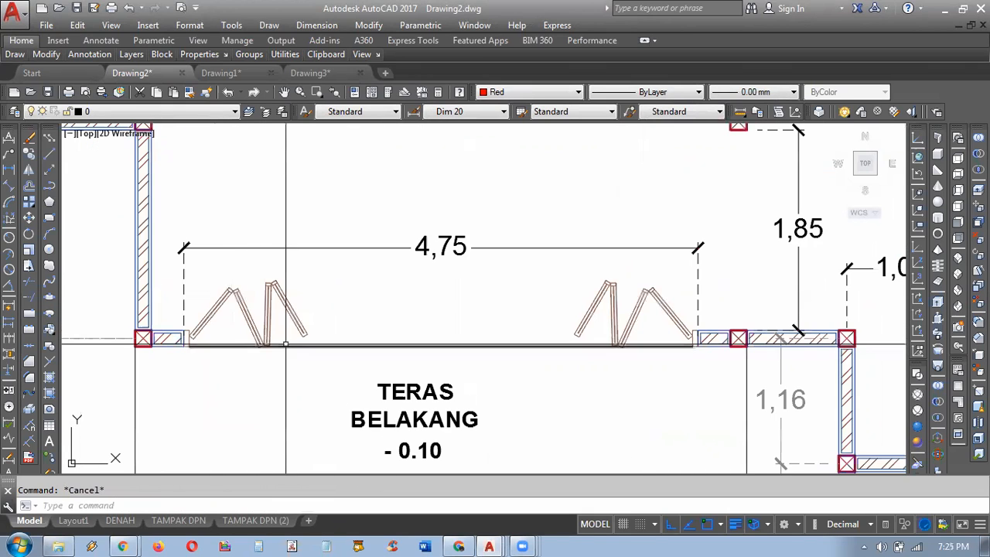
scroll(264, 452, up, 2)
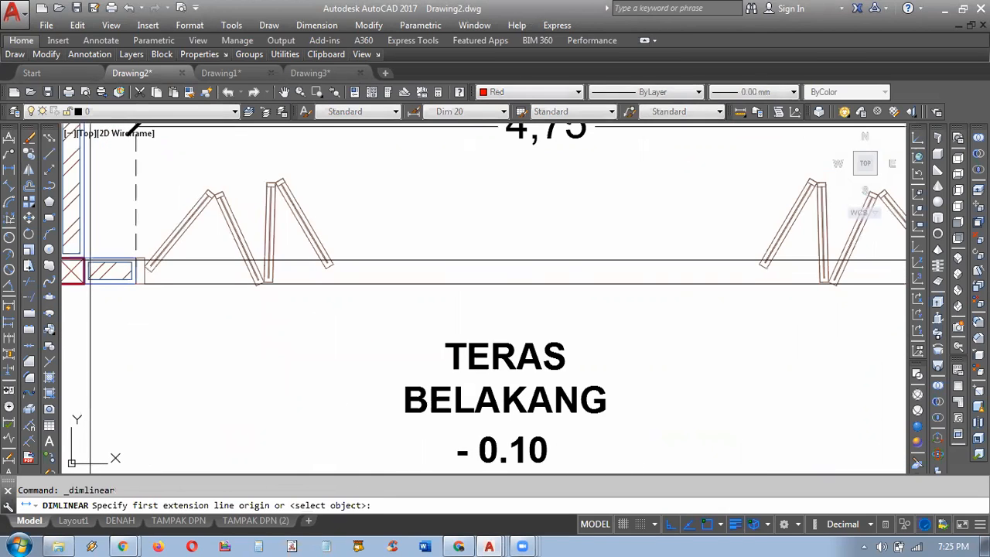
click(73, 270)
scroll(438, 209, down, 2)
scroll(803, 248, up, 2)
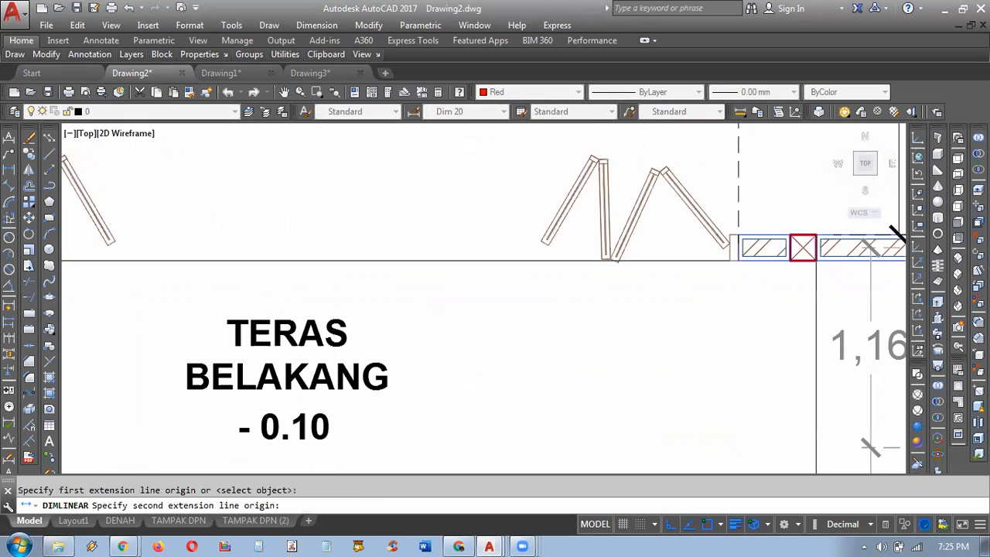
click(729, 260)
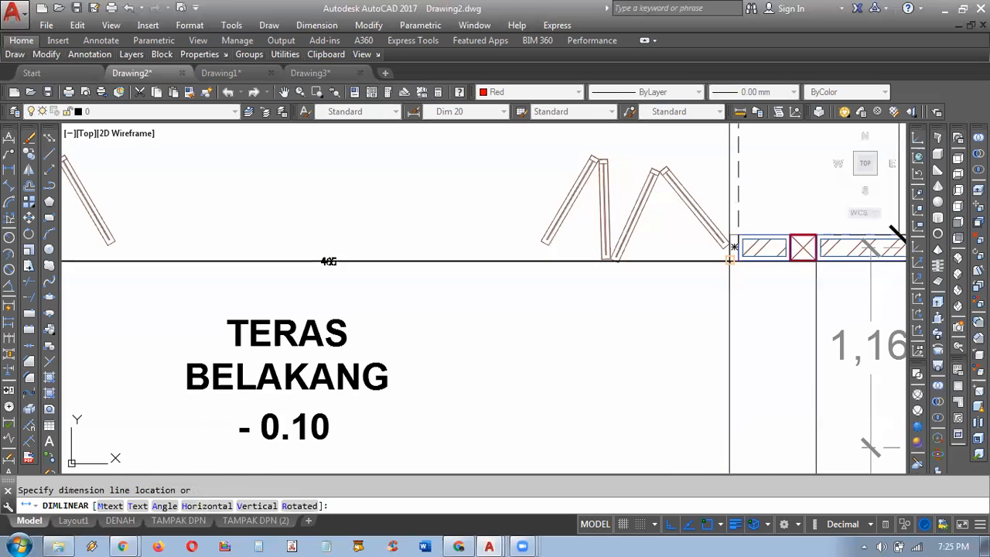
scroll(729, 260, down, 2)
key(Escape)
Step: Dimension the clear width between the inner frame faces of the TERAS BELAKANG folding door, placing it on the terrace side
key(Return)
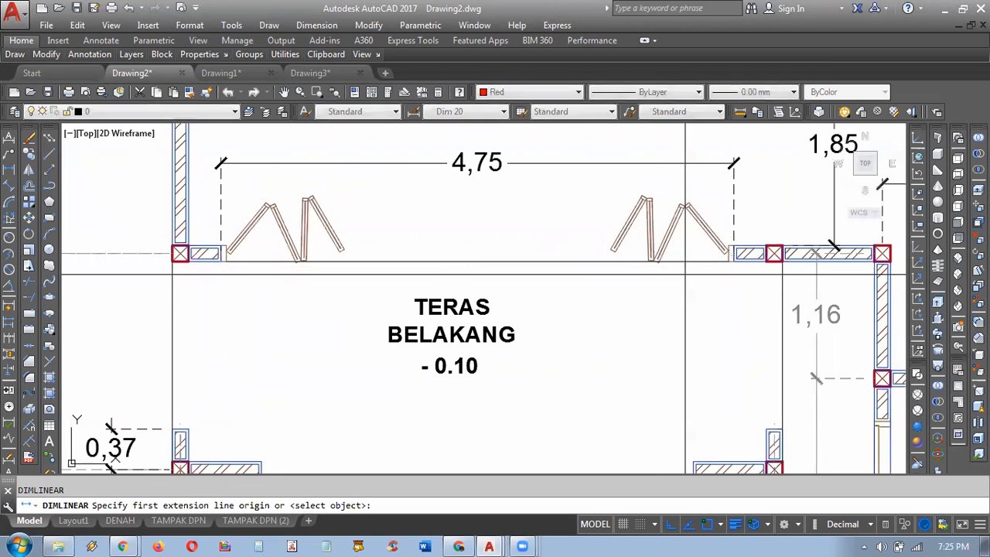
click(222, 254)
scroll(225, 256, up, 2)
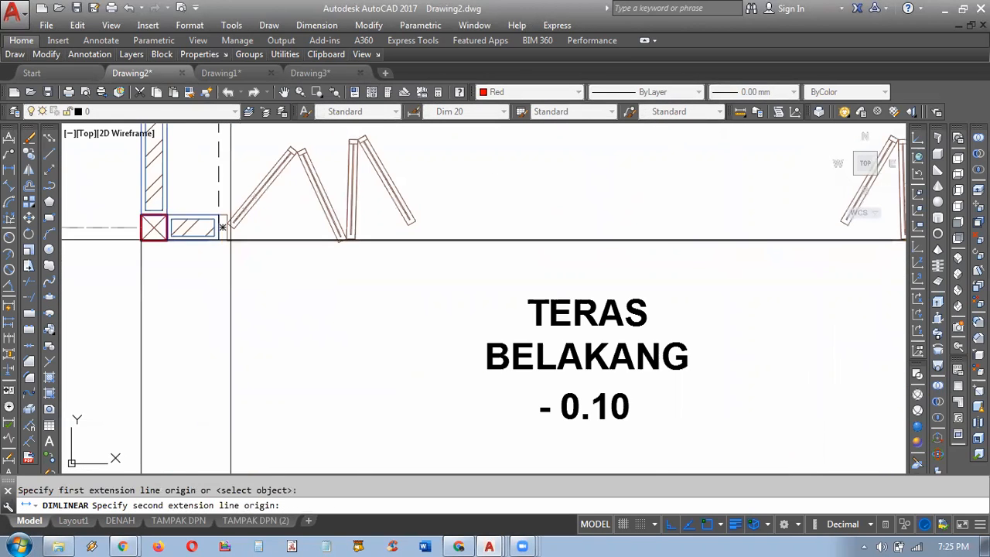
click(231, 240)
scroll(236, 254, down, 2)
click(489, 398)
Step: Change the folding door's clear-width dimension to the RIO dimension style
click(499, 412)
click(481, 393)
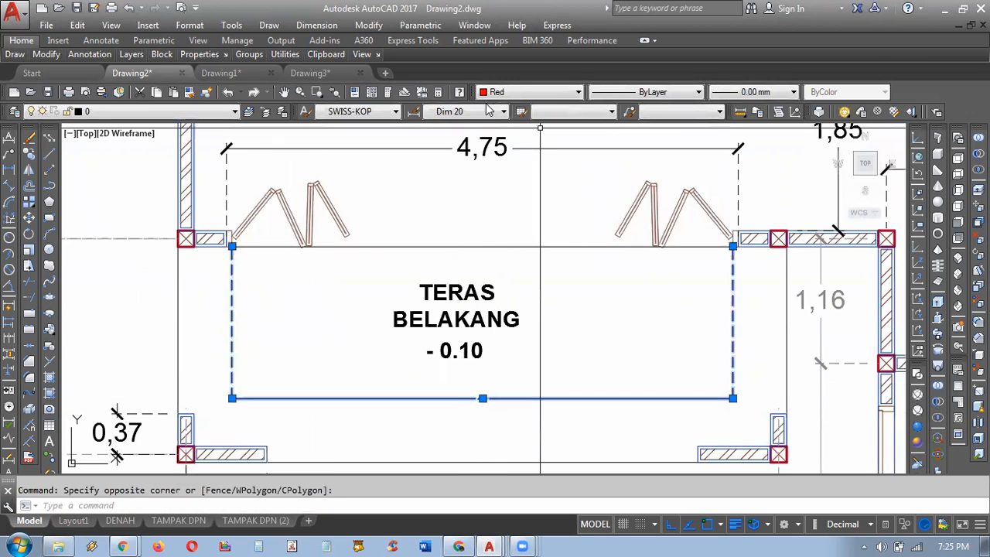
click(475, 113)
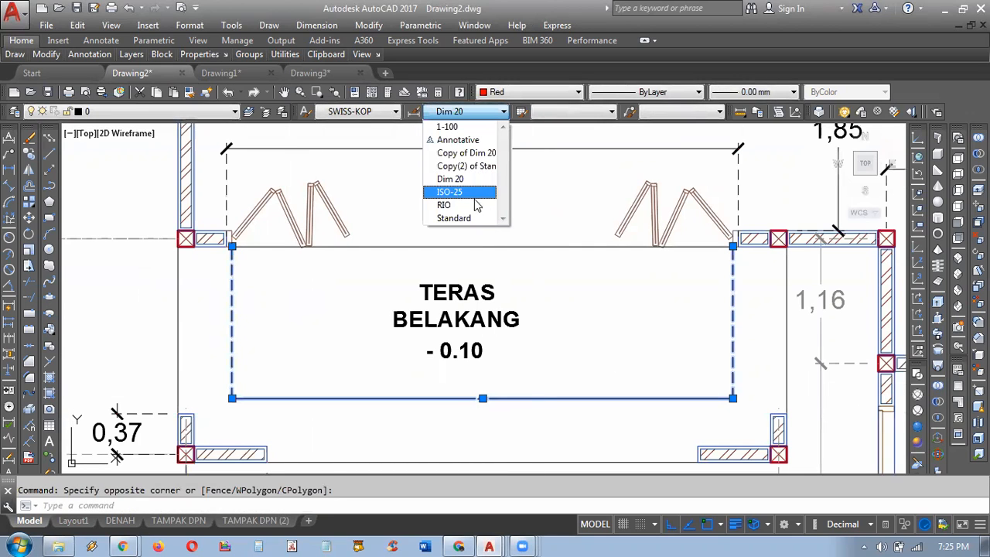
click(460, 205)
key(Escape)
middle_drag(510, 252, 510, 273)
click(234, 320)
click(236, 348)
key(Escape)
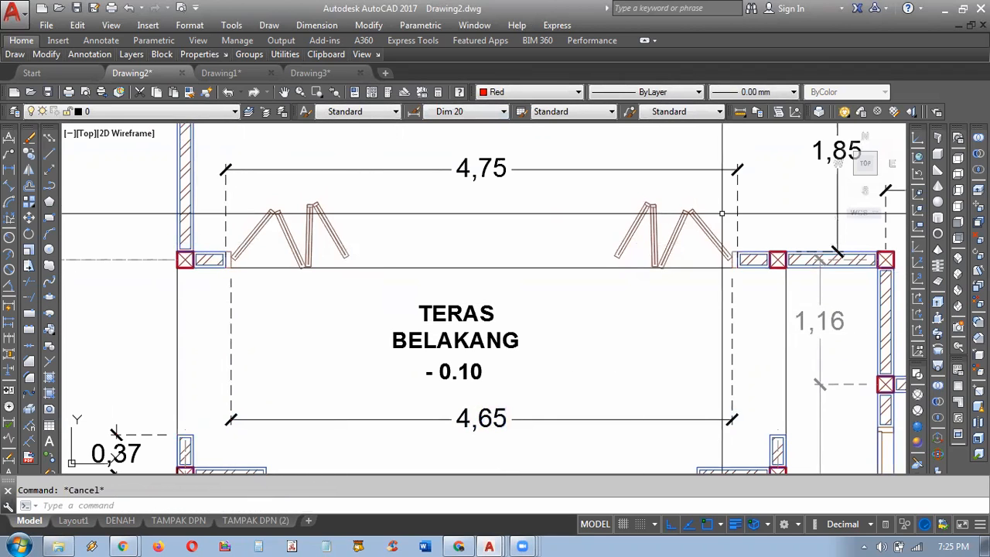
click(716, 181)
click(612, 232)
click(331, 194)
click(268, 238)
key(Escape)
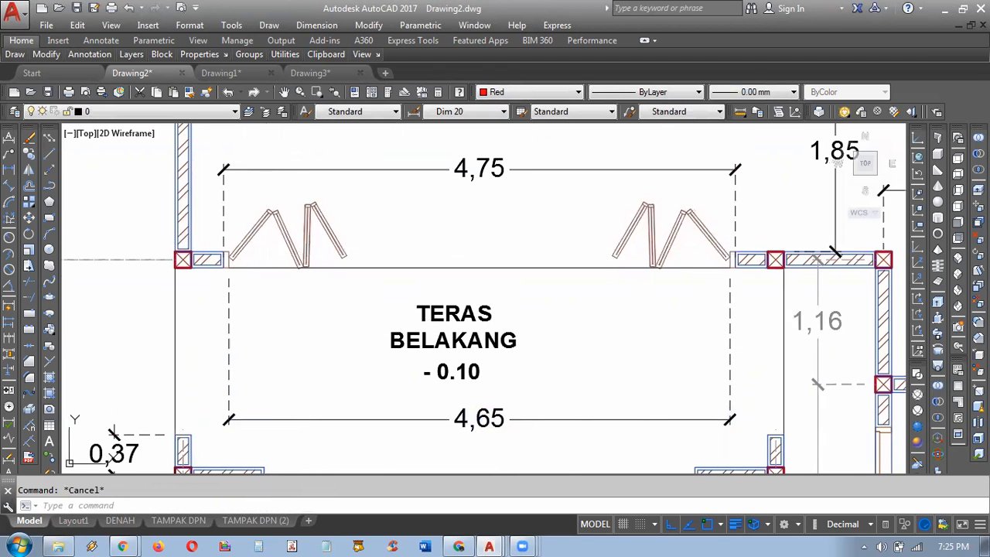
Step: Align the UCS with the first slanted leaf of the folding door, next to the hatched wall stub and column
scroll(251, 216, up, 2)
scroll(252, 216, up, 1)
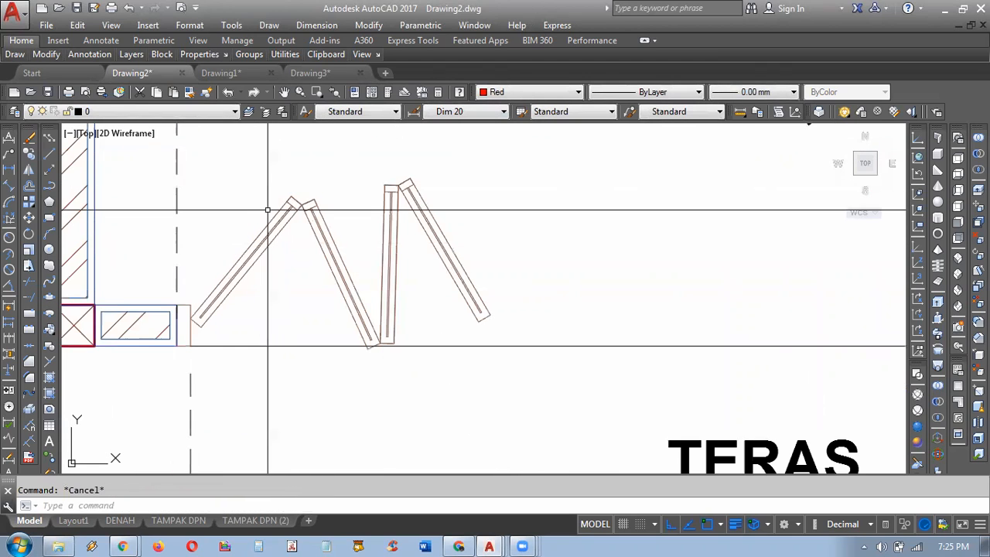
scroll(425, 256, up, 2)
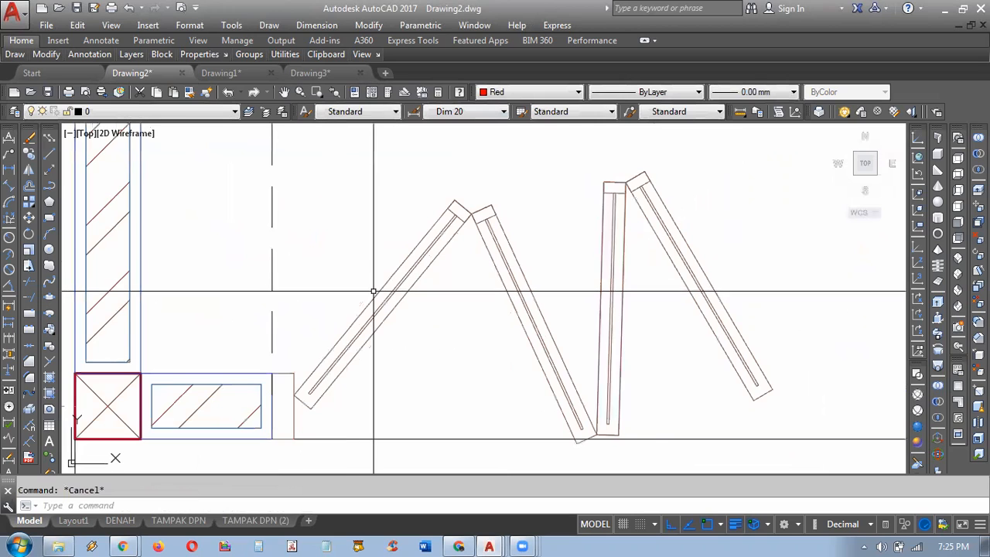
middle_drag(373, 291, 399, 284)
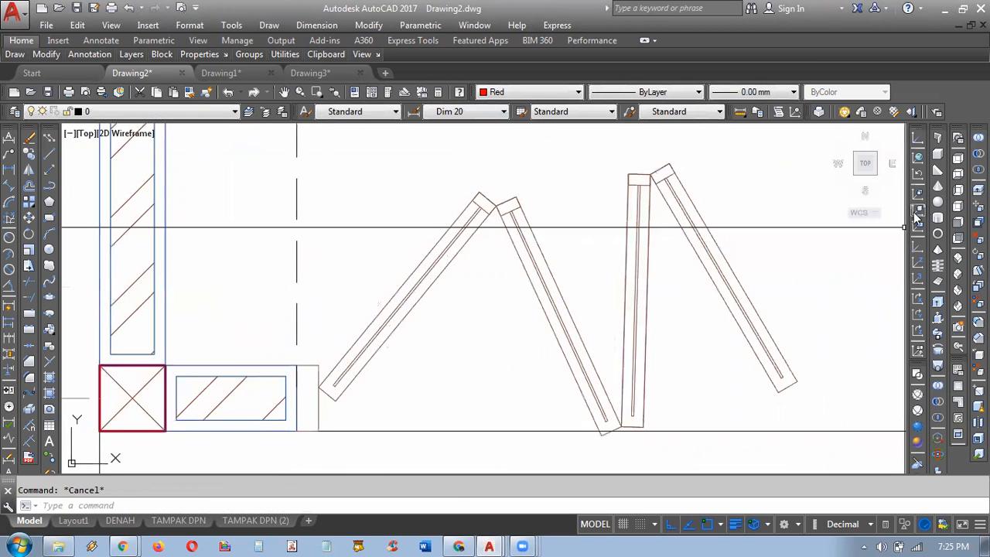
click(916, 212)
click(396, 312)
Step: Mirror the first folding leaf's upper end cap to its lower end across the leaf's midline, keeping the source object
click(459, 177)
click(502, 243)
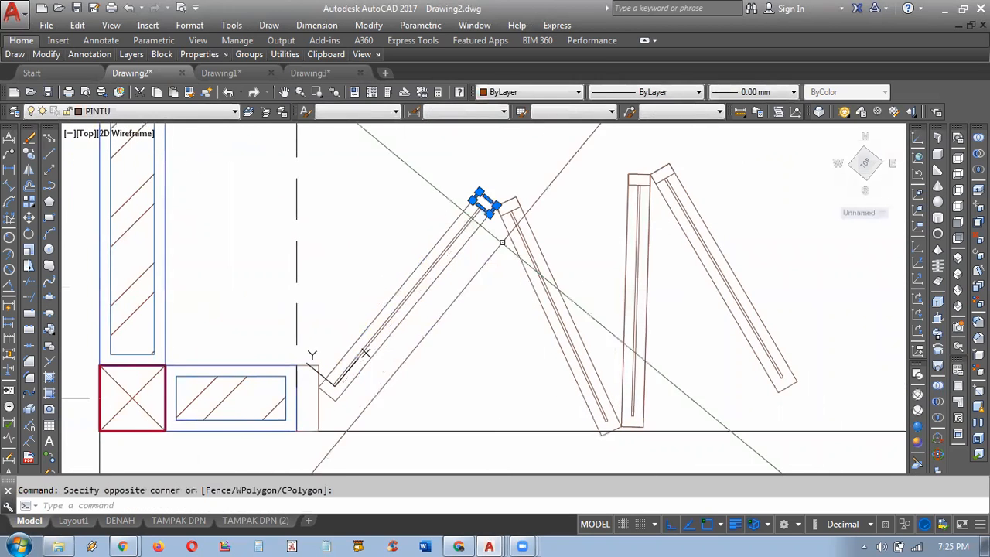
click(29, 170)
click(407, 296)
click(448, 347)
key(Return)
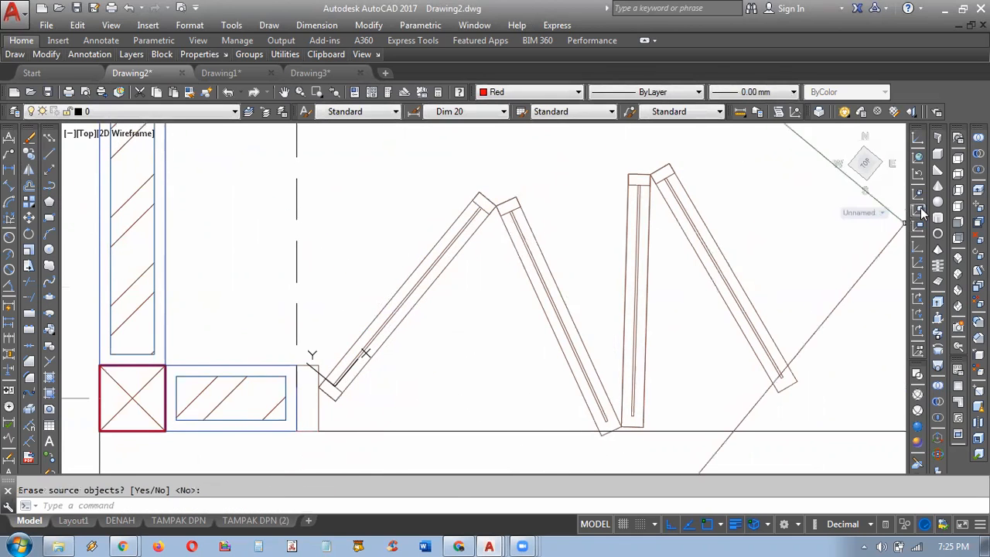
Step: Align the UCS with the second folding leaf and mirror its upper end cap to the lower end, keeping the source object
click(919, 211)
click(534, 237)
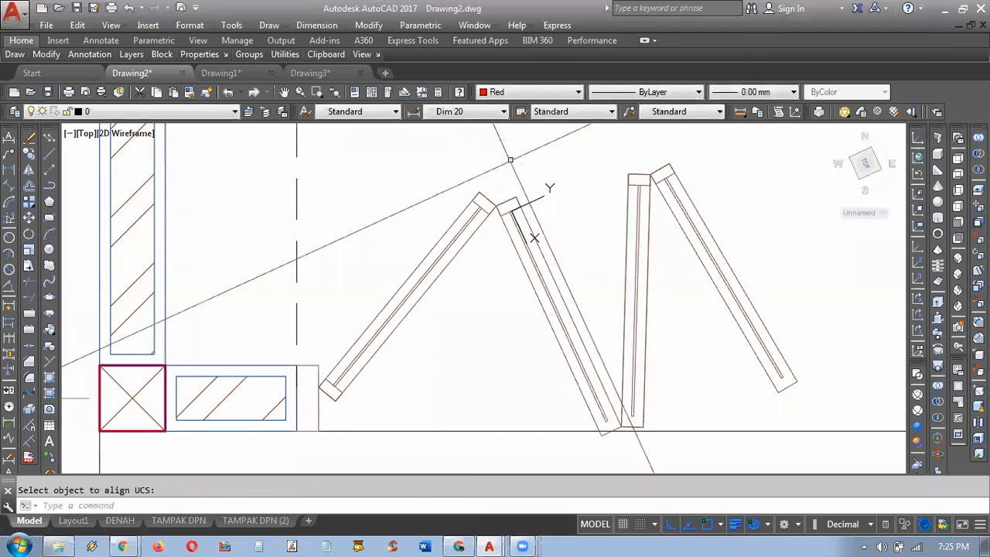
click(542, 232)
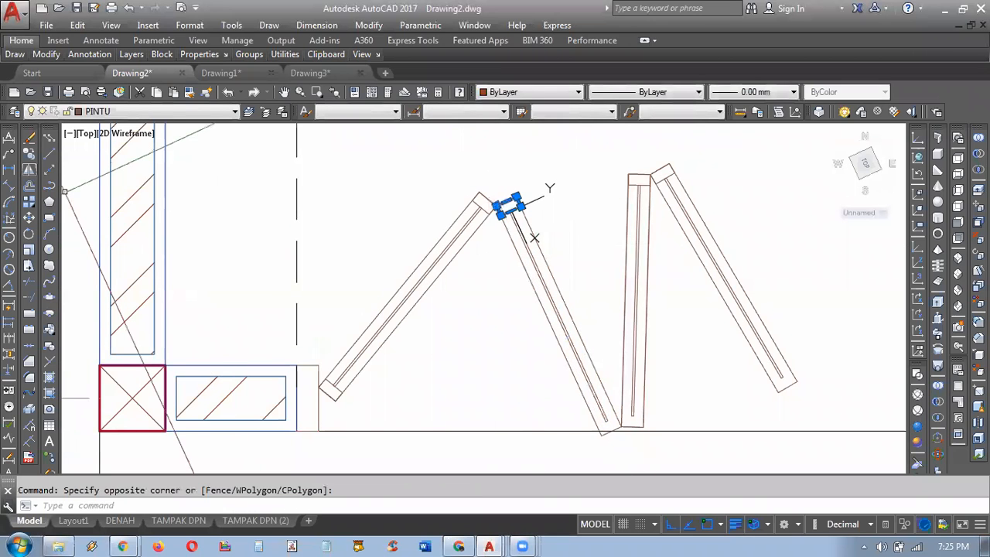
click(29, 169)
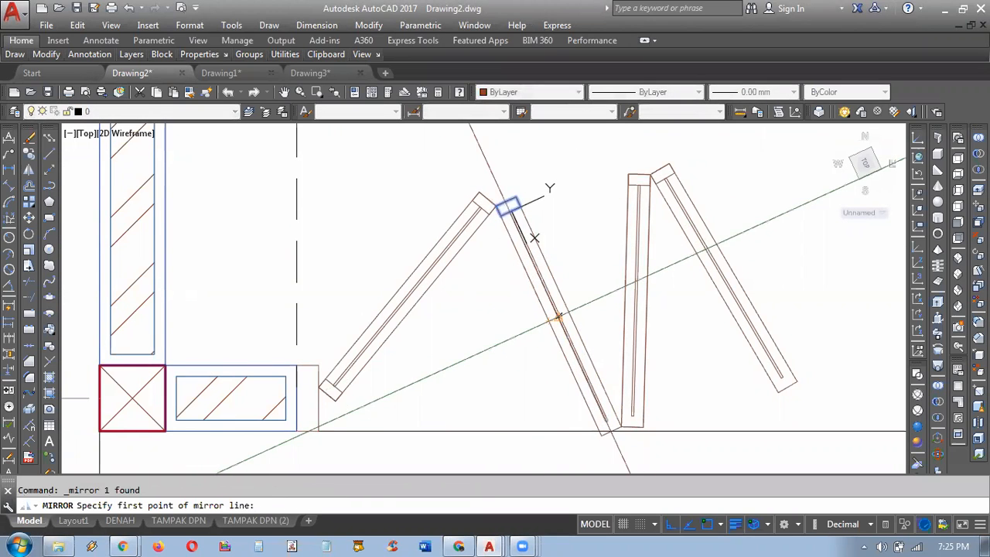
click(558, 317)
click(499, 344)
key(Return)
scroll(499, 342, down, 3)
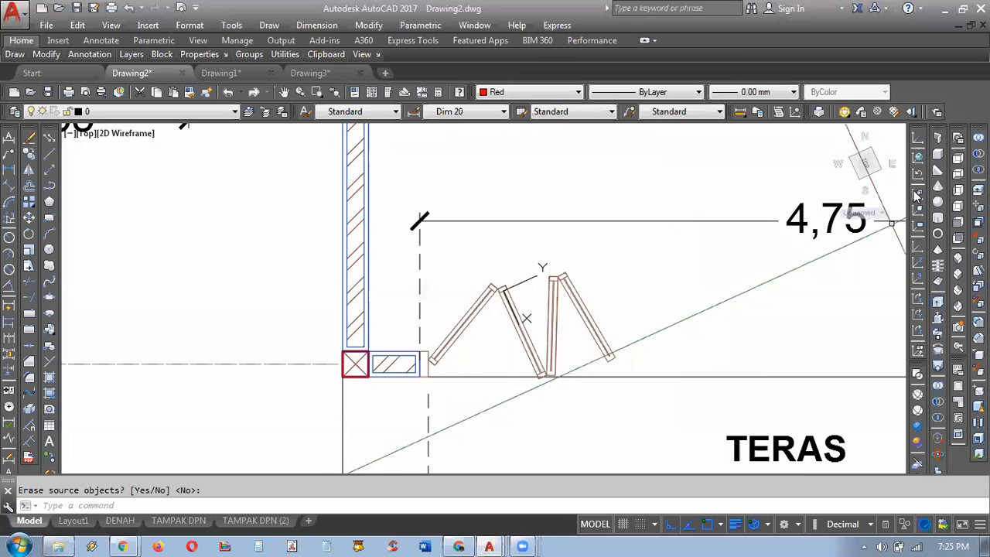
Step: Restore the World coordinate system
click(918, 157)
scroll(738, 285, down, 2)
mouse_move(738, 286)
middle_down()
mouse_move(355, 235)
mouse_move(416, 292)
mouse_move(391, 302)
mouse_move(417, 317)
middle_up()
scroll(376, 291, up, 2)
middle_drag(230, 297, 327, 269)
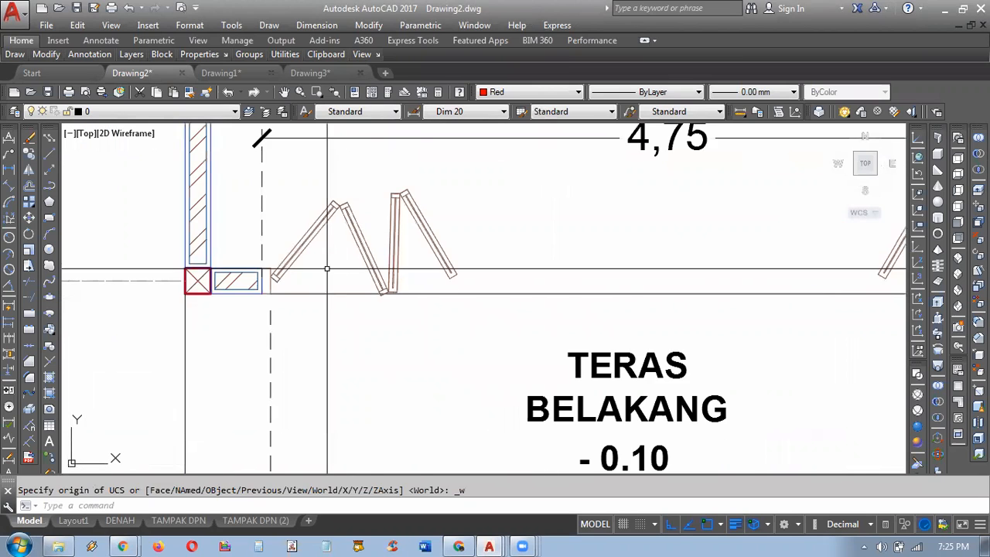
scroll(419, 201, up, 2)
middle_drag(430, 214, 445, 230)
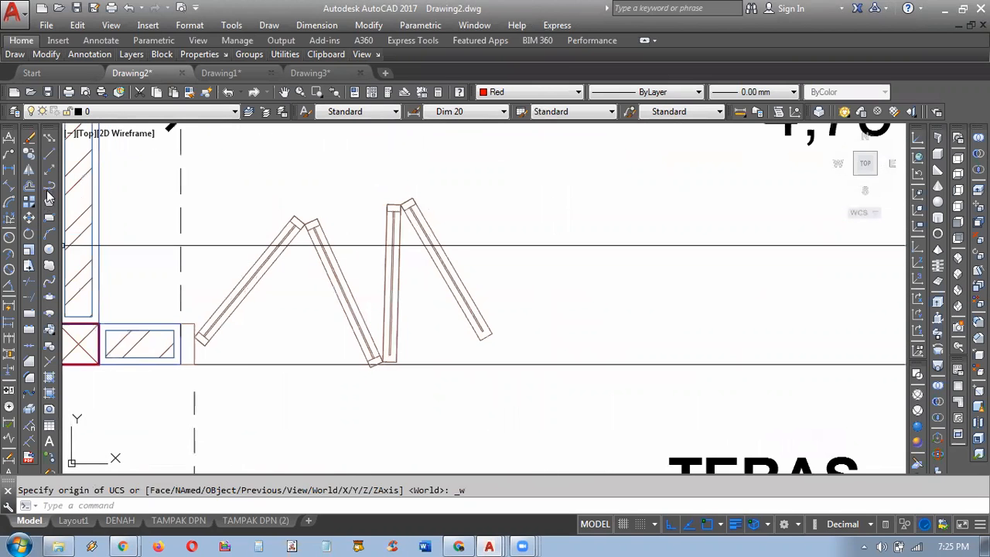
Step: Draw a red polyline across the folding door opening along the terrace edge, joining the inner corners of both door frames
click(49, 186)
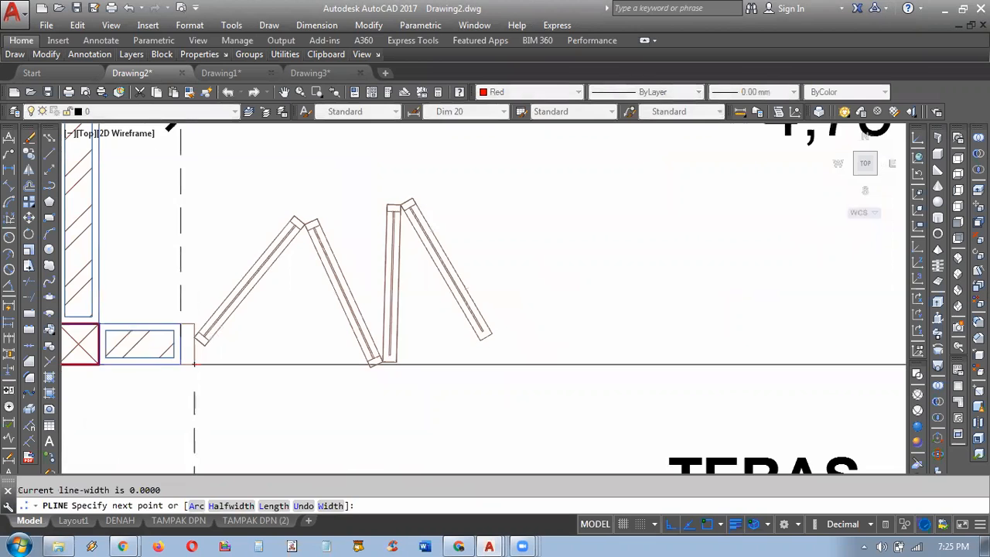
scroll(197, 359, down, 5)
scroll(743, 352, up, 8)
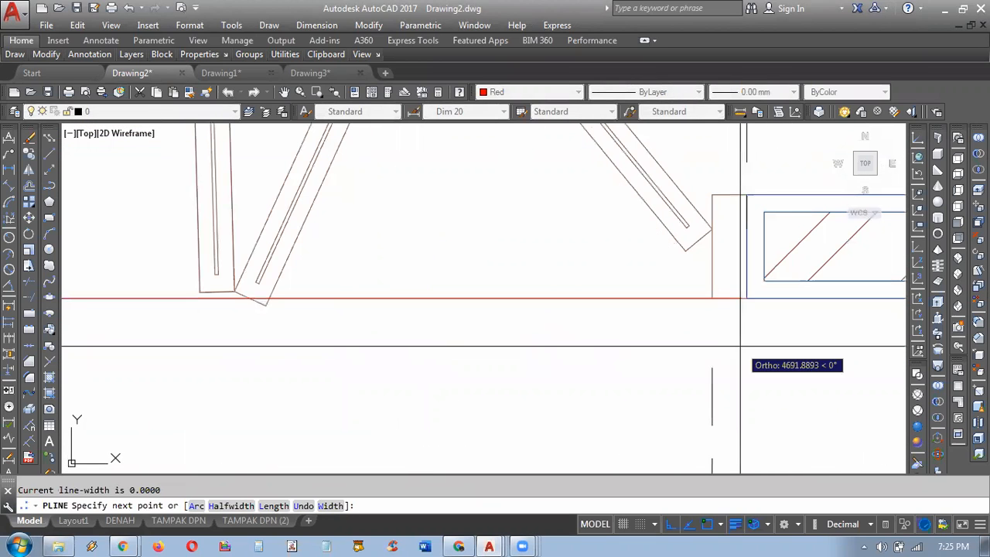
key(Escape)
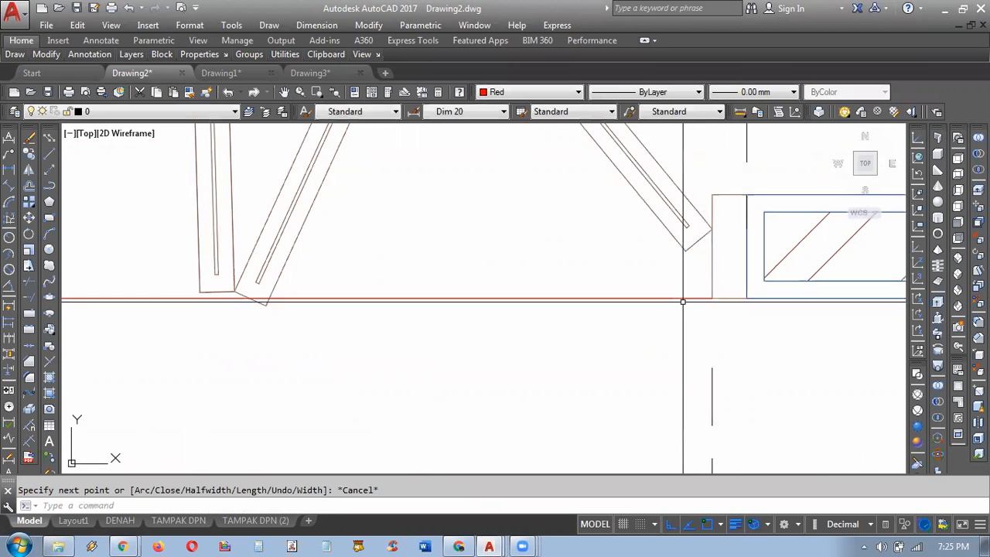
scroll(674, 298, down, 4)
middle_drag(400, 283, 579, 352)
scroll(594, 286, down, 2)
mouse_move(279, 311)
middle_down()
mouse_move(306, 327)
mouse_move(592, 341)
middle_up()
scroll(379, 299, up, 2)
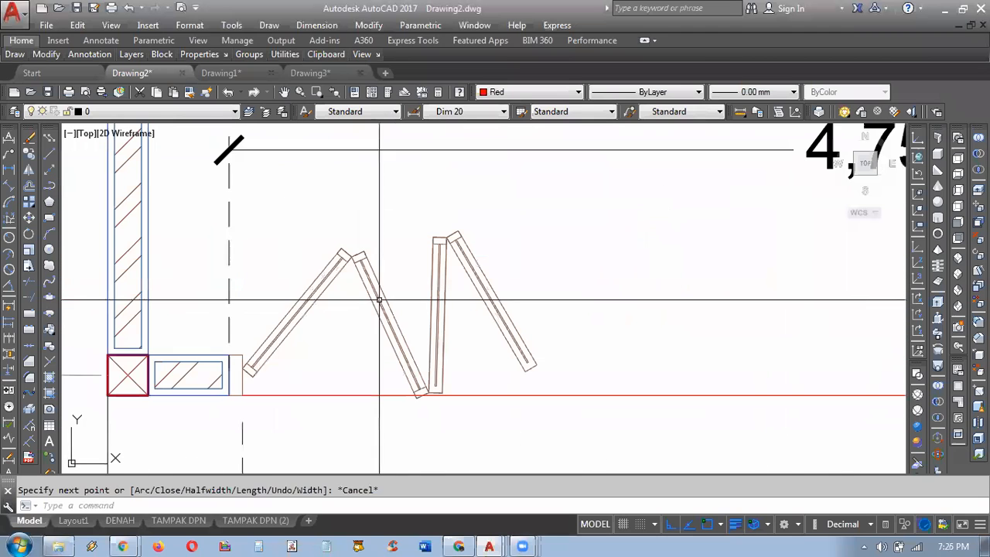
click(9, 171)
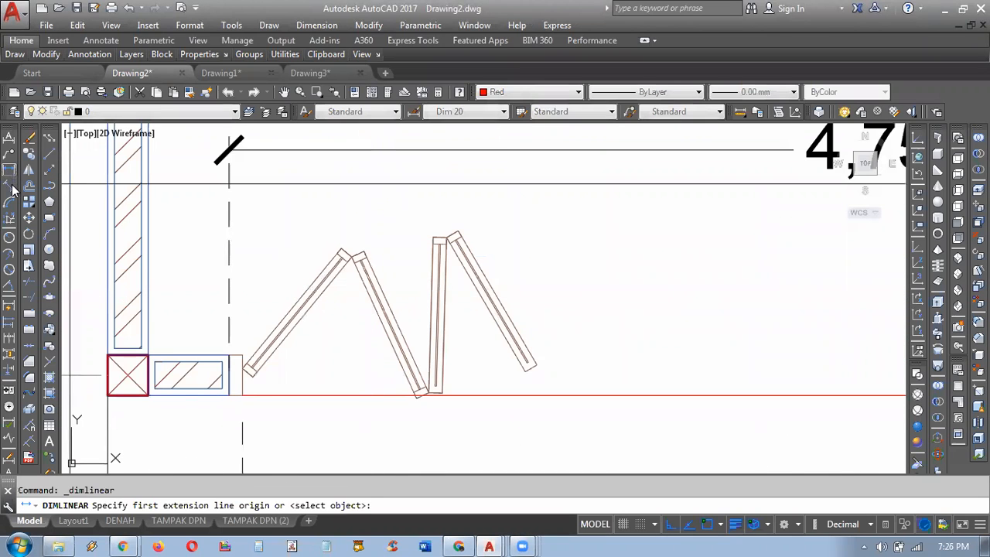
click(322, 305)
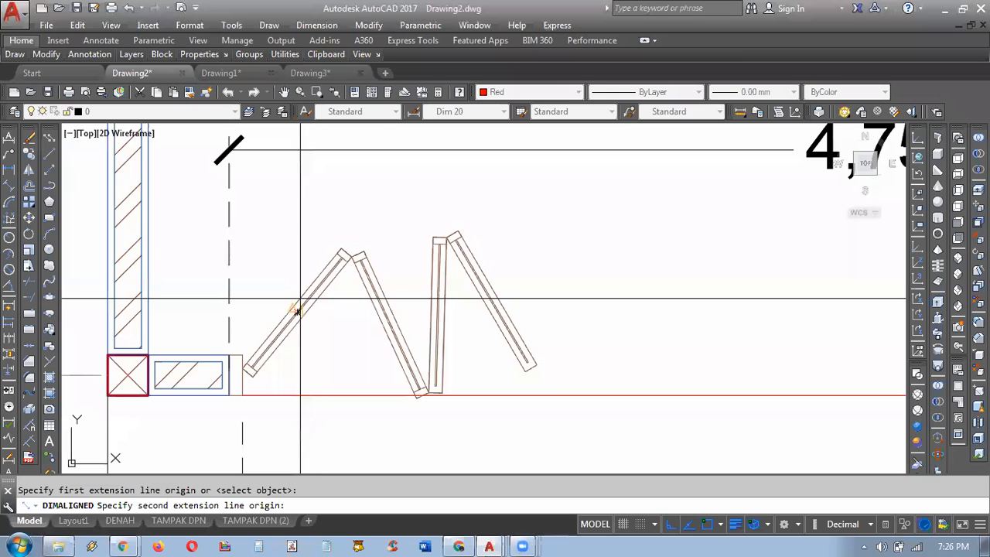
click(344, 253)
key(Escape)
scroll(302, 282, up, 3)
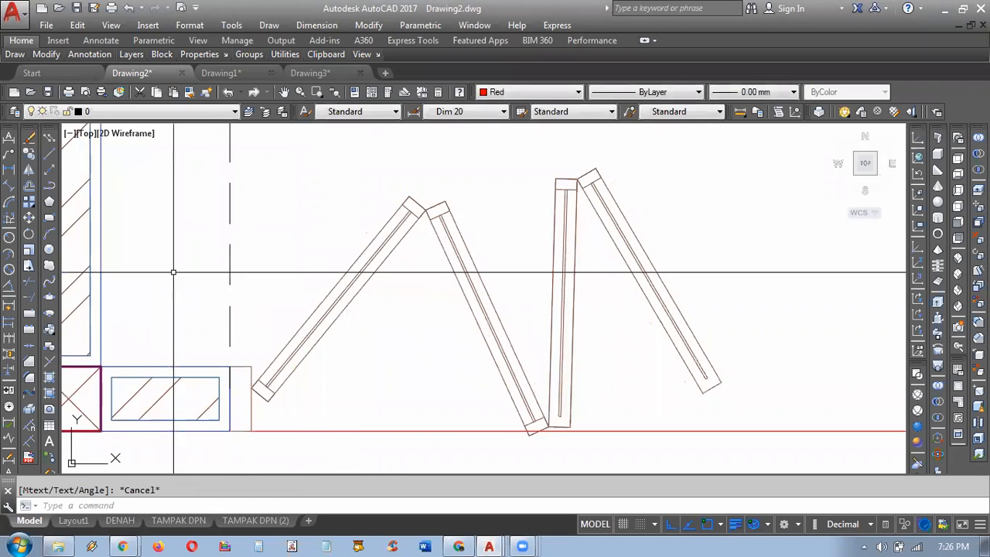
Step: Measure the first folding leaf's thickness with a temporary aligned dimension across its long faces, without placing it
click(8, 188)
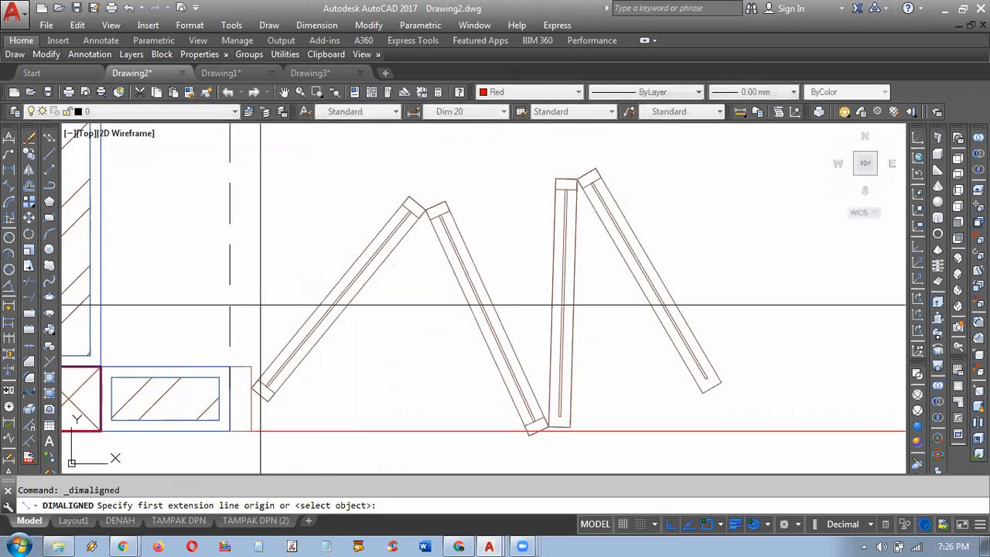
click(338, 298)
click(411, 199)
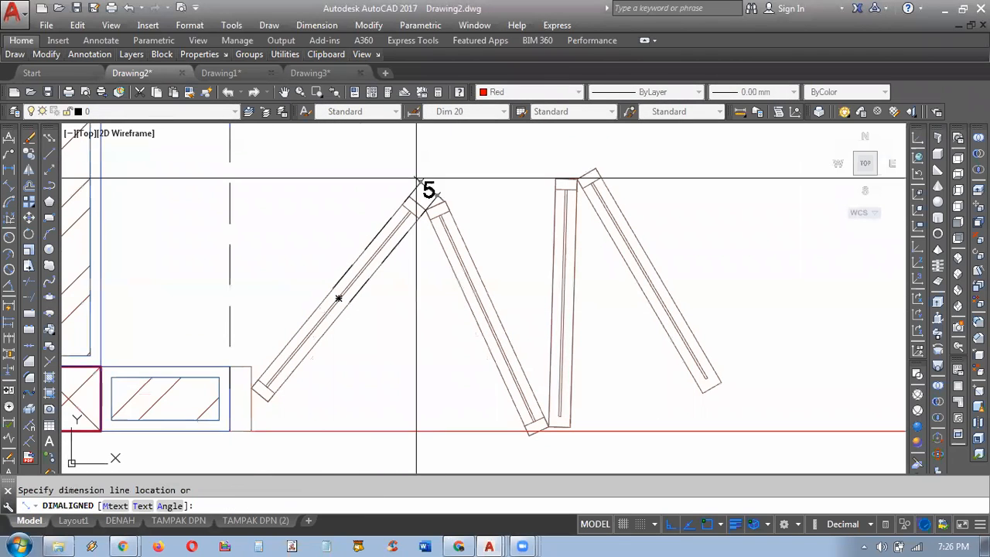
key(Escape)
key(Return)
click(338, 298)
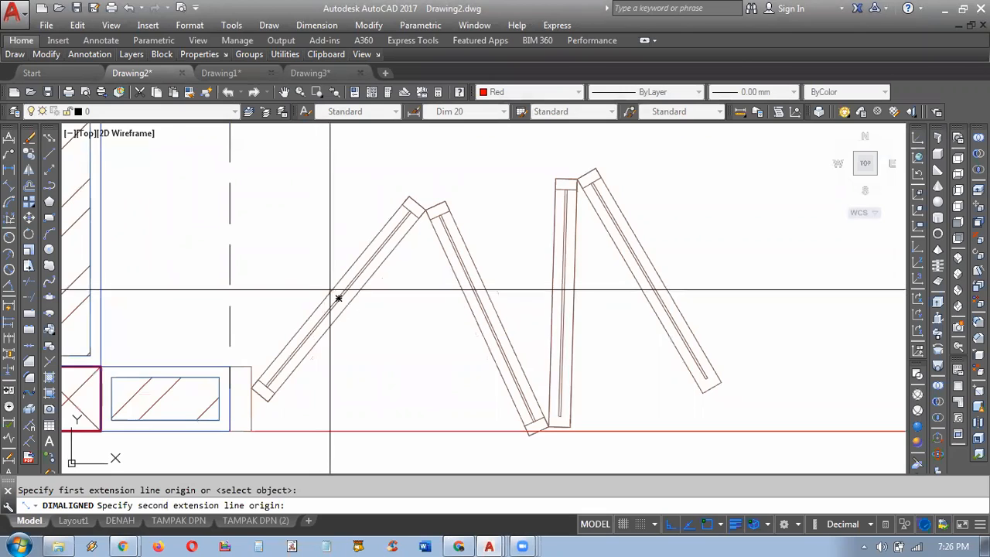
click(348, 310)
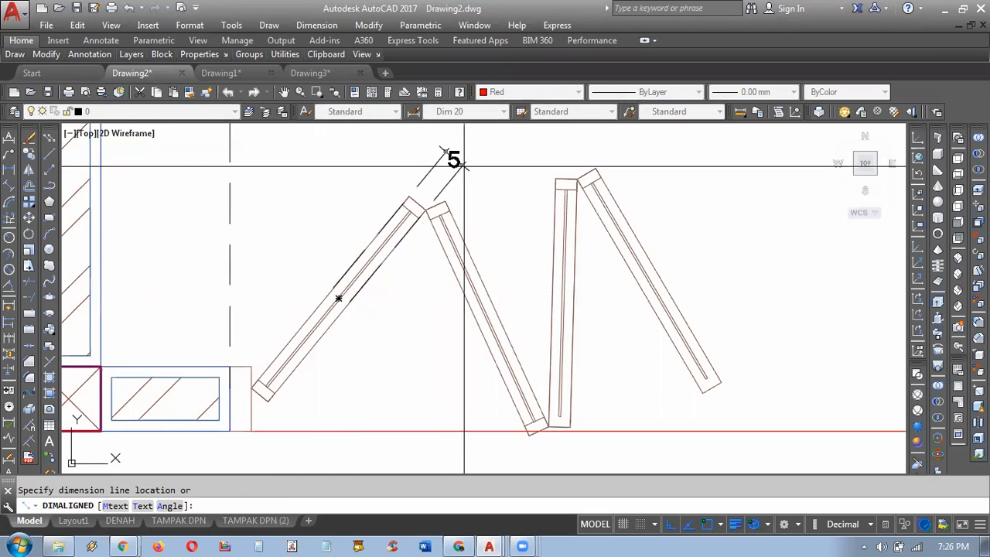
scroll(456, 217, down, 2)
scroll(465, 219, up, 2)
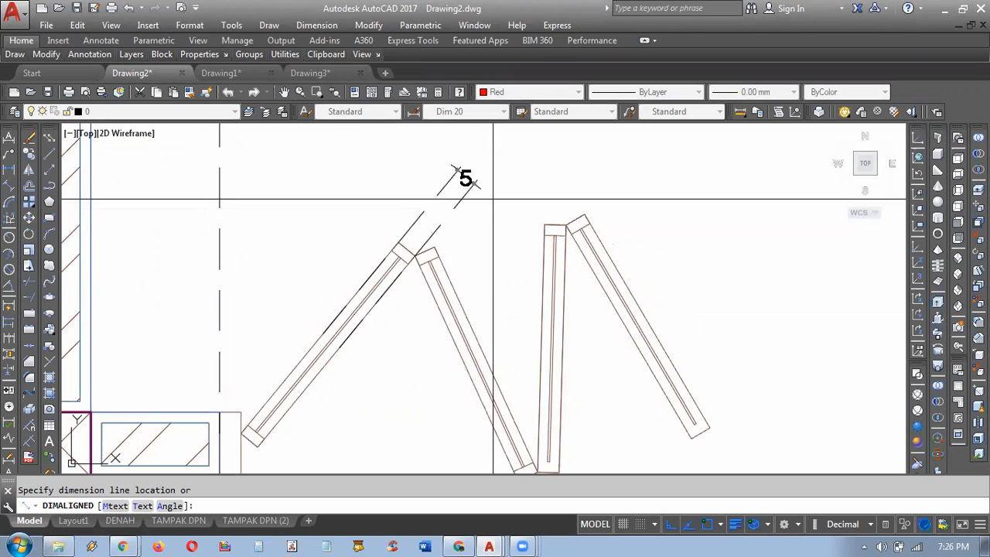
key(Escape)
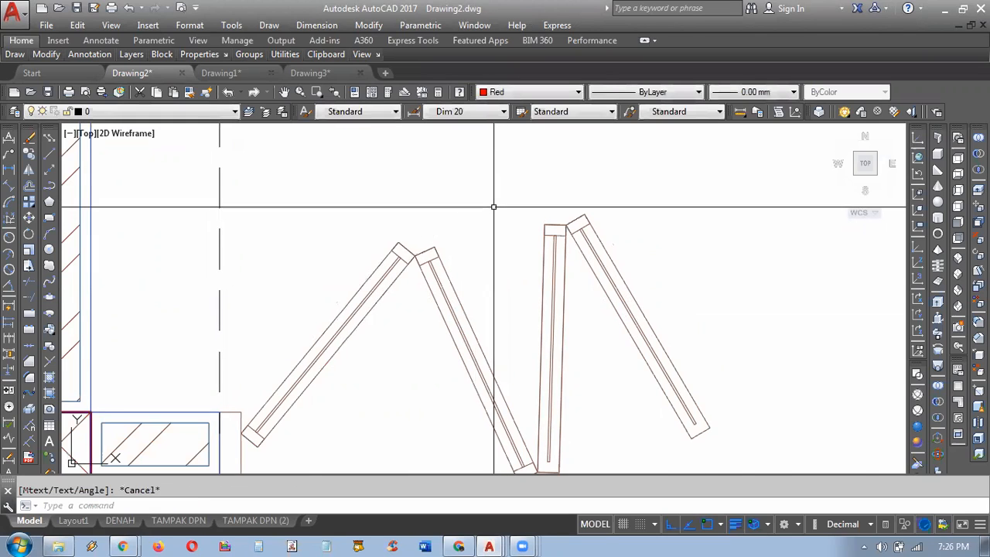
Step: Examine the sash panels of the 1,55 window beside RUANG TIDUR UTAMA and compare them with the folding door leaves
scroll(494, 207, down, 3)
scroll(505, 230, down, 5)
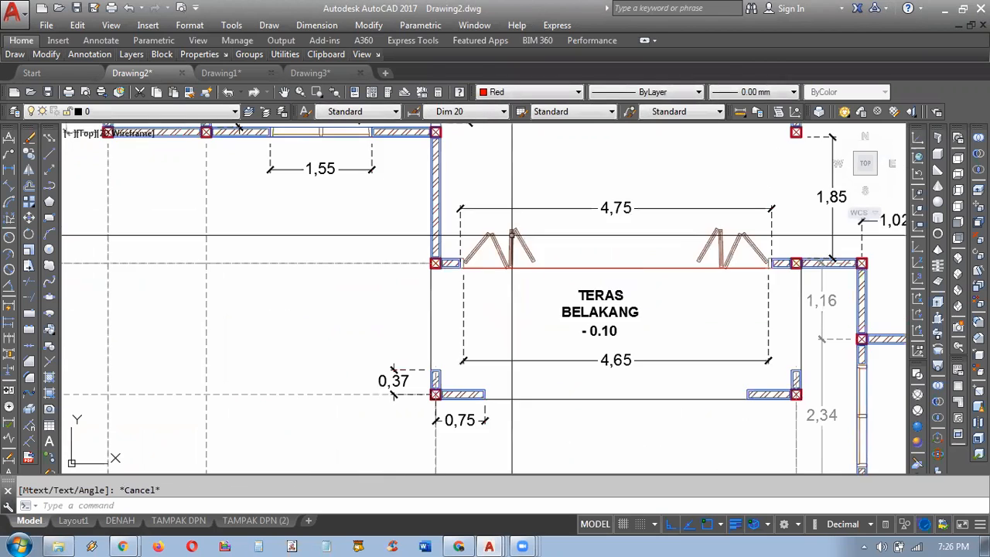
scroll(515, 290, up, 1)
scroll(506, 257, up, 4)
middle_drag(521, 276, 469, 165)
mouse_move(601, 270)
middle_down()
mouse_move(535, 257)
mouse_move(420, 257)
mouse_move(588, 360)
middle_up()
scroll(414, 255, down, 2)
scroll(303, 209, up, 2)
middle_drag(315, 210, 383, 274)
scroll(383, 275, up, 2)
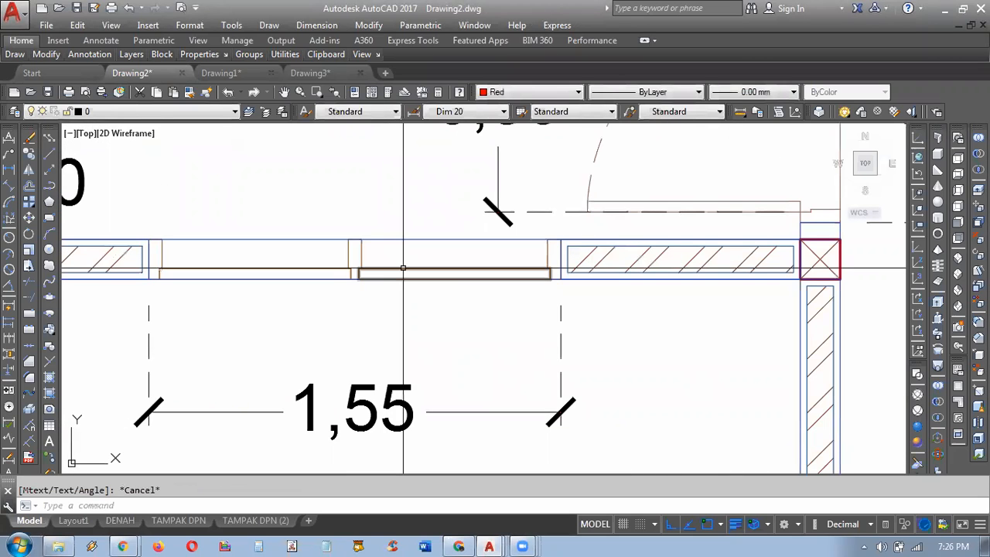
click(404, 270)
scroll(407, 273, down, 4)
key(Escape)
mouse_move(462, 335)
middle_down()
mouse_move(399, 300)
mouse_move(434, 364)
mouse_move(513, 361)
mouse_move(352, 223)
middle_up()
scroll(454, 310, up, 2)
scroll(401, 296, down, 2)
scroll(517, 333, up, 2)
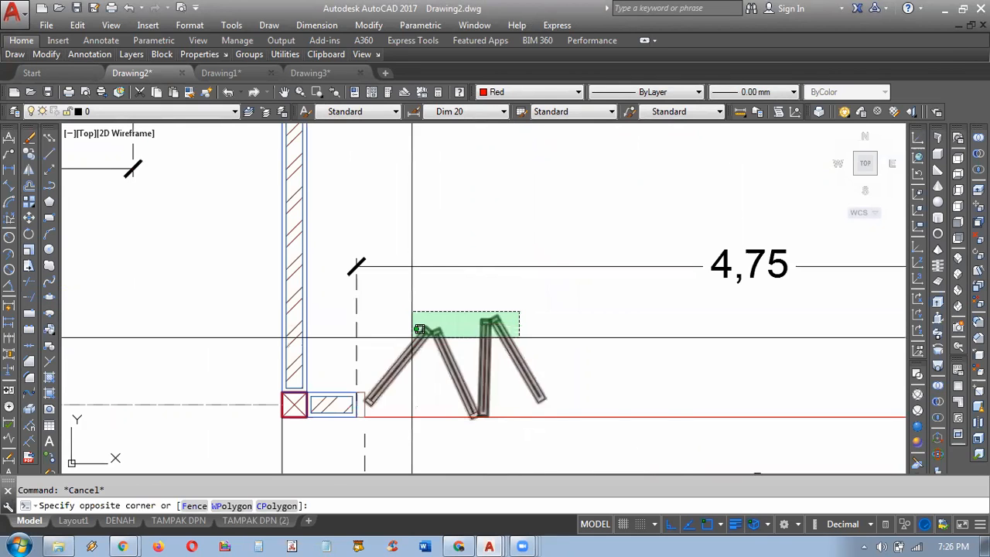
Step: Fit the entire floor plan with its outer dimensions in view using a window zoom
click(587, 306)
scroll(569, 318, down, 2)
middle_drag(673, 358, 534, 222)
scroll(534, 232, down, 4)
scroll(591, 270, up, 2)
mouse_move(590, 270)
middle_down()
mouse_move(603, 326)
mouse_move(531, 315)
mouse_move(481, 325)
mouse_move(521, 375)
mouse_move(540, 367)
mouse_move(534, 390)
mouse_move(503, 375)
mouse_move(504, 352)
middle_up()
scroll(522, 372, down, 2)
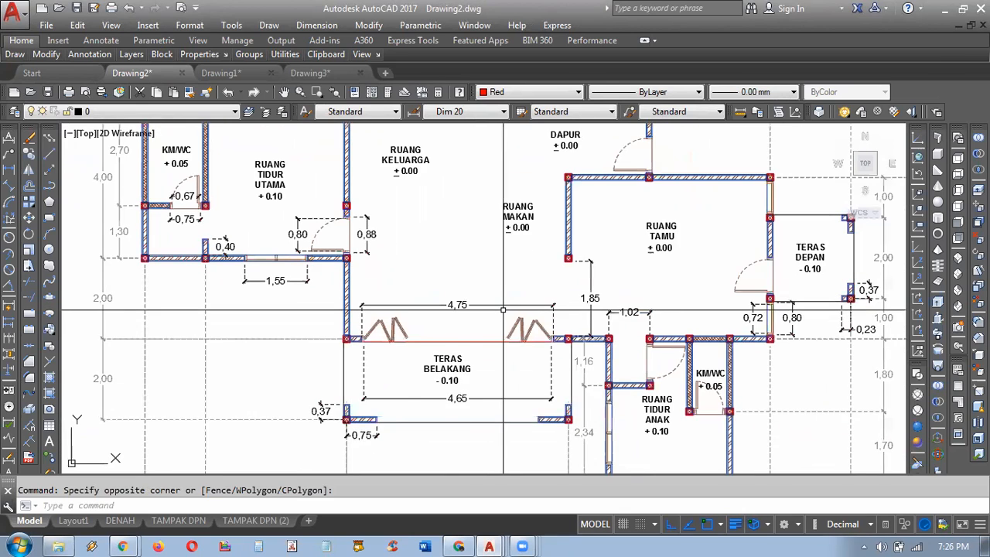
scroll(503, 309, down, 2)
key(Escape)
text(z)
key(Return)
text(w)
key(Return)
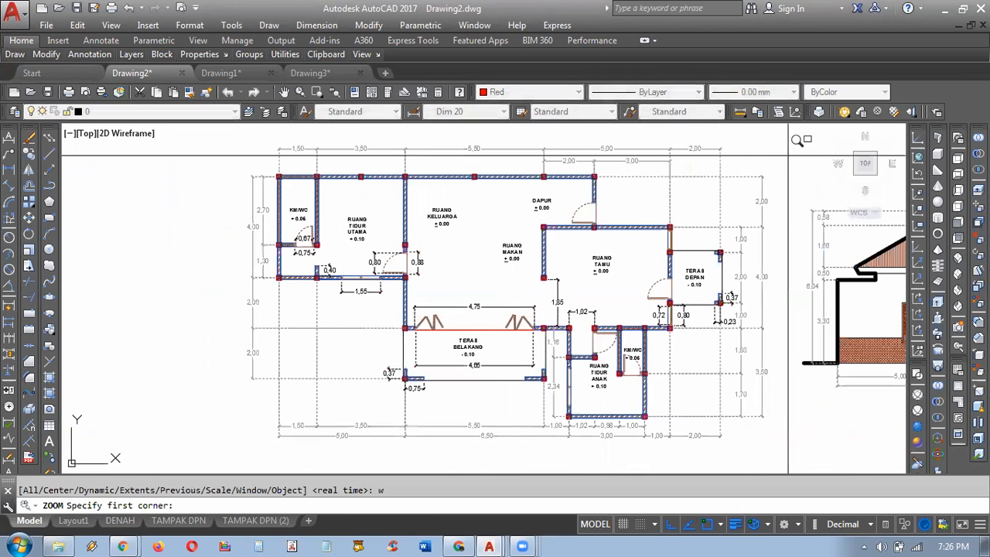
click(771, 140)
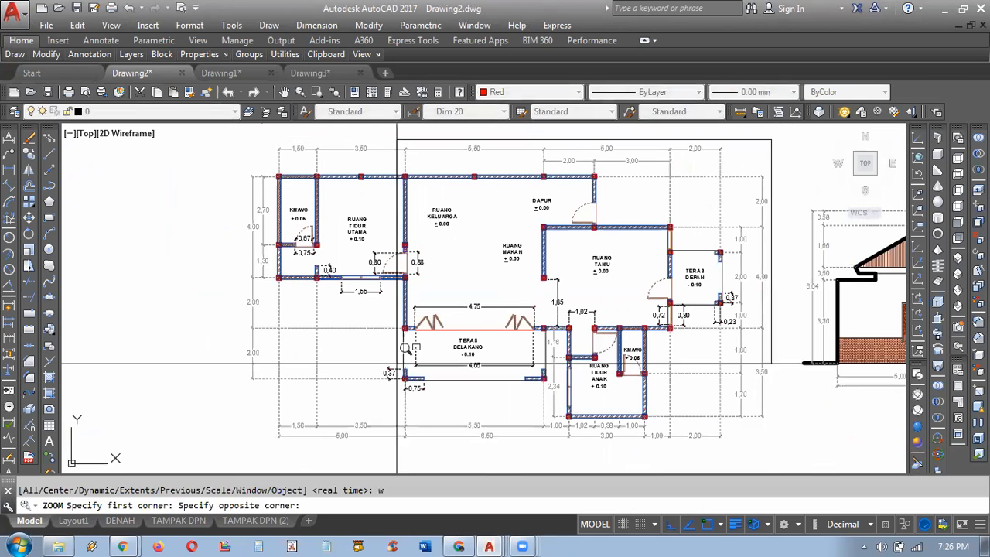
click(243, 448)
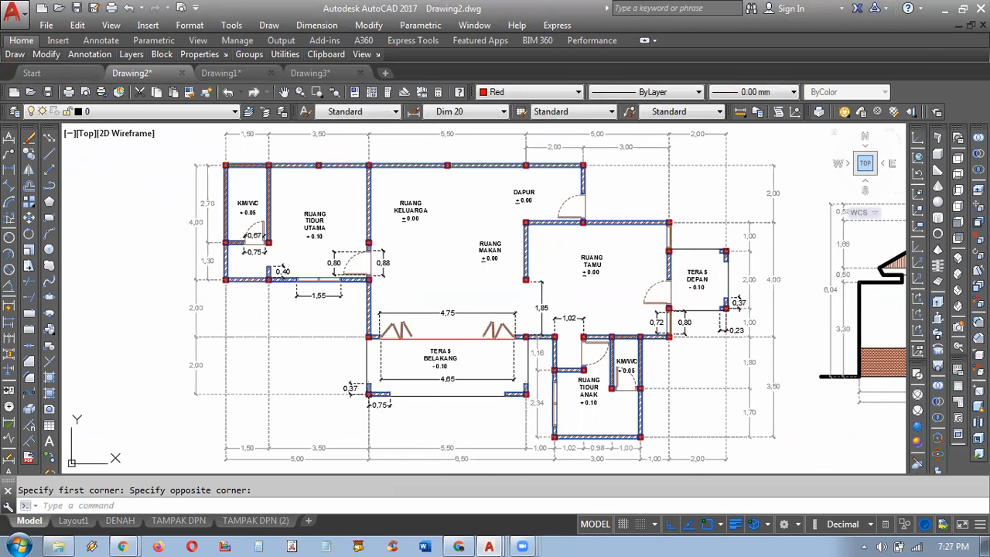
Step: Examine the folding door leaves, threshold line and opening dimensions around TERAS BELAKANG
scroll(402, 398, up, 6)
scroll(400, 420, down, 4)
scroll(452, 285, up, 4)
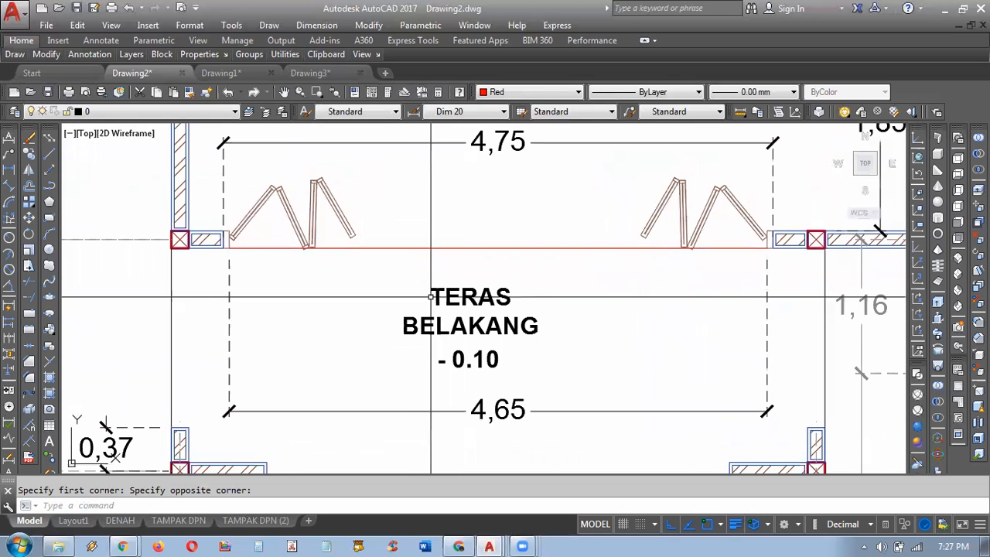
scroll(403, 272, down, 4)
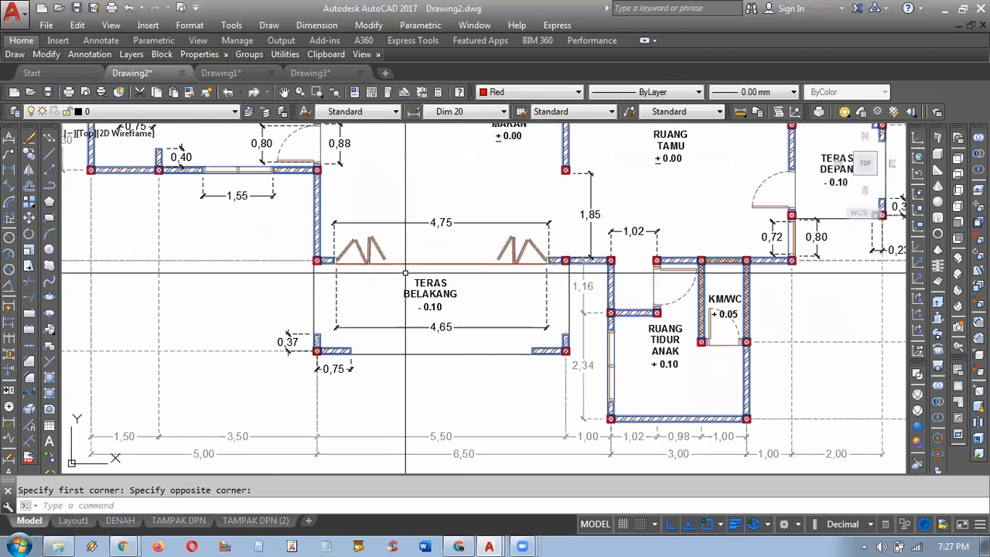
scroll(400, 256, up, 4)
middle_drag(355, 219, 387, 268)
key(Escape)
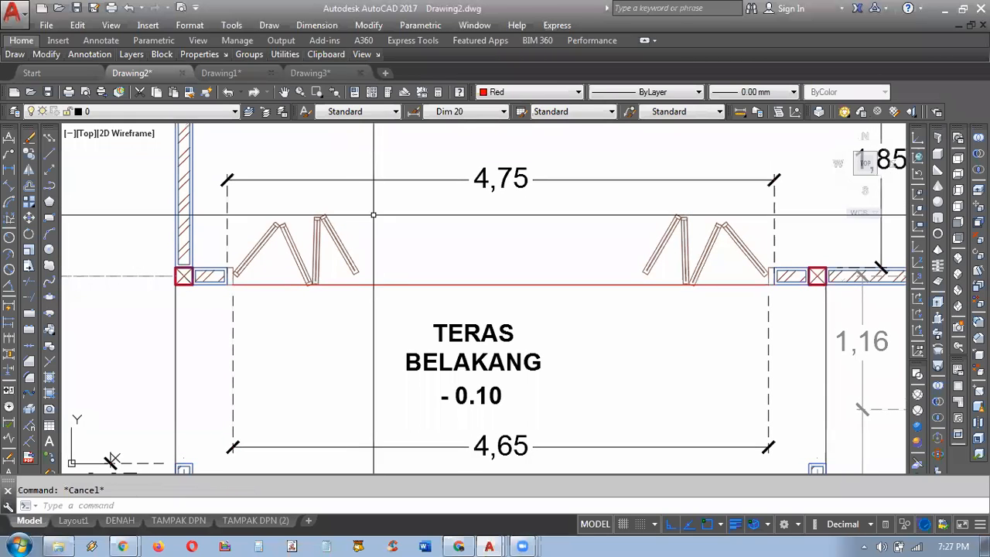
scroll(426, 262, down, 2)
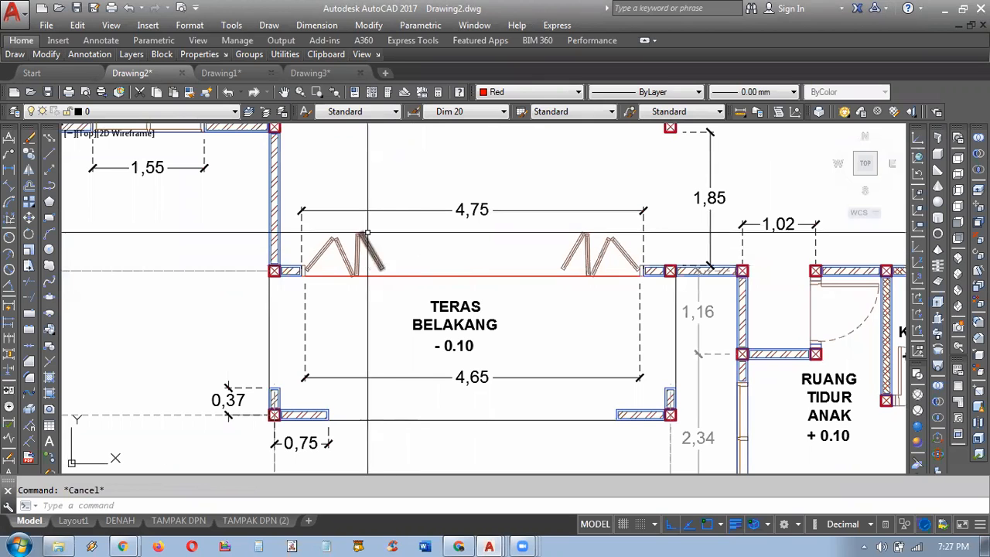
scroll(396, 241, down, 2)
mouse_move(398, 245)
middle_down()
mouse_move(411, 277)
mouse_move(376, 273)
middle_up()
scroll(423, 291, up, 2)
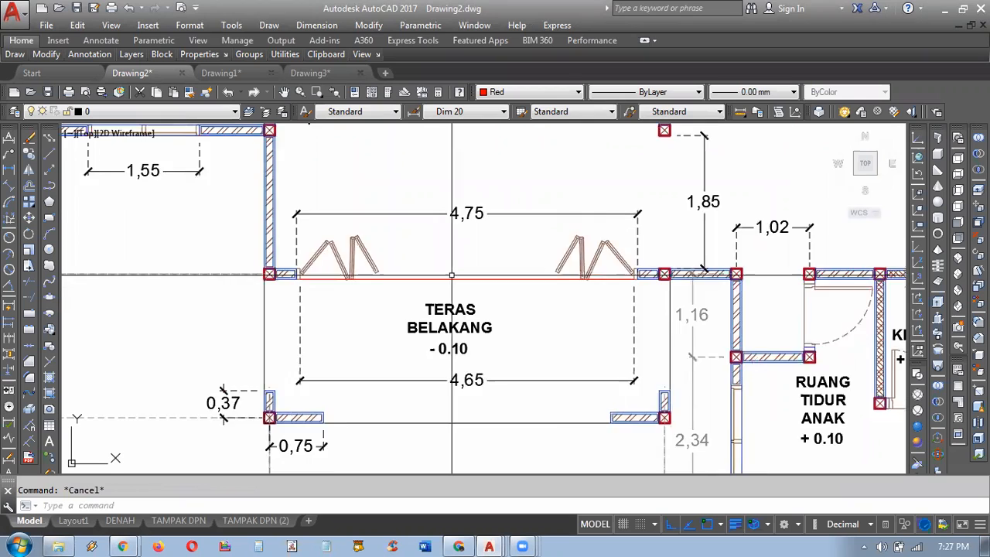
scroll(451, 276, down, 2)
scroll(452, 277, up, 2)
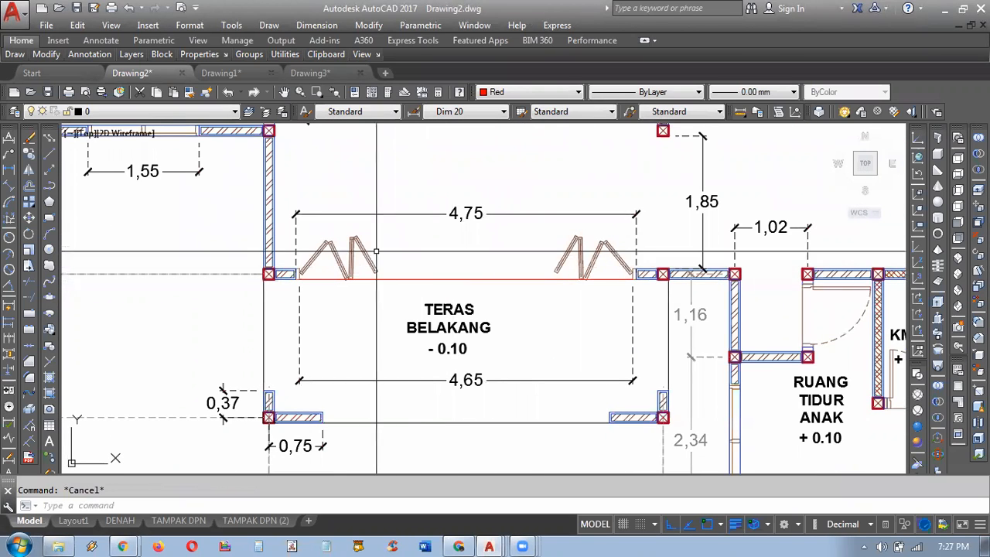
scroll(389, 239, up, 1)
mouse_move(394, 239)
middle_down()
mouse_move(438, 255)
mouse_move(360, 225)
mouse_move(412, 195)
mouse_move(454, 289)
middle_up()
scroll(423, 239, down, 2)
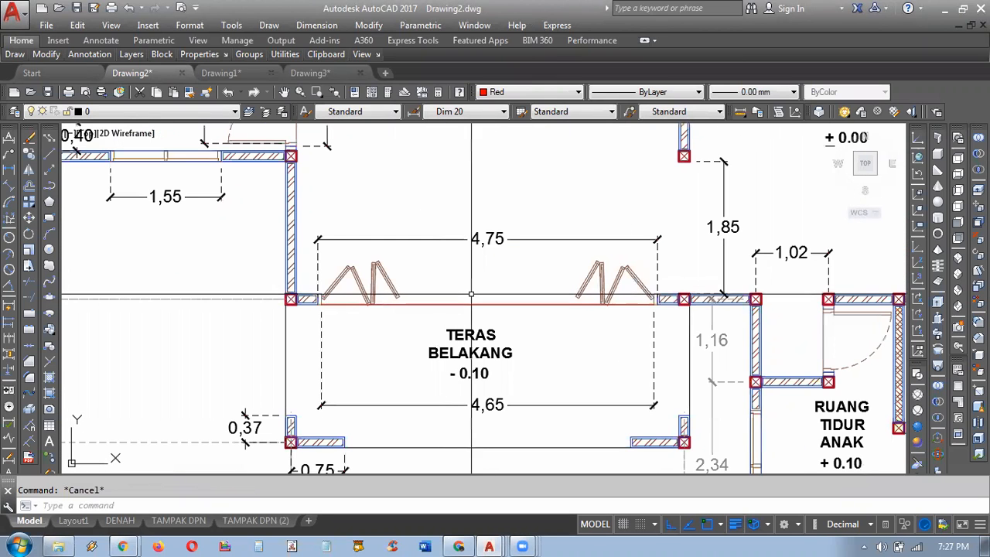
mouse_move(344, 241)
middle_down()
mouse_move(389, 281)
mouse_move(420, 334)
mouse_move(413, 282)
middle_up()
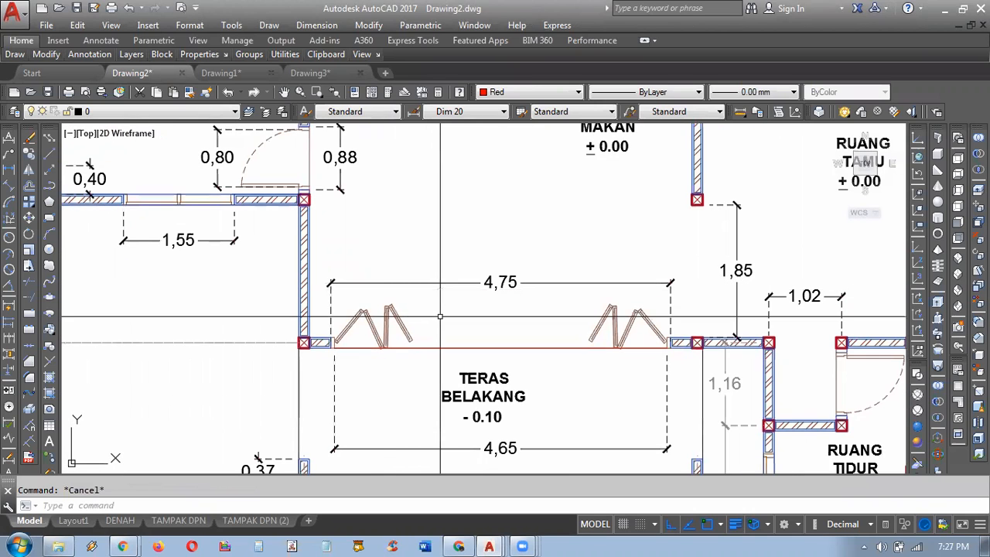
middle_drag(447, 325, 457, 269)
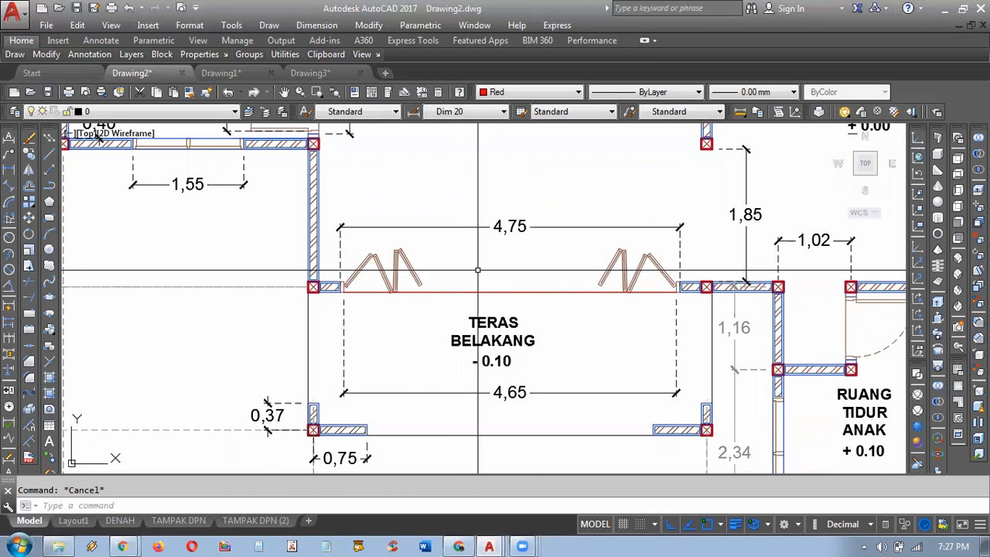
Step: Frame the whole floor plan, including its outer dimension lines, with a window zoom
scroll(477, 271, down, 2)
scroll(536, 214, down, 3)
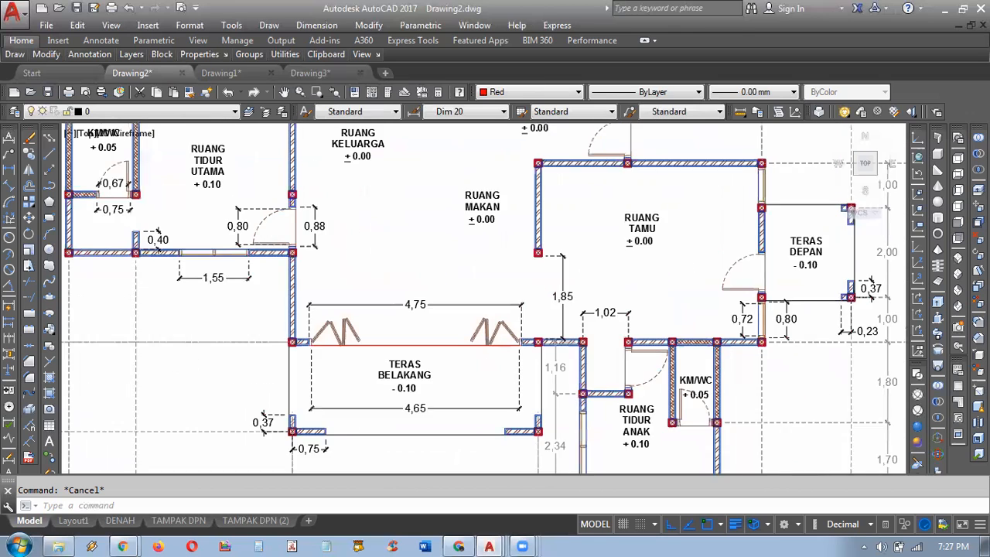
scroll(491, 298, up, 1)
text(z)
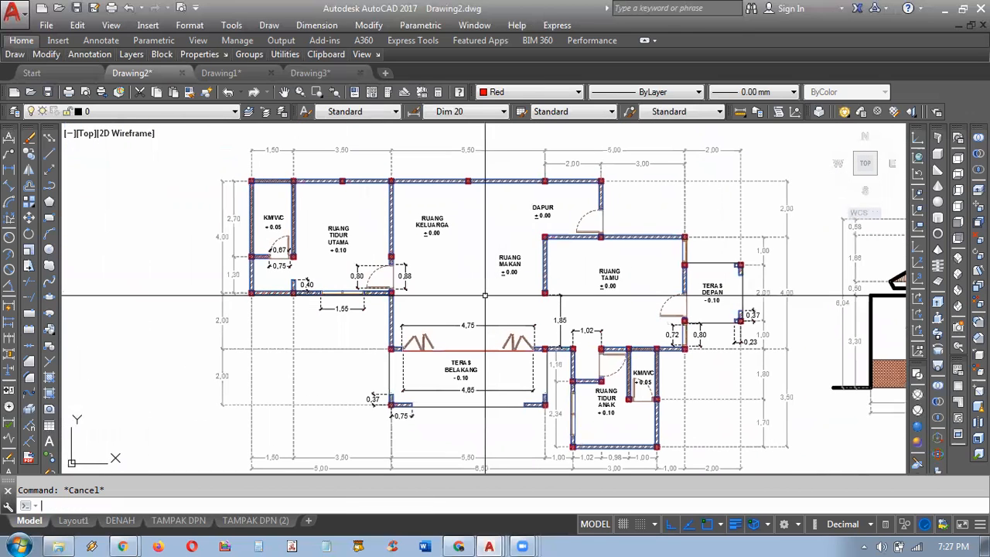
key(Return)
text(w)
key(Return)
click(801, 130)
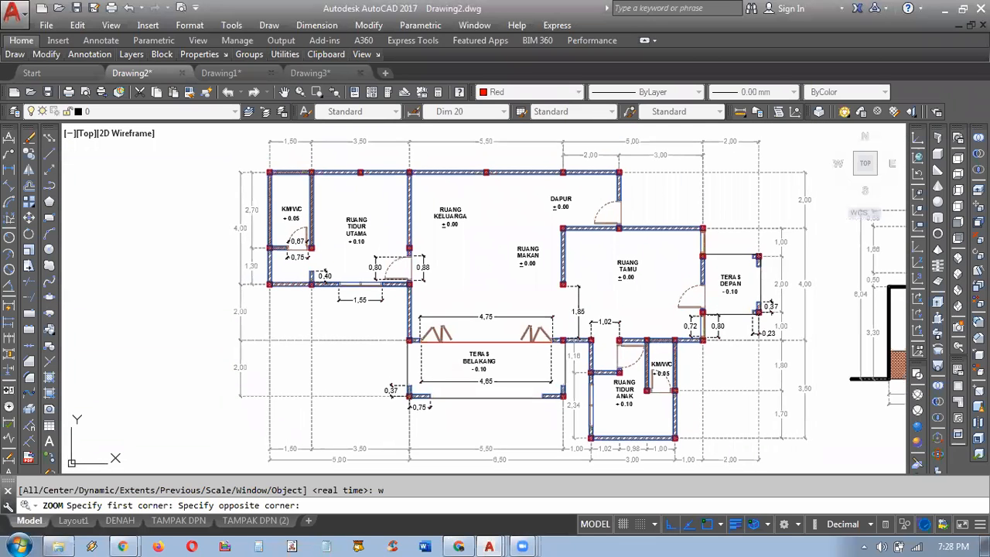
click(230, 438)
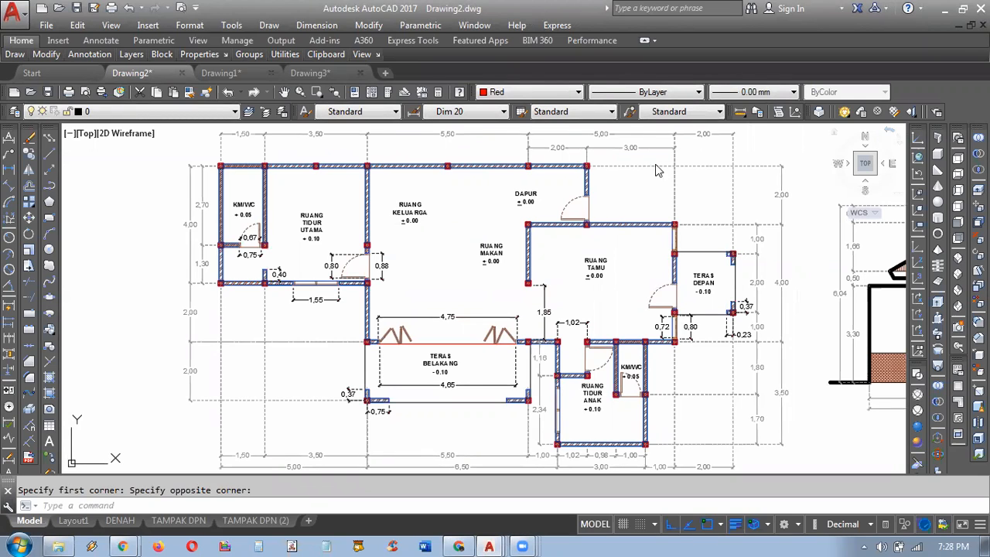
Step: Display the furniture on the block layer temporarily, hide it again, and check the layer list in the Layer Properties Manager
click(101, 112)
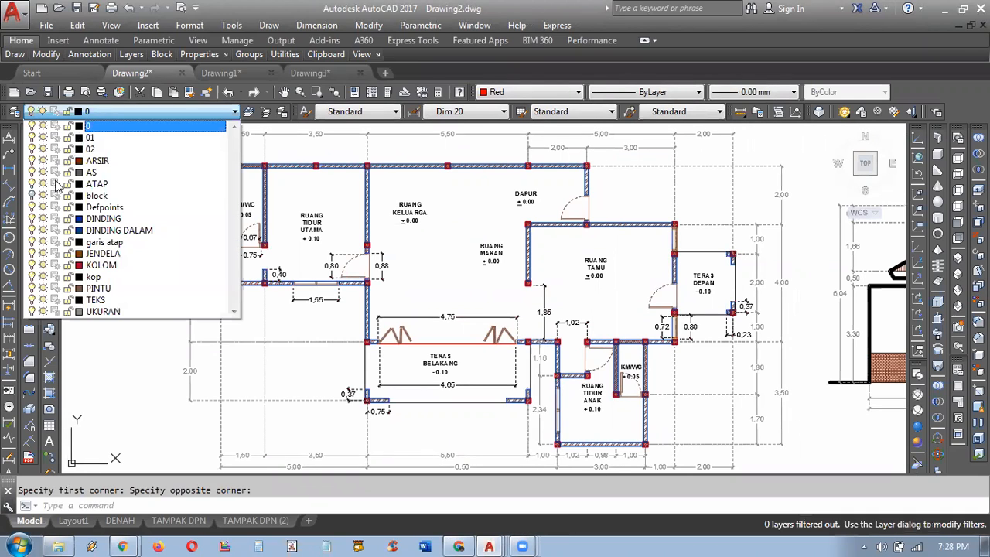
click(31, 196)
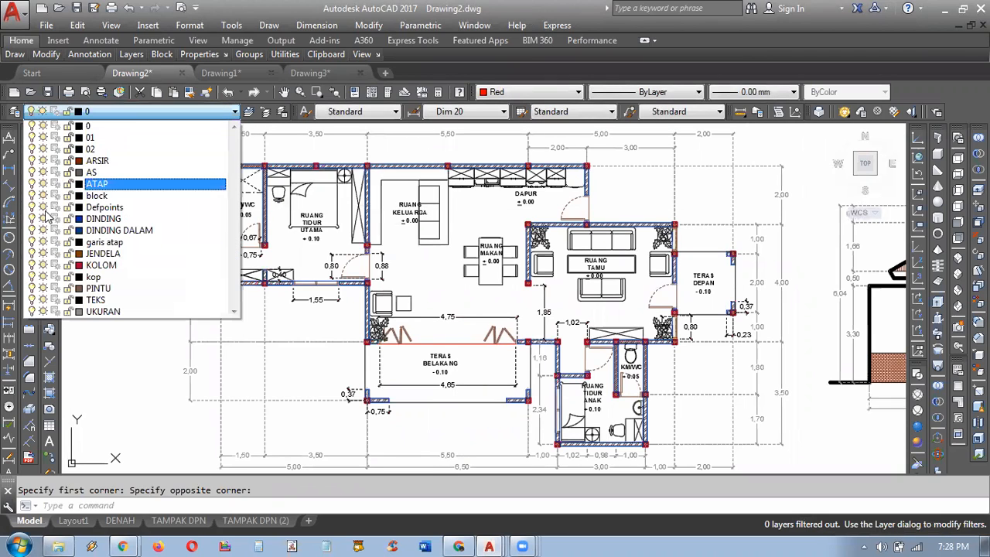
click(489, 225)
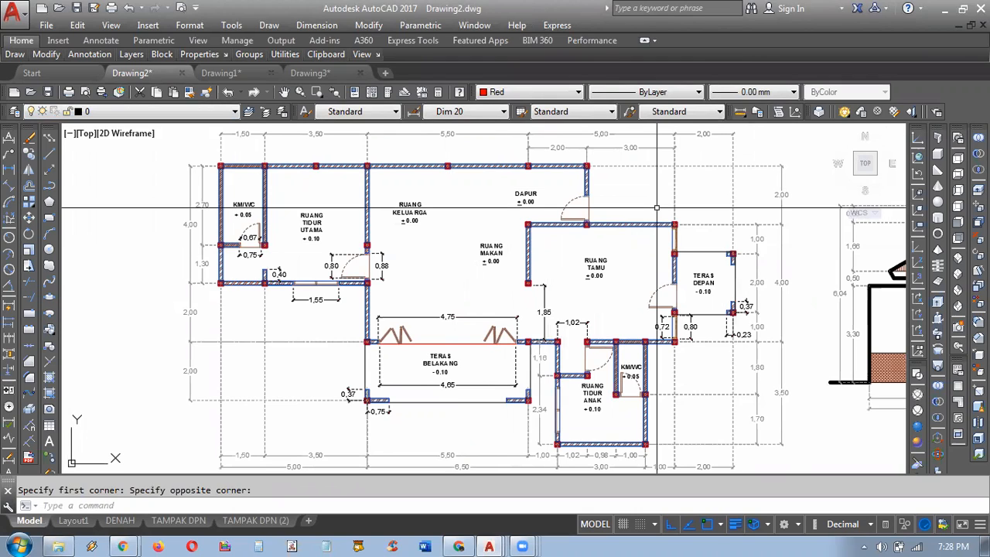
text(1a)
key(Return)
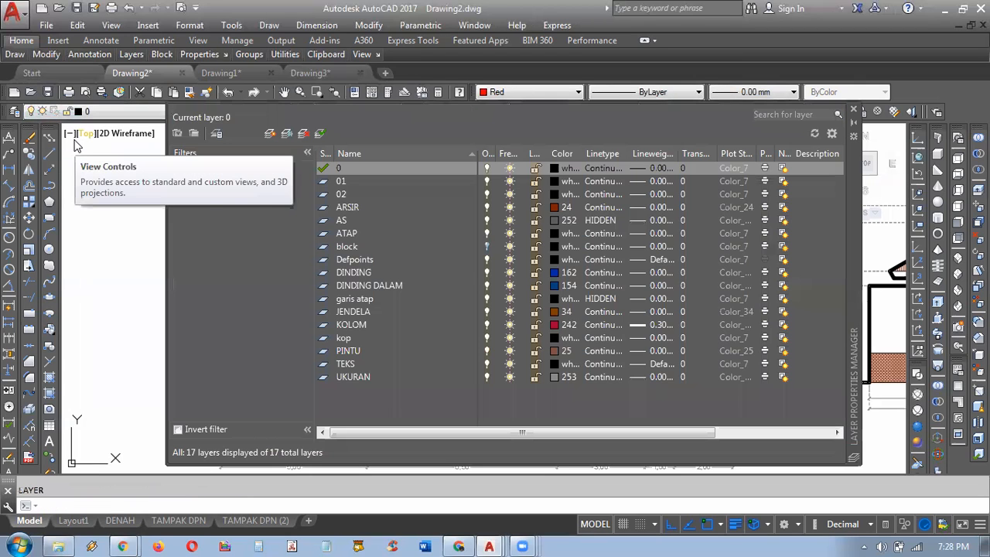
click(853, 111)
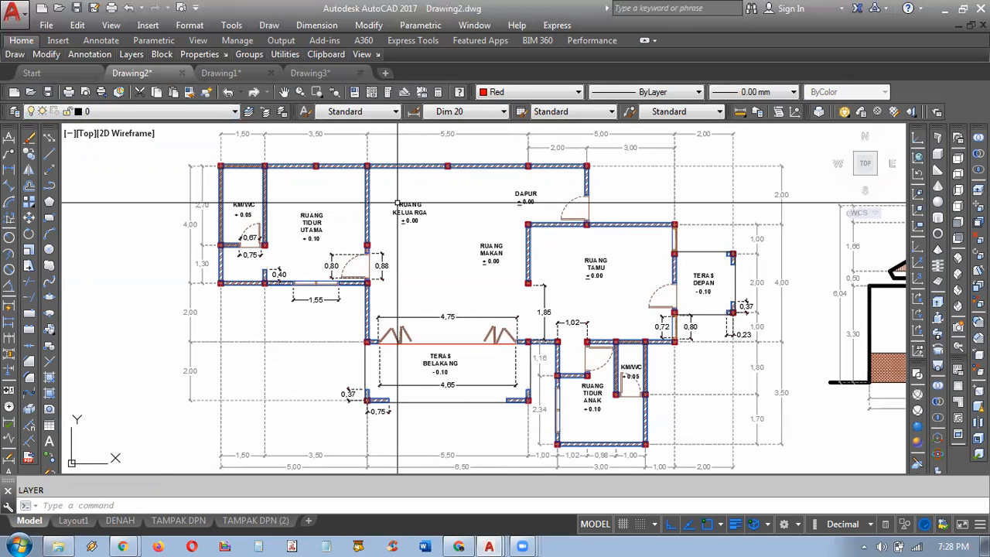
Step: Examine the column above RUANG TIDUR UTAMA and compare its wall hatch with the crosshatch of the KM/WC walls
click(308, 157)
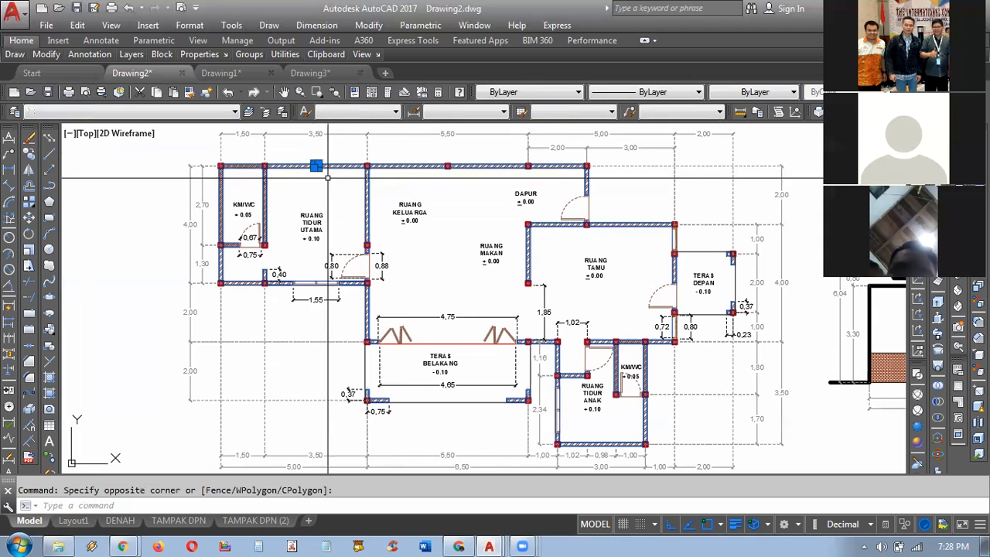
key(Escape)
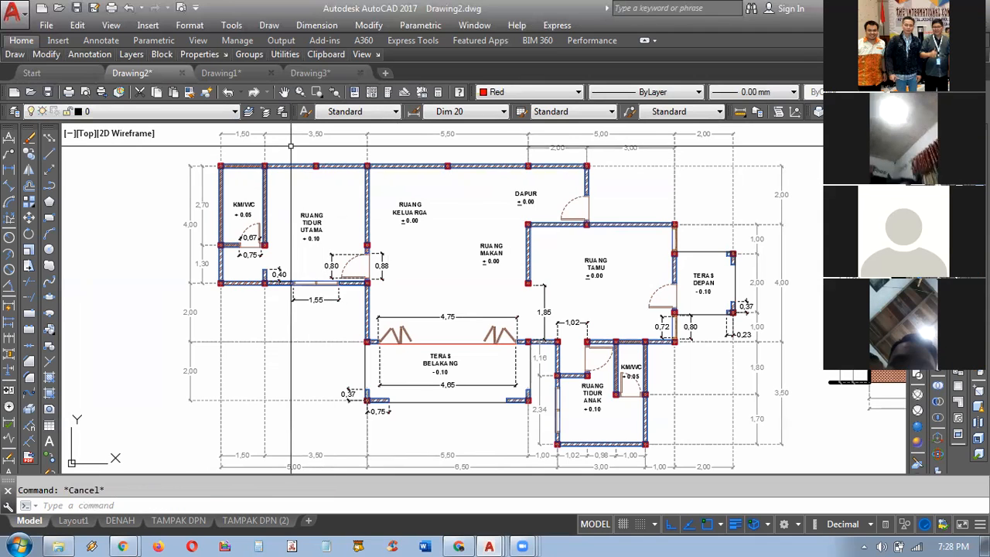
scroll(281, 180, up, 5)
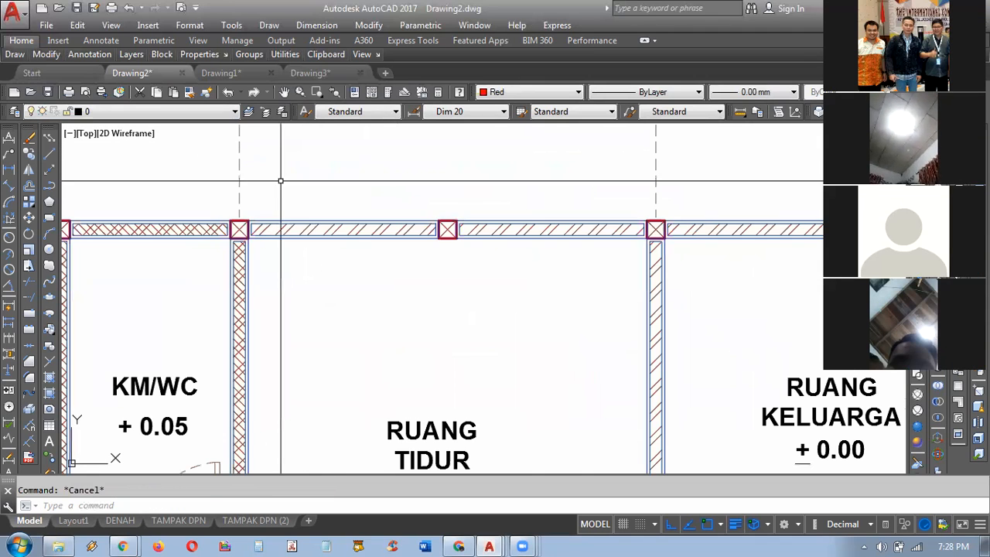
click(304, 230)
key(Escape)
middle_drag(153, 226, 335, 225)
click(333, 224)
scroll(348, 225, up, 2)
key(Escape)
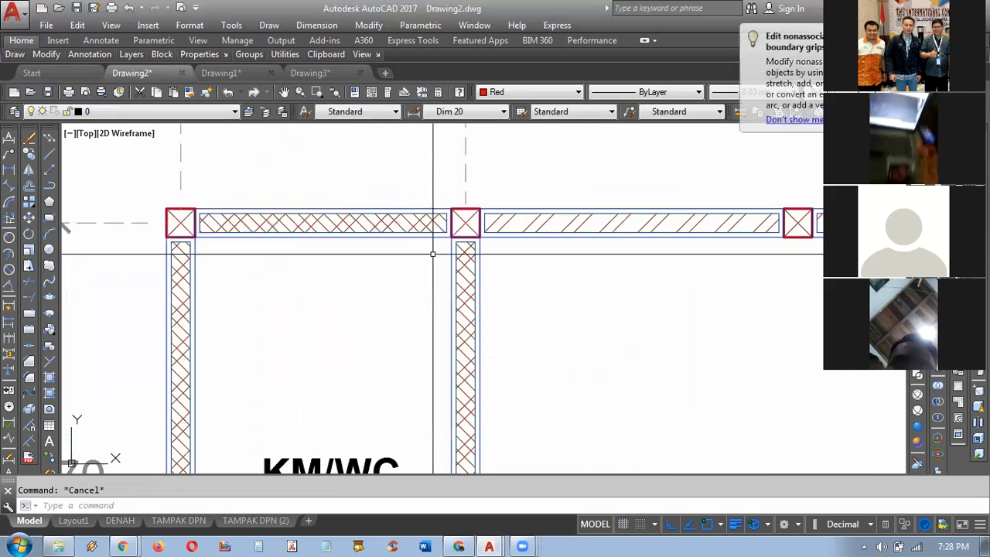
scroll(465, 259, up, 6)
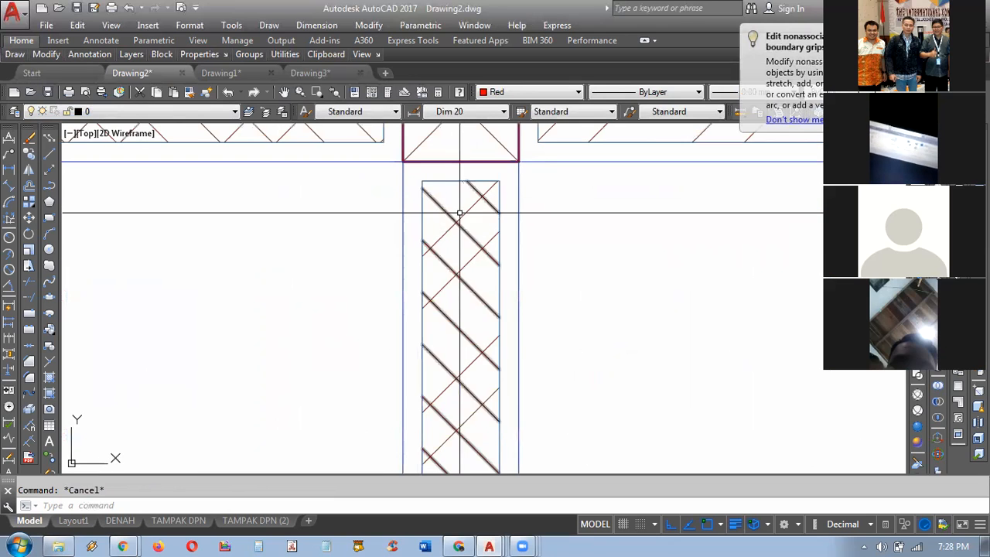
click(472, 229)
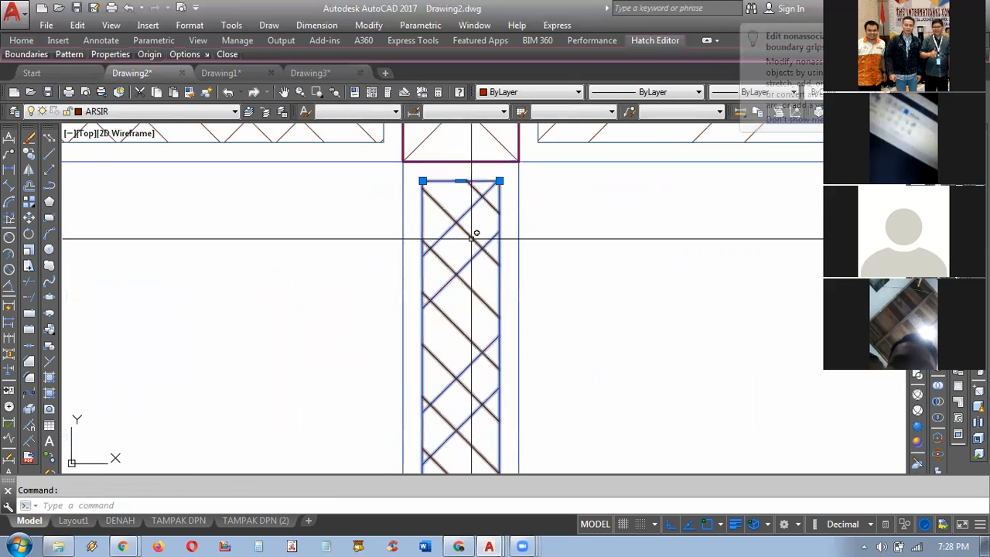
scroll(470, 232, down, 3)
scroll(468, 232, down, 4)
key(Escape)
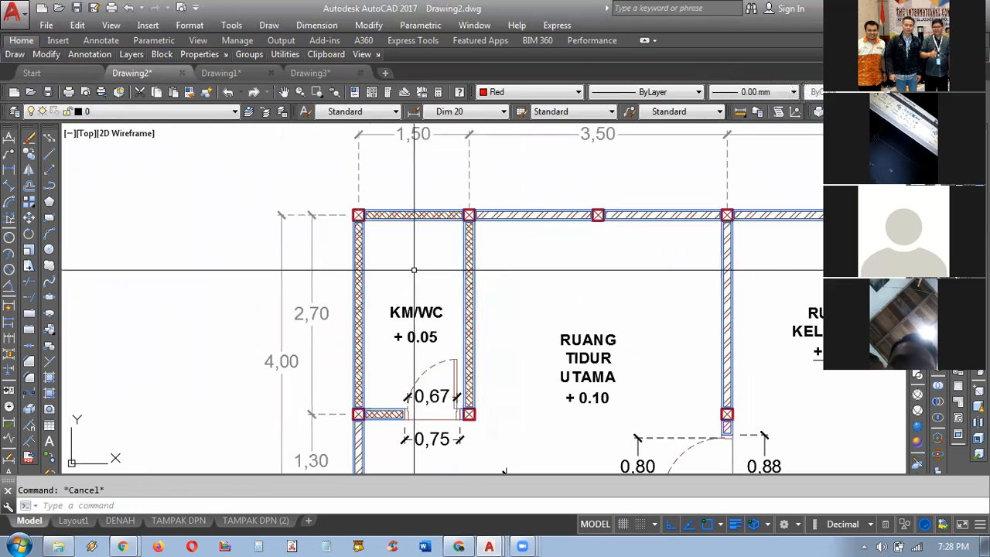
scroll(357, 239, up, 5)
middle_drag(461, 171, 375, 270)
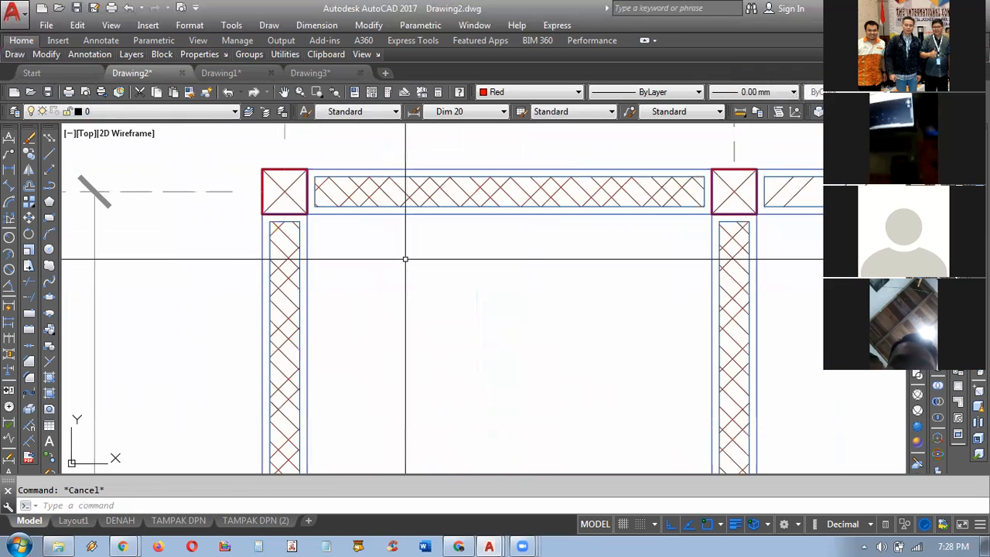
Step: Examine the hatch of the wall between RUANG TIDUR UTAMA and RUANG KELUARGA within the overall plan
scroll(406, 259, down, 4)
middle_drag(565, 299, 527, 229)
middle_drag(482, 263, 464, 221)
scroll(473, 255, down, 4)
middle_drag(623, 314, 400, 236)
scroll(435, 239, down, 4)
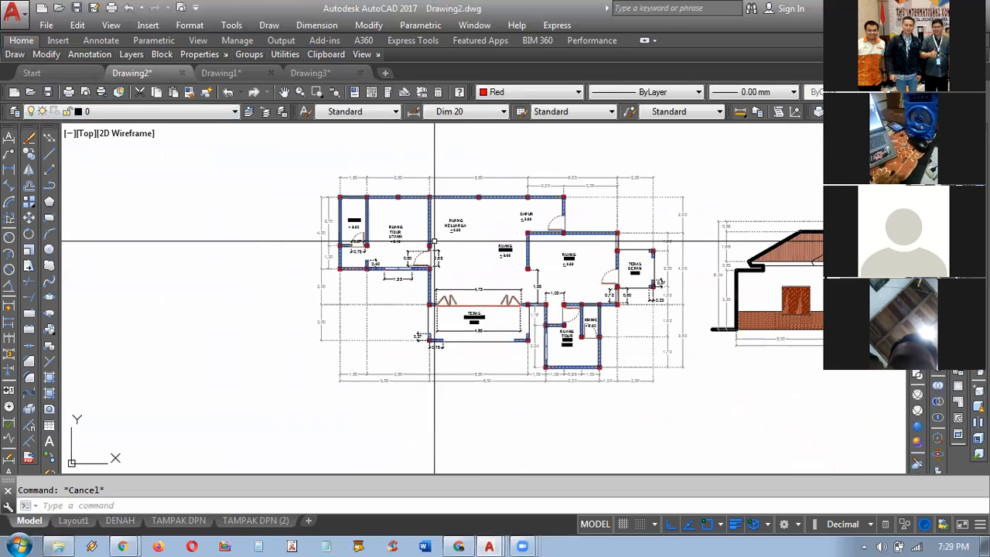
scroll(461, 261, up, 2)
middle_drag(459, 268, 426, 279)
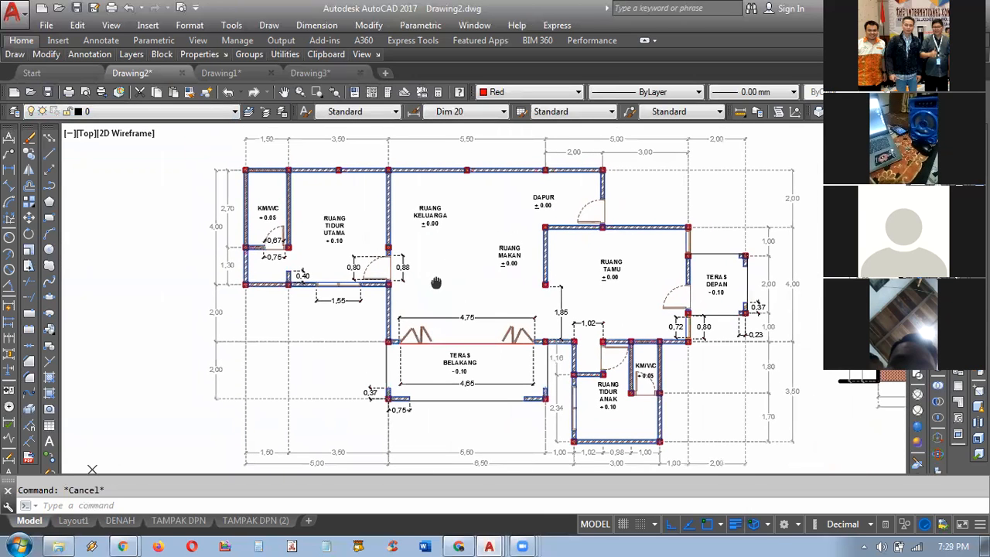
scroll(377, 210, up, 8)
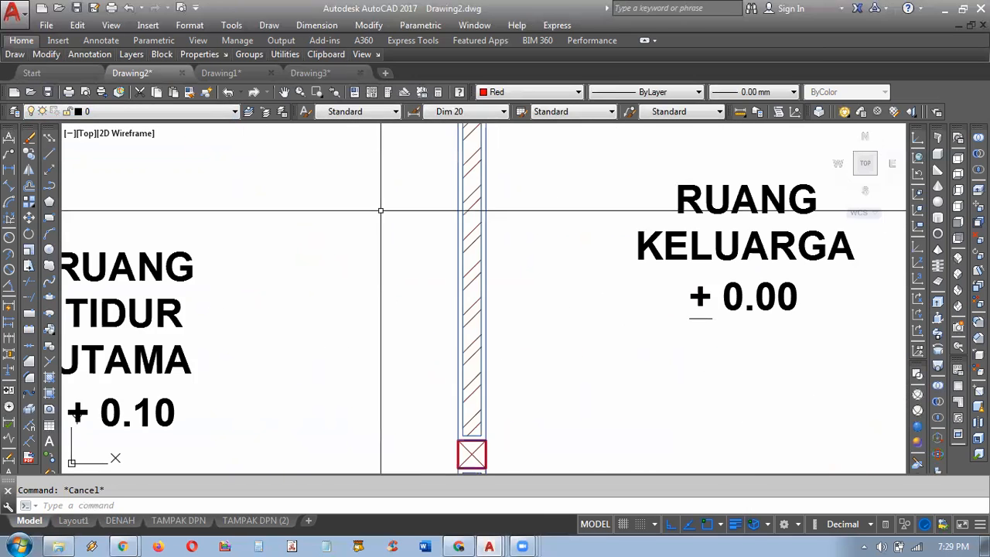
click(472, 197)
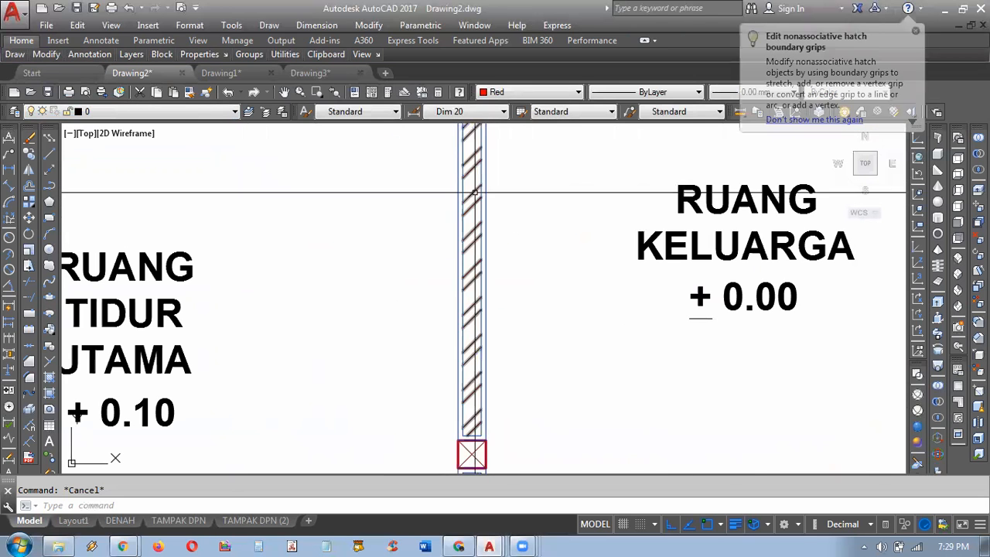
scroll(472, 196, down, 6)
mouse_move(517, 266)
middle_down()
mouse_move(388, 228)
mouse_move(383, 253)
middle_up()
scroll(388, 227, down, 2)
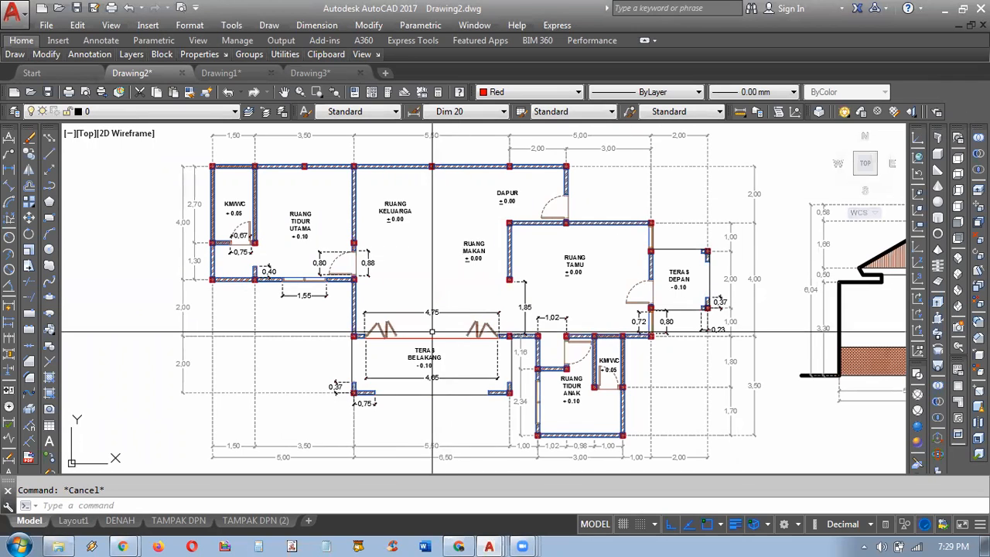
Step: Erase the red threshold line across the folding door opening at TERAS BELAKANG
click(433, 338)
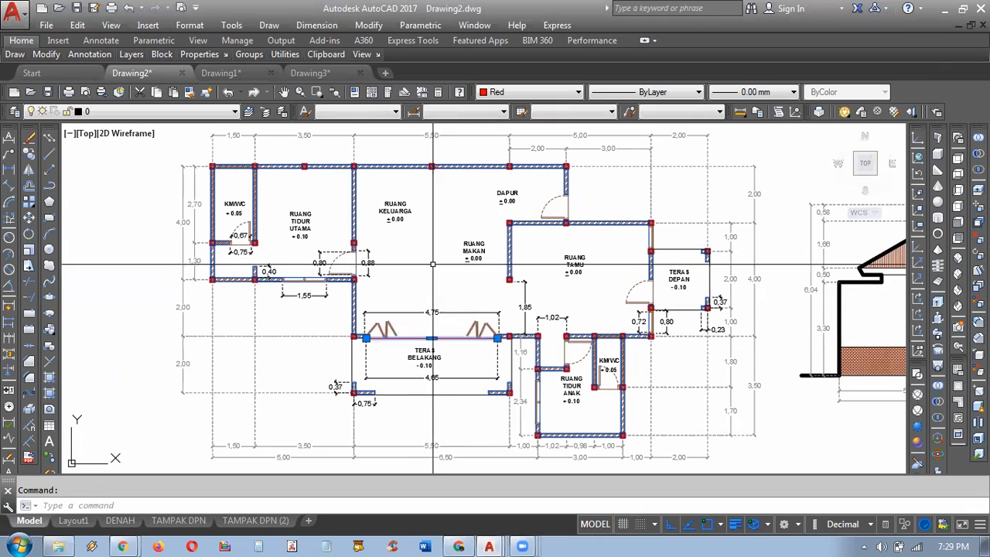
key(Delete)
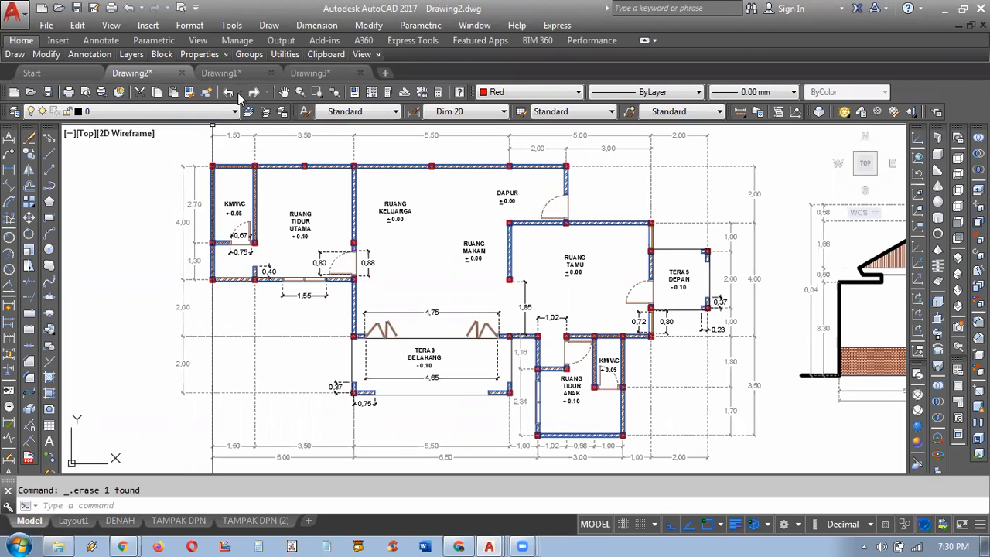
Step: Switch to Drawing1 and compare the separate room outlines with the combined, dimensioned room layout
mouse_move(190, 56)
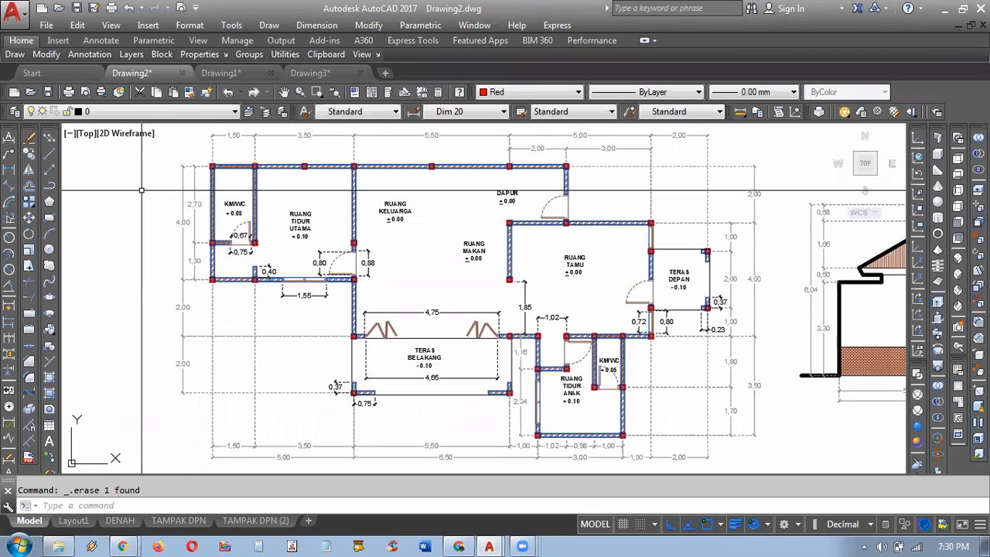
click(221, 73)
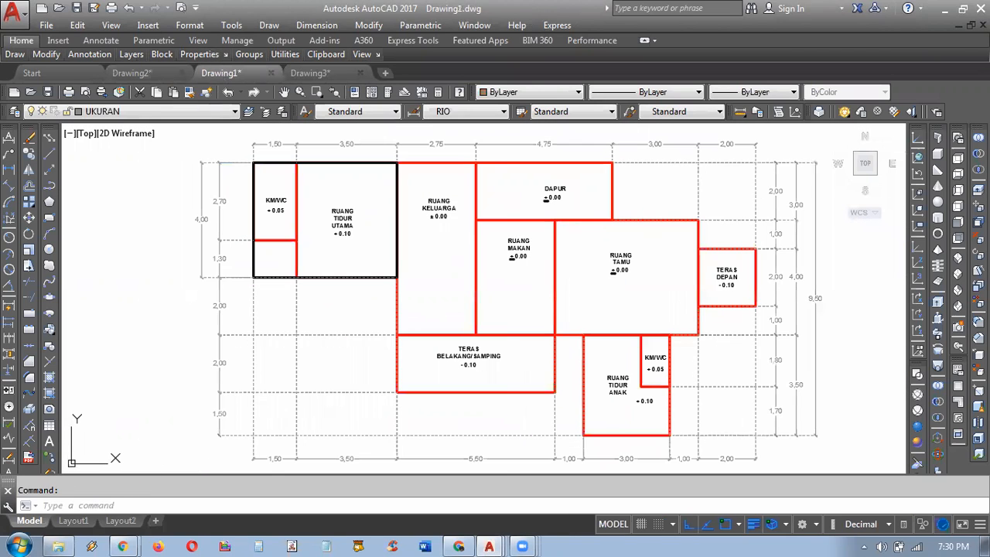
scroll(509, 197, down, 5)
scroll(517, 330, up, 7)
middle_drag(491, 246, 511, 386)
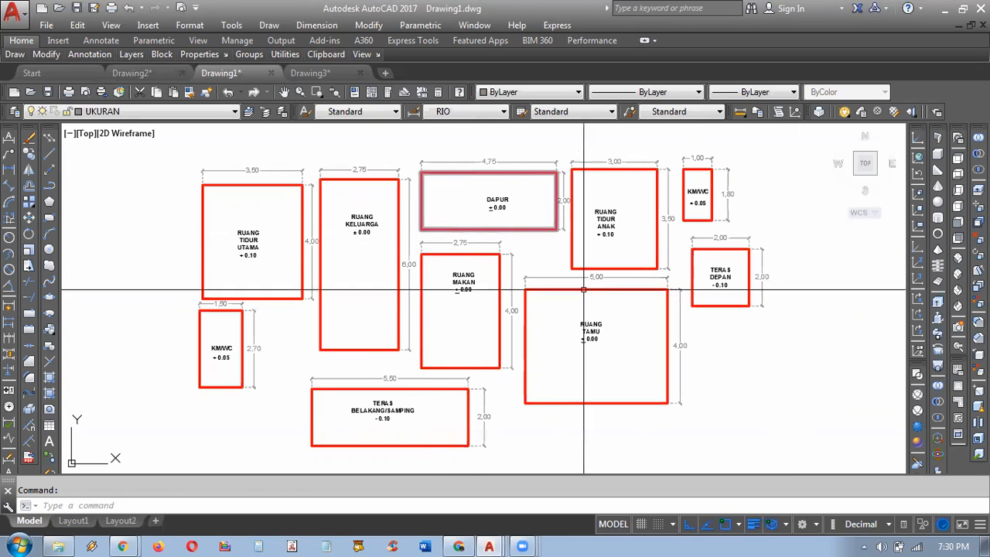
scroll(532, 300, down, 2)
middle_drag(512, 180, 579, 426)
mouse_move(566, 214)
middle_down()
mouse_move(555, 298)
mouse_move(542, 316)
mouse_move(534, 285)
middle_up()
scroll(556, 298, up, 2)
scroll(535, 286, down, 4)
middle_drag(557, 420, 552, 331)
mouse_move(552, 258)
middle_down()
mouse_move(566, 347)
mouse_move(553, 164)
middle_up()
scroll(559, 305, up, 2)
mouse_move(550, 347)
middle_down()
mouse_move(575, 232)
mouse_move(573, 438)
middle_up()
middle_drag(557, 309, 557, 327)
scroll(592, 234, up, 2)
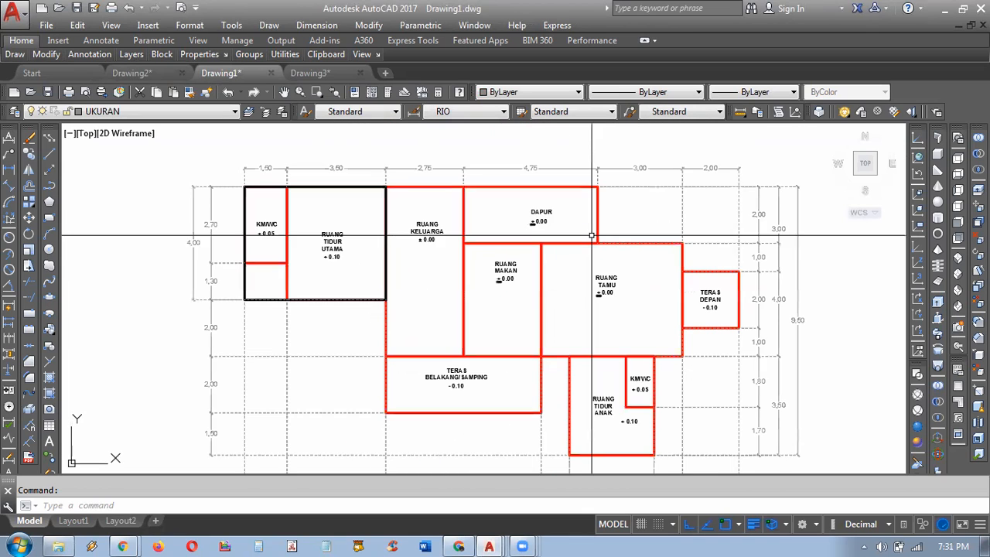
middle_drag(583, 246, 577, 216)
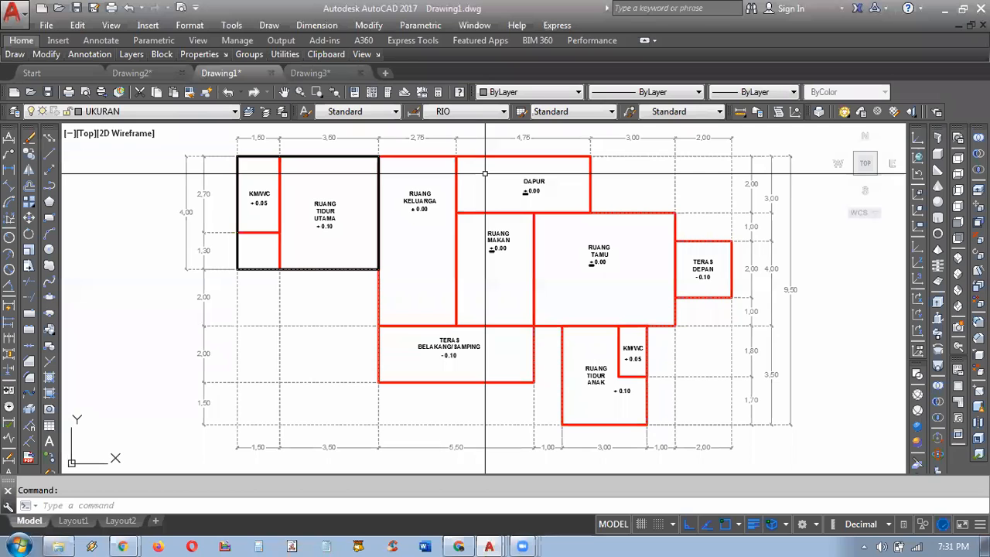
Step: Return to Drawing2 and review the complete floor plan, centred in view
click(132, 72)
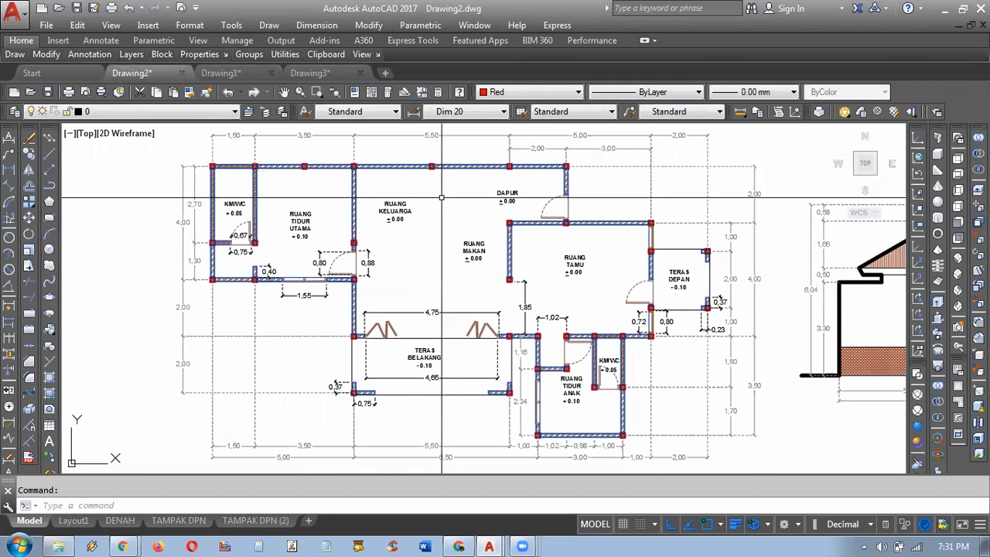
middle_drag(423, 220, 445, 222)
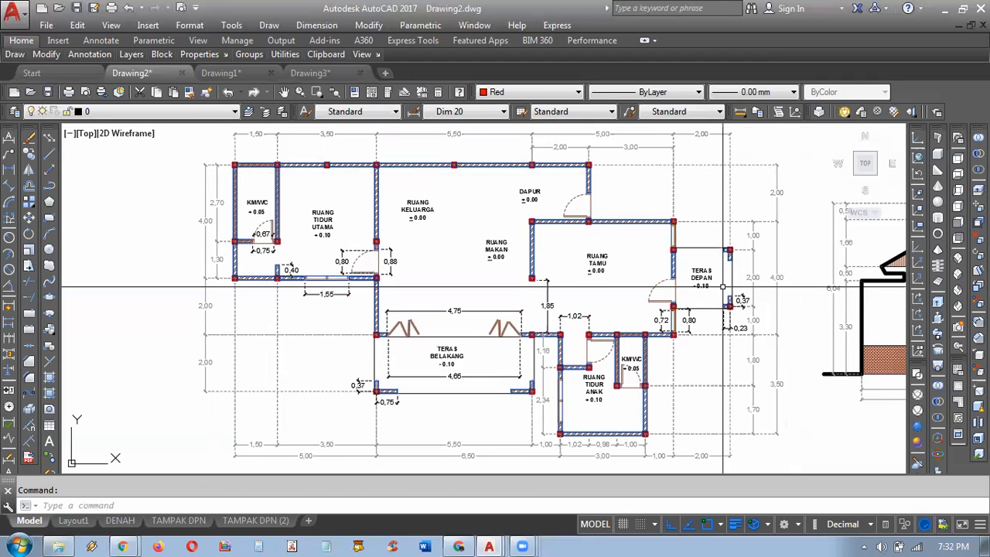
middle_drag(786, 128, 786, 130)
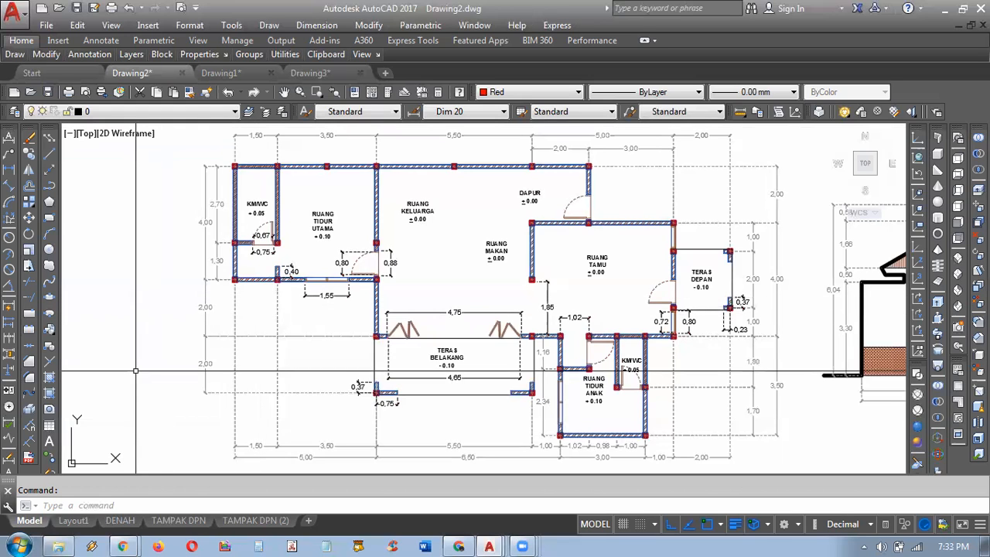
Step: Switch to Windows Explorer and look through the Tugas 3 (DENAH) and Tugas 5 (TAMPAK) folders in Tugas Besar
click(60, 546)
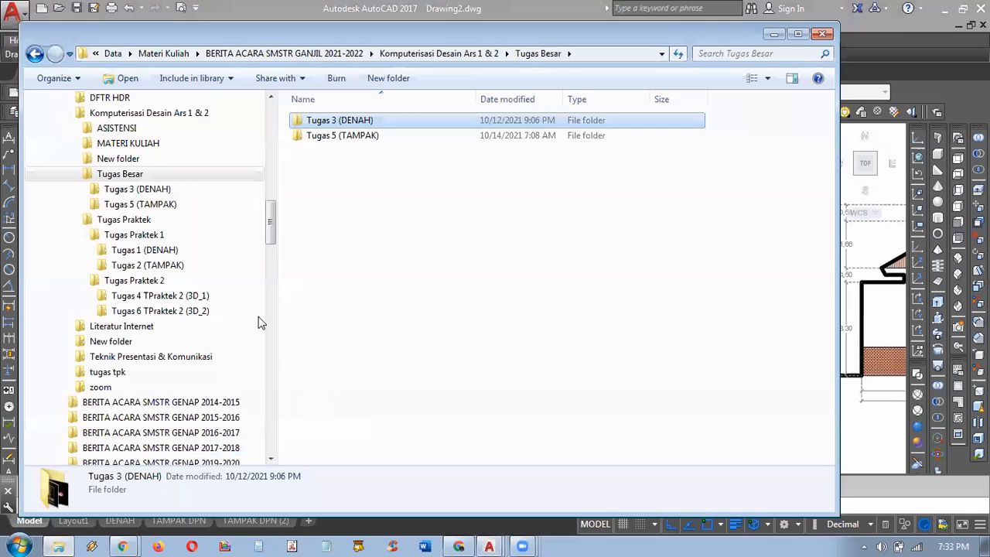
click(137, 189)
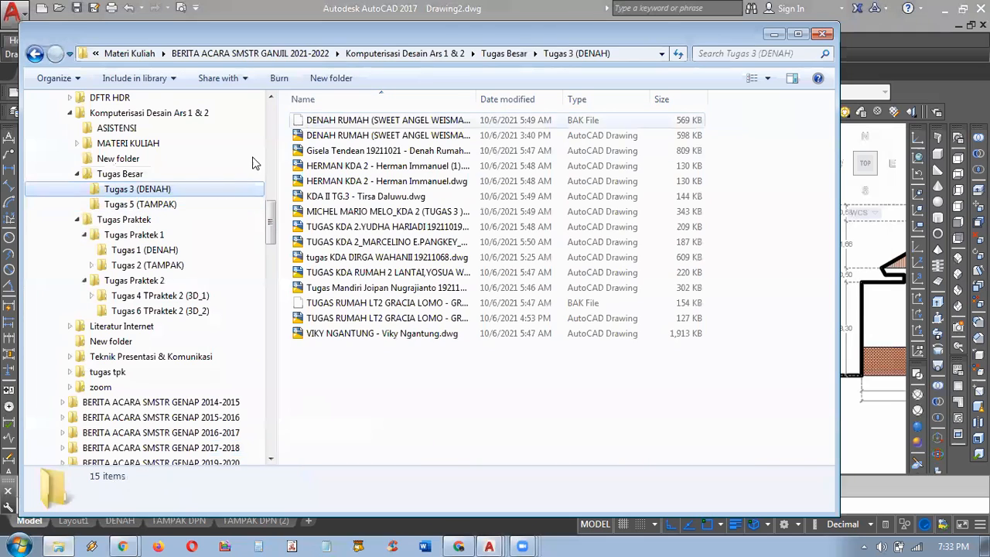
click(165, 209)
click(158, 191)
click(160, 204)
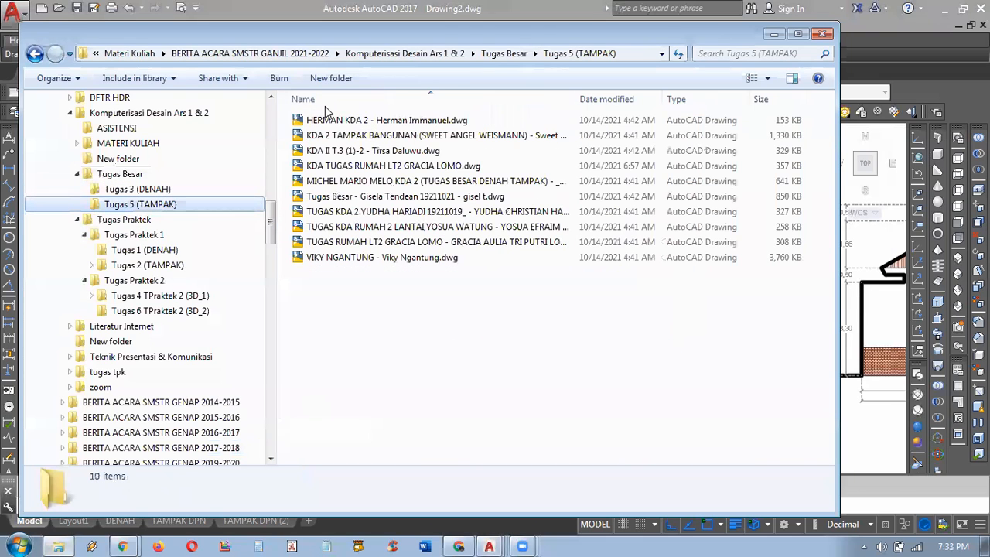
Step: Look through the Tugas 1 (DENAH) and Tugas 2 (TAMPAK) folders, including 00.00 - 07.19, and expand the Tugas 4 TPraktek 2 (3D_1) folder
click(144, 252)
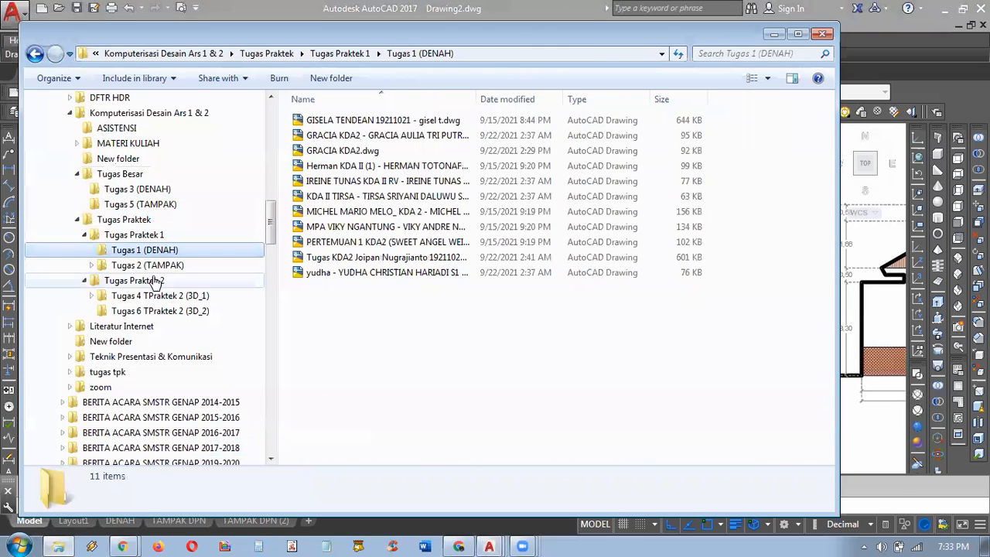
click(159, 265)
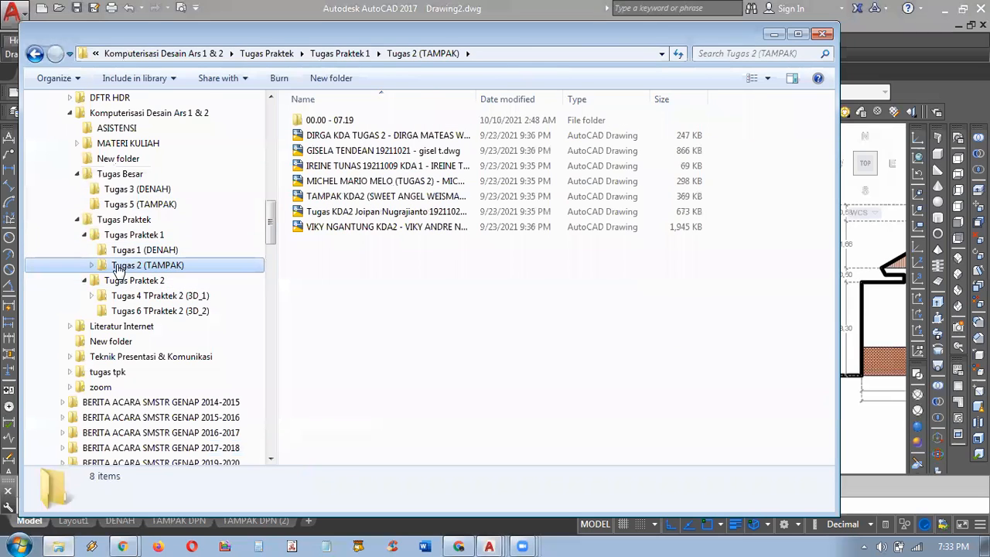
double_click(312, 122)
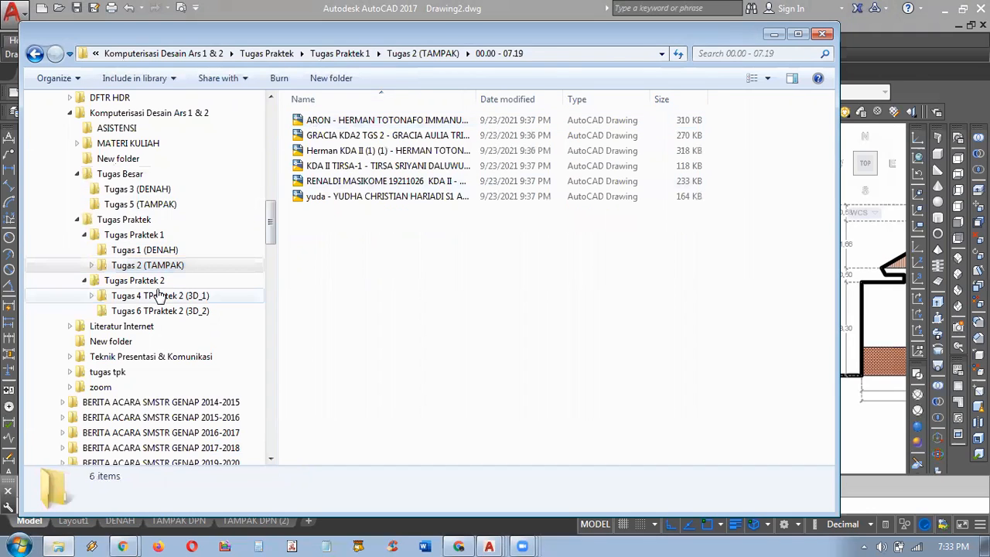
click(92, 297)
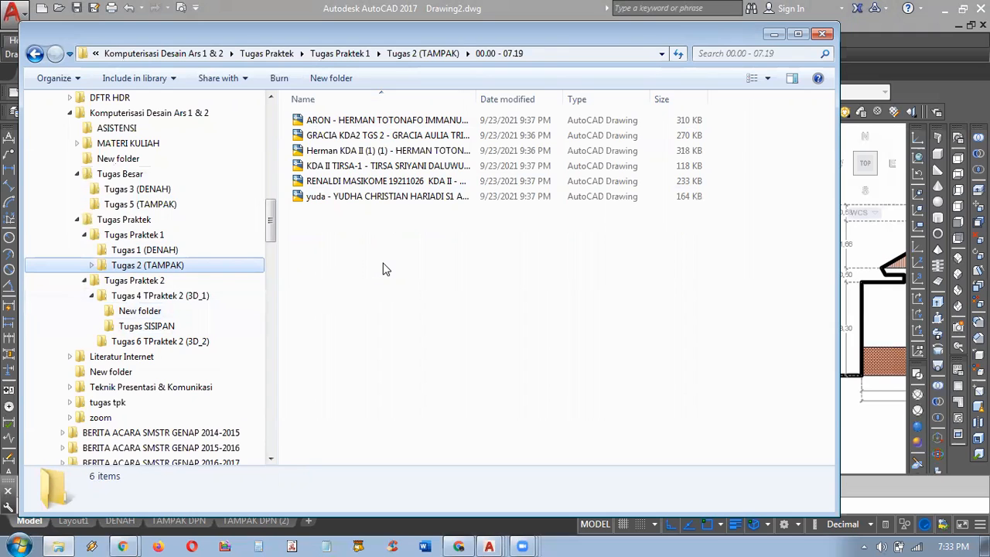
drag(466, 38, 527, 32)
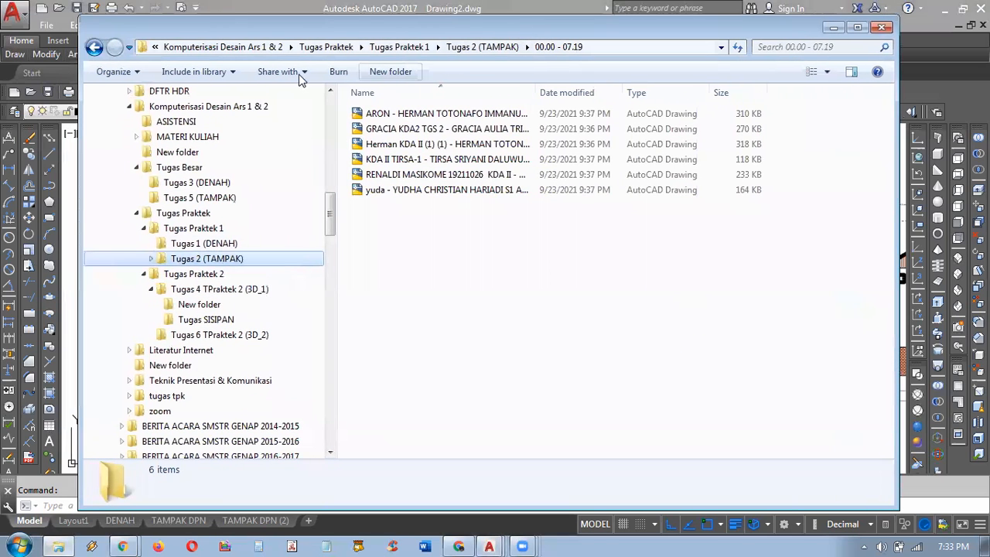
Step: Switch to AutoCAD and examine the full set of separate, dimensioned room outlines in Drawing1 before returning to the Drawing2 floor plan
click(252, 14)
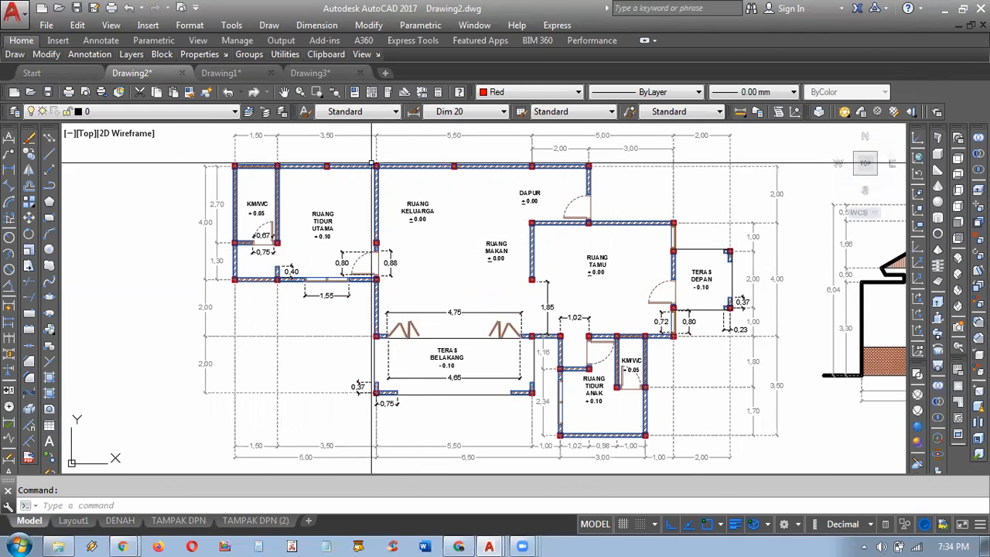
click(232, 76)
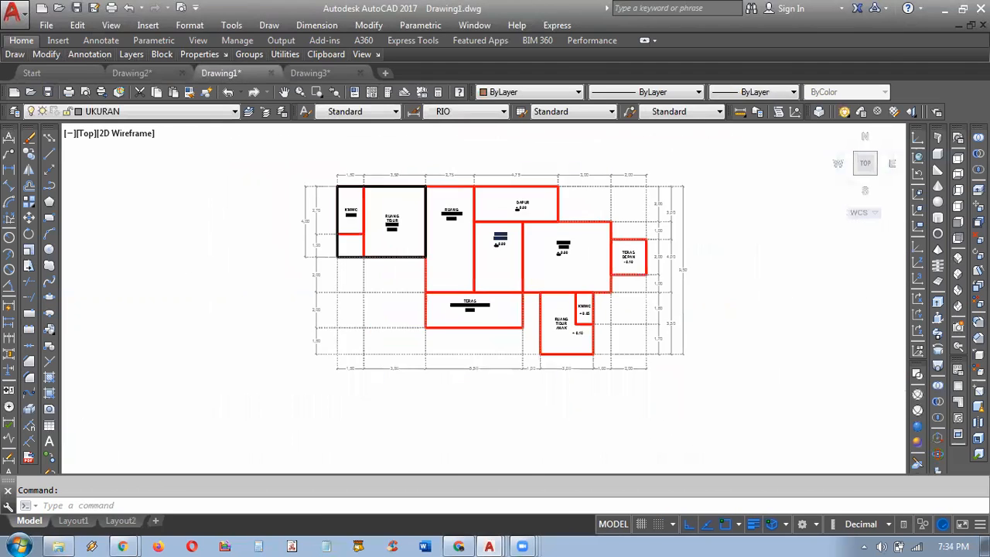
middle_drag(475, 445, 466, 183)
middle_drag(494, 362, 505, 271)
scroll(509, 289, up, 2)
middle_drag(619, 286, 613, 302)
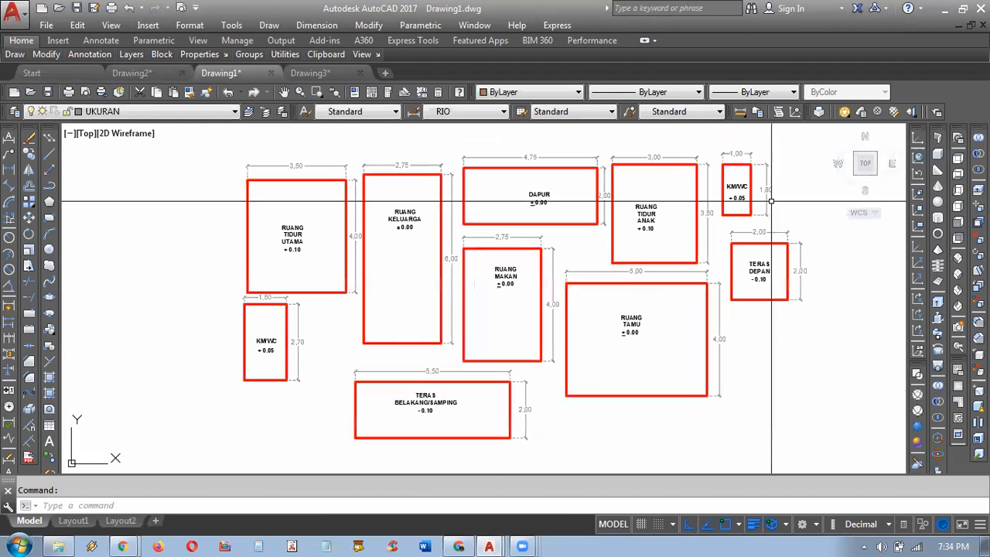
click(805, 145)
click(218, 419)
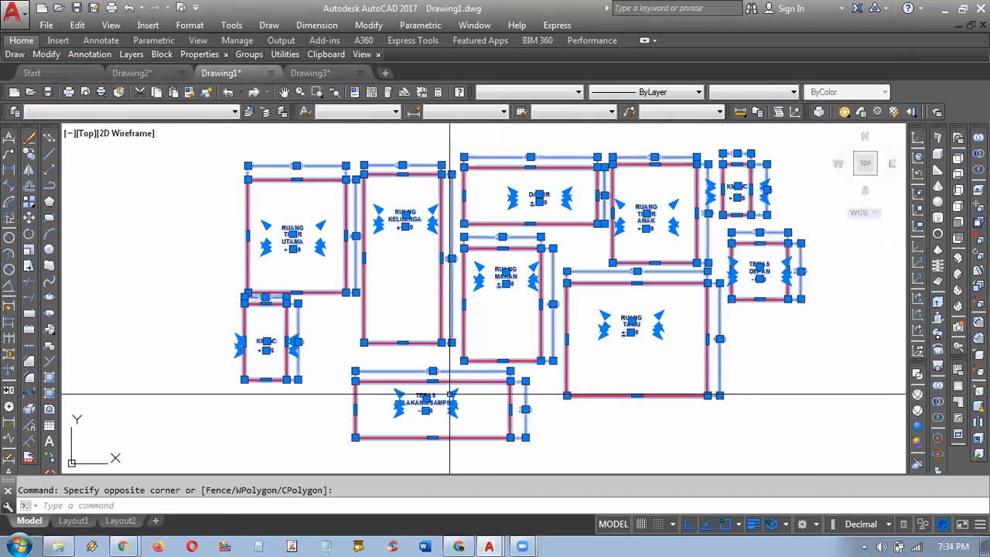
key(Escape)
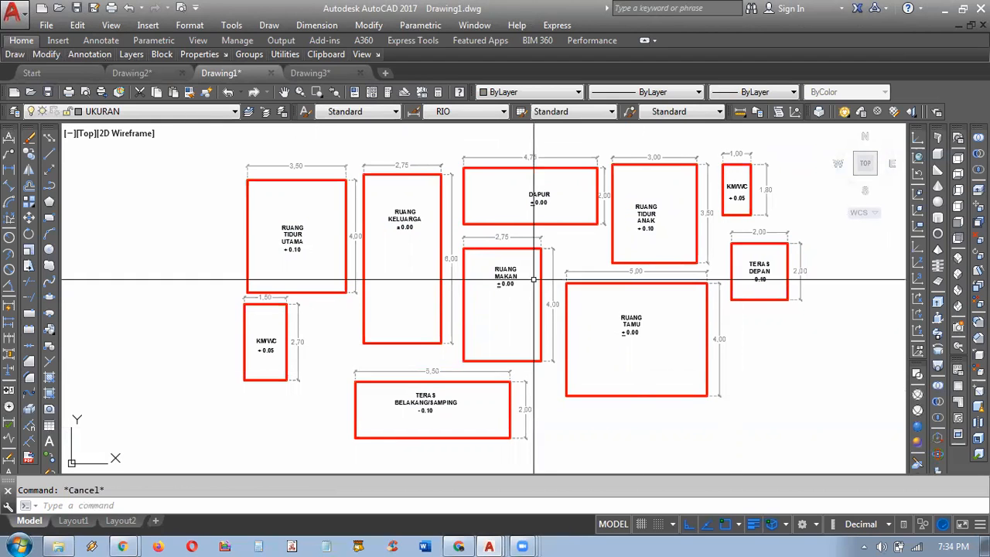
click(132, 73)
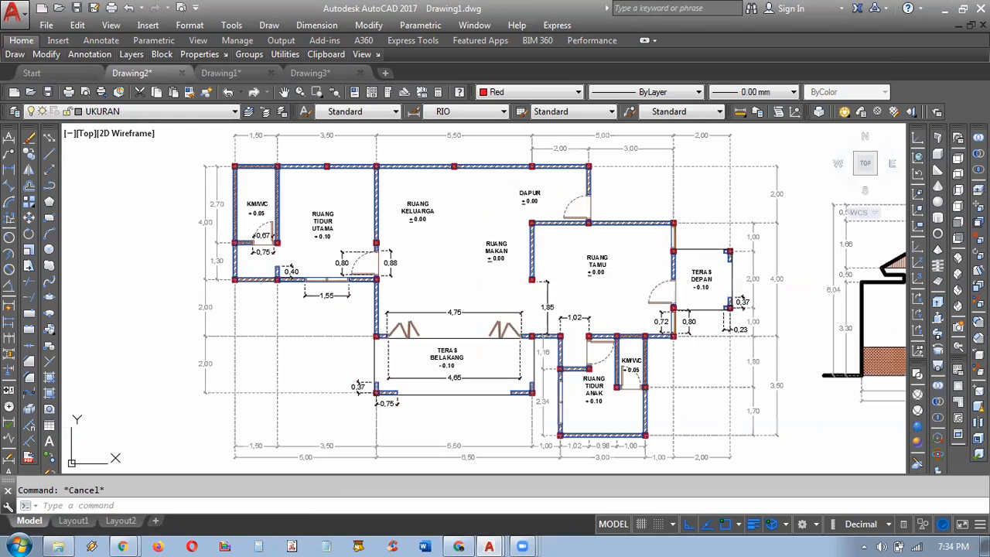